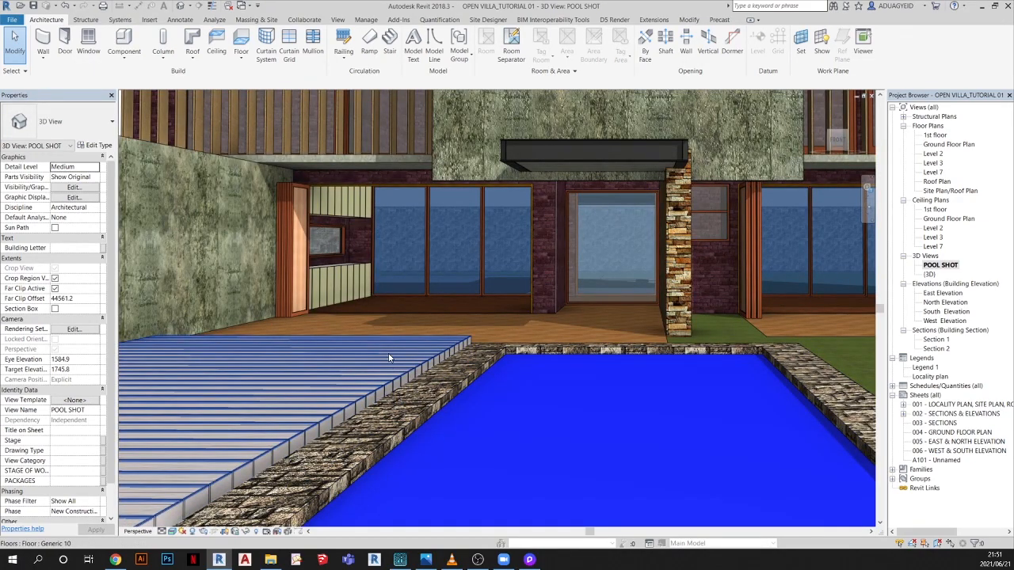
Examine the villa's facade, deck and pool in the POOL SHOT camera view
{"action": "scroll", "coordinate": [468, 301], "scroll_direction": "up", "scroll_amount": 2}
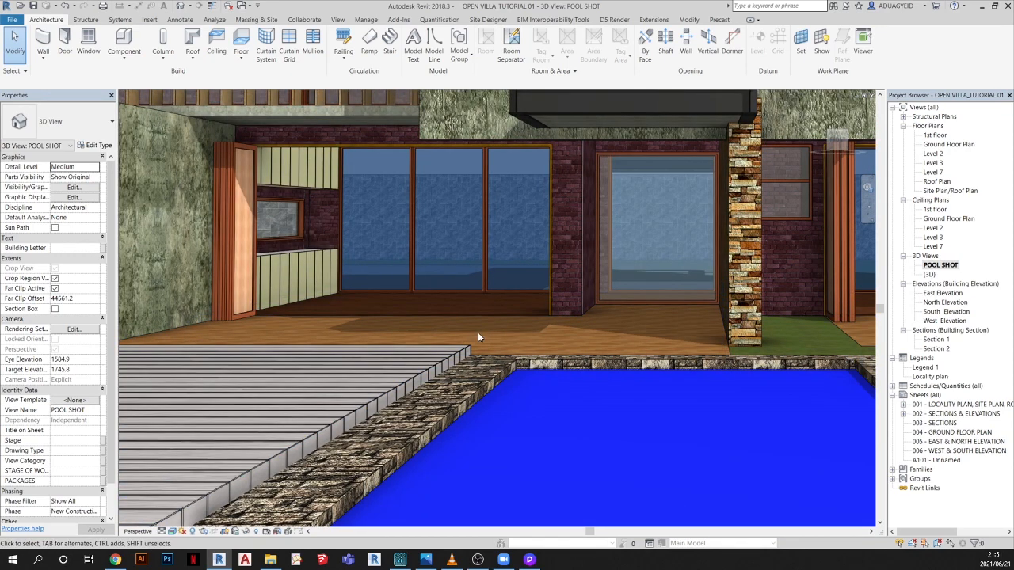
{"action": "scroll", "coordinate": [402, 312], "scroll_direction": "down", "scroll_amount": 2}
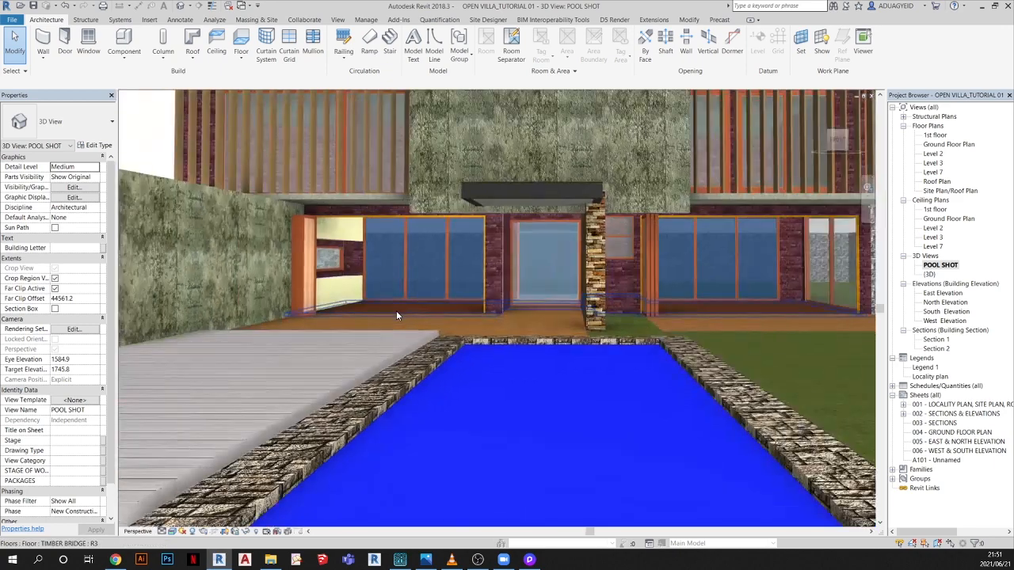
{"action": "scroll", "coordinate": [399, 317], "scroll_direction": "down", "scroll_amount": 3}
{"action": "scroll", "coordinate": [333, 325], "scroll_direction": "up", "scroll_amount": 4}
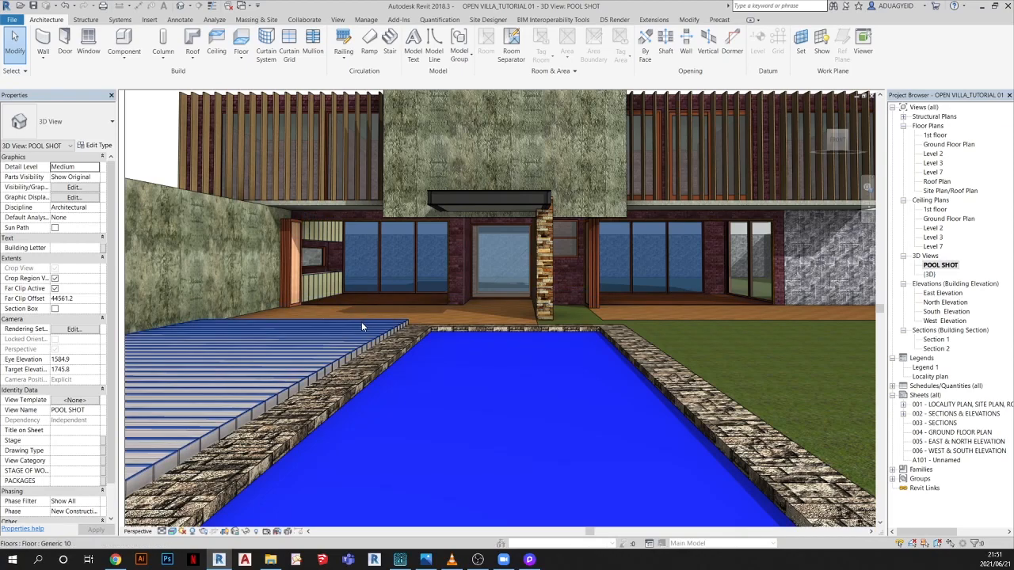
{"action": "scroll", "coordinate": [376, 308], "scroll_direction": "down", "scroll_amount": 2}
{"action": "middle_click_drag", "start_coordinate": [375, 308], "coordinate": [326, 342]}
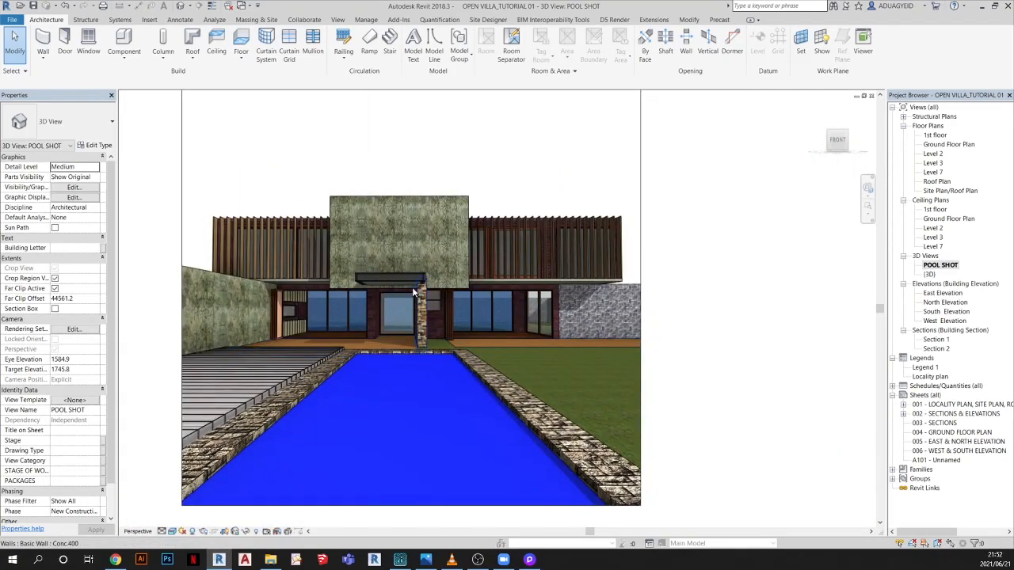
Open the default {3D} view and examine the villa, pool and walled site from several angles
{"action": "double_click", "coordinate": [929, 274]}
{"action": "scroll", "coordinate": [487, 309], "scroll_direction": "up", "scroll_amount": 4}
{"action": "middle_click_drag", "start_coordinate": [486, 309], "coordinate": [440, 253], "text": "shift"}
{"action": "scroll", "coordinate": [467, 271], "scroll_direction": "up", "scroll_amount": 2}
{"action": "scroll", "coordinate": [467, 271], "scroll_direction": "up", "scroll_amount": 1}
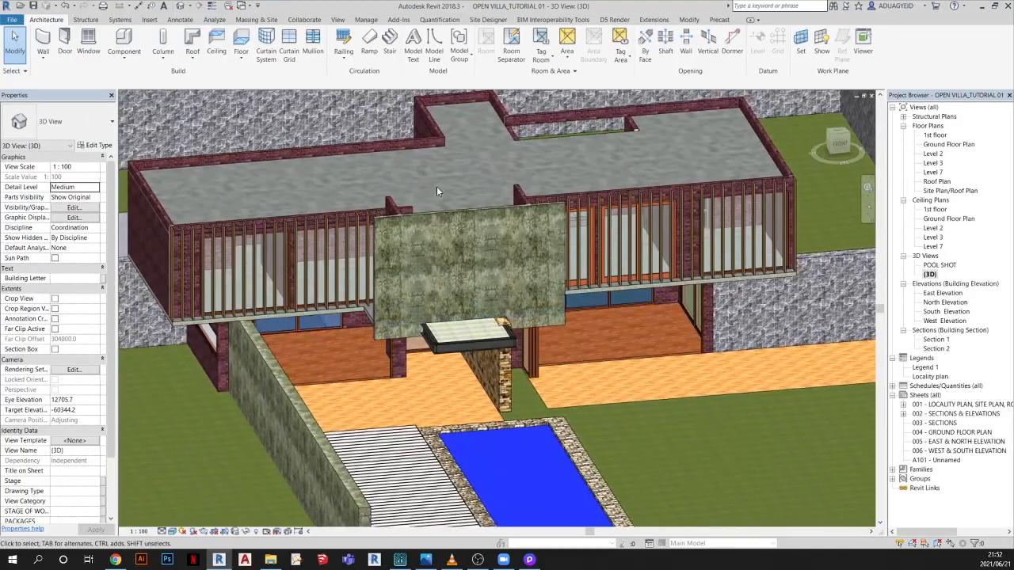
{"action": "scroll", "coordinate": [437, 186], "scroll_direction": "down", "scroll_amount": 3}
{"action": "middle_click_drag", "start_coordinate": [528, 288], "coordinate": [571, 317], "text": "shift"}
{"action": "scroll", "coordinate": [585, 329], "scroll_direction": "up", "scroll_amount": 3}
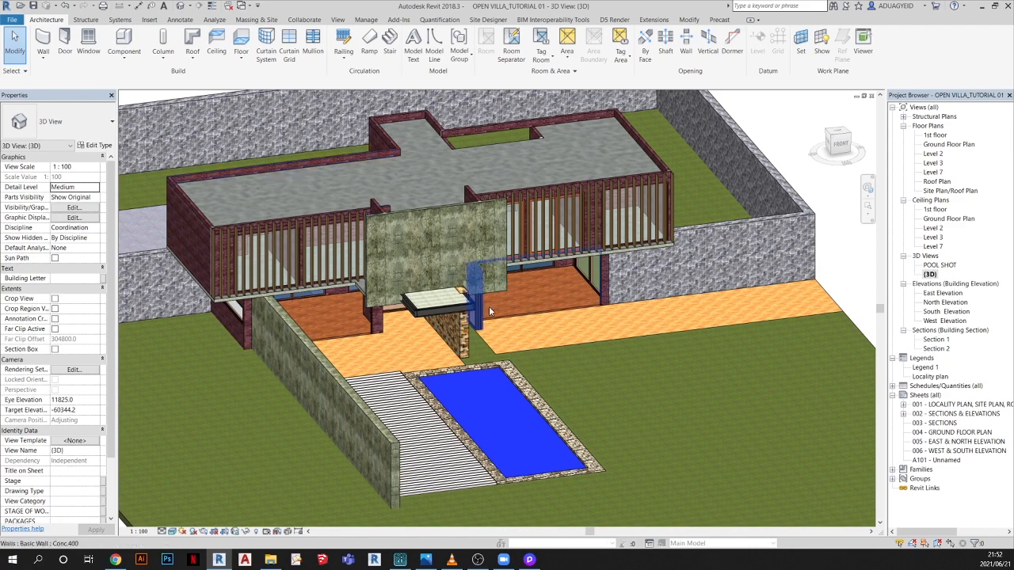
{"action": "middle_click_drag", "start_coordinate": [608, 365], "coordinate": [548, 337], "text": "shift"}
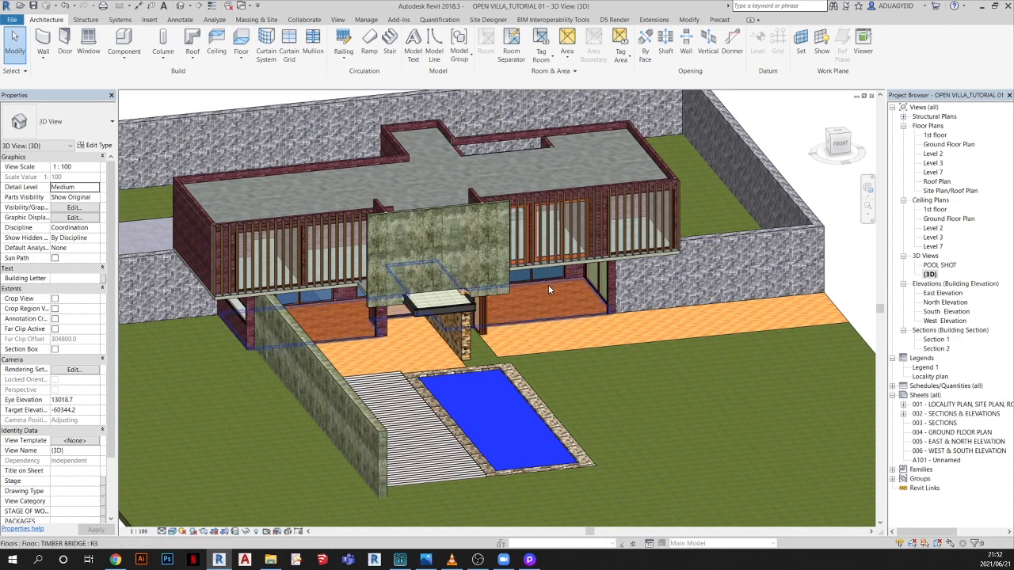
{"action": "scroll", "coordinate": [547, 285], "scroll_direction": "down", "scroll_amount": 2}
{"action": "middle_click_drag", "start_coordinate": [612, 380], "coordinate": [554, 384], "text": "shift"}
{"action": "scroll", "coordinate": [465, 331], "scroll_direction": "up", "scroll_amount": 2}
{"action": "scroll", "coordinate": [465, 331], "scroll_direction": "up", "scroll_amount": 2}
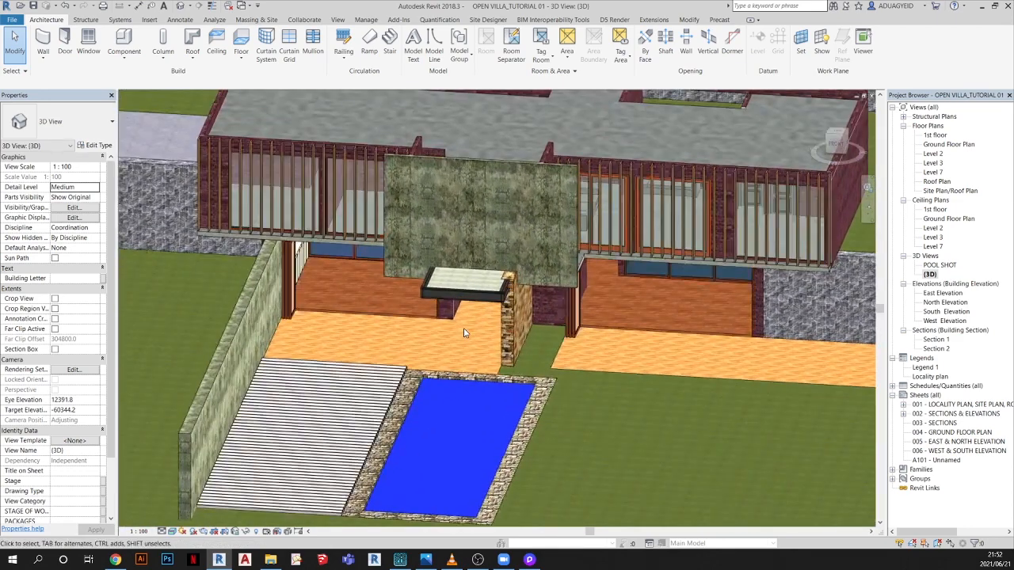
{"action": "scroll", "coordinate": [418, 319], "scroll_direction": "down", "scroll_amount": 2}
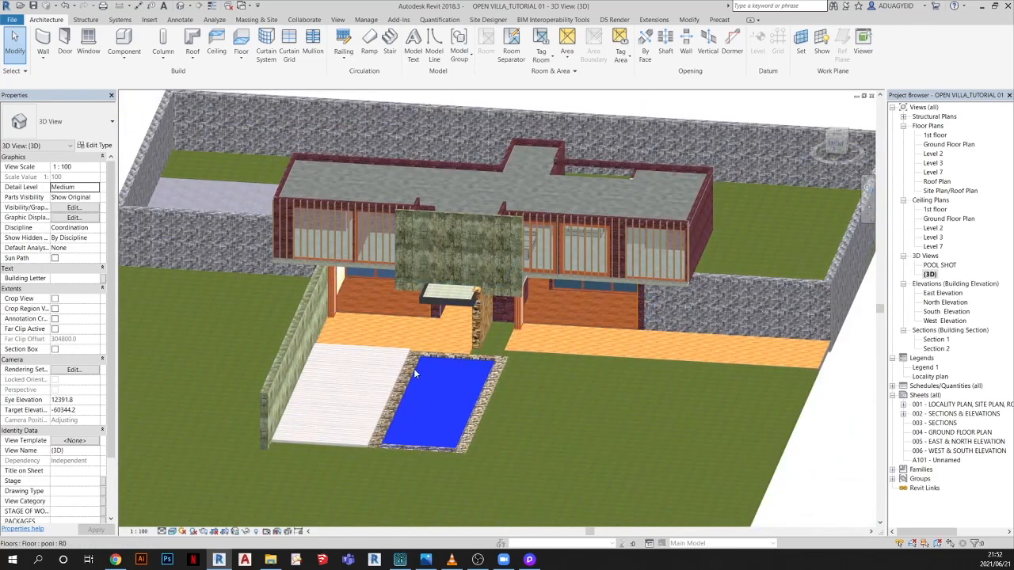
{"action": "middle_click_drag", "start_coordinate": [412, 380], "coordinate": [486, 389], "text": "shift"}
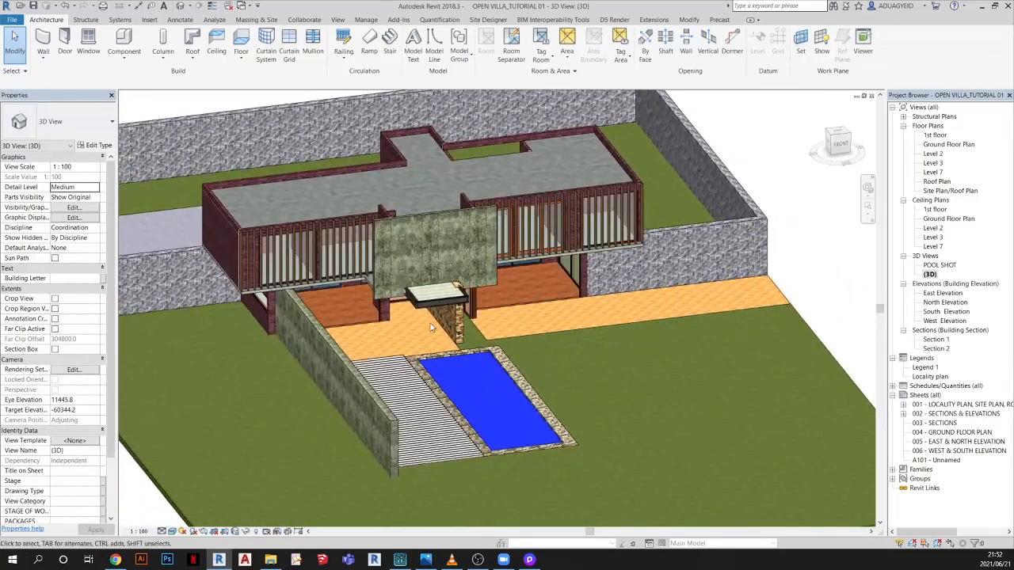
{"action": "middle_click_drag", "start_coordinate": [585, 369], "coordinate": [554, 382], "text": "shift"}
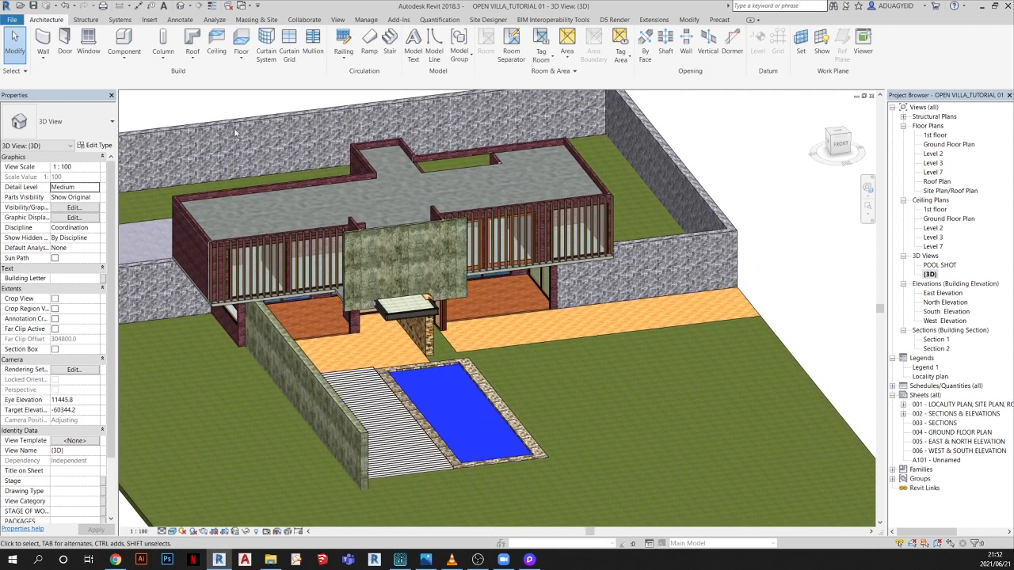
Review the D5 Converter's export options and excludable categories, and close them without exporting
{"action": "left_click", "coordinate": [612, 20]}
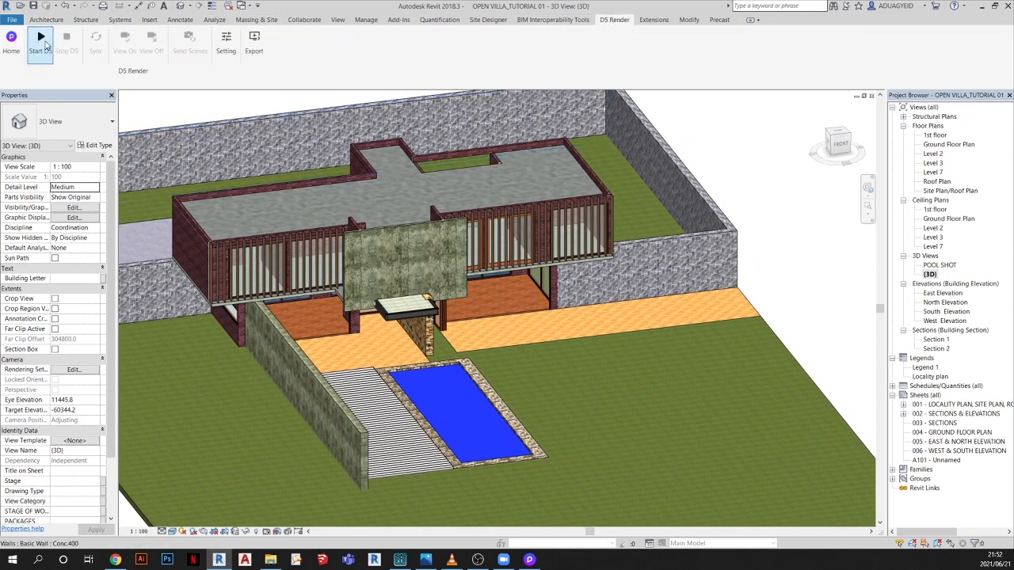
{"action": "left_click", "coordinate": [258, 47]}
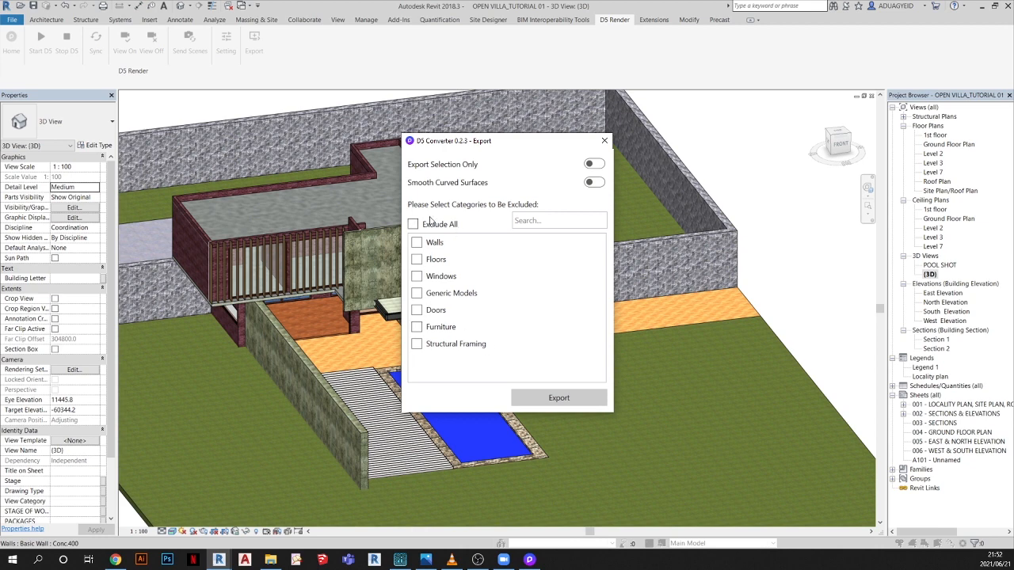
{"action": "left_click", "coordinate": [604, 140]}
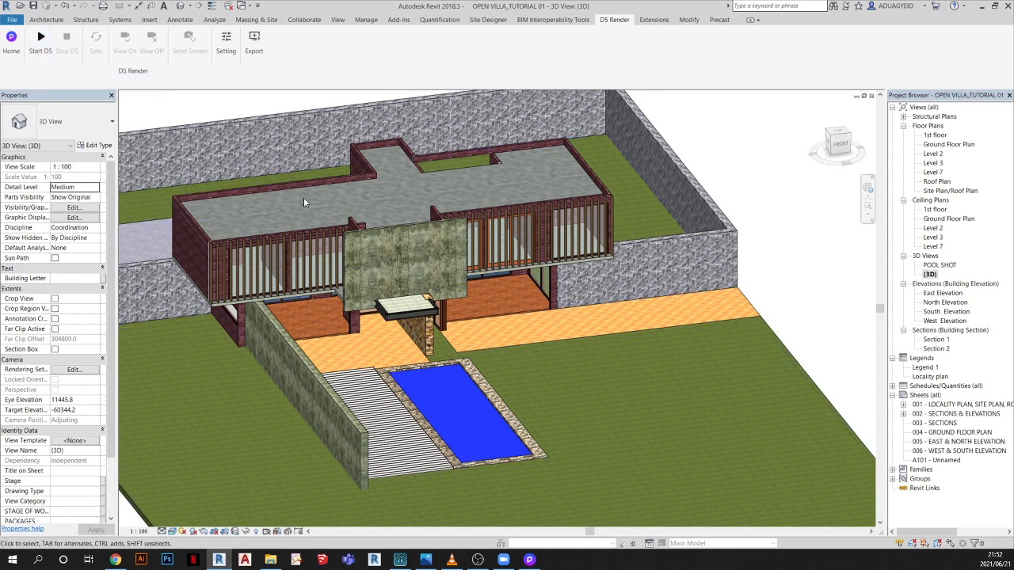
Launch D5 Render from the Revit model and create a new .drs project for it
{"action": "middle_click_drag", "start_coordinate": [305, 200], "coordinate": [355, 203]}
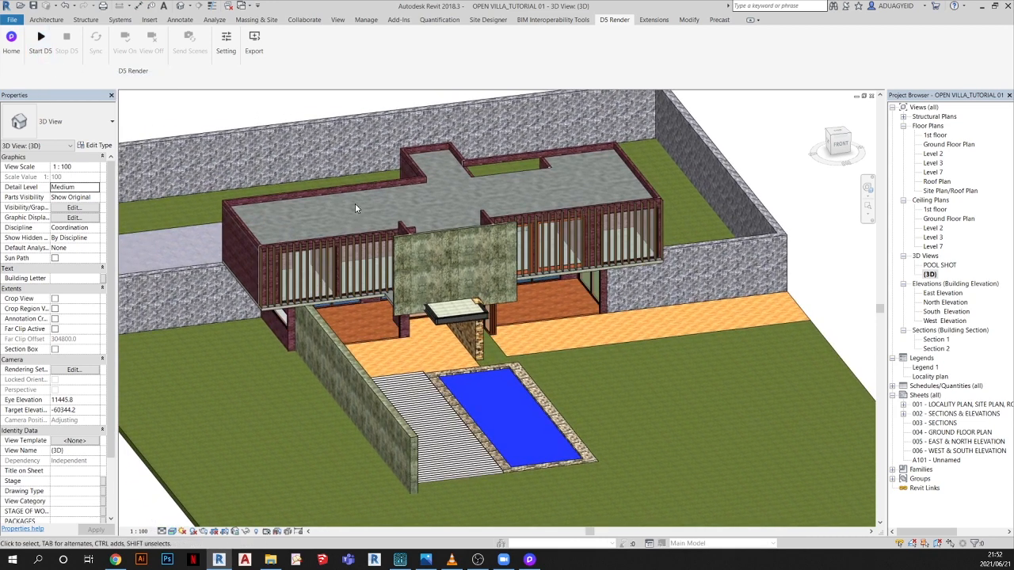
{"action": "left_click", "coordinate": [40, 46]}
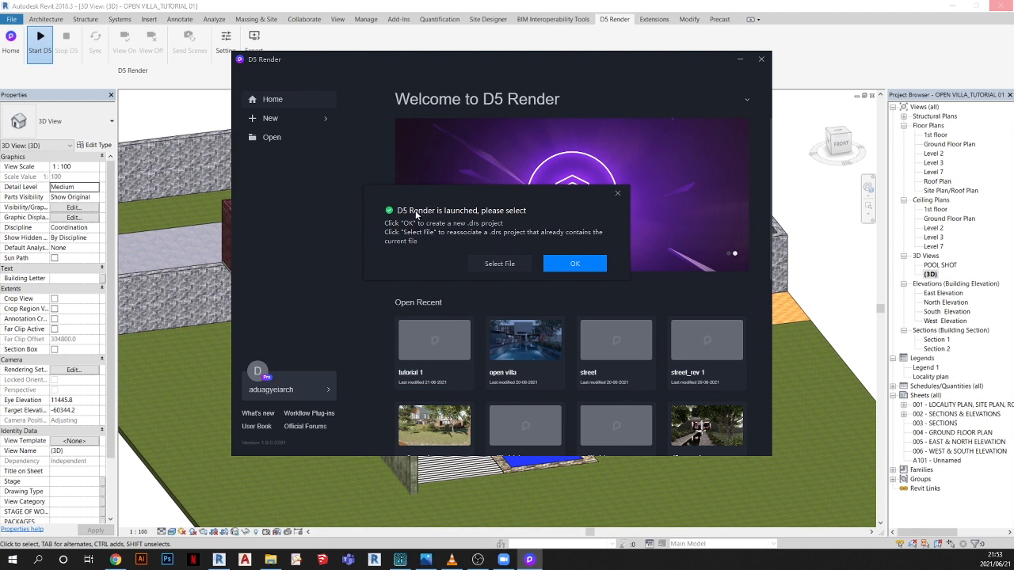
{"action": "left_click", "coordinate": [570, 266]}
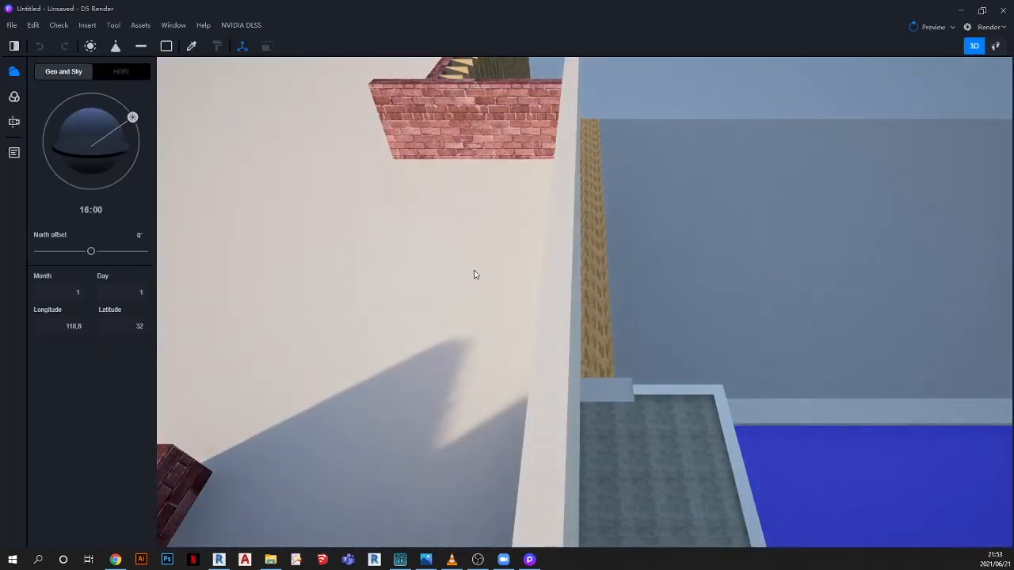
Examine the transferred villa model and its materials in D5 Render, viewing it from the pool side
{"action": "scroll", "coordinate": [497, 279], "scroll_direction": "down", "scroll_amount": 4}
{"action": "right_click_drag", "start_coordinate": [595, 362], "coordinate": [396, 286]}
{"action": "scroll", "coordinate": [478, 284], "scroll_direction": "down", "scroll_amount": 2}
{"action": "right_click_drag", "start_coordinate": [496, 305], "coordinate": [400, 254]}
{"action": "scroll", "coordinate": [496, 292], "scroll_direction": "down", "scroll_amount": 4}
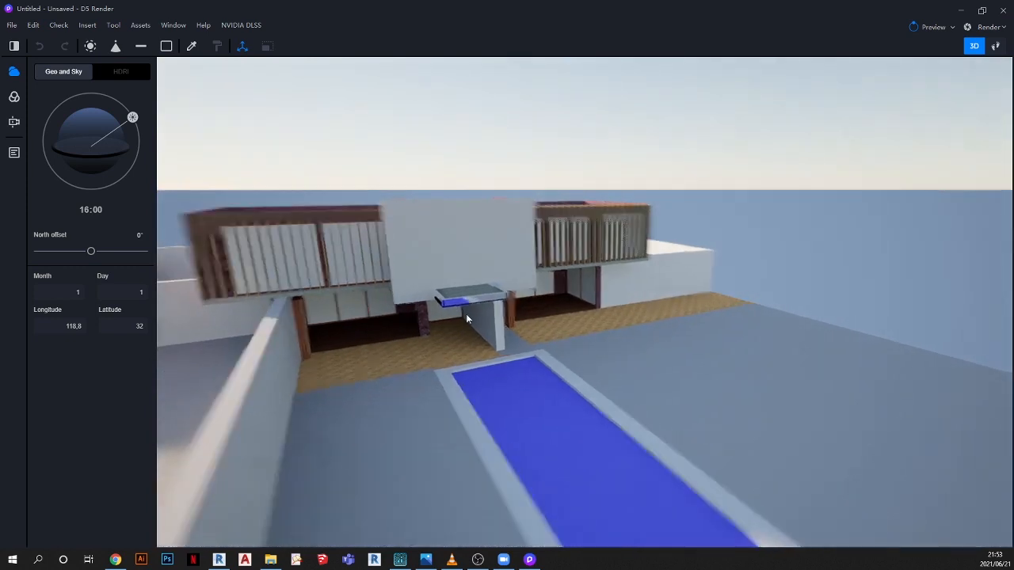
{"action": "right_click_drag", "start_coordinate": [482, 326], "coordinate": [453, 313]}
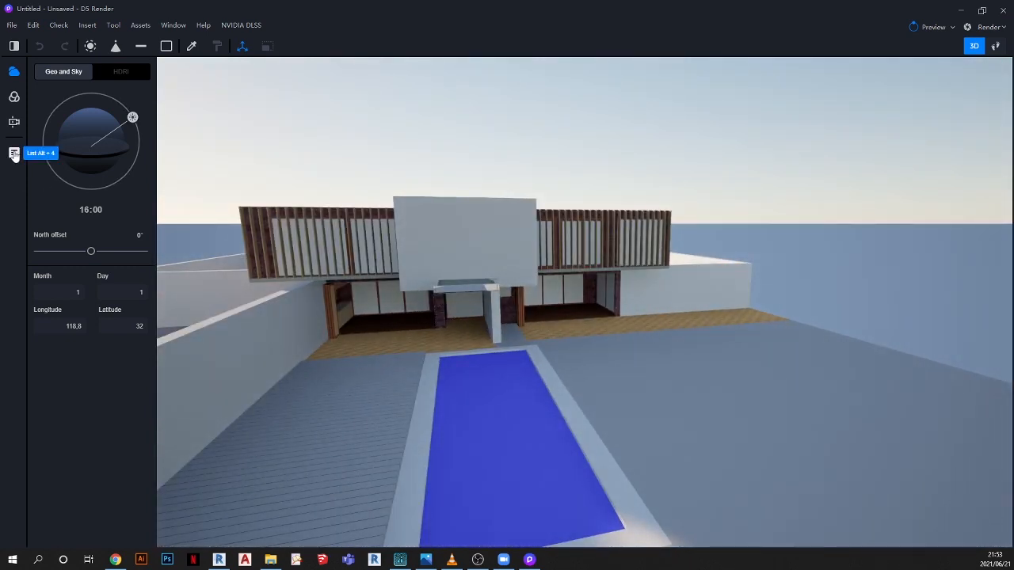
{"action": "scroll", "coordinate": [704, 370], "scroll_direction": "down", "scroll_amount": 4}
{"action": "right_click_drag", "start_coordinate": [626, 354], "coordinate": [606, 313]}
{"action": "scroll", "coordinate": [551, 336], "scroll_direction": "up", "scroll_amount": 2}
{"action": "scroll", "coordinate": [570, 353], "scroll_direction": "up", "scroll_amount": 2}
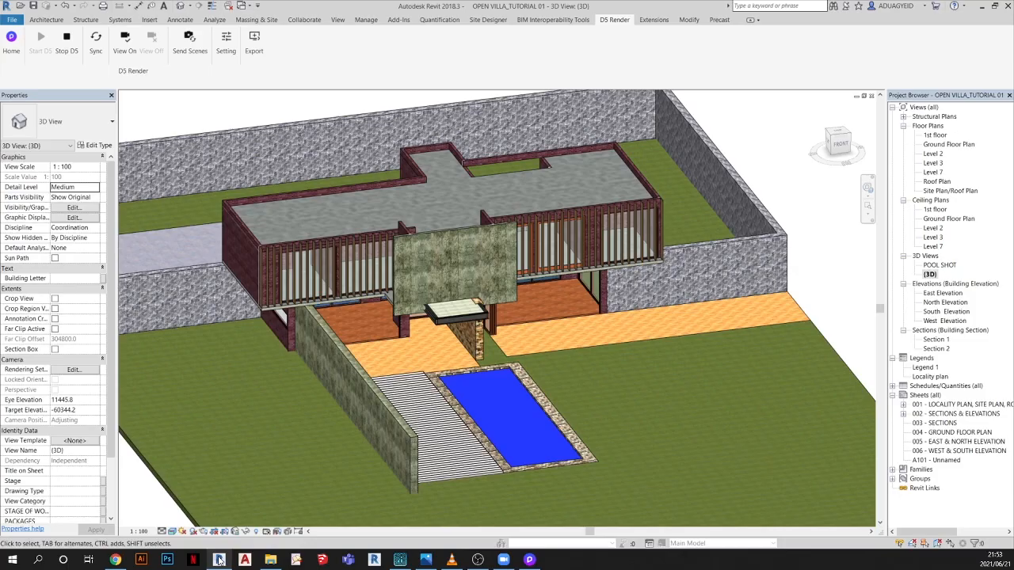
Switch to Revit and review the composition of the POOL SHOT camera view
{"action": "left_click", "coordinate": [219, 561]}
{"action": "double_click", "coordinate": [938, 266]}
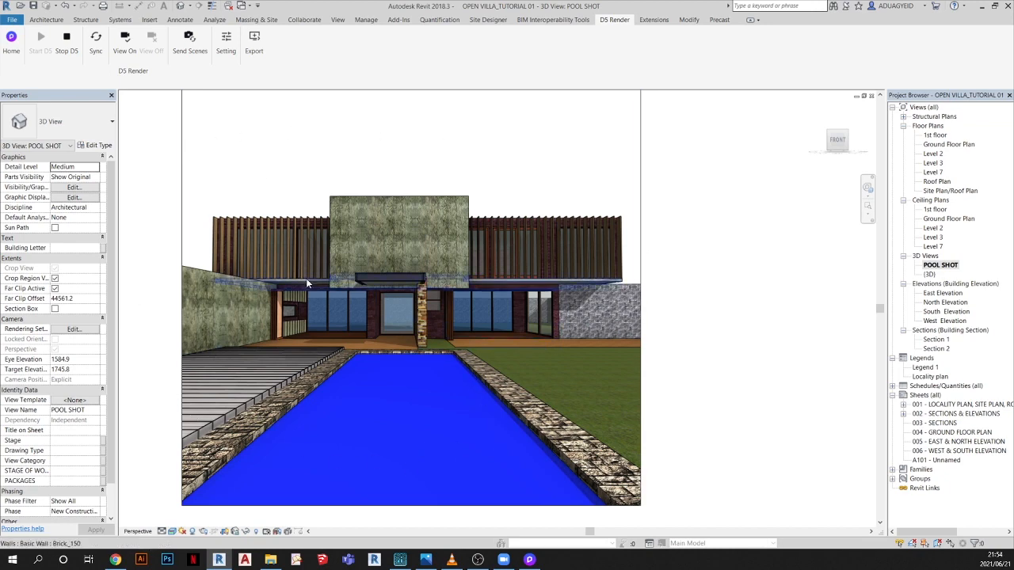
{"action": "scroll", "coordinate": [358, 276], "scroll_direction": "up", "scroll_amount": 5}
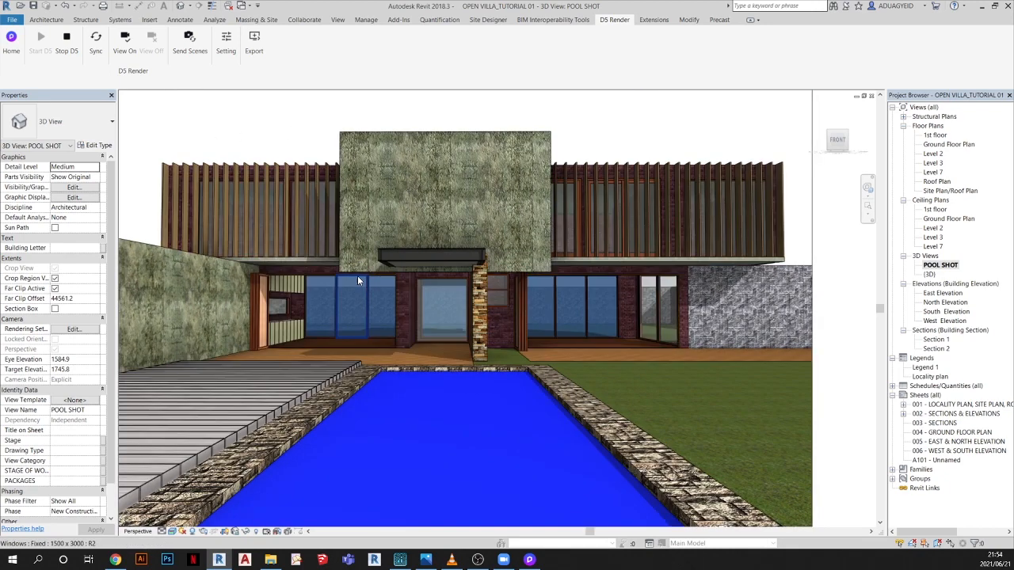
Return to D5 Render and activate the POOL SHOT scene from the scene list
{"action": "left_click", "coordinate": [530, 559]}
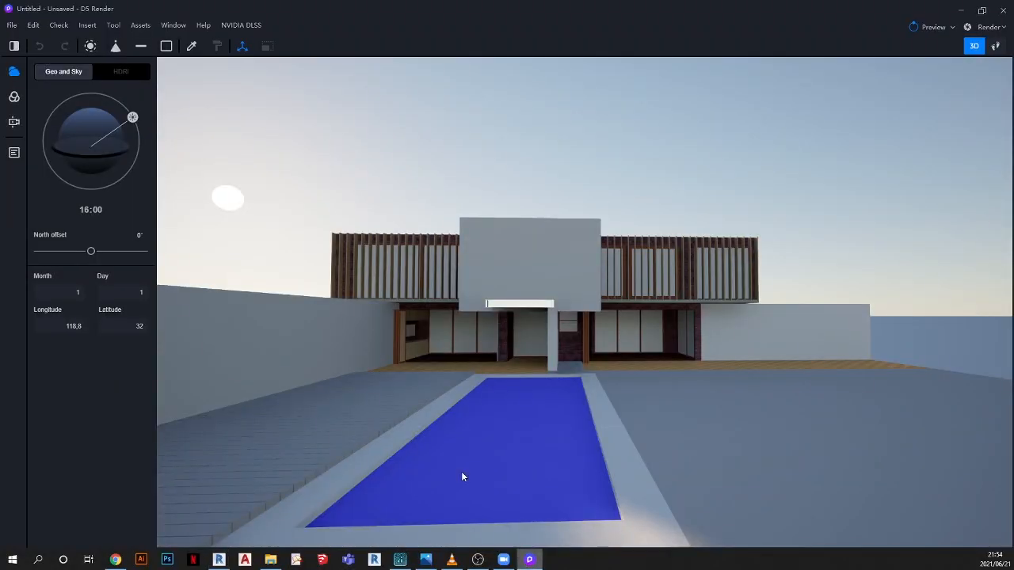
{"action": "left_click", "coordinate": [13, 155]}
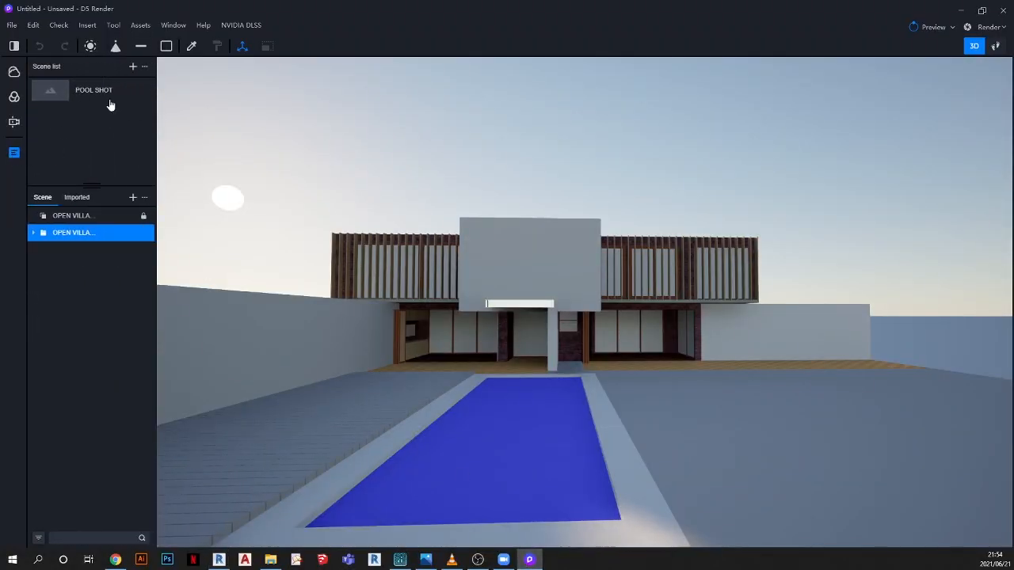
{"action": "left_click", "coordinate": [88, 93]}
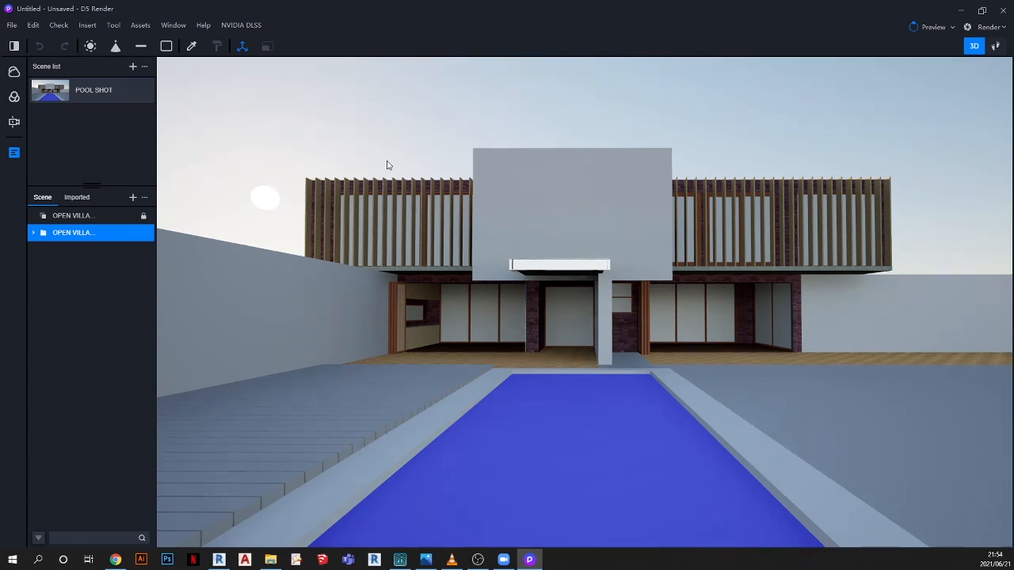
Set the Geo and Sky sun time to 12:46 and the north offset to -98.2°
{"action": "left_click", "coordinate": [15, 72]}
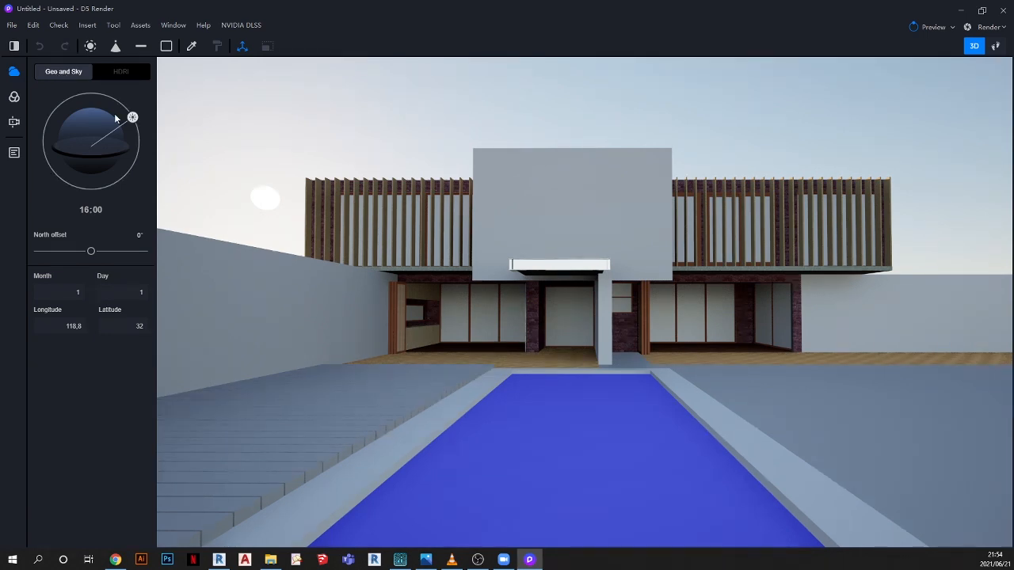
{"action": "left_click_drag", "start_coordinate": [132, 117], "coordinate": [97, 108]}
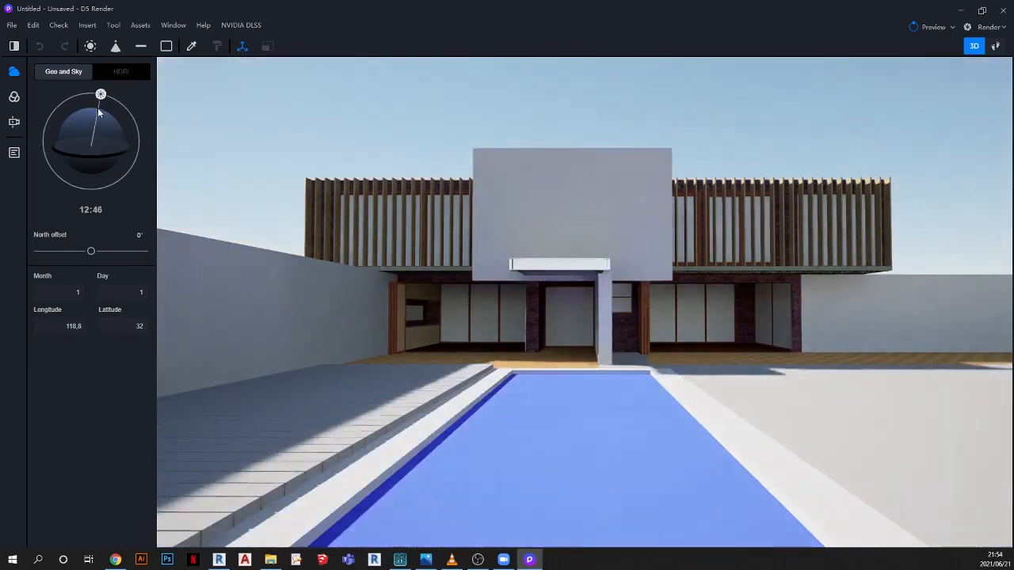
{"action": "left_click_drag", "start_coordinate": [93, 252], "coordinate": [61, 252]}
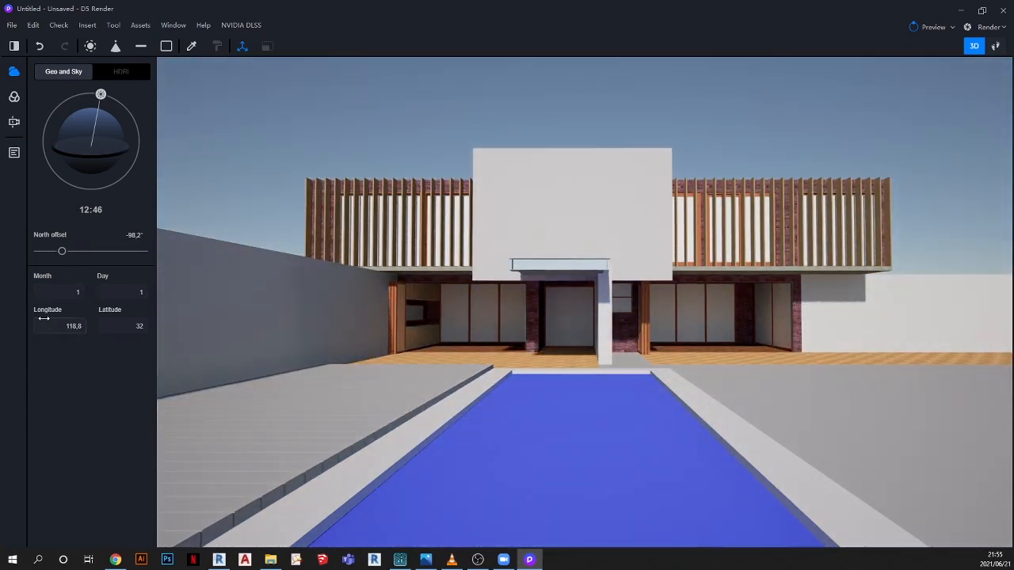
Switch the environment lighting to HDRI, try the Sunrise sky, and apply the Midday sky
{"action": "left_click", "coordinate": [120, 71]}
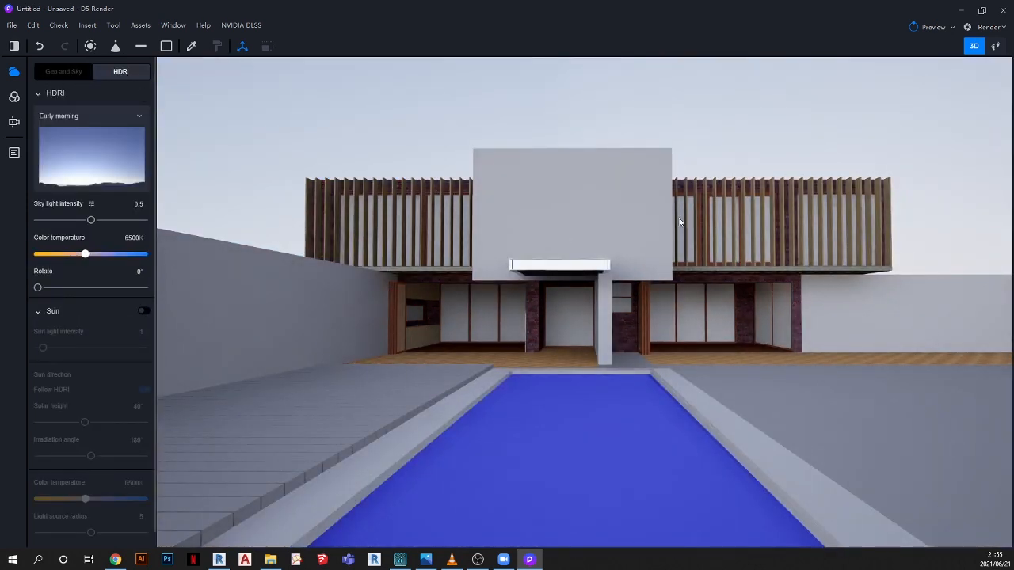
{"action": "left_click", "coordinate": [93, 156]}
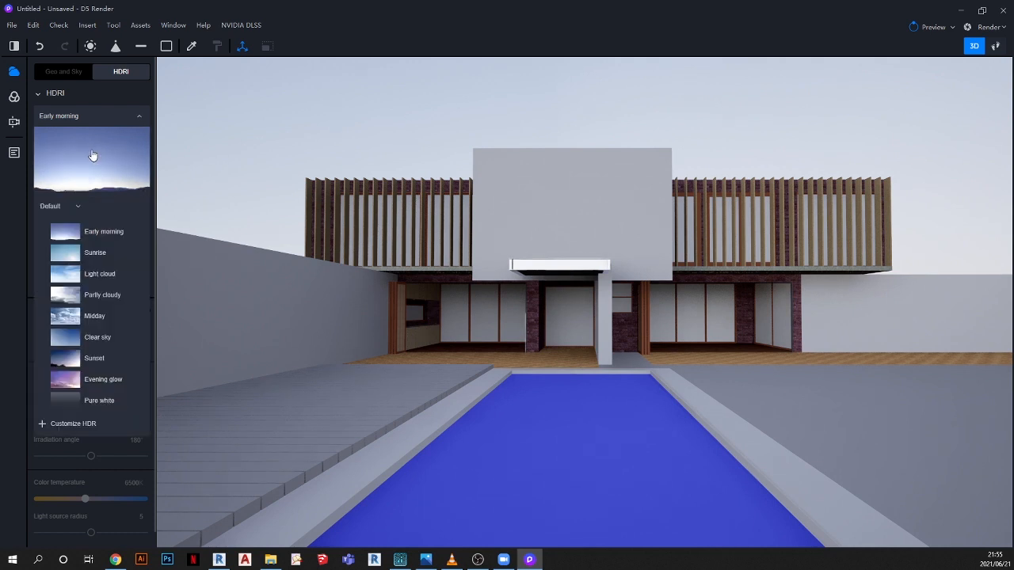
{"action": "left_click", "coordinate": [98, 261]}
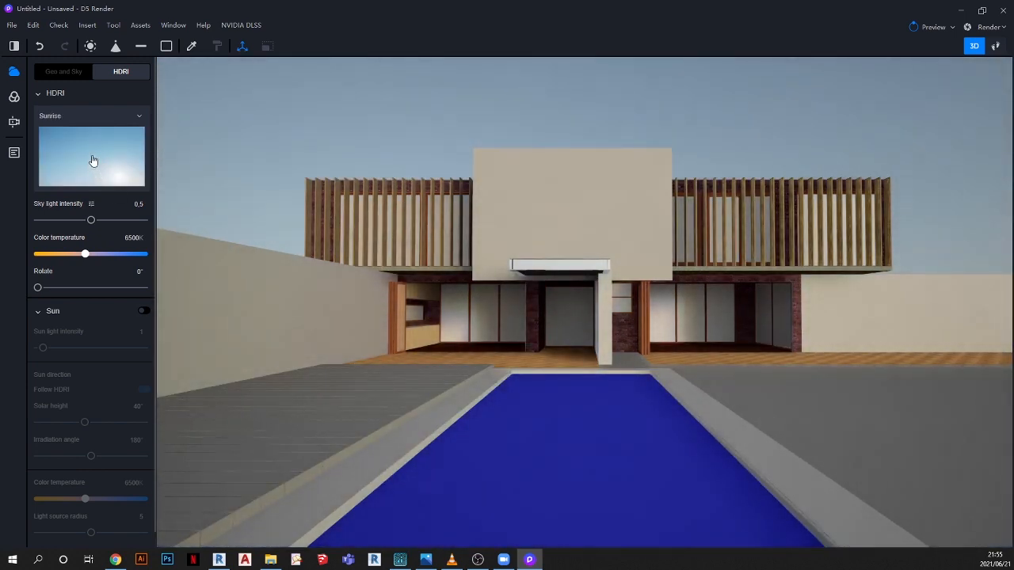
{"action": "left_click", "coordinate": [95, 165]}
{"action": "left_click", "coordinate": [74, 315]}
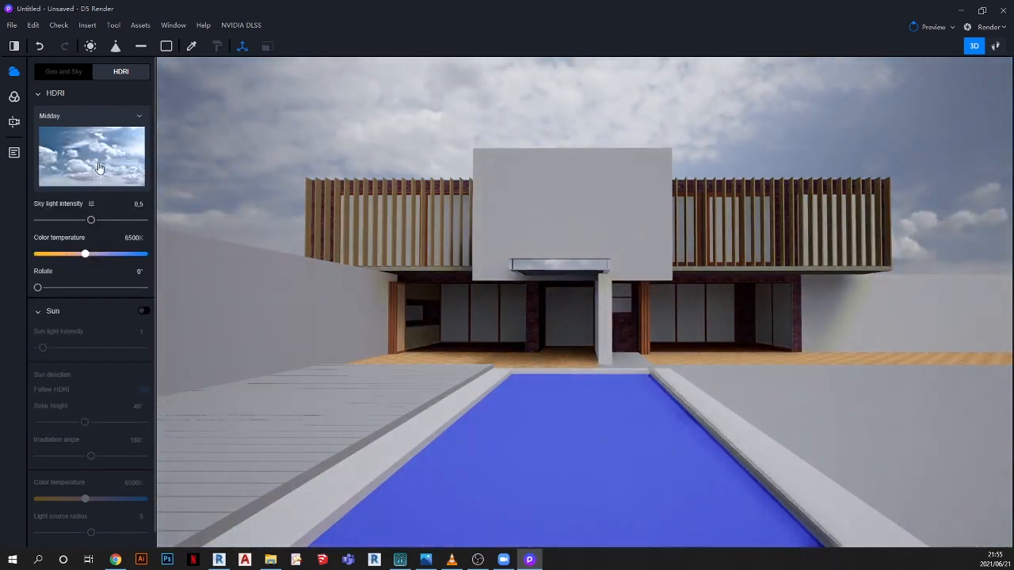
Open the HDRI sky list, check the reference render OPEN VILLA_3.png in Photos, and return to D5 Render
{"action": "left_click", "coordinate": [99, 168]}
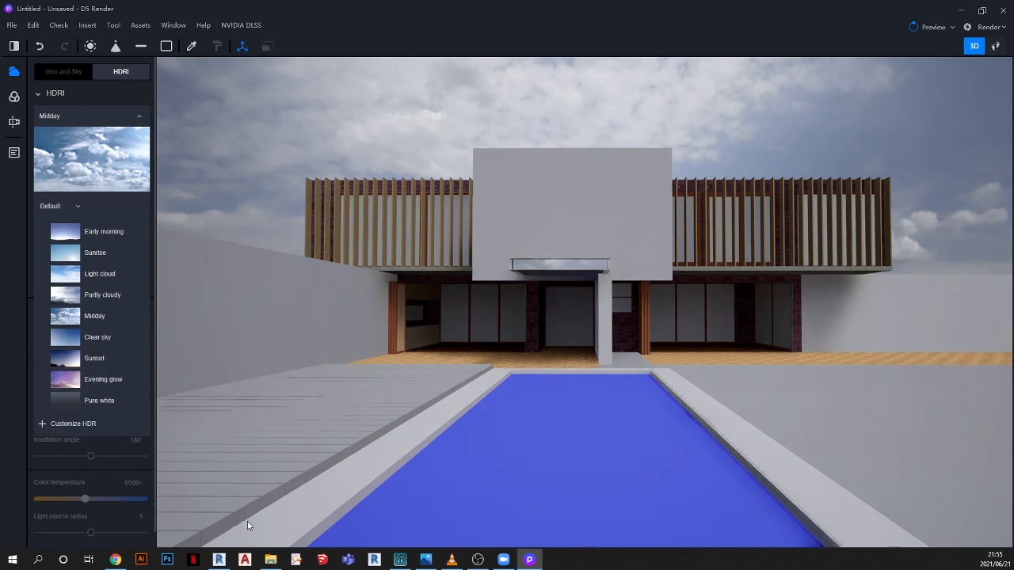
{"action": "left_click", "coordinate": [427, 562]}
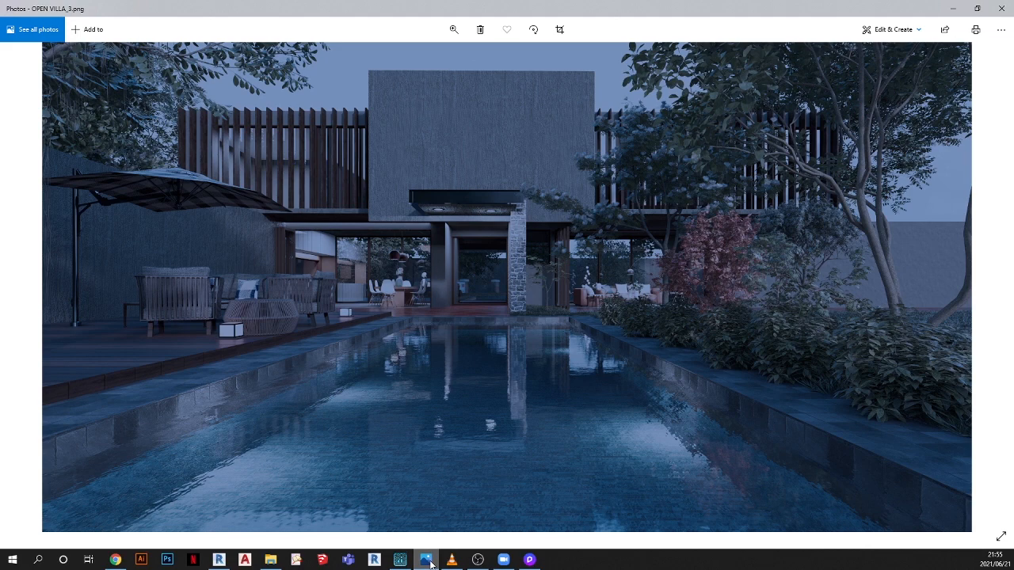
{"action": "left_click", "coordinate": [429, 562]}
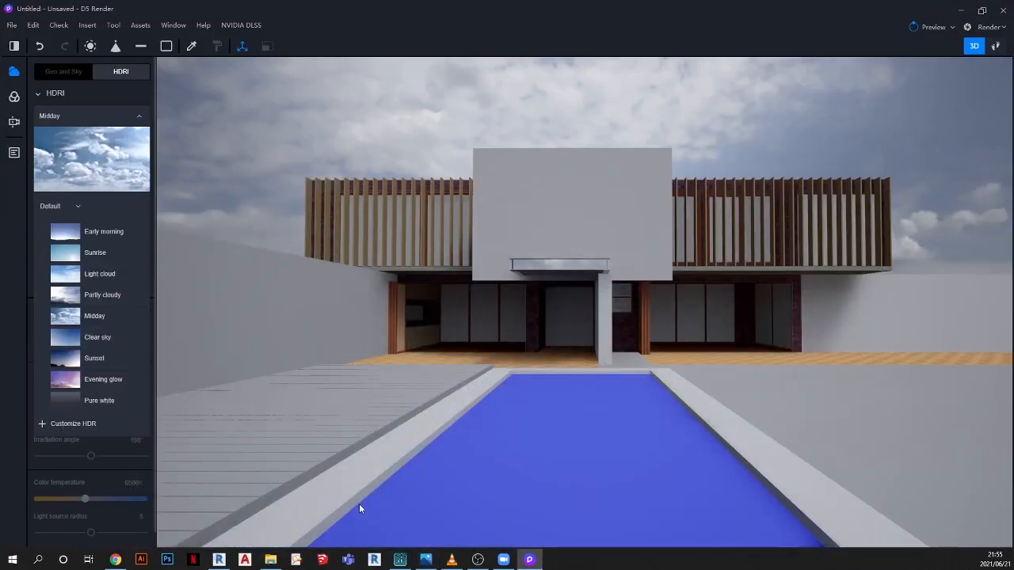
Import the custom HDRI venice_dawn_1_8k from the HDRI folder of D5 & AAASTUDIO as the environment sky
{"action": "left_click", "coordinate": [86, 424]}
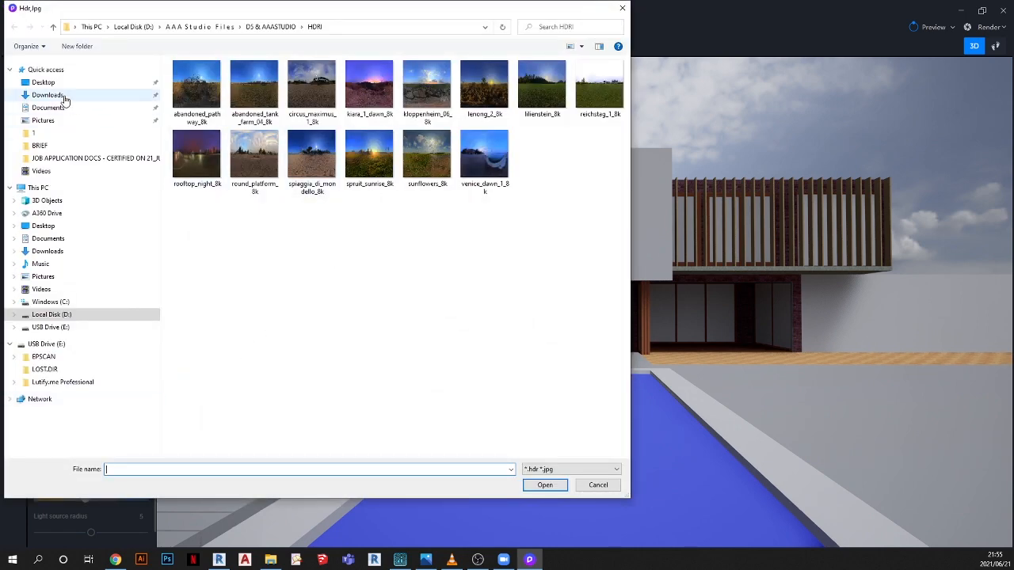
{"action": "left_click", "coordinate": [101, 84]}
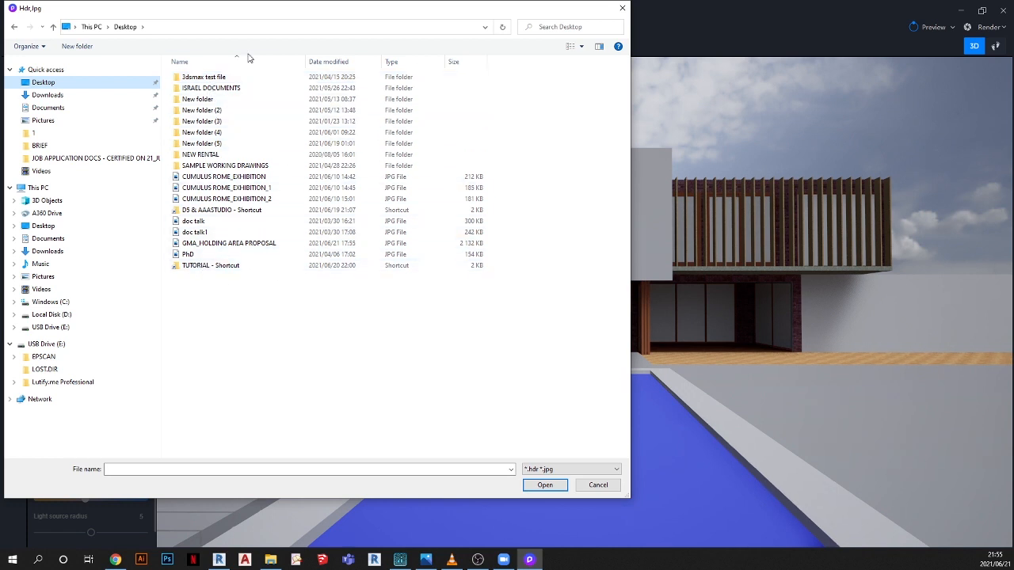
{"action": "double_click", "coordinate": [222, 210]}
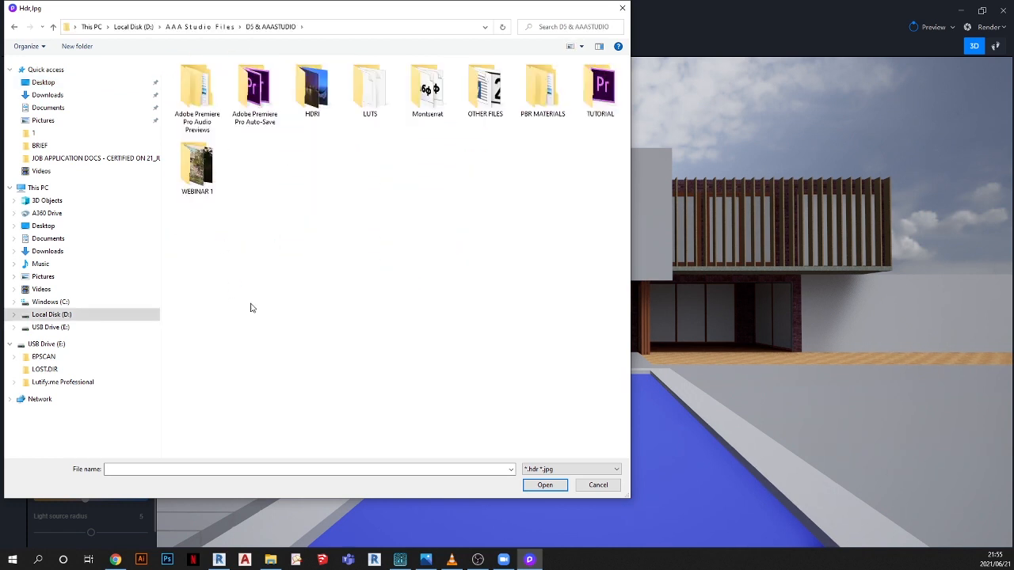
{"action": "double_click", "coordinate": [312, 89]}
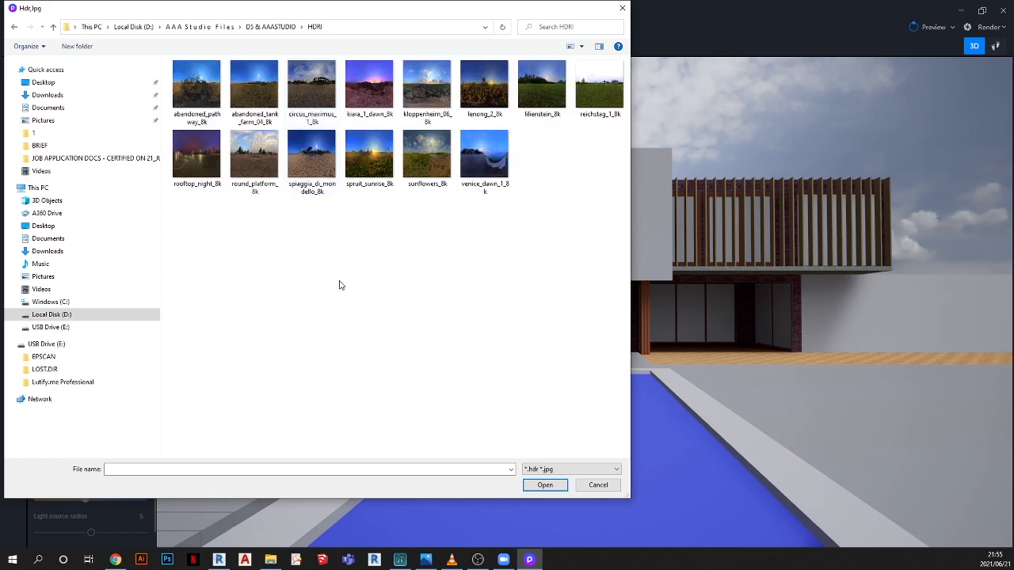
{"action": "left_click", "coordinate": [476, 170]}
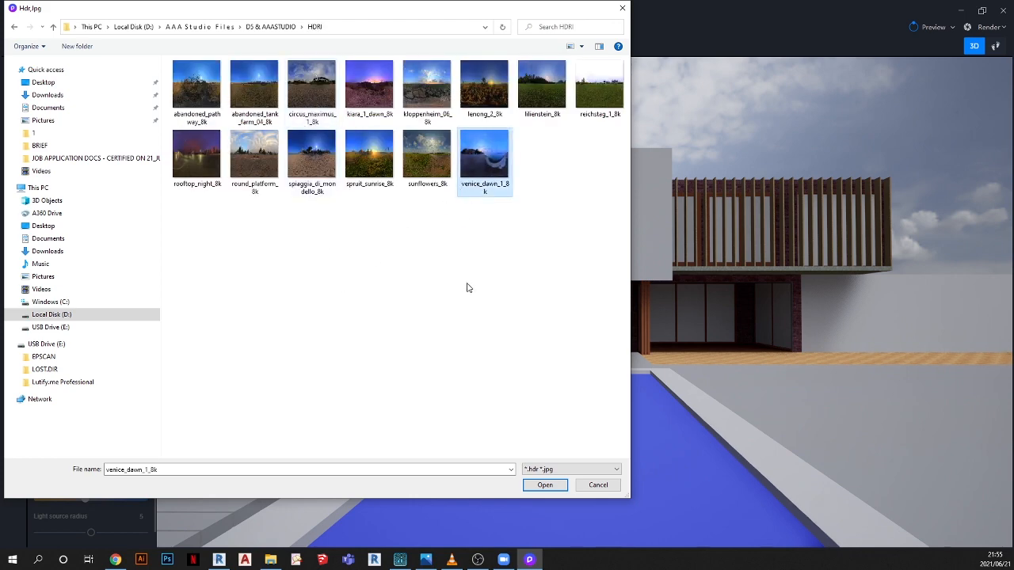
{"action": "left_click", "coordinate": [554, 483]}
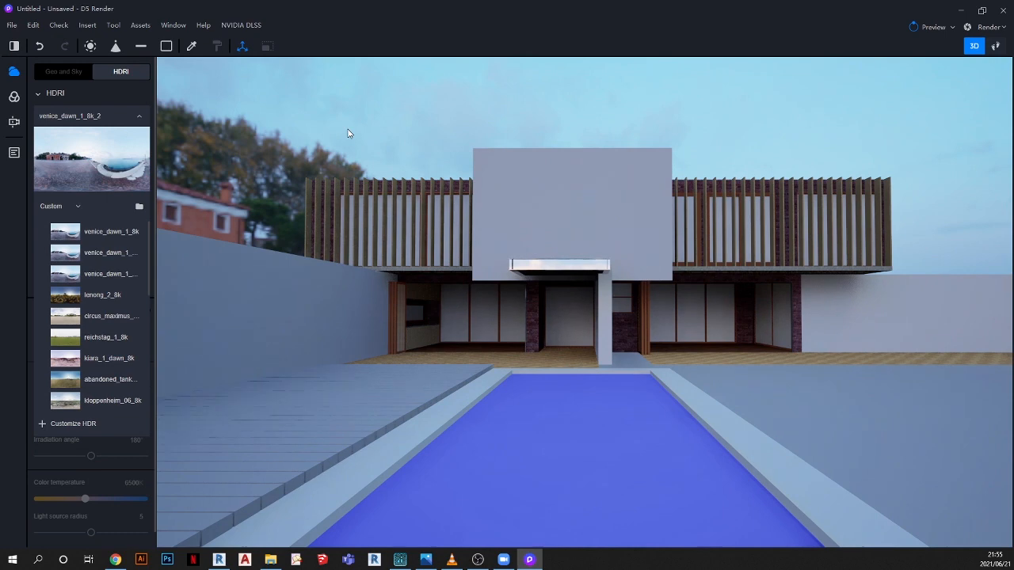
{"action": "left_click", "coordinate": [18, 193]}
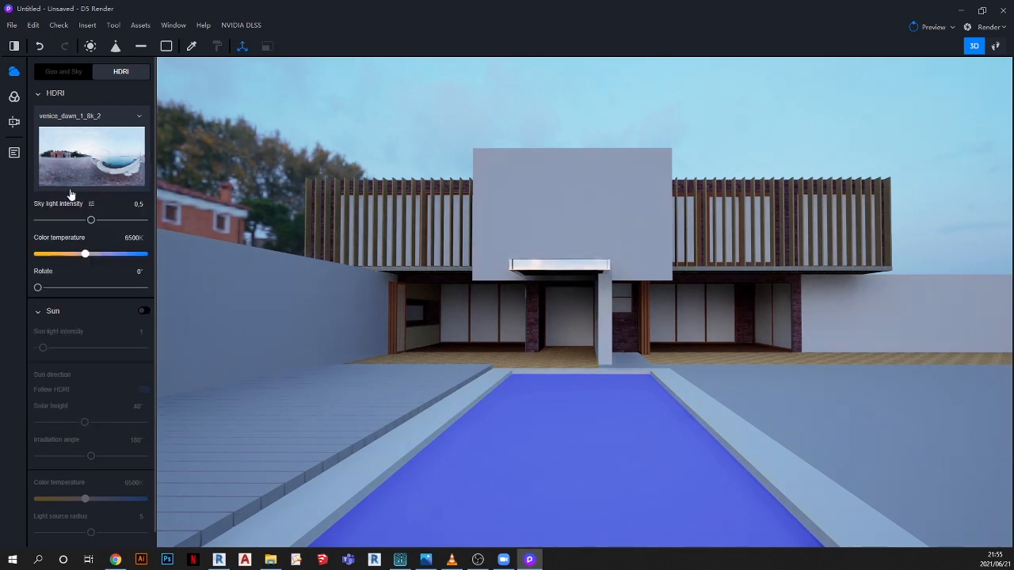
Try different rotations of the HDRI sky and set its rotation to 50°
{"action": "left_click_drag", "start_coordinate": [37, 288], "coordinate": [104, 287]}
{"action": "left_click", "coordinate": [133, 272]}
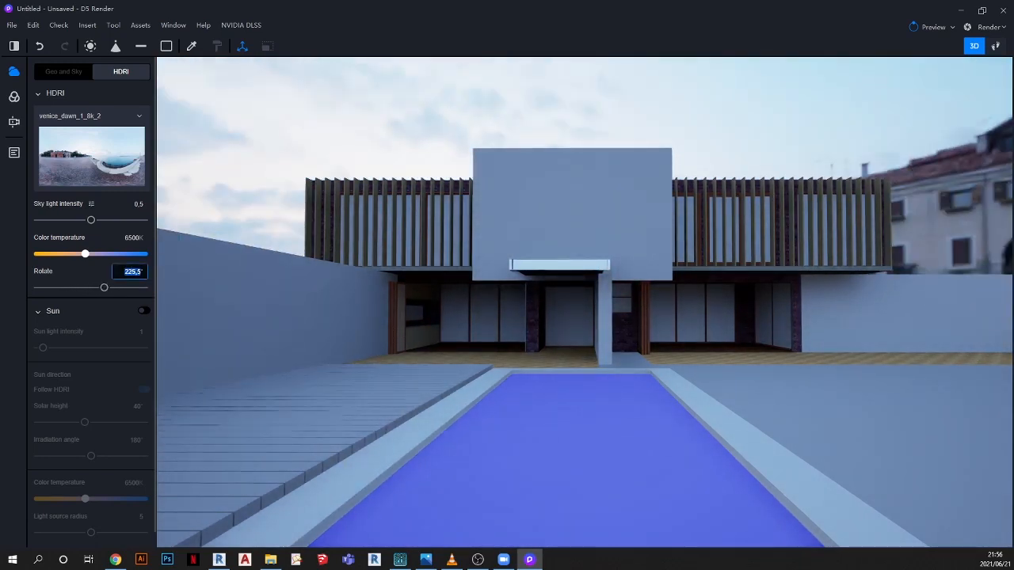
{"action": "type", "text": "50"}
{"action": "key", "text": "Return"}
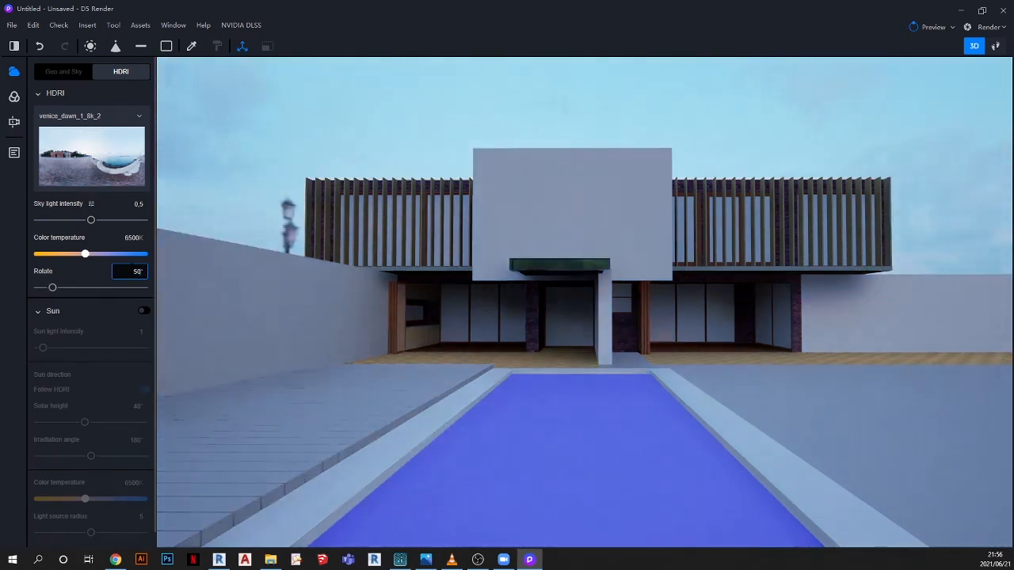
{"action": "left_click", "coordinate": [12, 287]}
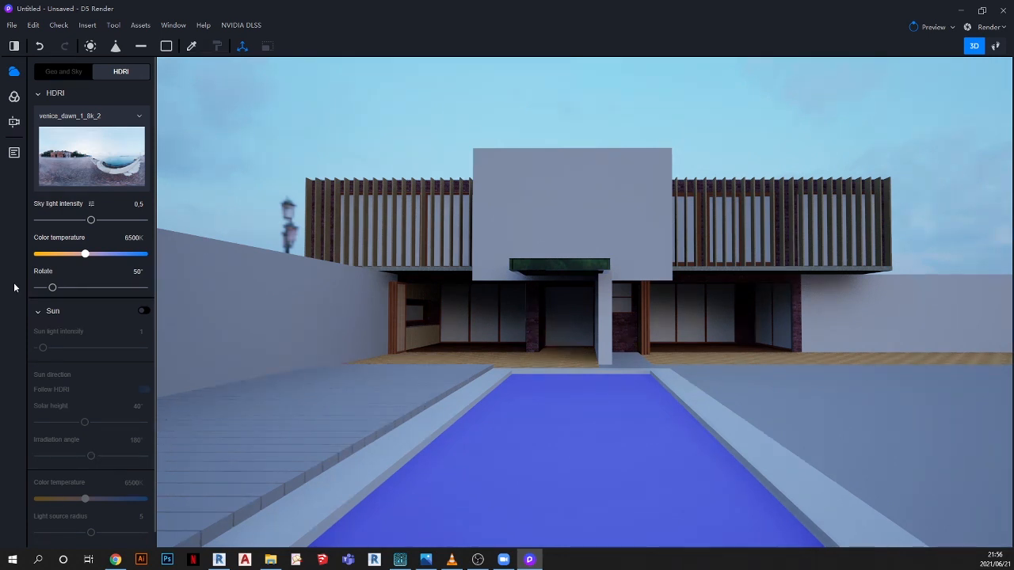
Enable the sun following the HDRI after comparing it on and off, and check the reference render OPEN VILLA_3.png in Photos
{"action": "left_click", "coordinate": [144, 311]}
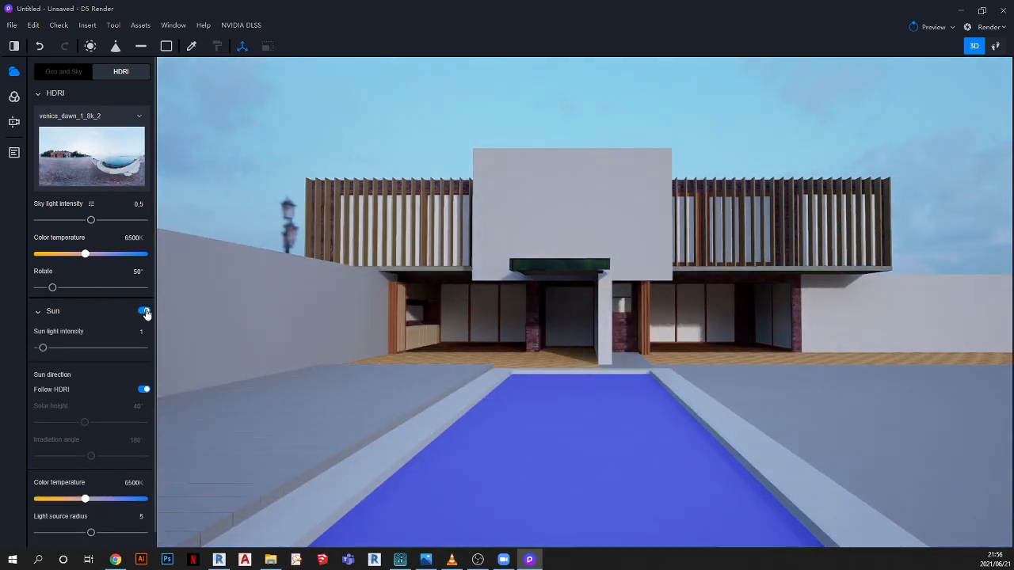
{"action": "left_click", "coordinate": [145, 314]}
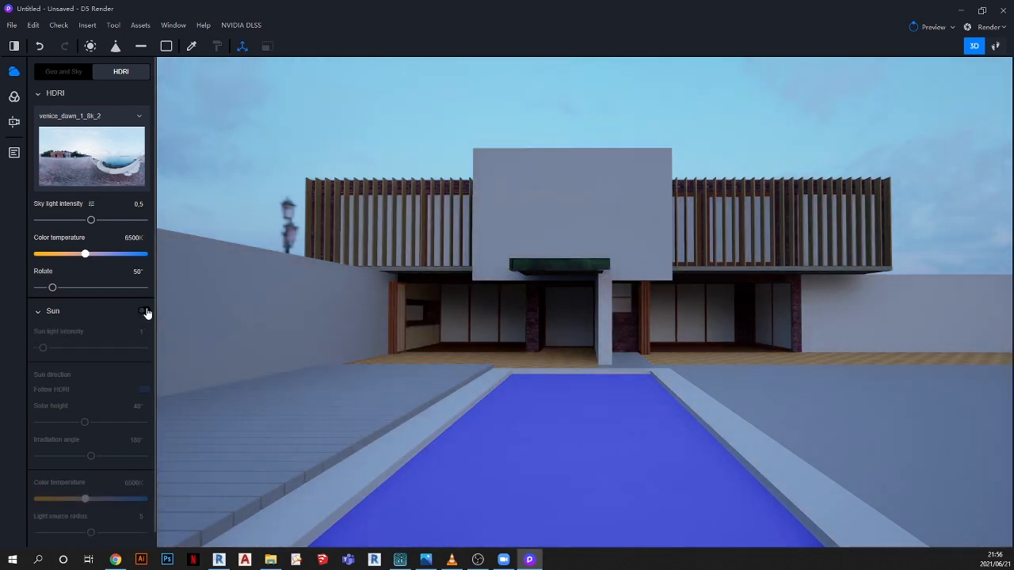
{"action": "left_click", "coordinate": [146, 313]}
{"action": "left_click", "coordinate": [146, 312]}
{"action": "left_click", "coordinate": [146, 312]}
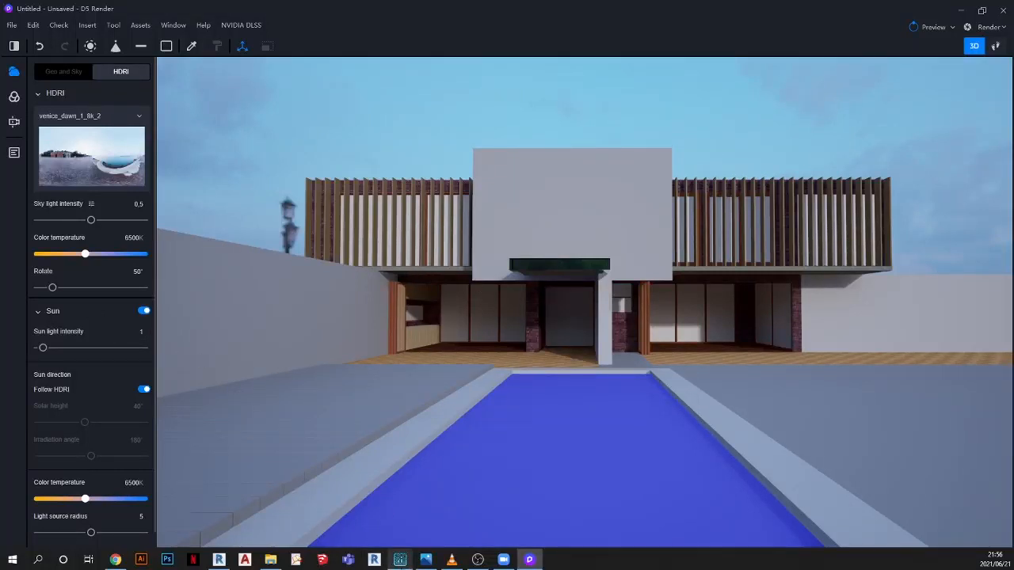
{"action": "left_click", "coordinate": [426, 561]}
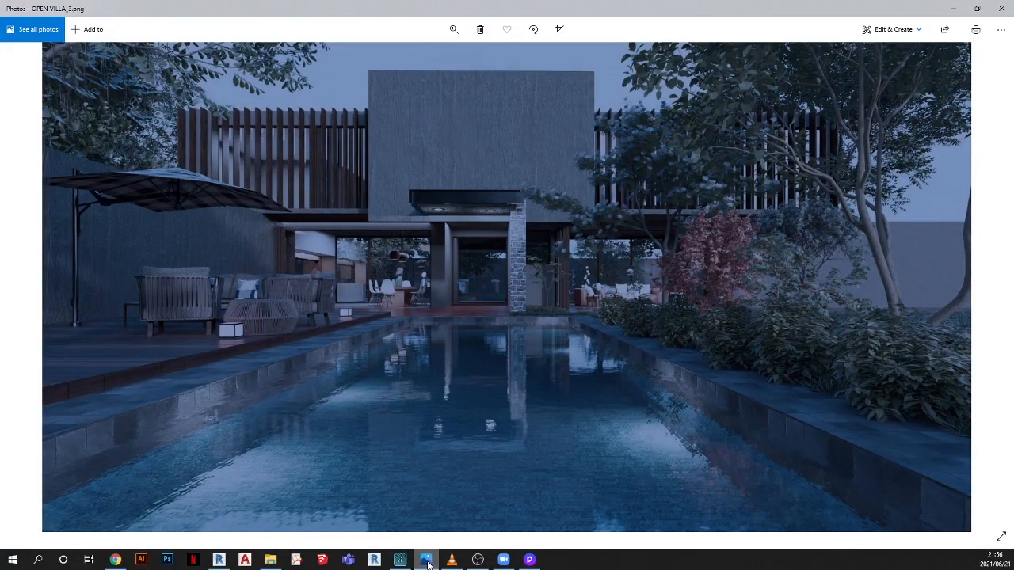
{"action": "left_click", "coordinate": [428, 561]}
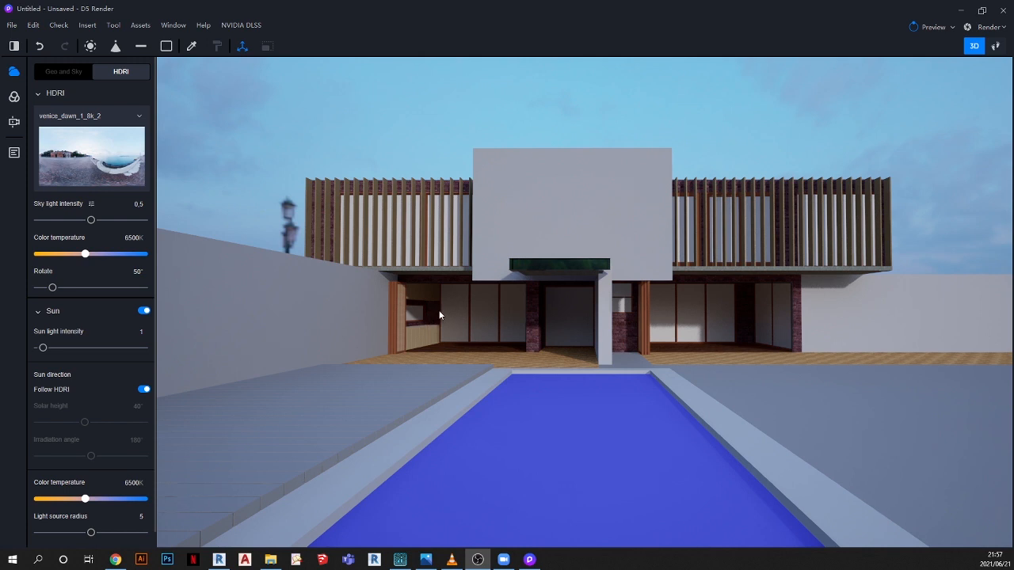
Open the online asset library and look through all of its Model assets
{"action": "left_click", "coordinate": [141, 26]}
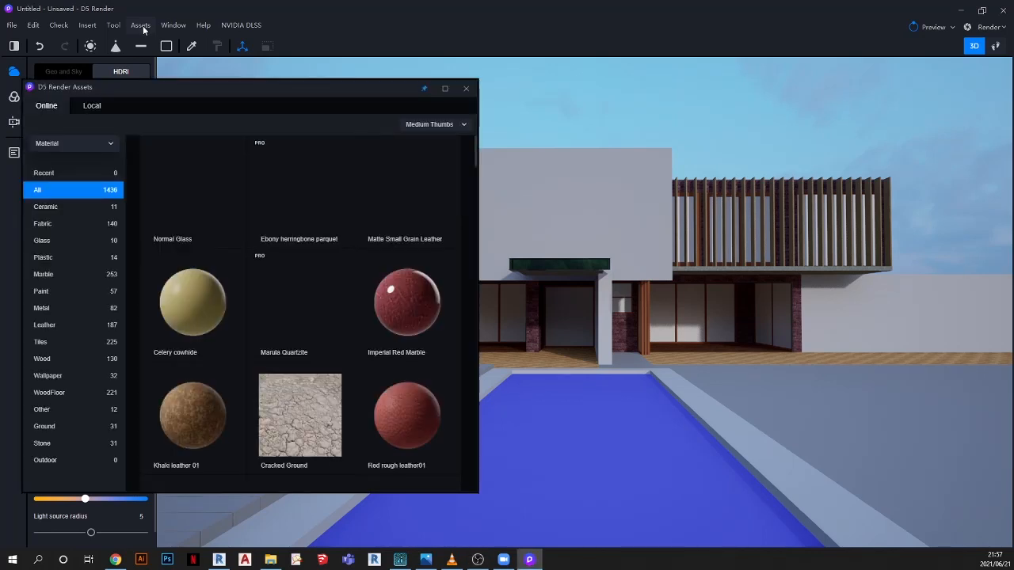
{"action": "left_click", "coordinate": [68, 143]}
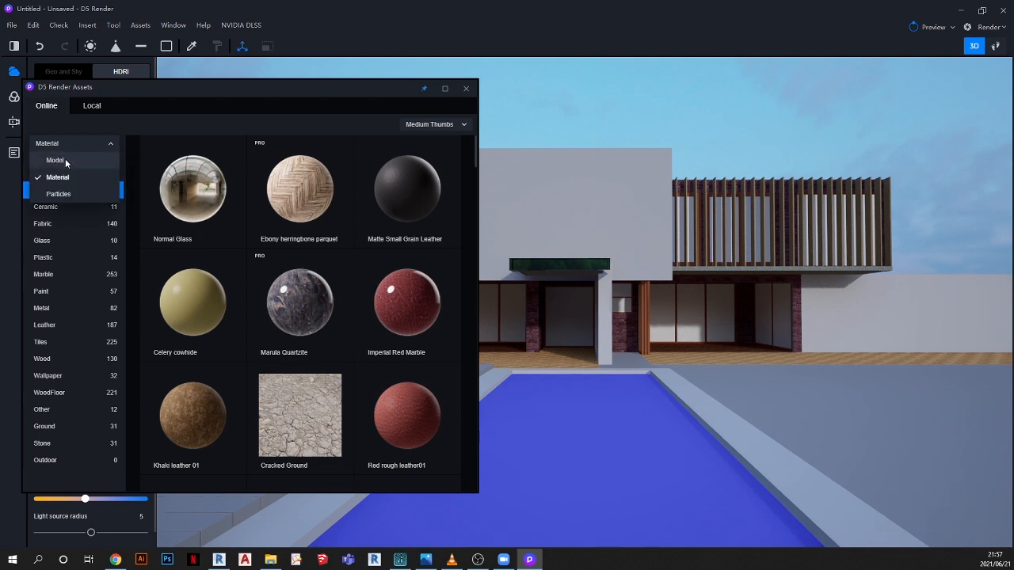
{"action": "left_click", "coordinate": [65, 161]}
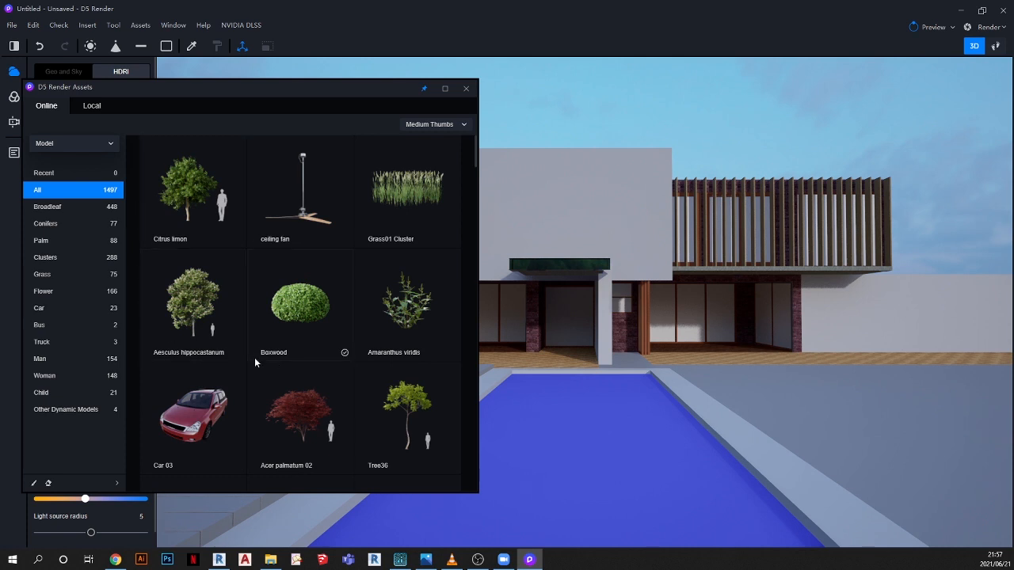
{"action": "scroll", "coordinate": [266, 287], "scroll_direction": "down", "scroll_amount": 3}
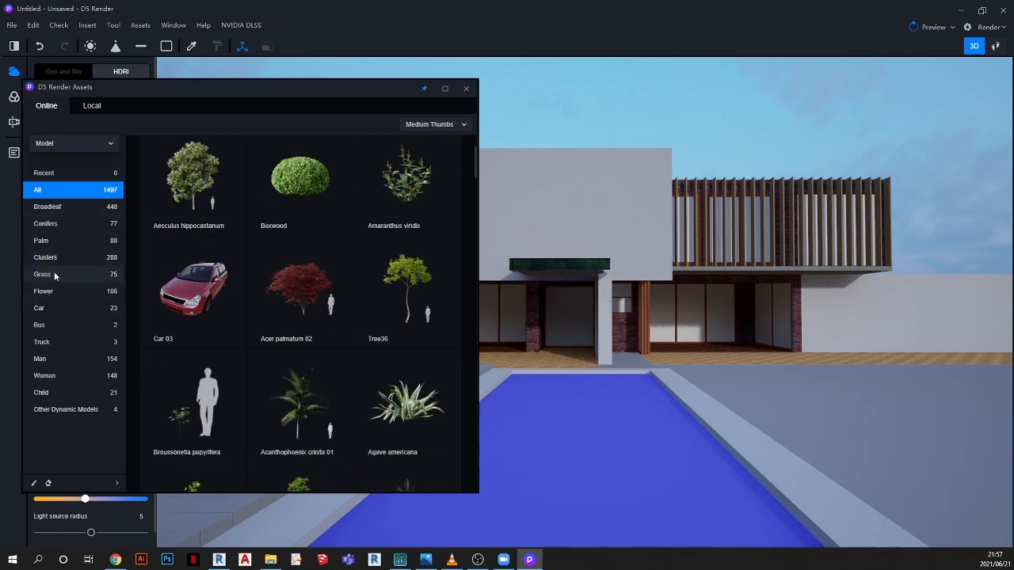
{"action": "scroll", "coordinate": [284, 295], "scroll_direction": "up", "scroll_amount": 3}
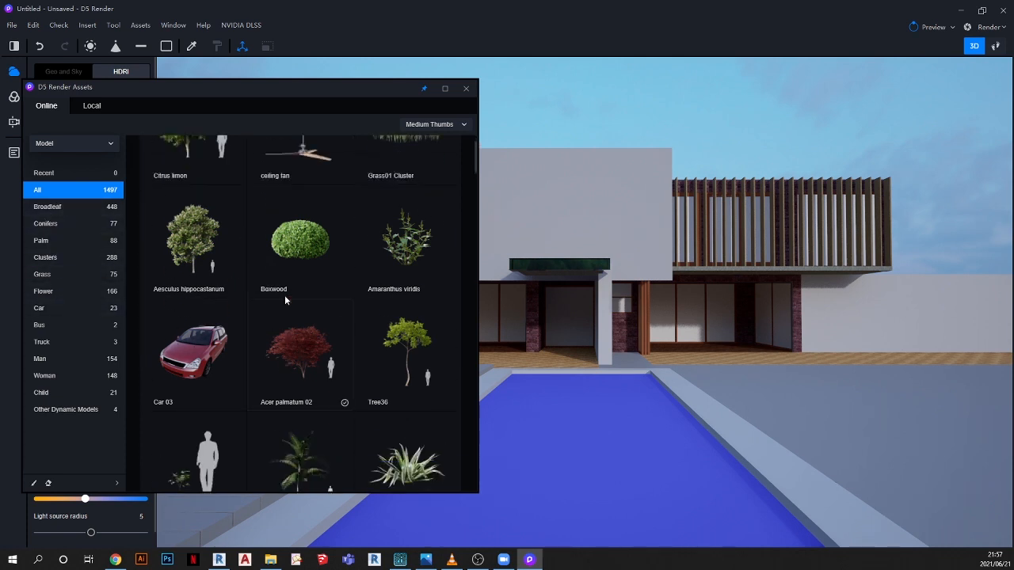
Look through the online Material assets, including the Ceramic, Fabric, Glass, Plastic, Marble and Paint categories
{"action": "left_click", "coordinate": [66, 144]}
{"action": "left_click", "coordinate": [48, 176]}
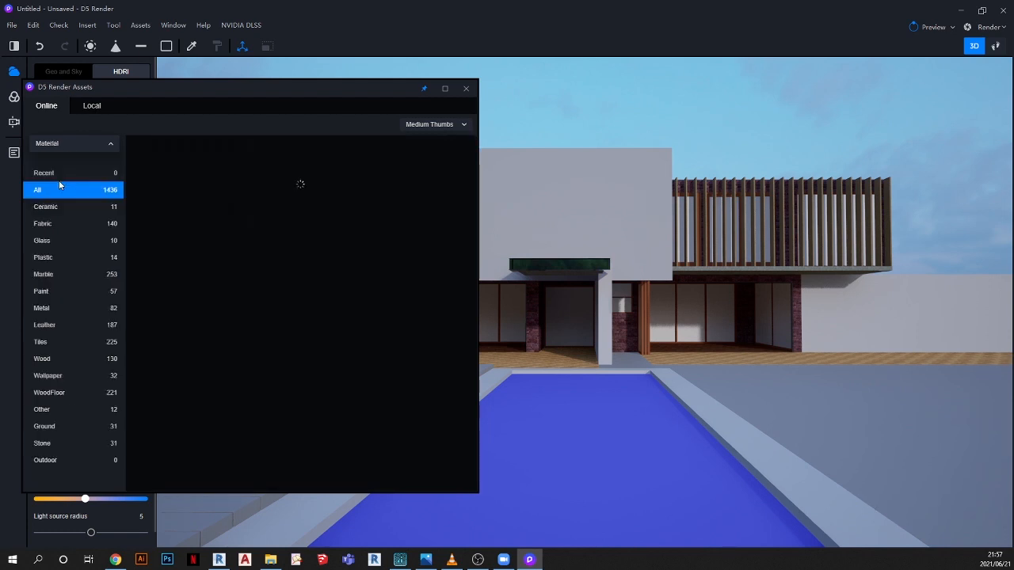
{"action": "scroll", "coordinate": [317, 289], "scroll_direction": "down", "scroll_amount": 2}
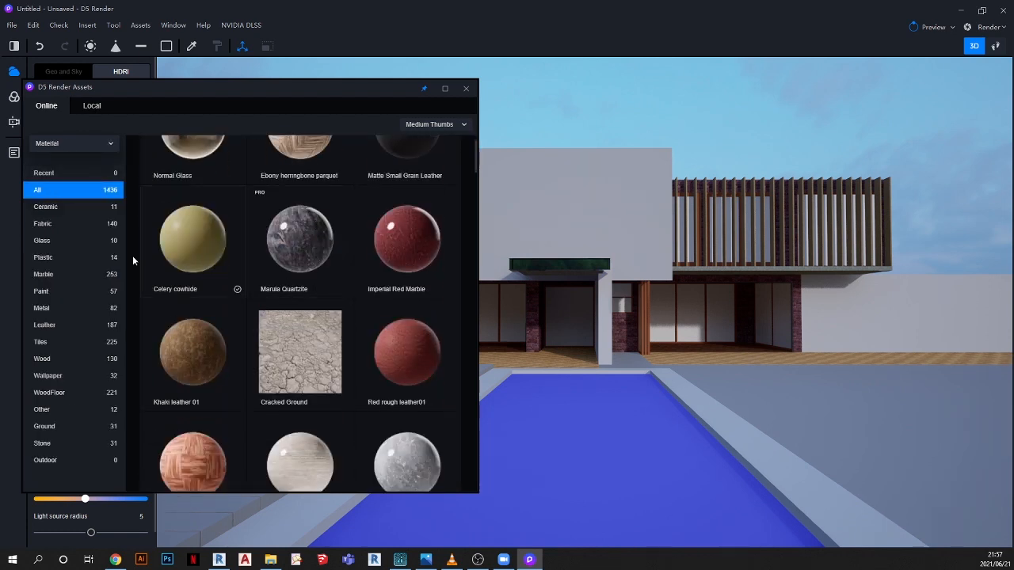
{"action": "left_click", "coordinate": [49, 207]}
{"action": "left_click", "coordinate": [48, 222]}
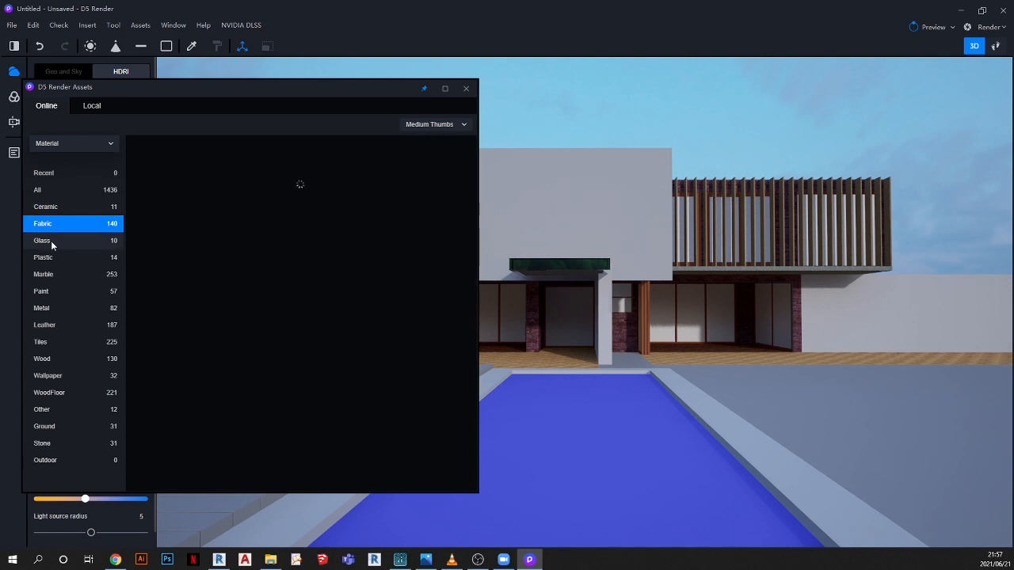
{"action": "left_click", "coordinate": [50, 241]}
{"action": "left_click", "coordinate": [54, 259]}
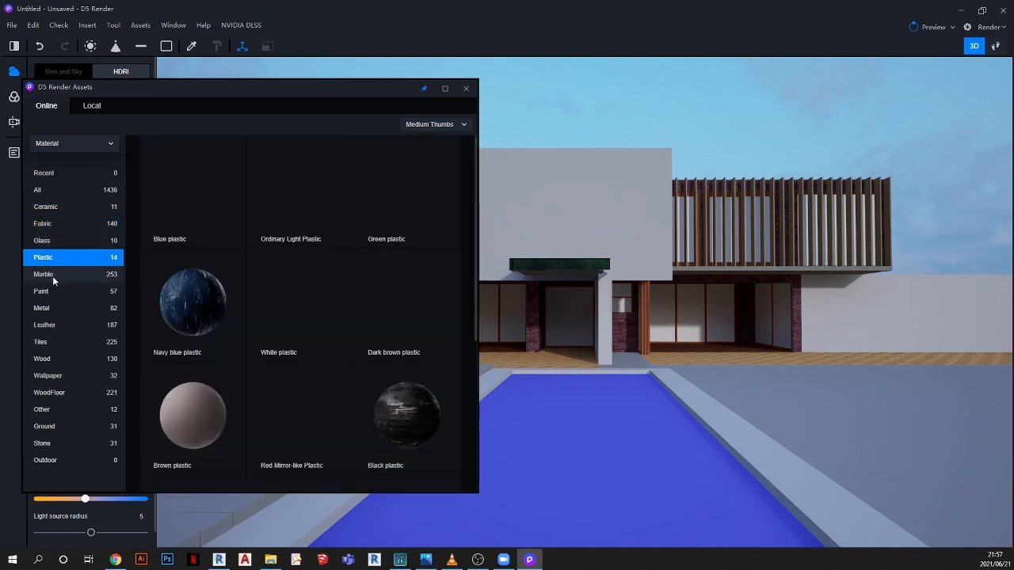
{"action": "left_click", "coordinate": [52, 275]}
{"action": "left_click", "coordinate": [82, 290]}
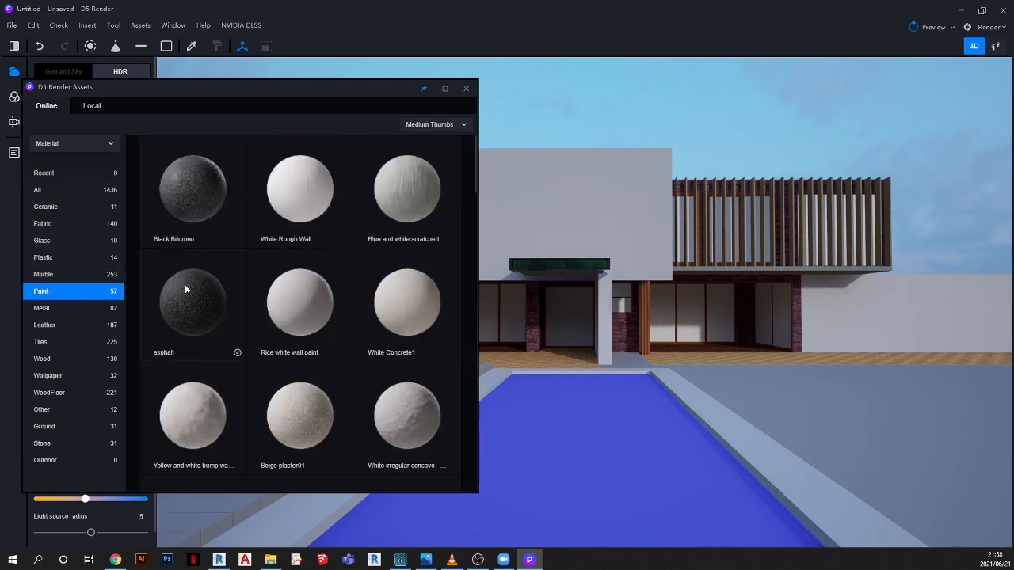
Look through the online Particles assets, such as the fire, smoke, snow and leaves effects
{"action": "left_click", "coordinate": [66, 141]}
{"action": "left_click", "coordinate": [63, 195]}
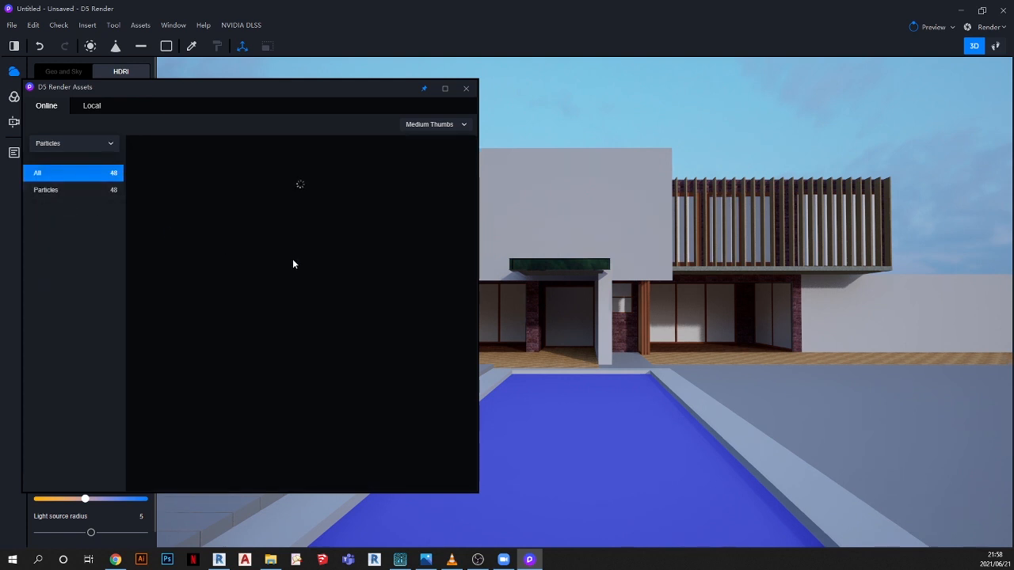
{"action": "scroll", "coordinate": [336, 313], "scroll_direction": "down", "scroll_amount": 10}
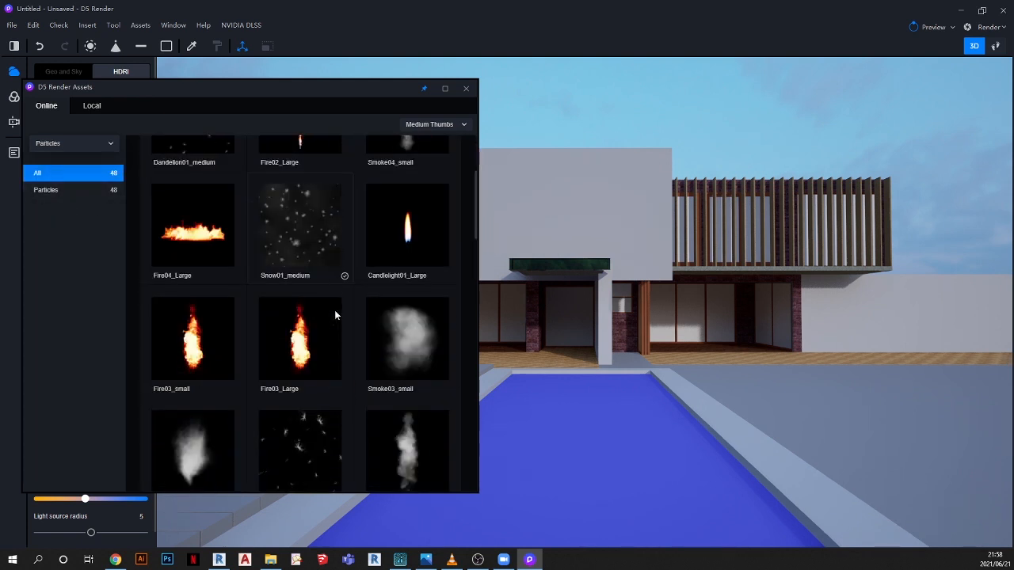
{"action": "scroll", "coordinate": [331, 314], "scroll_direction": "down", "scroll_amount": 8}
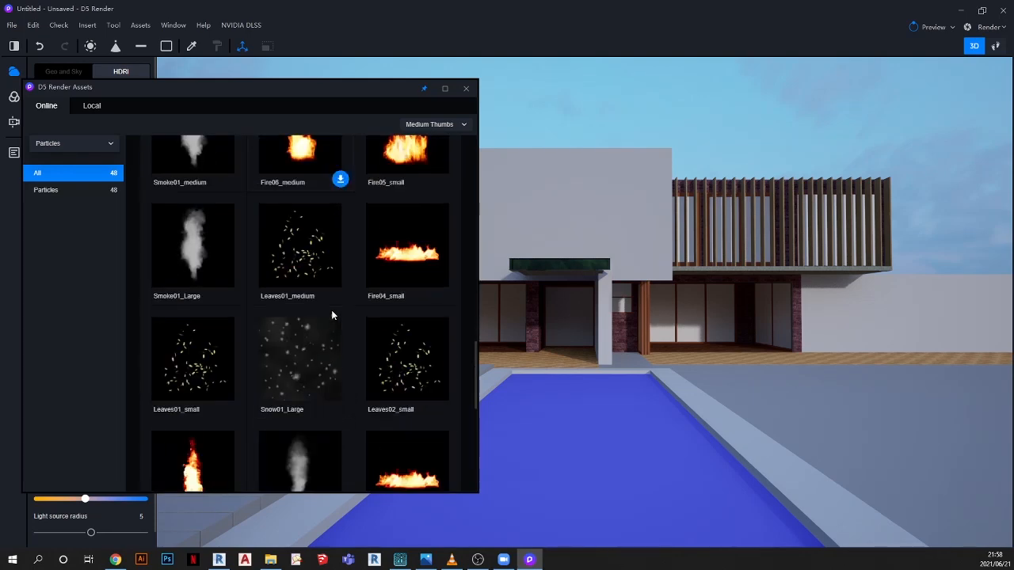
{"action": "scroll", "coordinate": [331, 315], "scroll_direction": "up", "scroll_amount": 3}
{"action": "scroll", "coordinate": [330, 316], "scroll_direction": "up", "scroll_amount": 8}
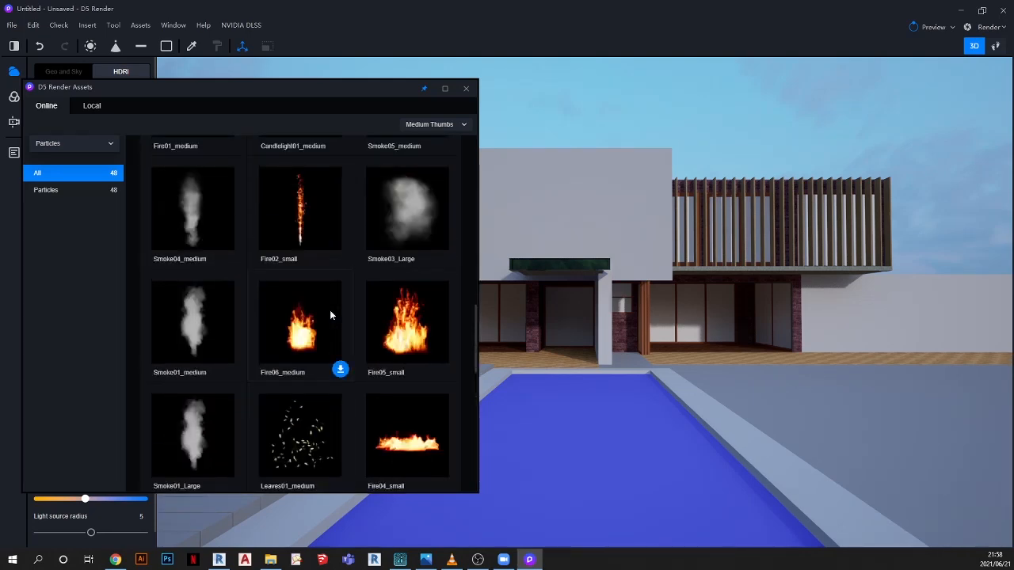
{"action": "scroll", "coordinate": [330, 316], "scroll_direction": "up", "scroll_amount": 2}
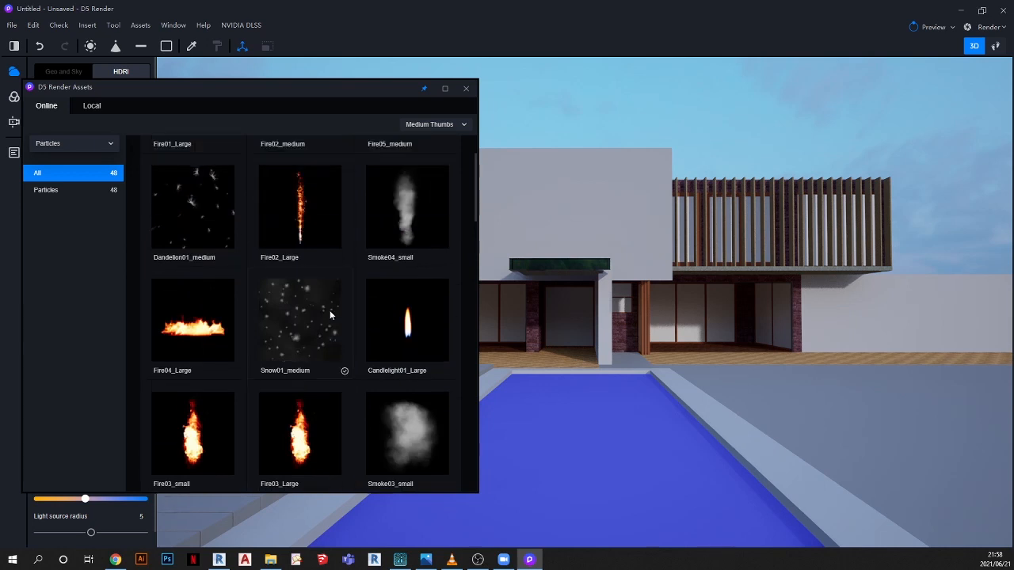
Return to the online Material assets and view the Glass and Other categories
{"action": "left_click", "coordinate": [53, 145]}
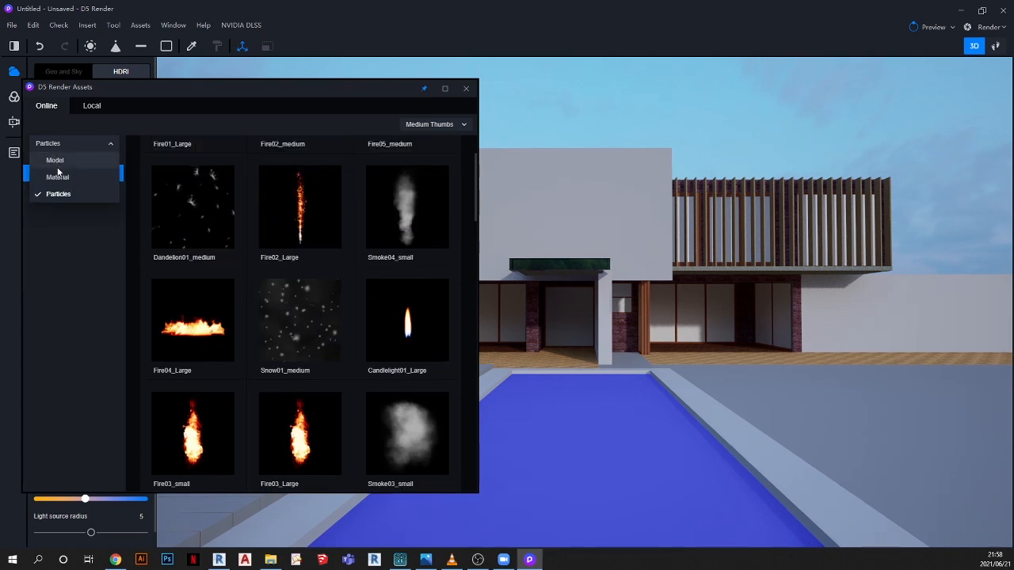
{"action": "left_click", "coordinate": [57, 177]}
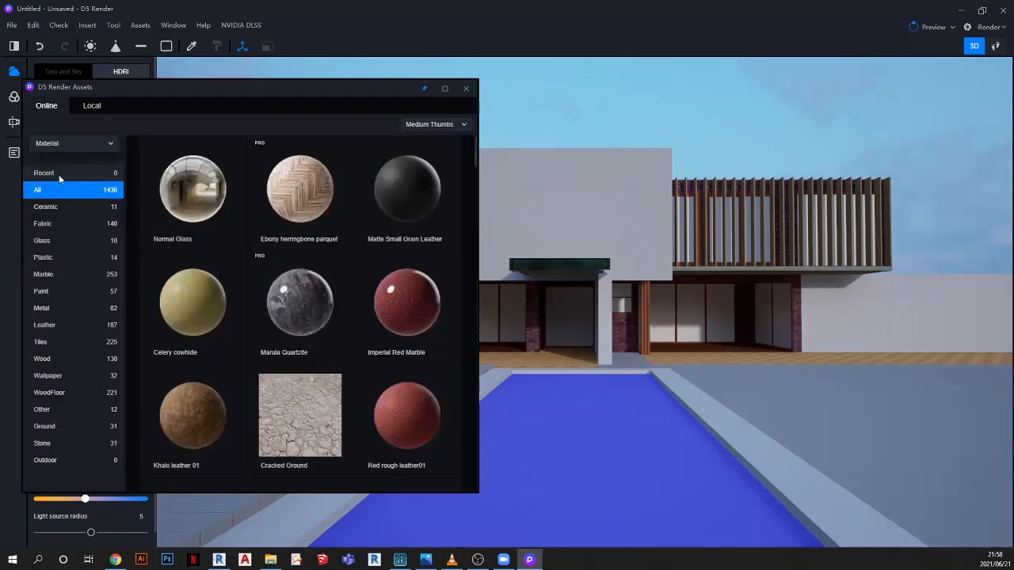
{"action": "left_click_drag", "start_coordinate": [328, 85], "coordinate": [347, 75]}
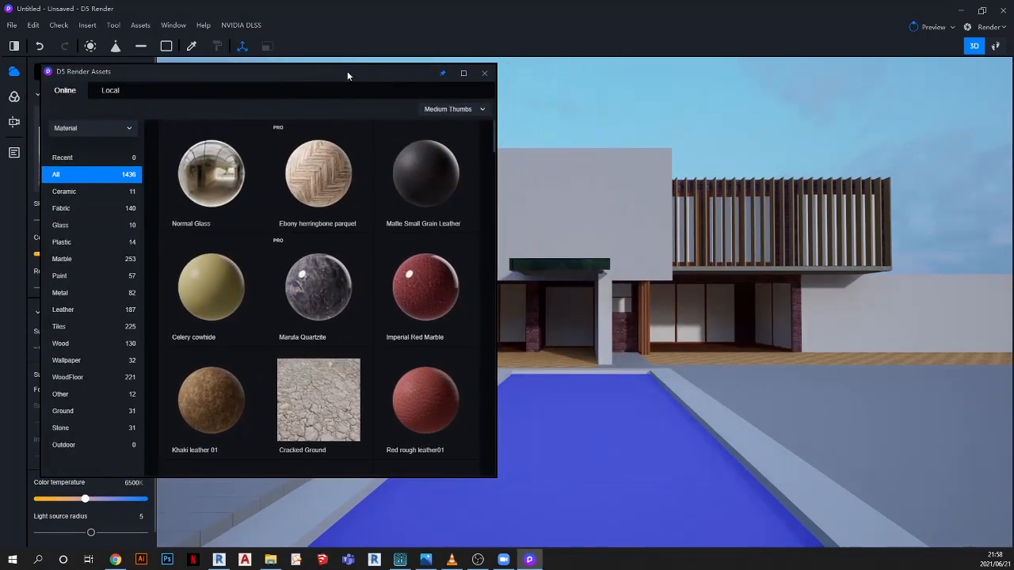
{"action": "left_click", "coordinate": [65, 227]}
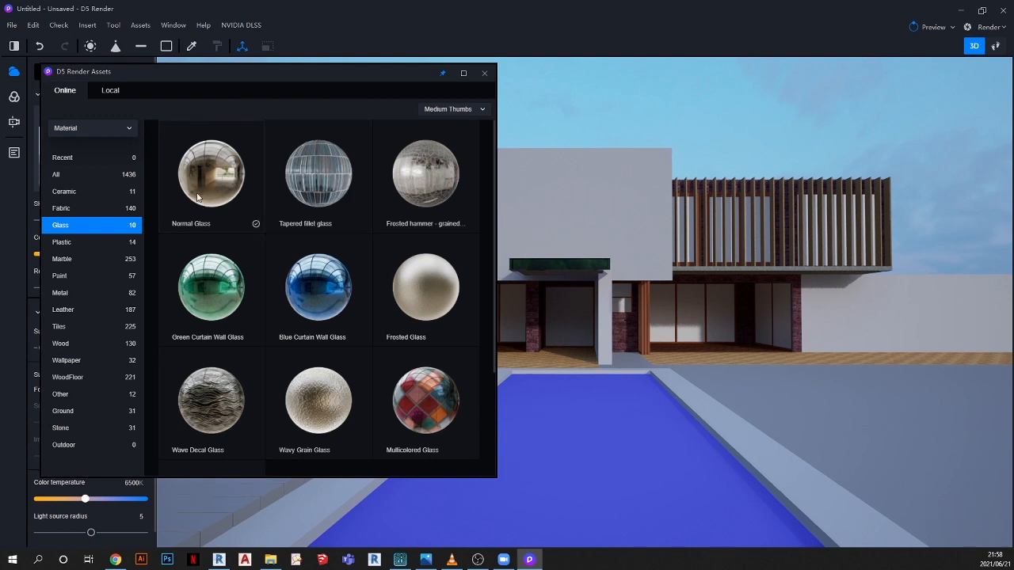
{"action": "left_click", "coordinate": [70, 396]}
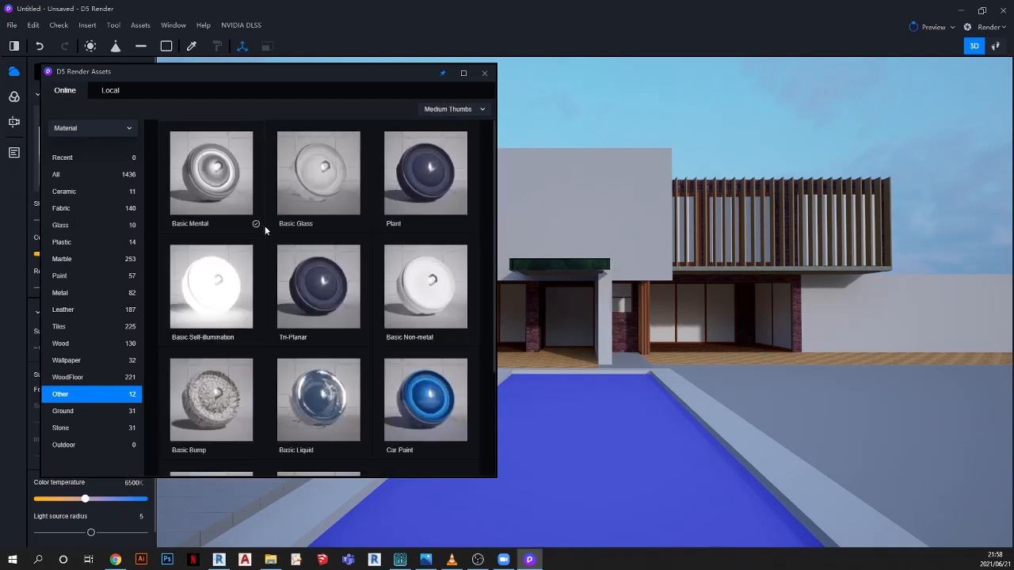
Apply the Basic Glass material to the villa's windows and the glass panel of the entrance canopy
{"action": "left_click_drag", "start_coordinate": [349, 72], "coordinate": [174, 179]}
{"action": "left_click", "coordinate": [181, 274]}
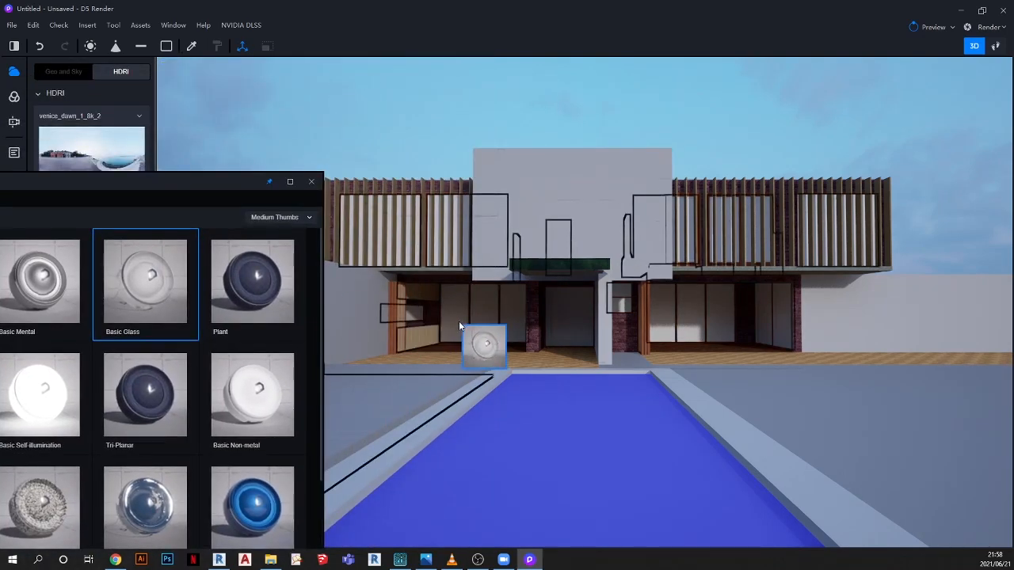
{"action": "left_click", "coordinate": [408, 397]}
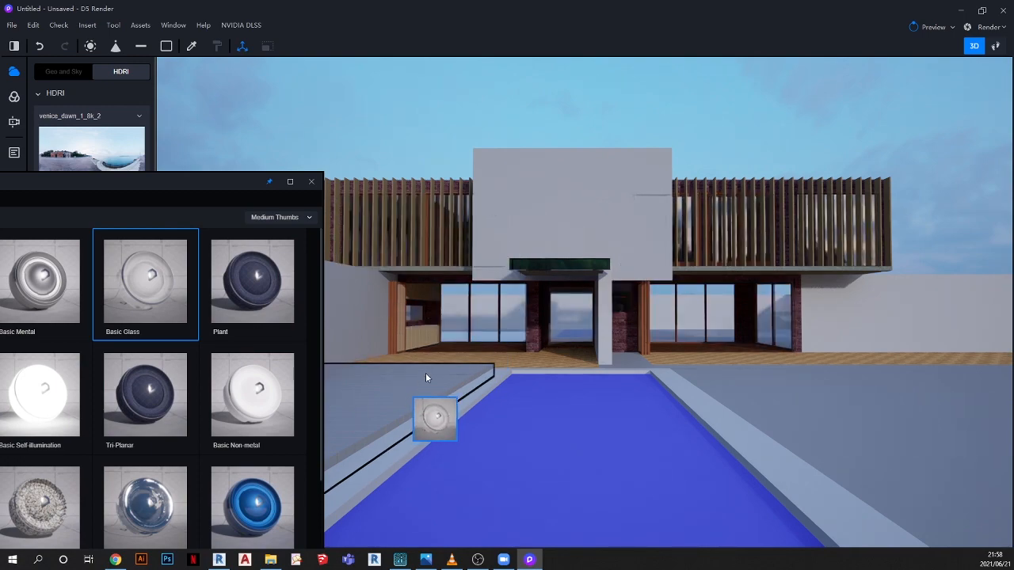
{"action": "scroll", "coordinate": [451, 317], "scroll_direction": "up", "scroll_amount": 5}
{"action": "scroll", "coordinate": [440, 334], "scroll_direction": "down", "scroll_amount": 5}
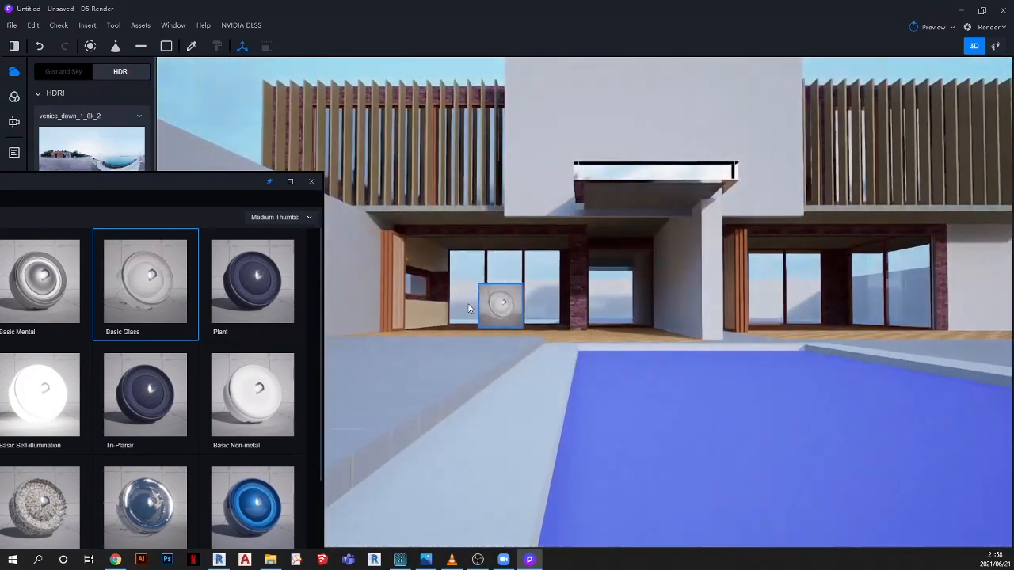
{"action": "middle_click_drag", "start_coordinate": [468, 308], "coordinate": [476, 283]}
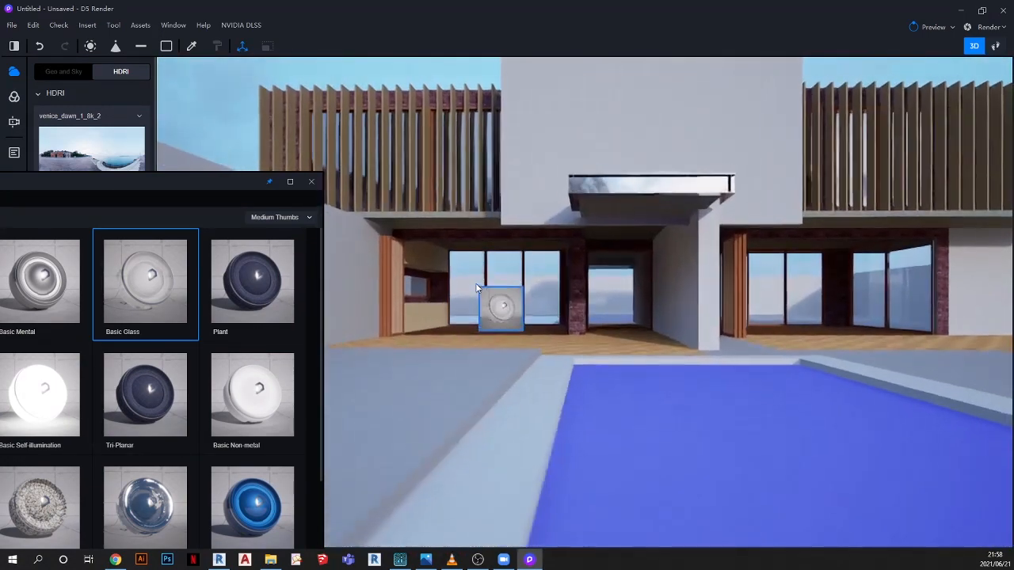
Find Brown Cherry Wood in the Wood materials, apply it to the poolside deck, and close the asset library
{"action": "left_click_drag", "start_coordinate": [231, 183], "coordinate": [623, 41]}
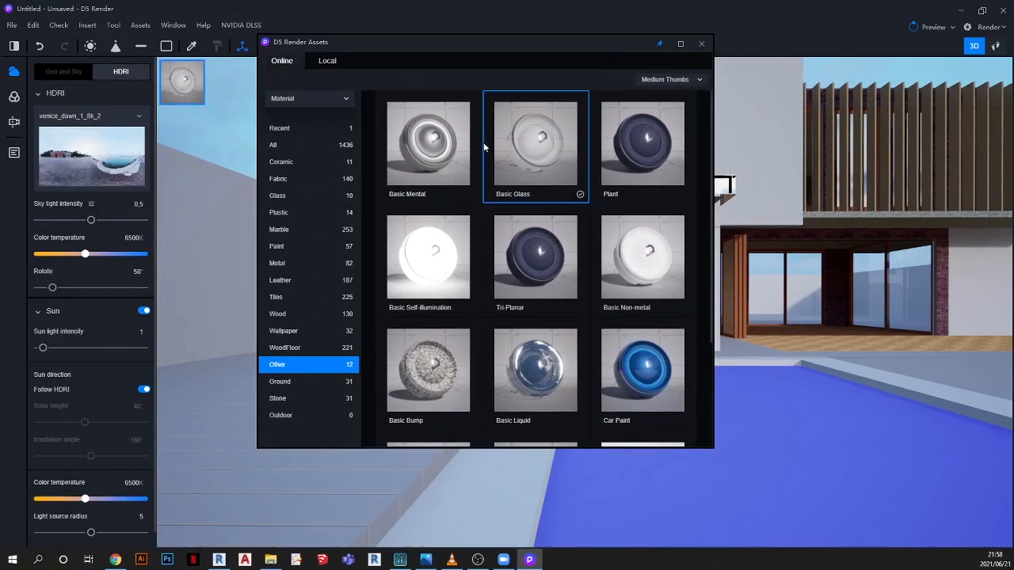
{"action": "left_click", "coordinate": [279, 314]}
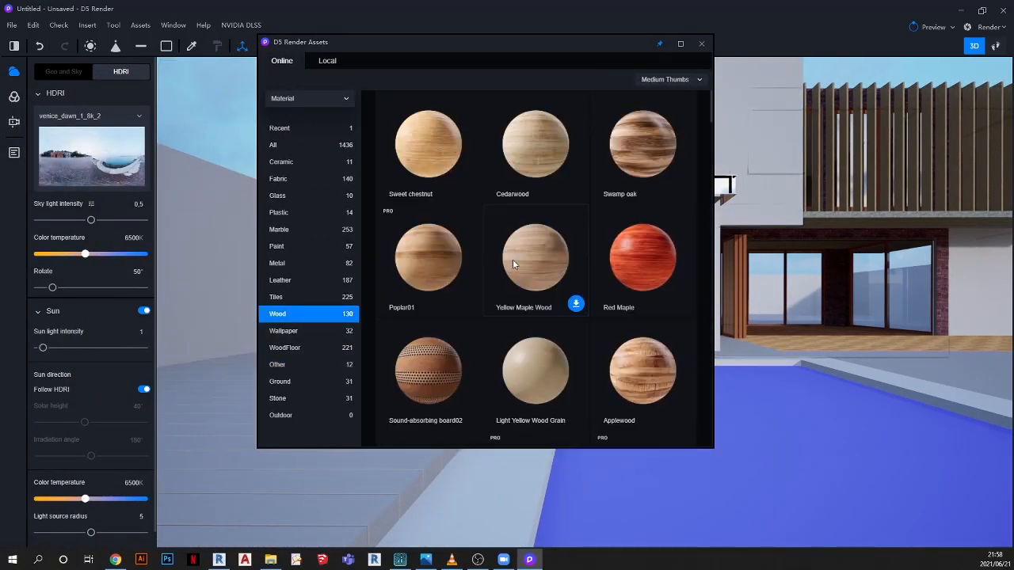
{"action": "scroll", "coordinate": [517, 254], "scroll_direction": "down", "scroll_amount": 2}
{"action": "scroll", "coordinate": [517, 257], "scroll_direction": "down", "scroll_amount": 3}
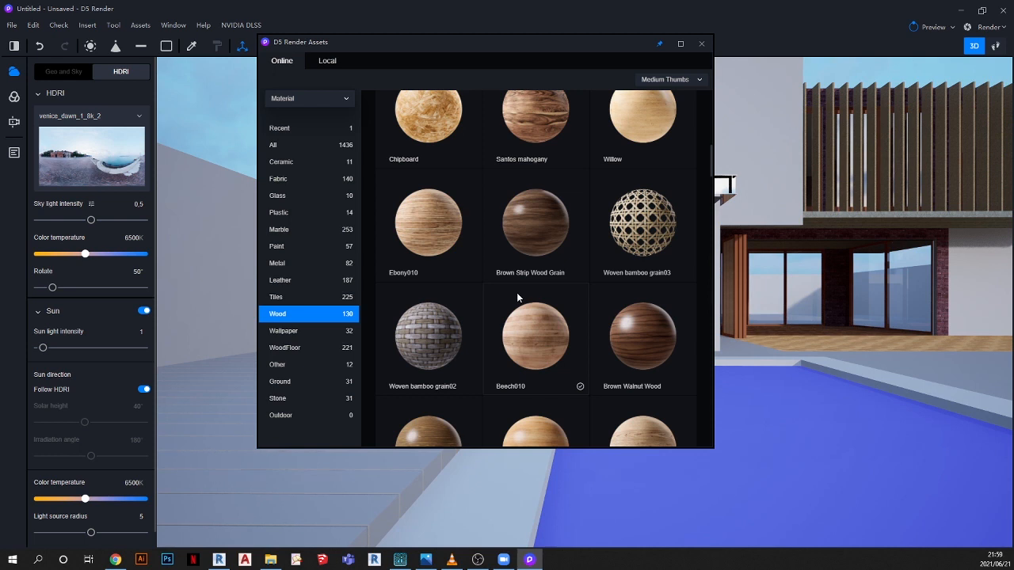
{"action": "scroll", "coordinate": [534, 316], "scroll_direction": "down", "scroll_amount": 1}
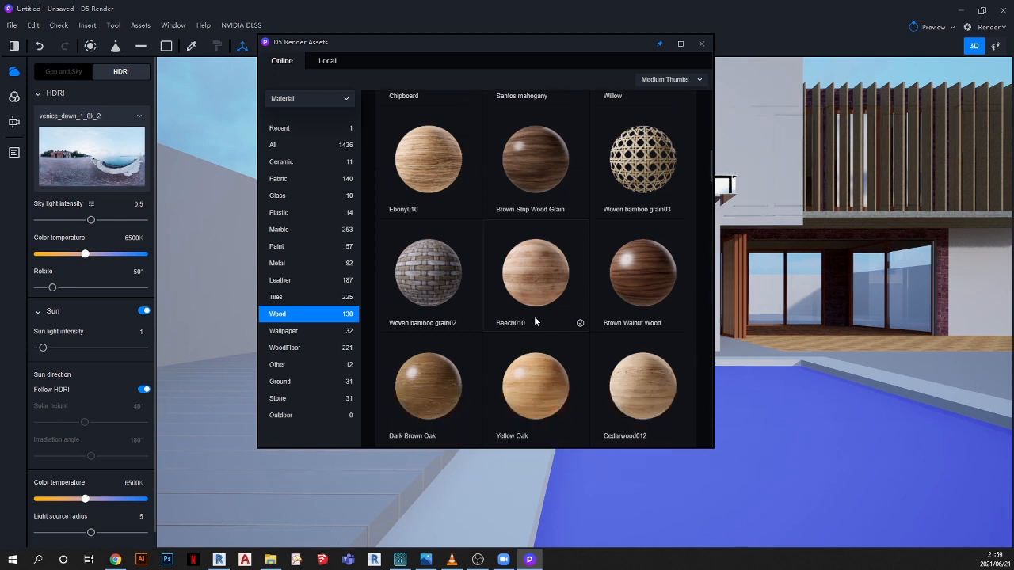
{"action": "scroll", "coordinate": [534, 316], "scroll_direction": "down", "scroll_amount": 3}
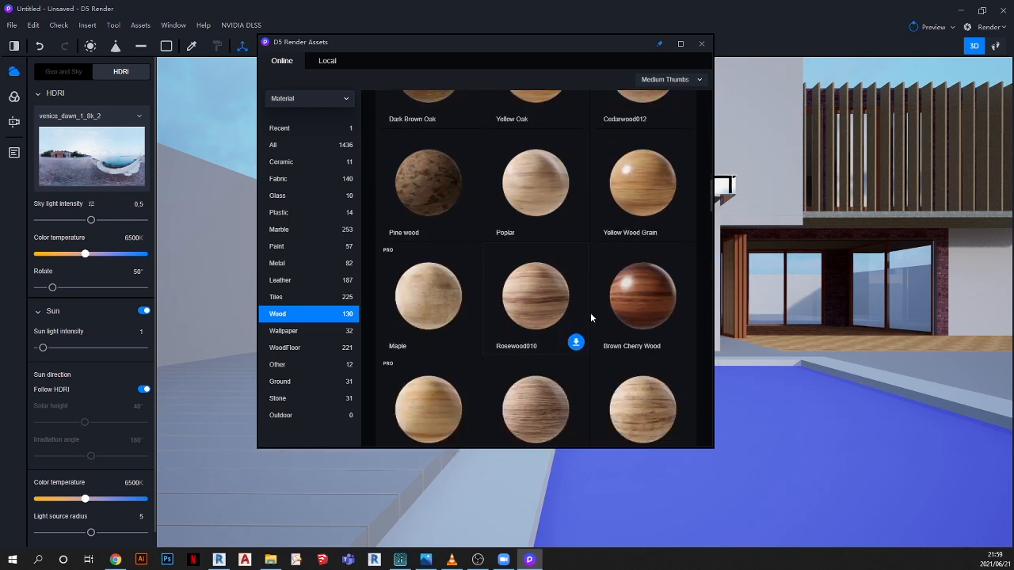
{"action": "left_click_drag", "start_coordinate": [638, 300], "coordinate": [314, 486]}
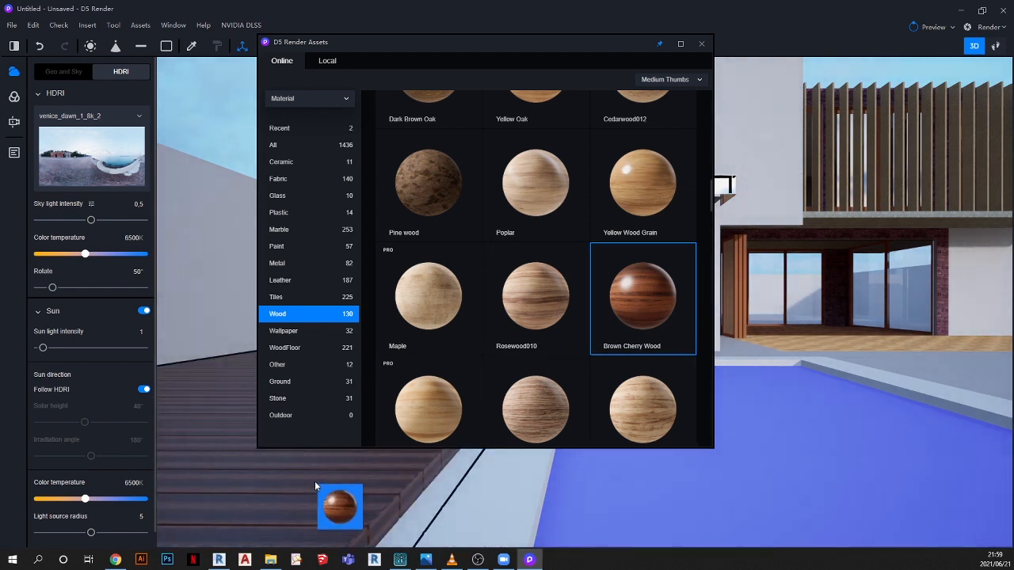
{"action": "left_click_drag", "start_coordinate": [492, 50], "coordinate": [189, 186]}
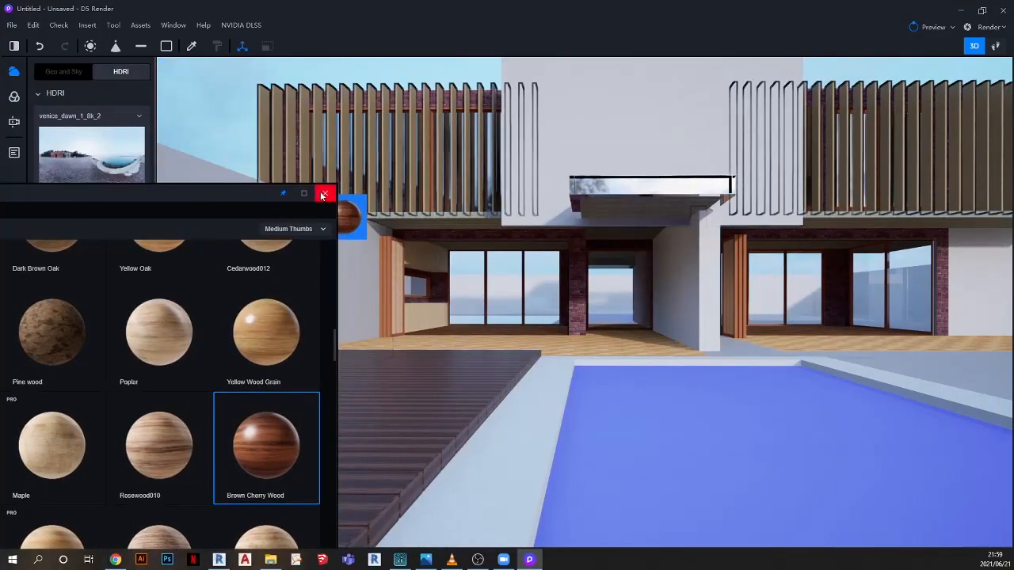
{"action": "left_click", "coordinate": [323, 195]}
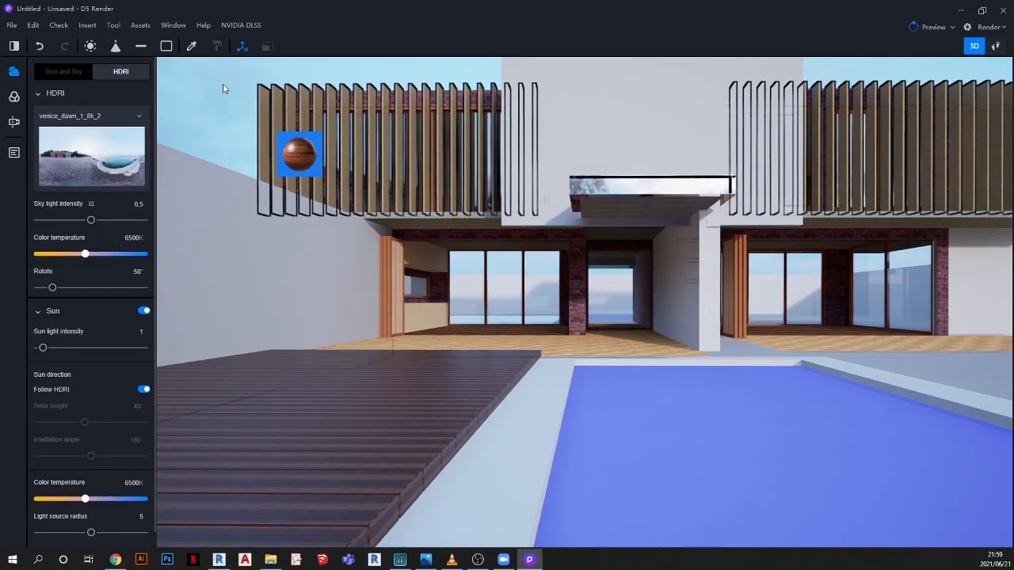
Pick the deck's Brown Cherry Wood material from the scene and enable Triplanar in its UV settings
{"action": "left_click", "coordinate": [191, 49]}
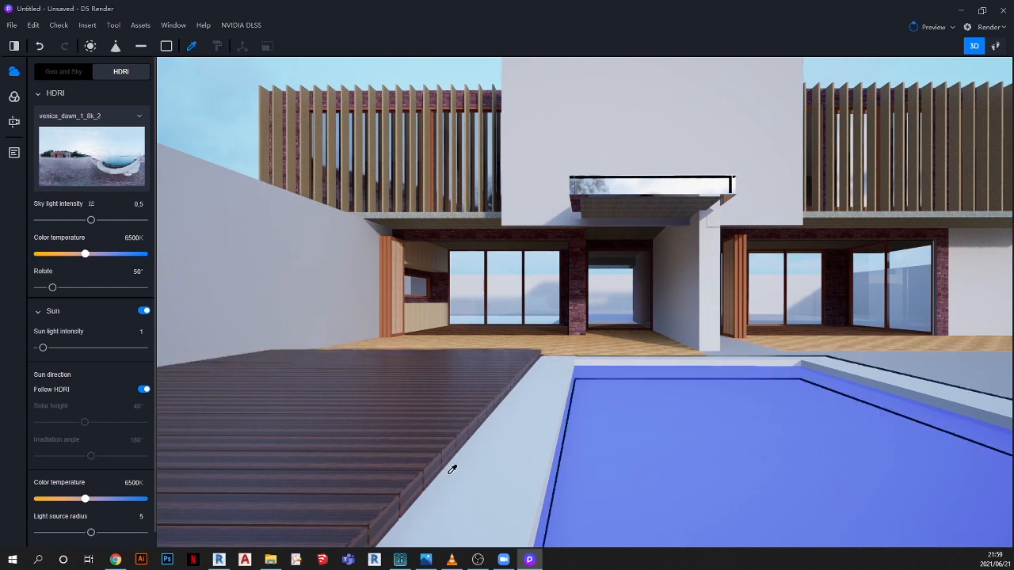
{"action": "scroll", "coordinate": [441, 429], "scroll_direction": "up", "scroll_amount": 5}
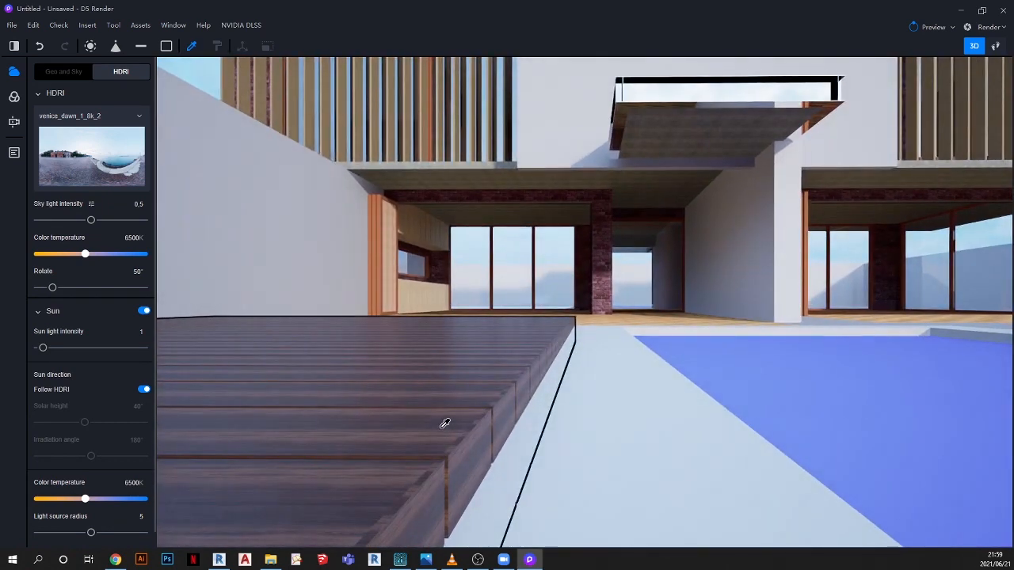
{"action": "left_click", "coordinate": [441, 431]}
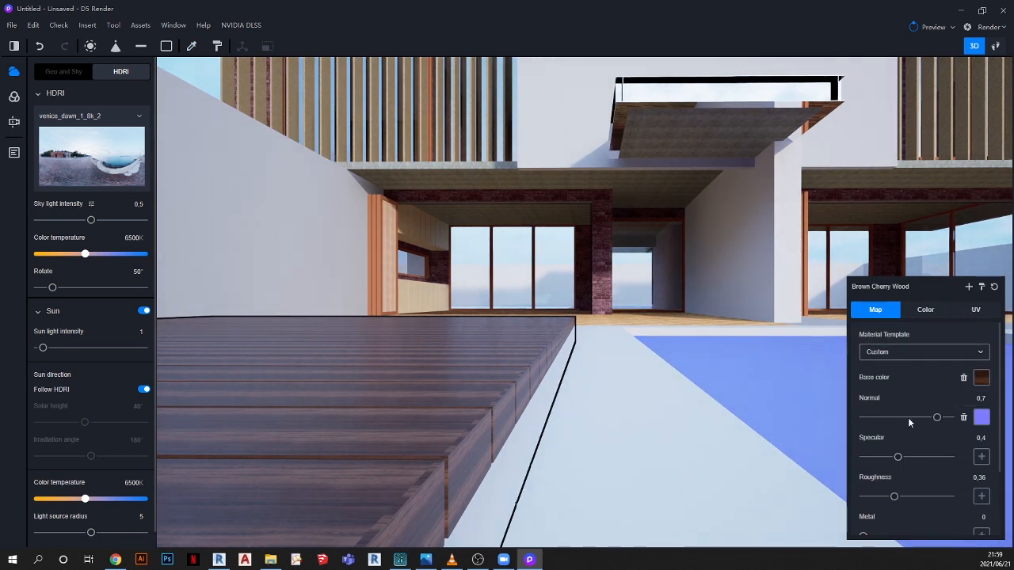
{"action": "left_click", "coordinate": [976, 311]}
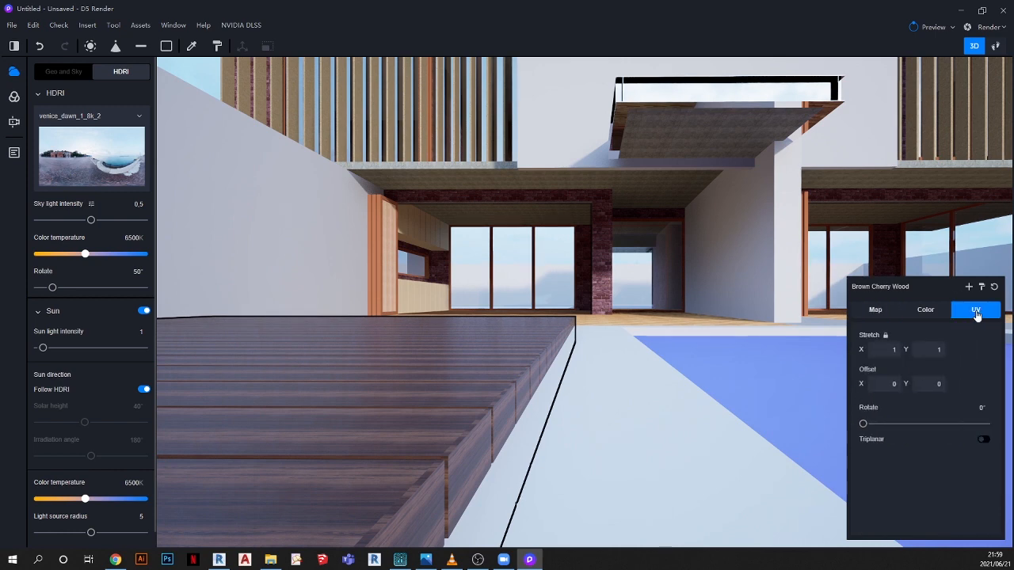
{"action": "left_click", "coordinate": [984, 440]}
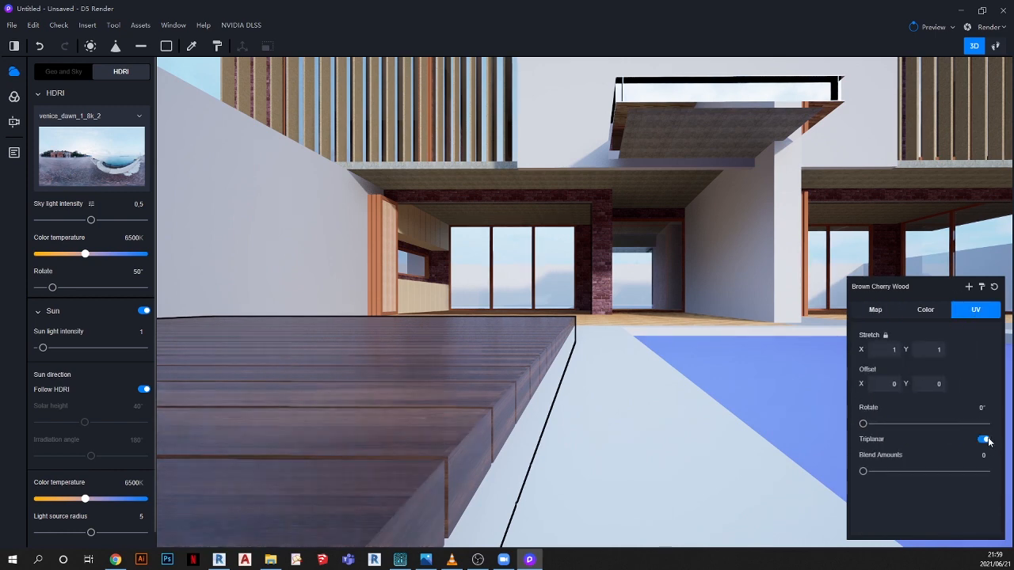
Set the deck wood's UV stretch to 1.15 in both X and Y
{"action": "scroll", "coordinate": [458, 444], "scroll_direction": "up", "scroll_amount": 5}
{"action": "scroll", "coordinate": [424, 443], "scroll_direction": "up", "scroll_amount": 5}
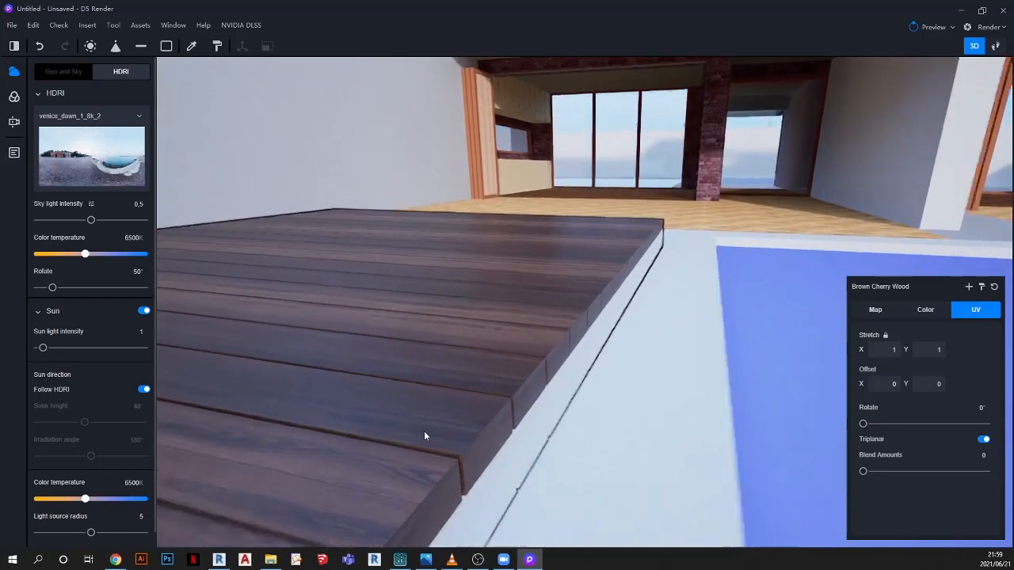
{"action": "scroll", "coordinate": [338, 478], "scroll_direction": "up", "scroll_amount": 3}
{"action": "scroll", "coordinate": [338, 478], "scroll_direction": "down", "scroll_amount": 5}
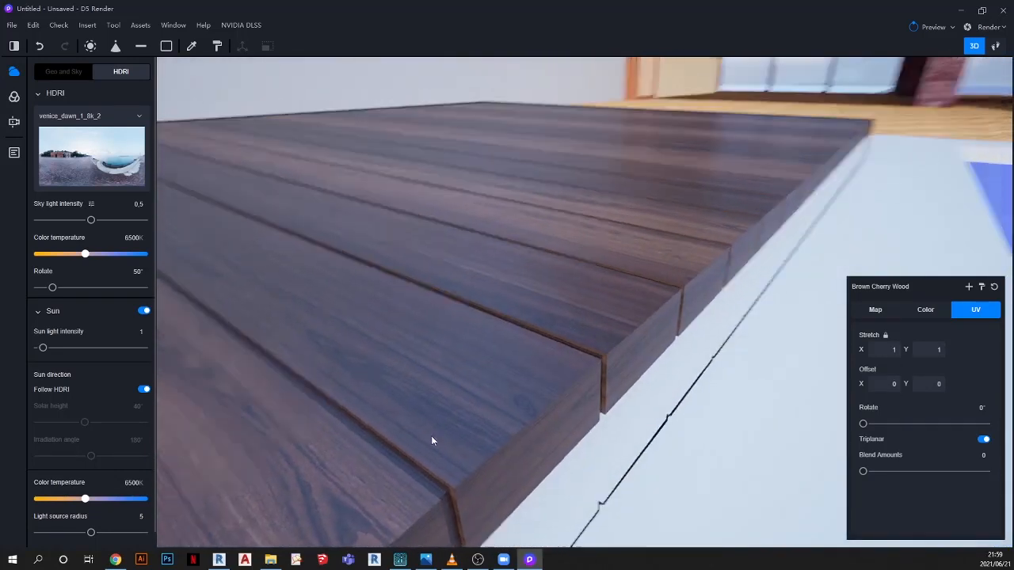
{"action": "middle_click_drag", "start_coordinate": [544, 400], "coordinate": [614, 412]}
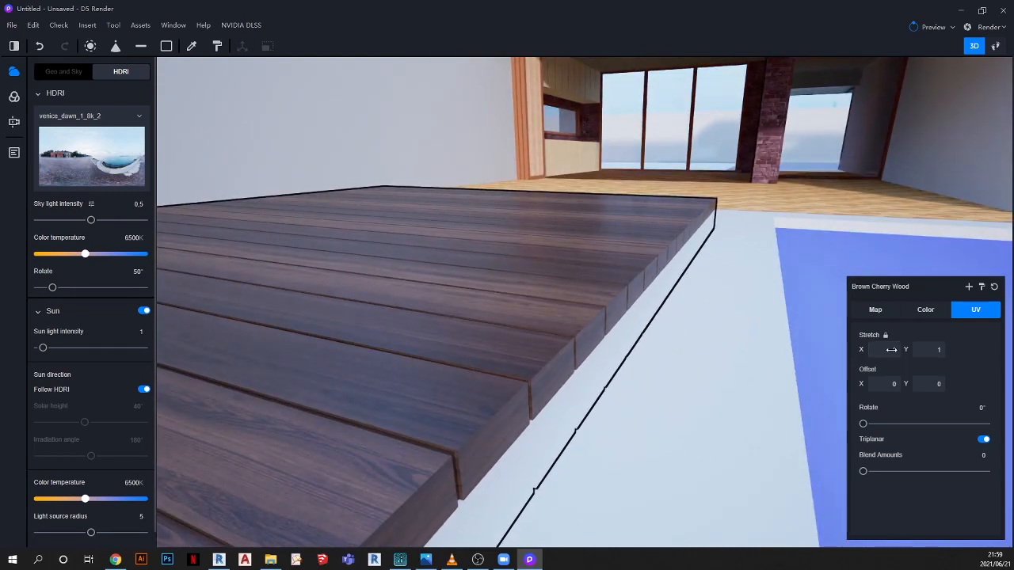
{"action": "mouse_move", "coordinate": [892, 350]}
{"action": "left_mouse_down"}
{"action": "mouse_move", "coordinate": [845, 349]}
{"action": "mouse_move", "coordinate": [894, 349]}
{"action": "left_mouse_up"}
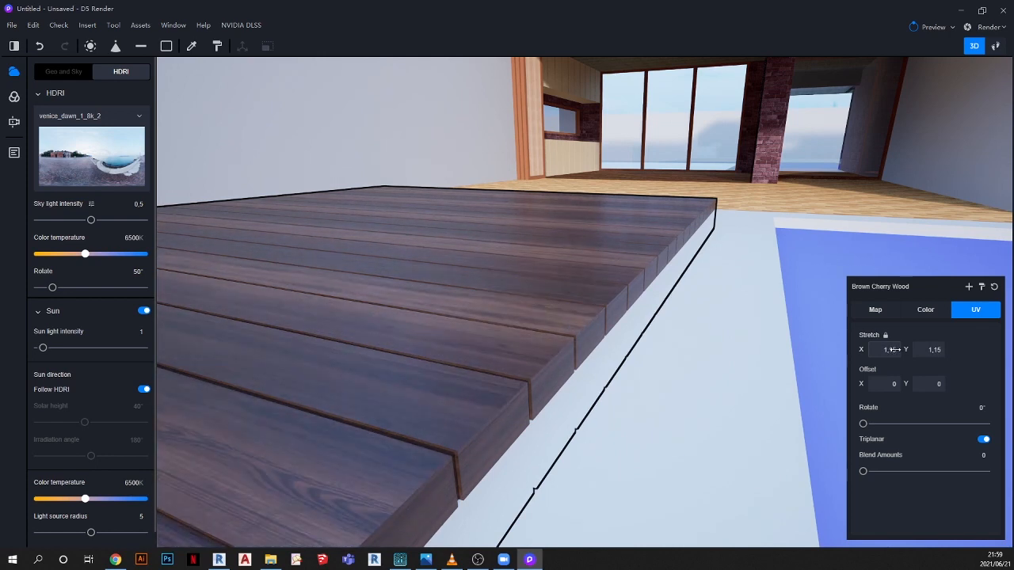
Darken the deck wood by setting its color Value to 51, and check the deck beside the pool
{"action": "left_click", "coordinate": [927, 310]}
{"action": "left_click_drag", "start_coordinate": [924, 423], "coordinate": [896, 423]}
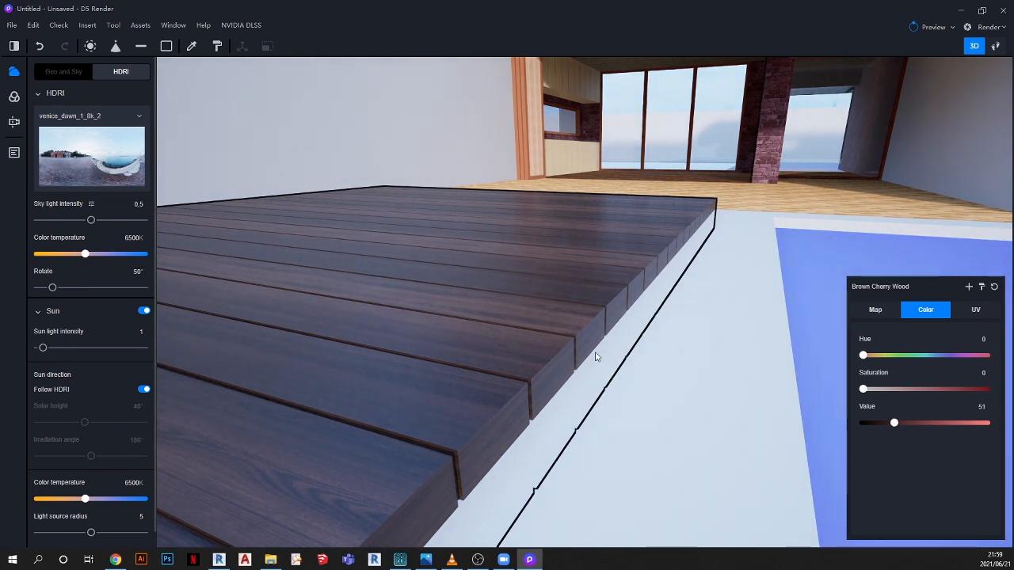
{"action": "scroll", "coordinate": [618, 331], "scroll_direction": "down", "scroll_amount": 1}
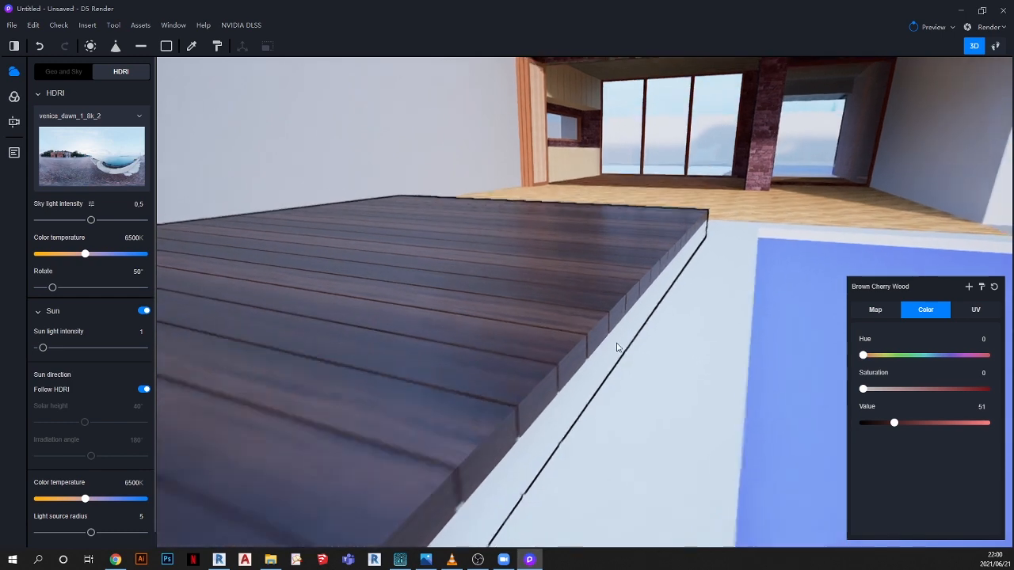
{"action": "middle_click_drag", "start_coordinate": [601, 384], "coordinate": [591, 317]}
{"action": "scroll", "coordinate": [504, 312], "scroll_direction": "down", "scroll_amount": 2}
{"action": "middle_click_drag", "start_coordinate": [504, 312], "coordinate": [464, 199]}
{"action": "scroll", "coordinate": [533, 307], "scroll_direction": "up", "scroll_amount": 1}
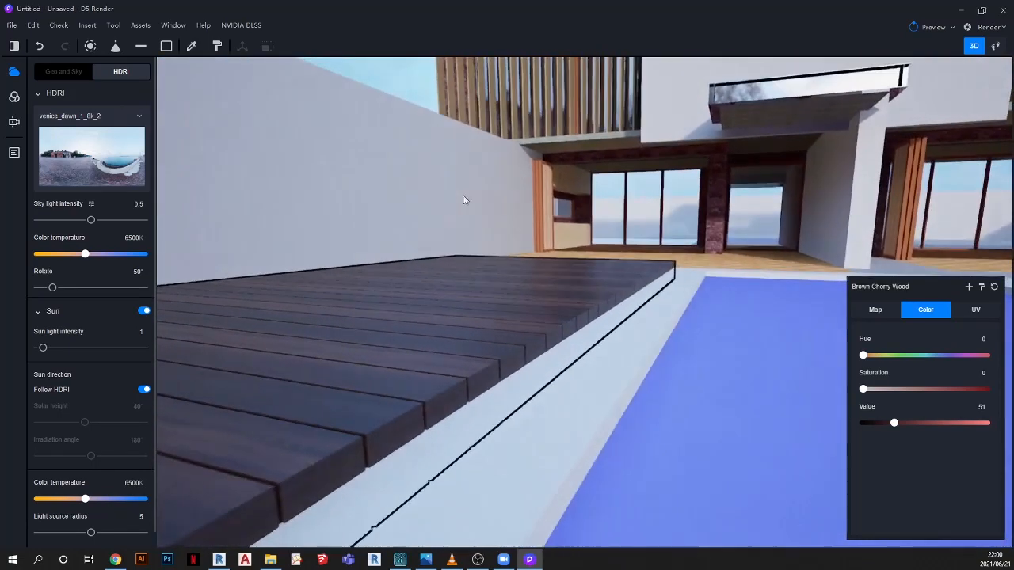
Apply Mottled Concrete Floor Tiles from the Tiles materials to the pool border, and download the Pink tiles material
{"action": "left_click", "coordinate": [142, 28]}
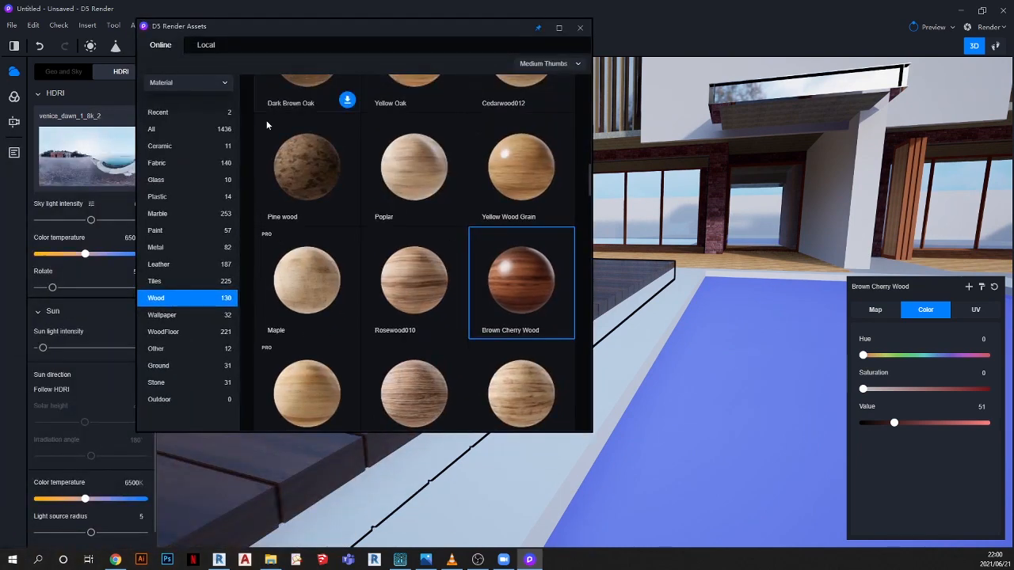
{"action": "left_click", "coordinate": [155, 282]}
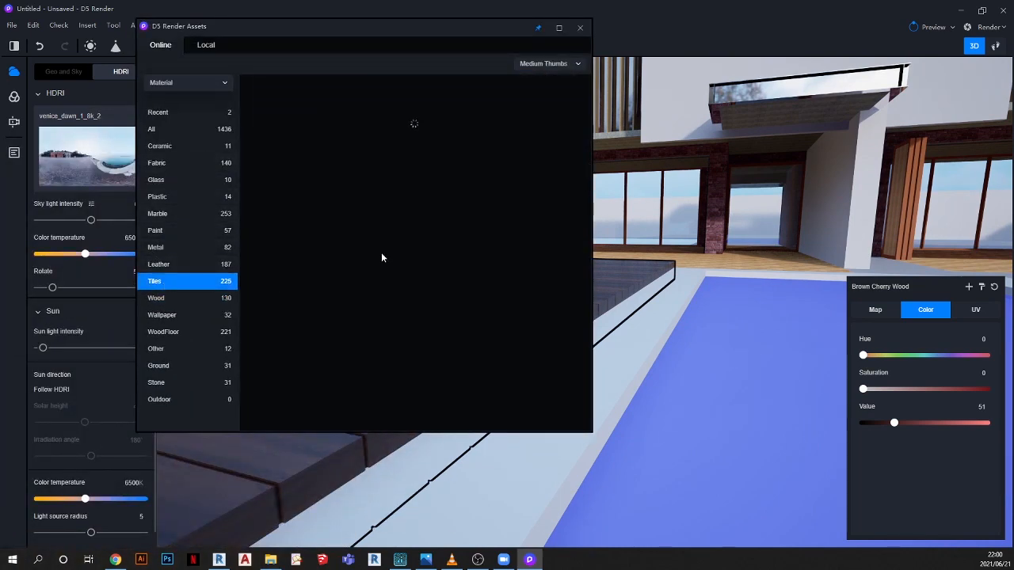
{"action": "left_click_drag", "start_coordinate": [410, 344], "coordinate": [611, 315]}
{"action": "left_click_drag", "start_coordinate": [228, 27], "coordinate": [280, 27]}
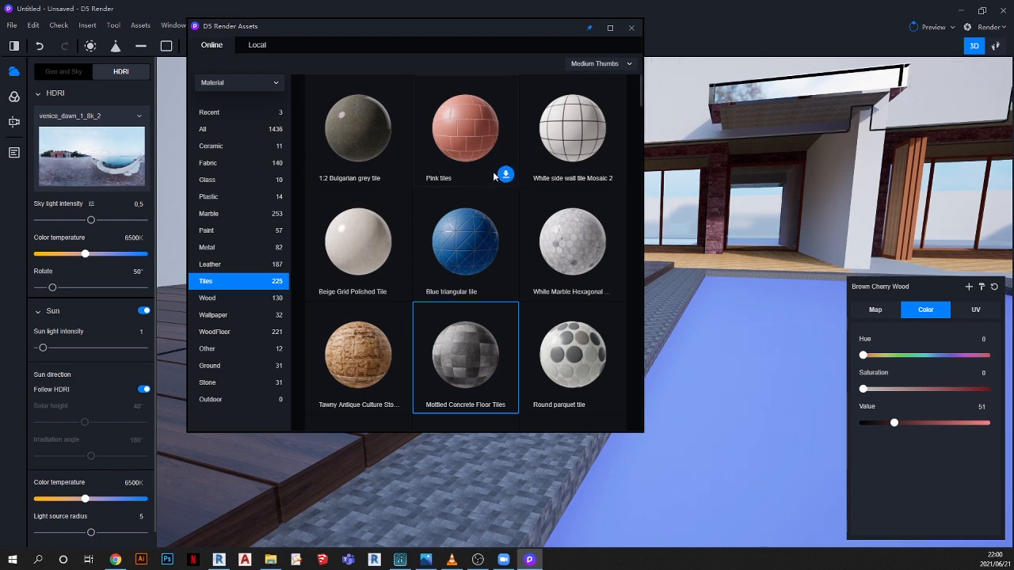
{"action": "left_click", "coordinate": [504, 174]}
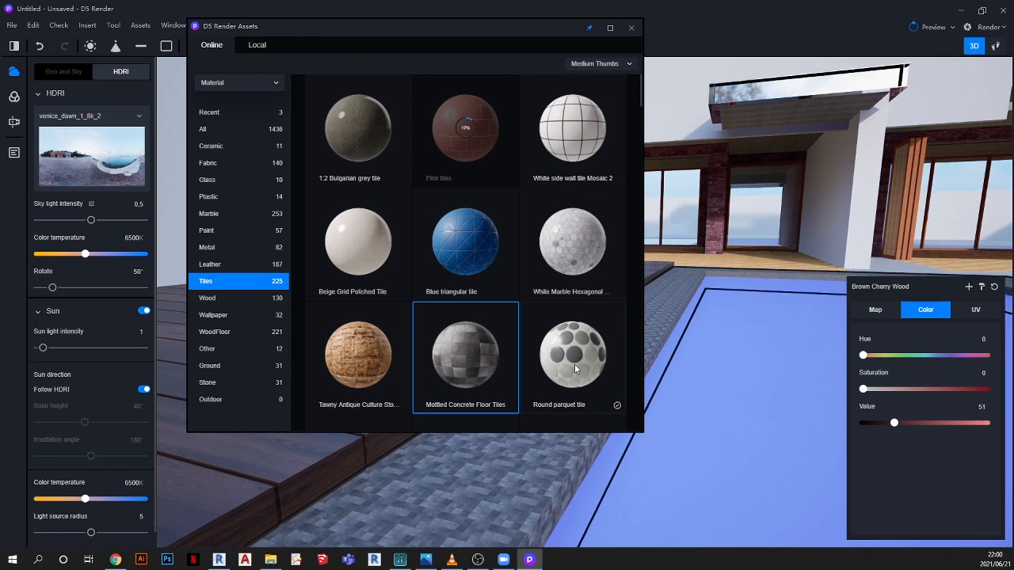
Select the pool border's Mottled Concrete Floor Tiles material and enable Triplanar in its UV settings
{"action": "left_click_drag", "start_coordinate": [235, 30], "coordinate": [95, 158]}
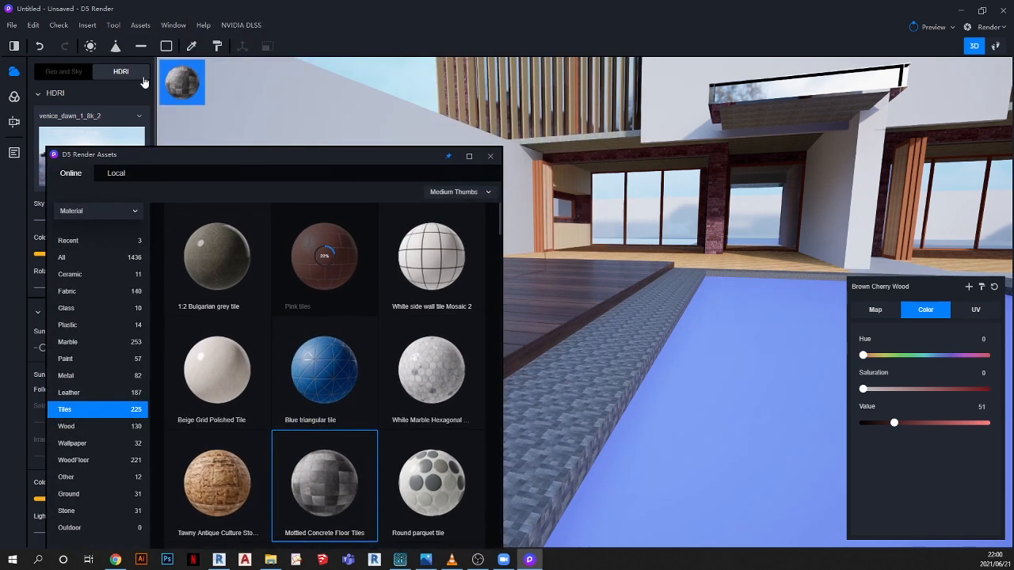
{"action": "left_click", "coordinate": [176, 83]}
{"action": "left_click", "coordinate": [610, 376]}
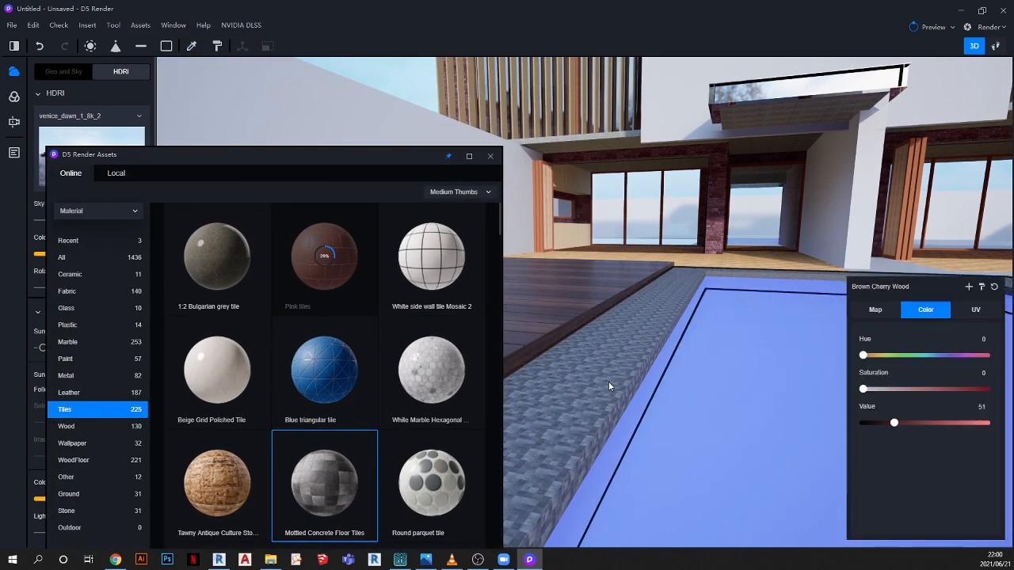
{"action": "left_click", "coordinate": [976, 312]}
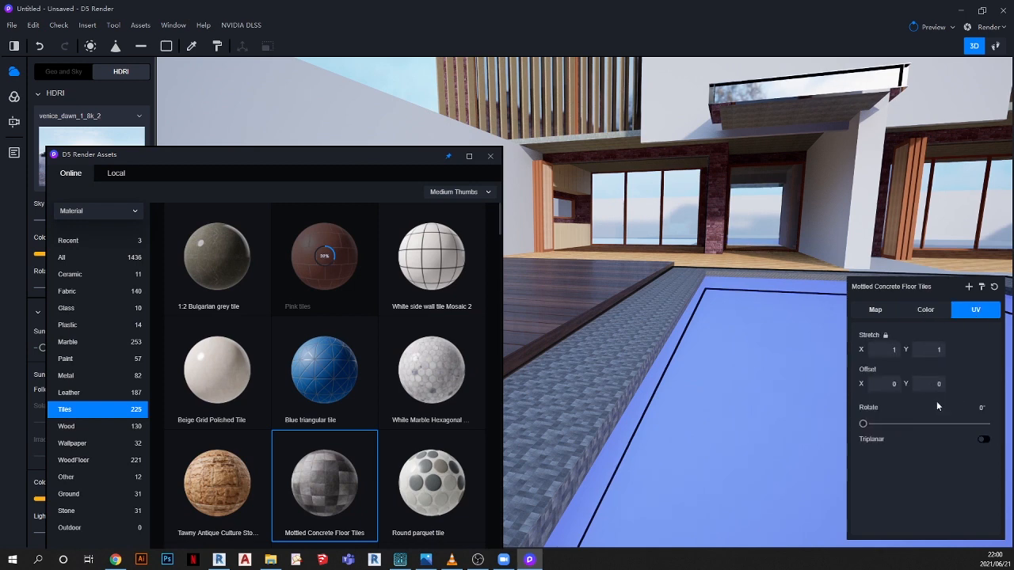
{"action": "left_click", "coordinate": [982, 440]}
Set the pool border tiles' UV X offset to 0.32 and check the tile joints along the pool edge up close
{"action": "left_click_drag", "start_coordinate": [430, 145], "coordinate": [320, 103]}
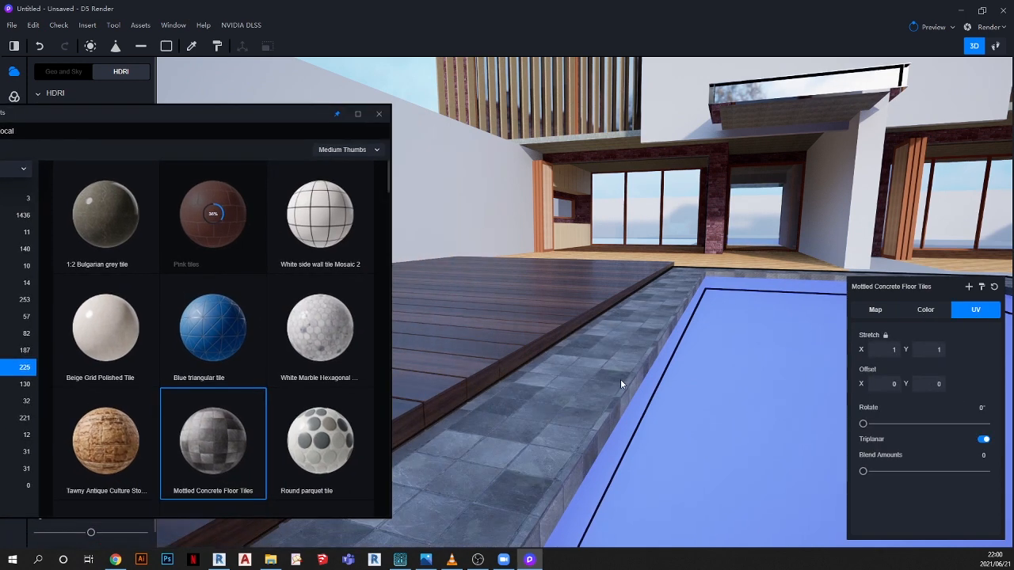
{"action": "scroll", "coordinate": [618, 366], "scroll_direction": "up", "scroll_amount": 3}
{"action": "scroll", "coordinate": [601, 380], "scroll_direction": "up", "scroll_amount": 1}
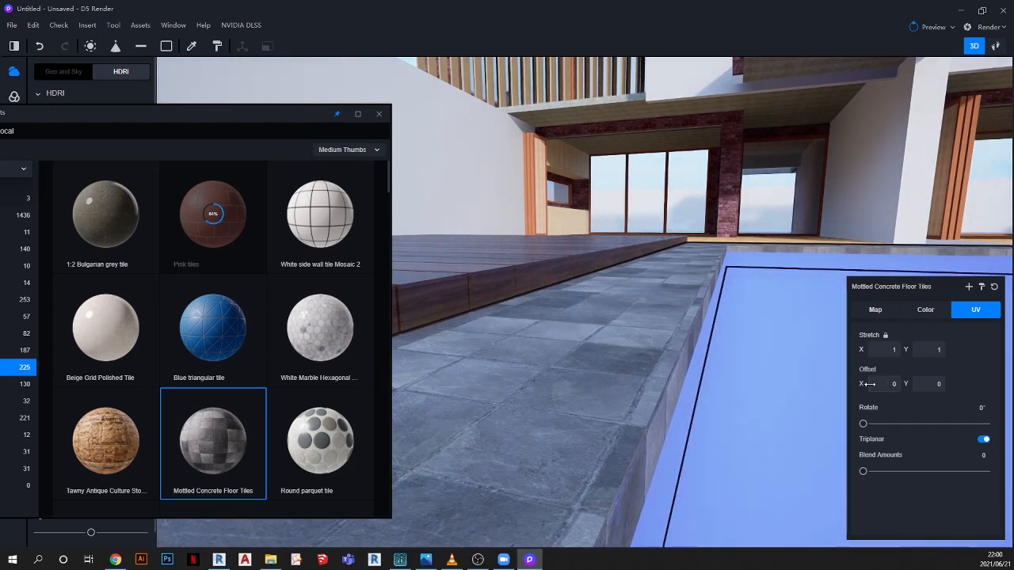
{"action": "left_click_drag", "start_coordinate": [869, 387], "coordinate": [908, 389]}
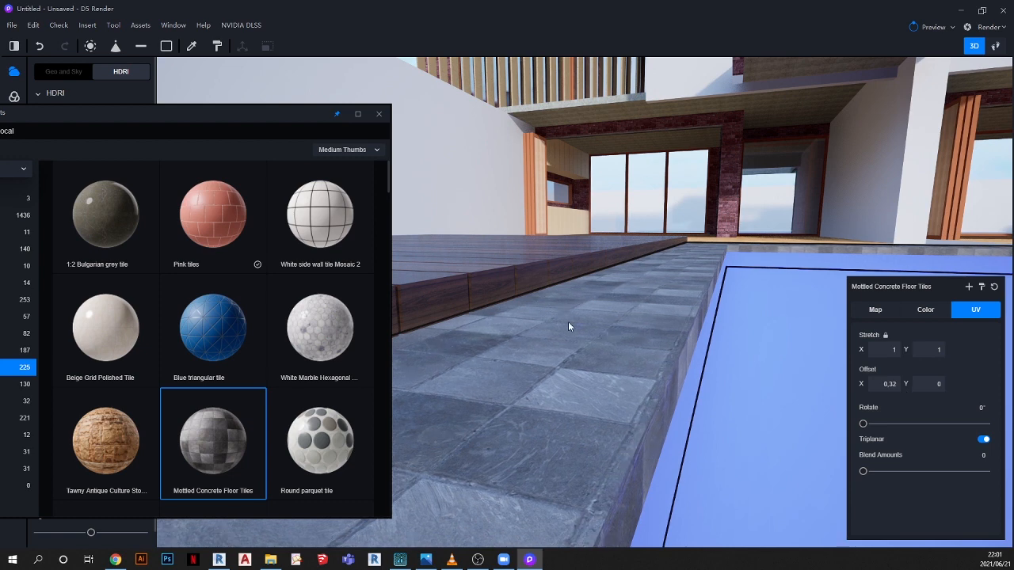
{"action": "key", "text": "q"}
{"action": "key", "text": "q"}
{"action": "key", "text": "q"}
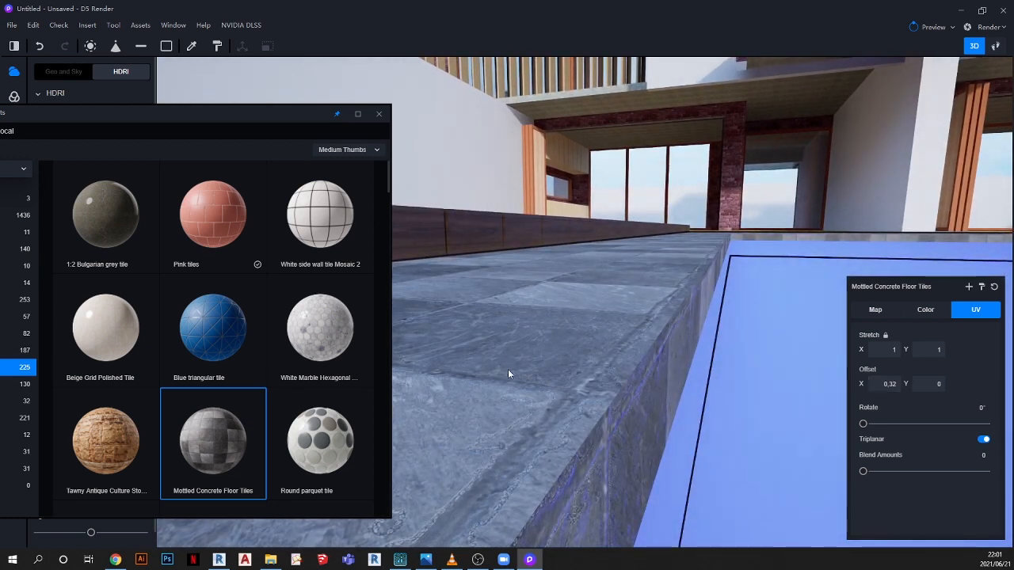
Darken the pool border's Mottled Concrete Floor Tiles by setting their color Value to 46
{"action": "scroll", "coordinate": [585, 380], "scroll_direction": "down", "scroll_amount": 6}
{"action": "scroll", "coordinate": [599, 364], "scroll_direction": "up", "scroll_amount": 1}
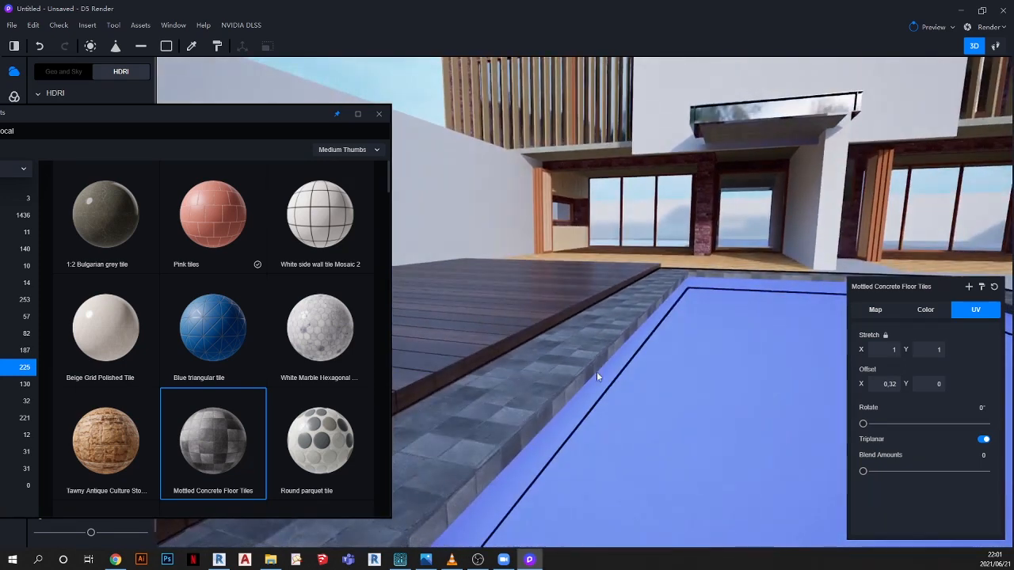
{"action": "right_click_drag", "start_coordinate": [598, 366], "coordinate": [543, 380]}
{"action": "scroll", "coordinate": [543, 380], "scroll_direction": "up", "scroll_amount": 3}
{"action": "left_click", "coordinate": [919, 311]}
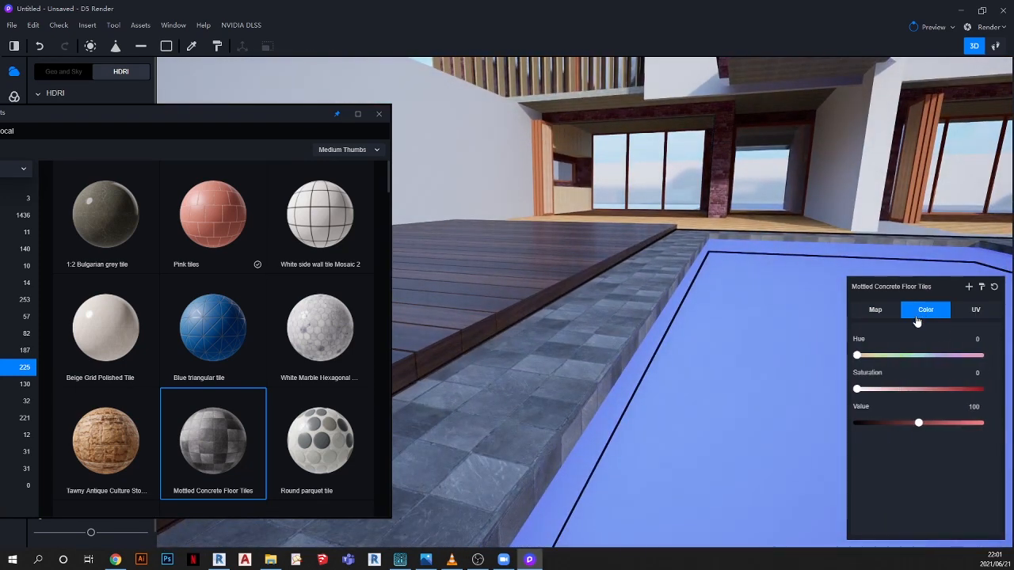
{"action": "left_click_drag", "start_coordinate": [924, 423], "coordinate": [894, 423]}
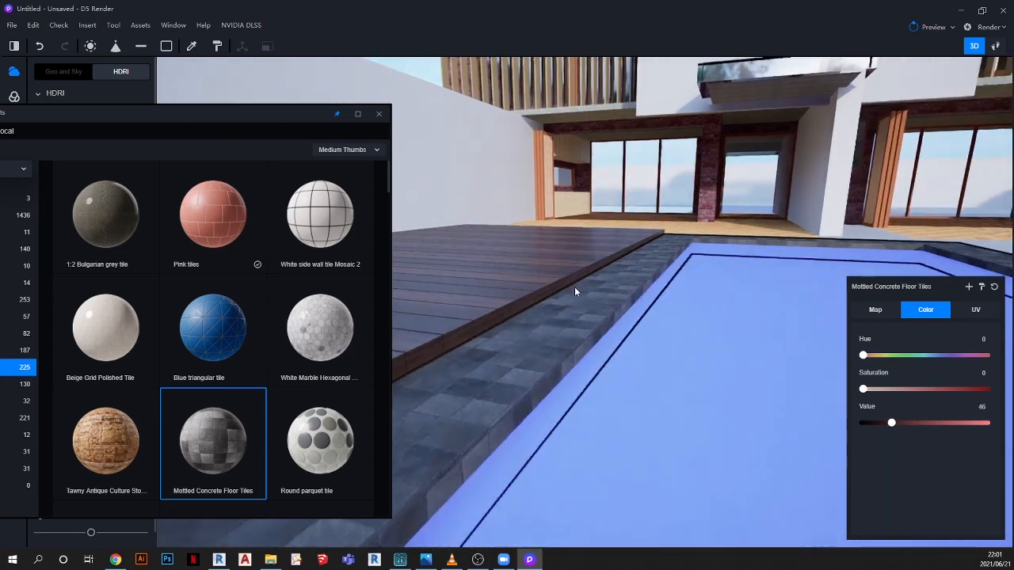
Close the asset library, pick the pool's Steel, Paint Finish, Blue material and change its material template to Water
{"action": "left_click", "coordinate": [191, 46]}
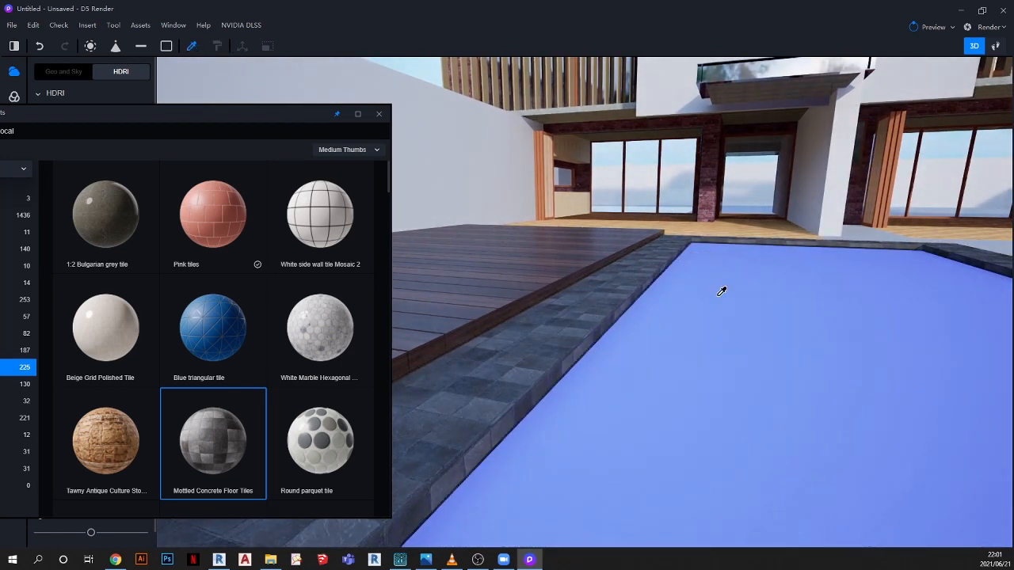
{"action": "scroll", "coordinate": [644, 279], "scroll_direction": "down", "scroll_amount": 3}
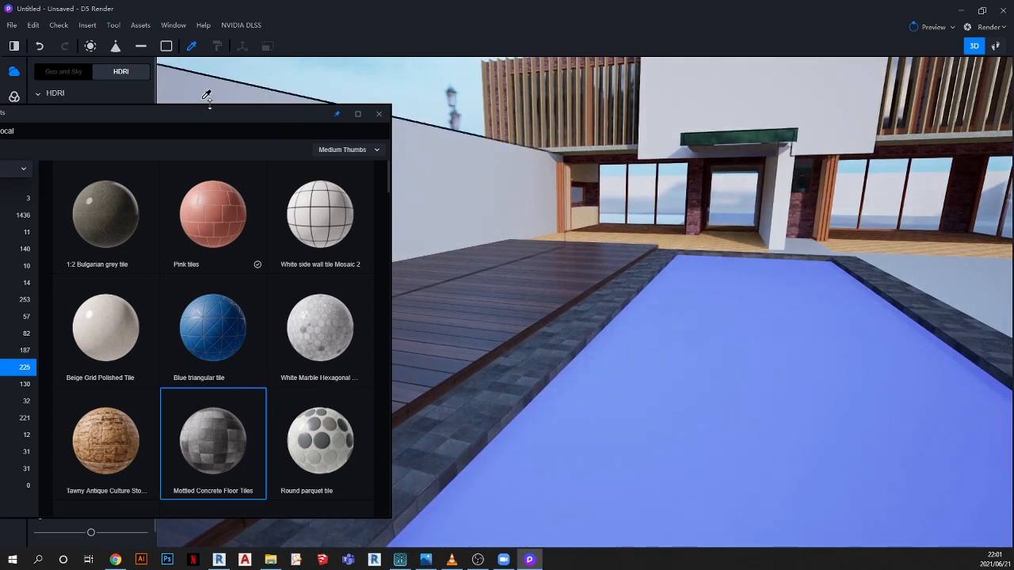
{"action": "left_click", "coordinate": [379, 113]}
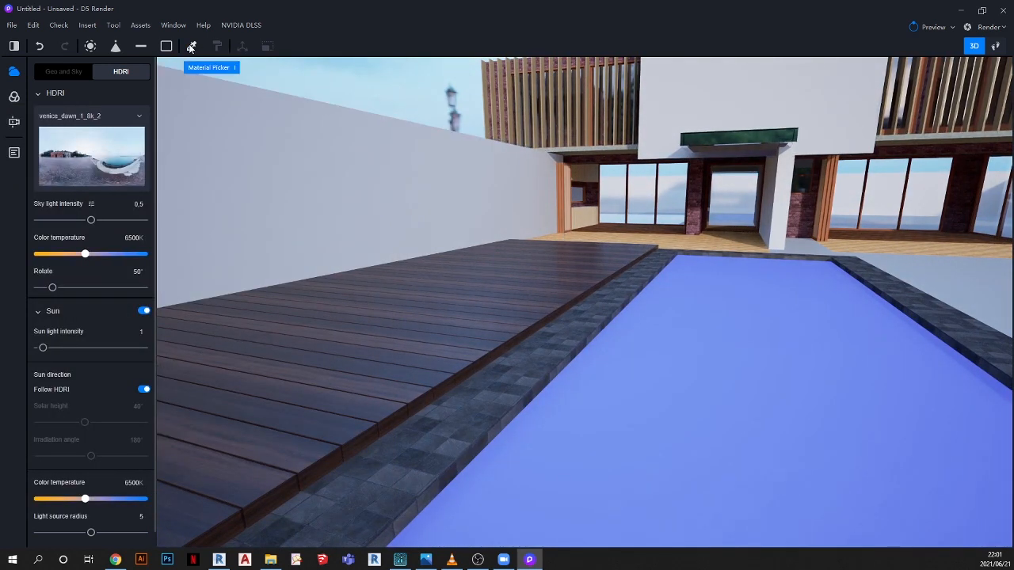
{"action": "left_click", "coordinate": [190, 48]}
{"action": "scroll", "coordinate": [636, 293], "scroll_direction": "down", "scroll_amount": 2}
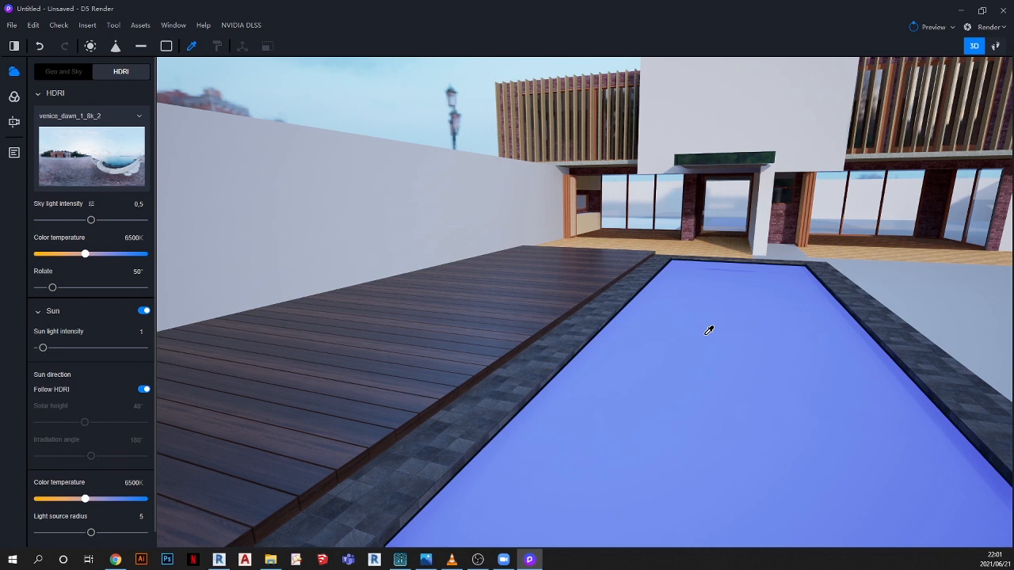
{"action": "left_click", "coordinate": [708, 333]}
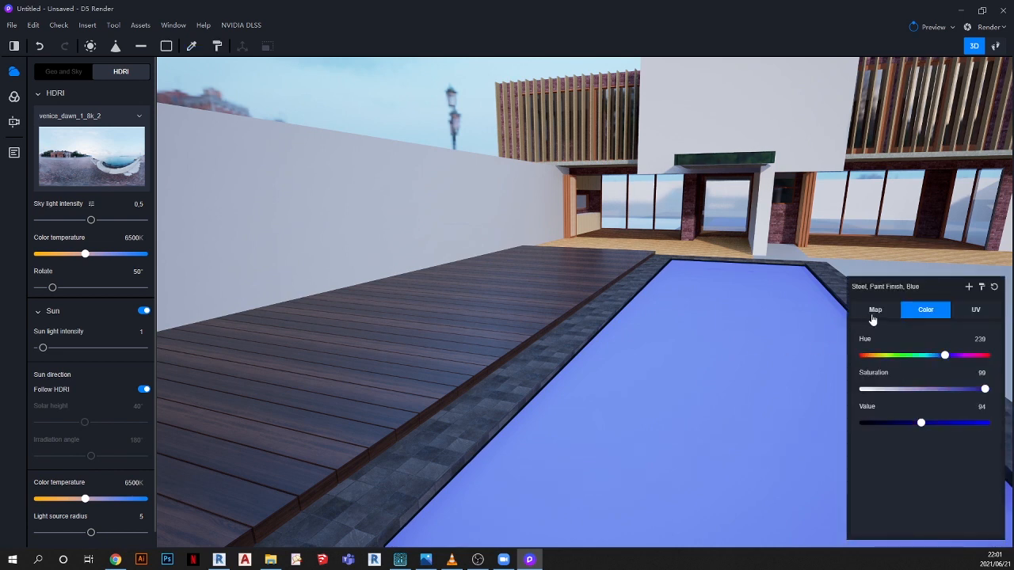
{"action": "left_click", "coordinate": [876, 311]}
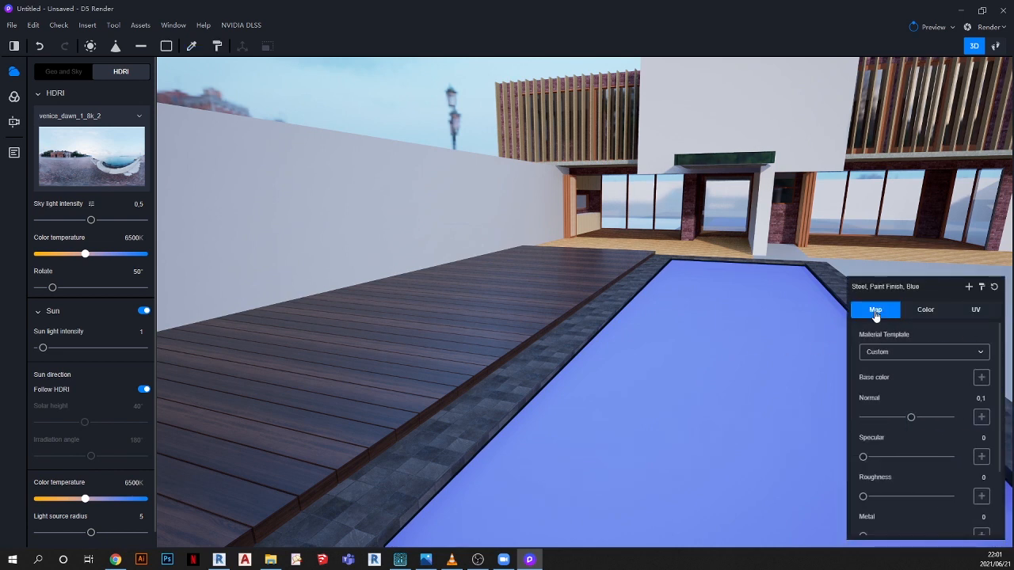
{"action": "scroll", "coordinate": [616, 310], "scroll_direction": "down", "scroll_amount": 5}
{"action": "scroll", "coordinate": [602, 305], "scroll_direction": "up", "scroll_amount": 8}
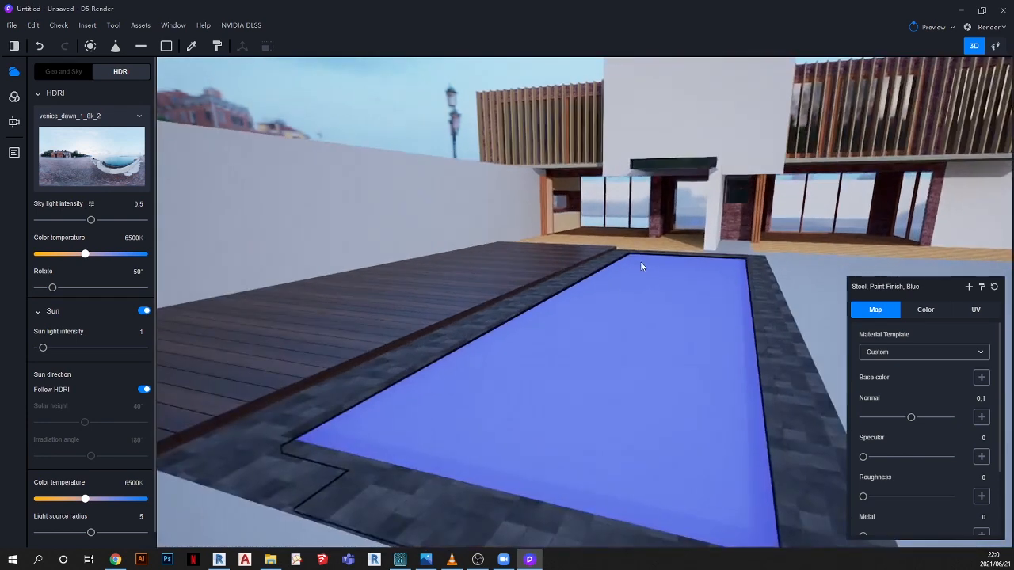
{"action": "left_click", "coordinate": [904, 354]}
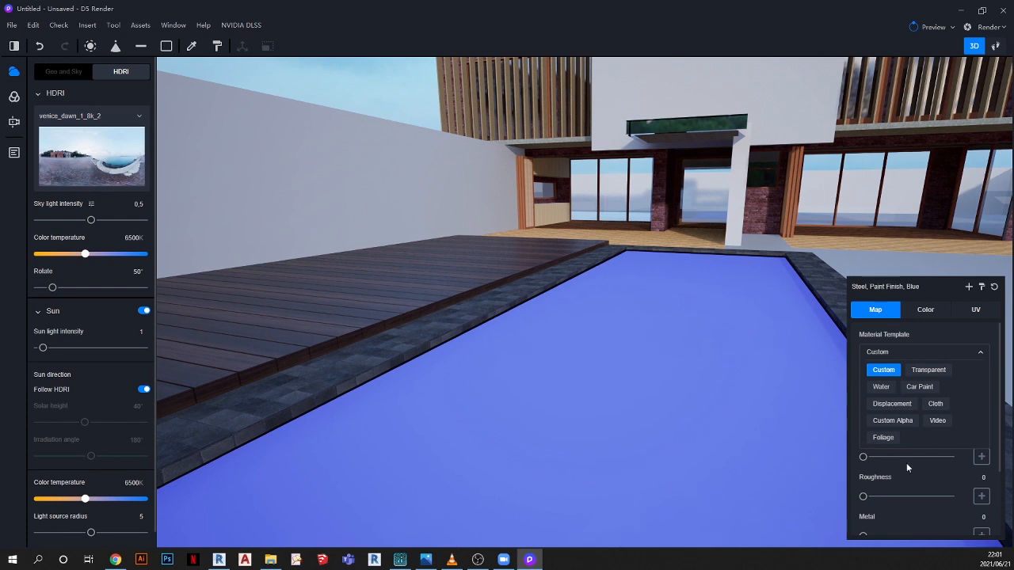
{"action": "left_click", "coordinate": [887, 389]}
{"action": "scroll", "coordinate": [502, 359], "scroll_direction": "down", "scroll_amount": 2}
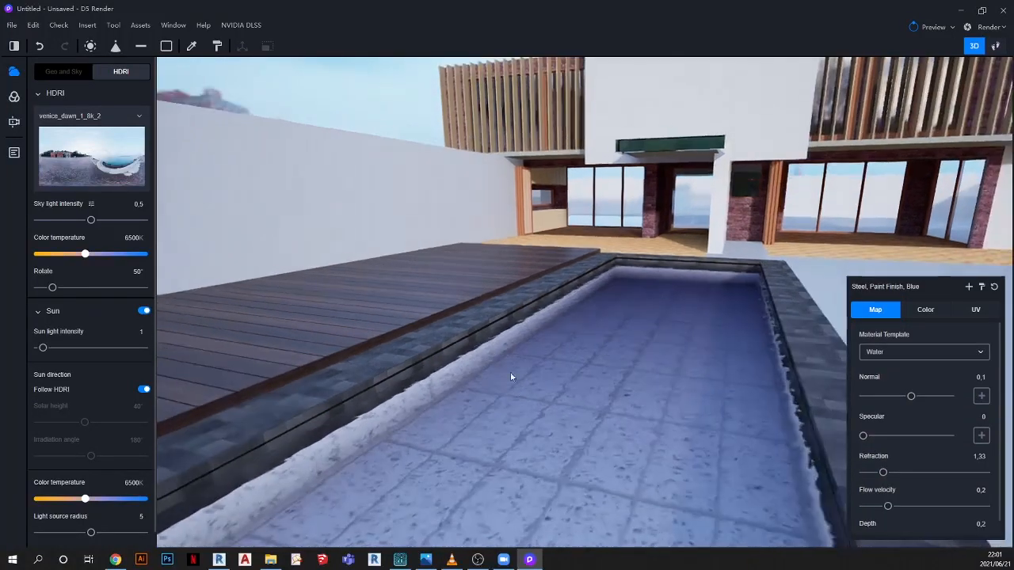
Make the pool water reflective by setting its Specular to 0.65
{"action": "right_click_drag", "start_coordinate": [587, 399], "coordinate": [659, 352]}
{"action": "scroll", "coordinate": [632, 402], "scroll_direction": "up", "scroll_amount": 2}
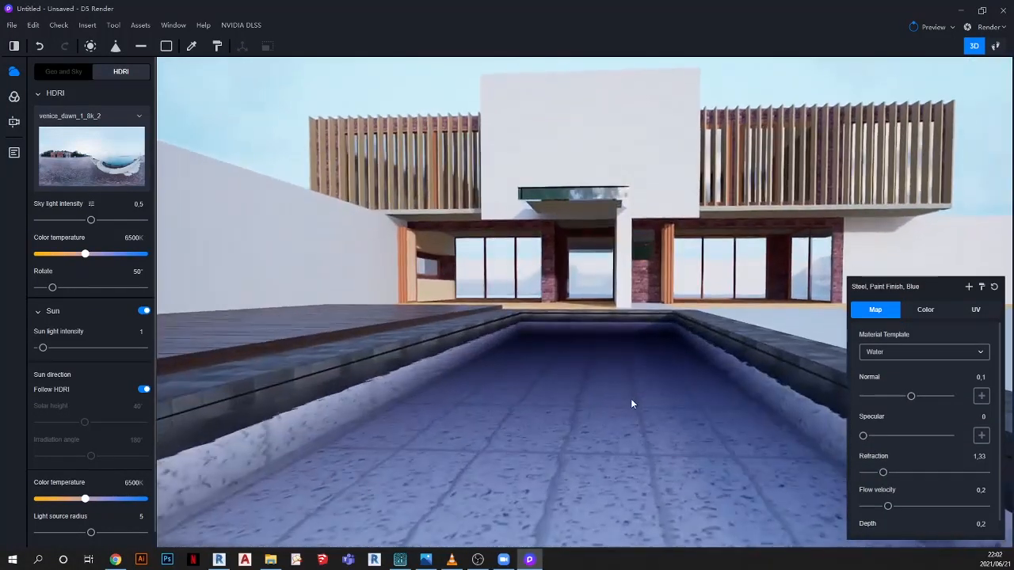
{"action": "scroll", "coordinate": [571, 373], "scroll_direction": "down", "scroll_amount": 2}
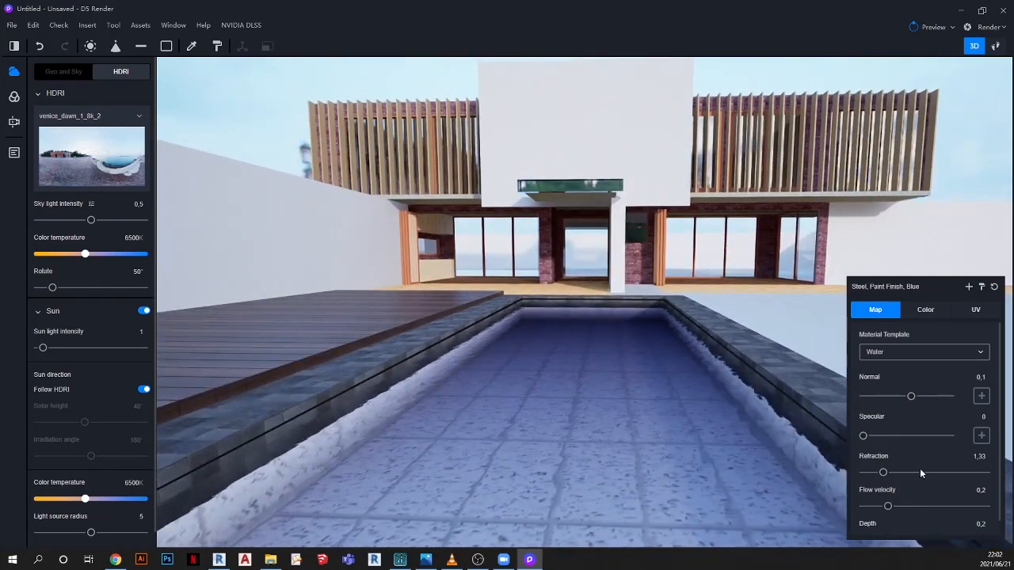
{"action": "scroll", "coordinate": [887, 484], "scroll_direction": "down", "scroll_amount": 1}
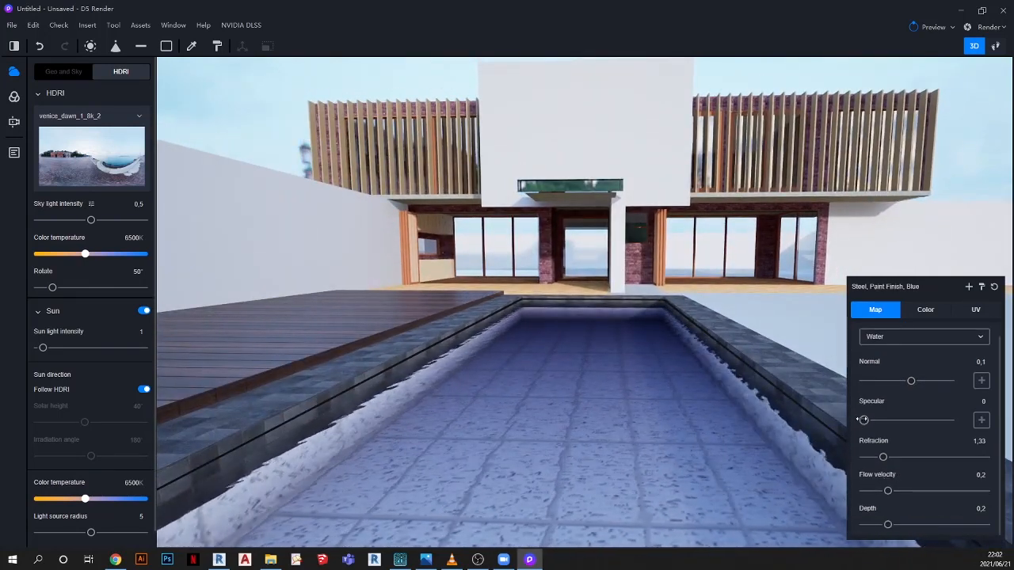
{"action": "scroll", "coordinate": [875, 412], "scroll_direction": "up", "scroll_amount": 1}
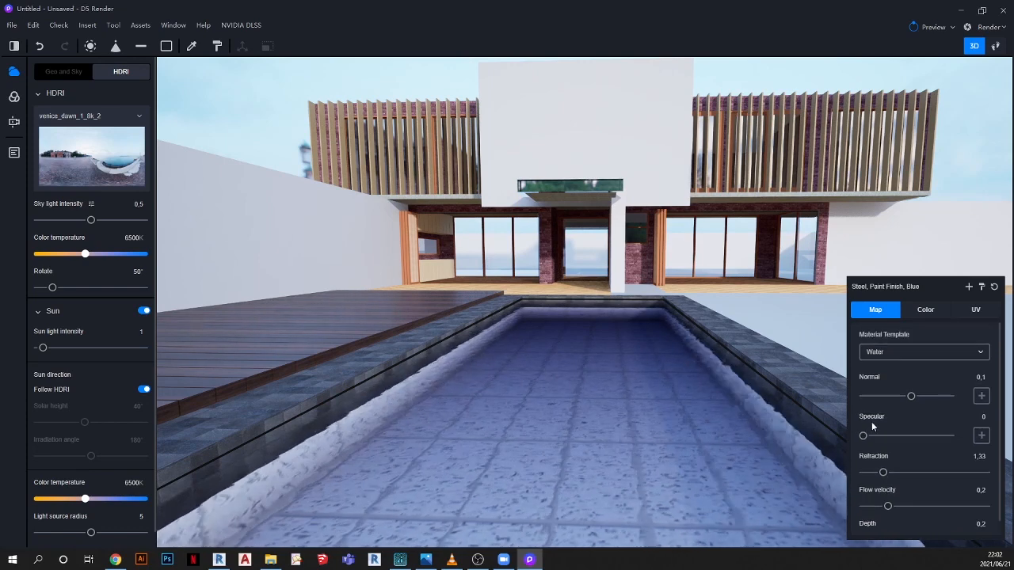
{"action": "left_click_drag", "start_coordinate": [874, 435], "coordinate": [900, 436]}
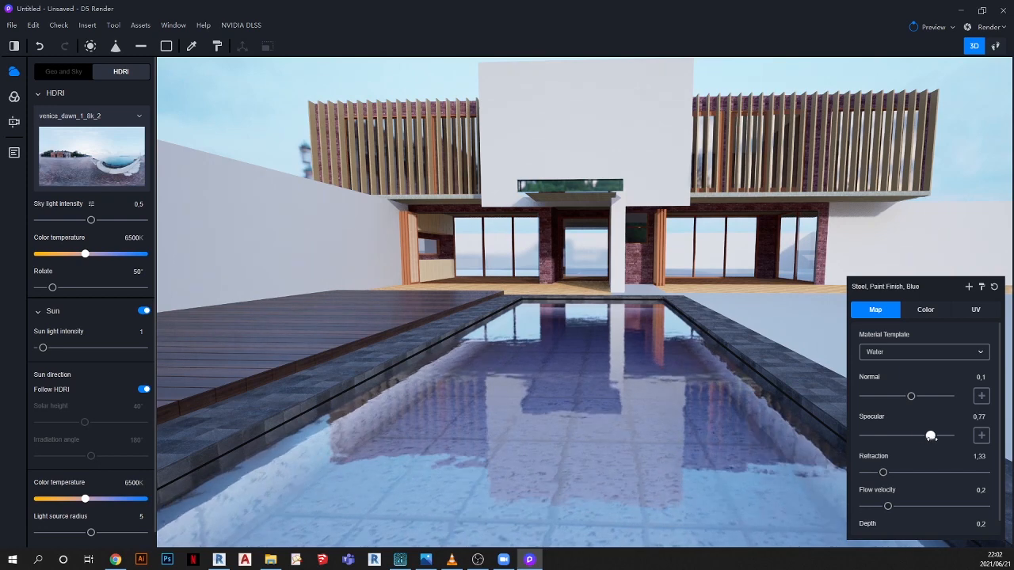
{"action": "left_click_drag", "start_coordinate": [886, 435], "coordinate": [895, 436]}
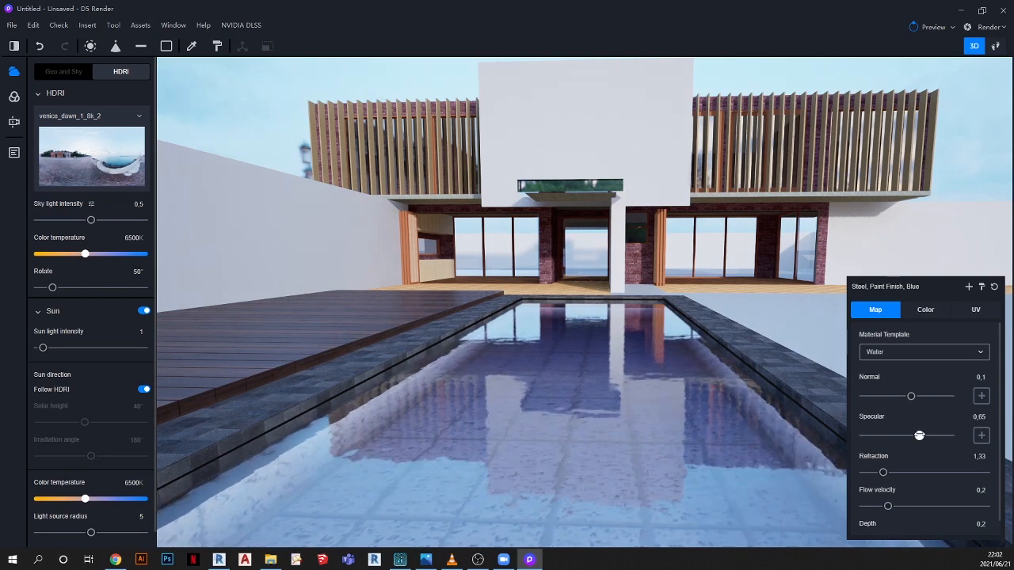
Try several depths for the pool water, such as 0.4 and 0.19, and set its Depth to 0.12
{"action": "scroll", "coordinate": [898, 464], "scroll_direction": "down", "scroll_amount": 1}
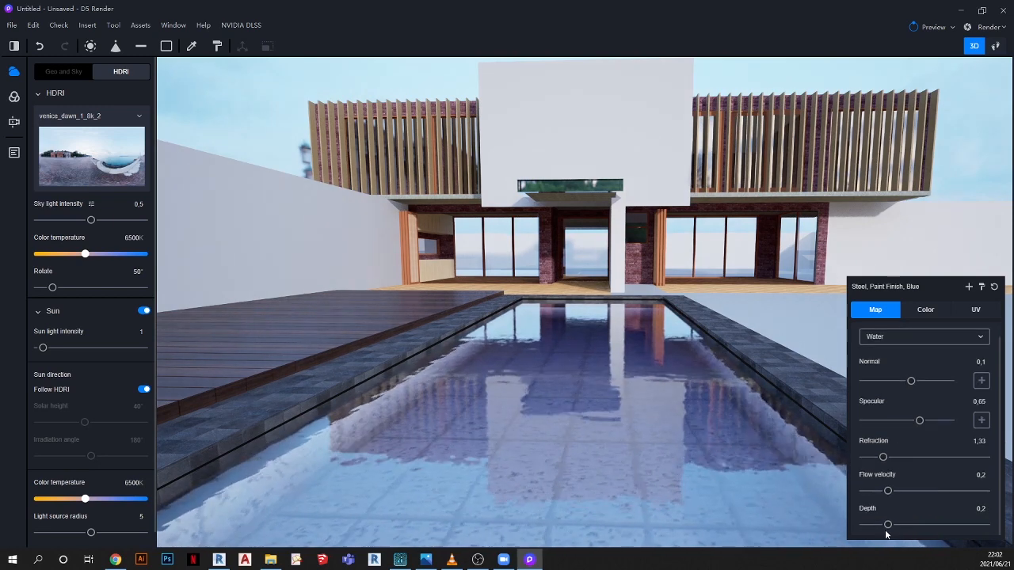
{"action": "left_click_drag", "start_coordinate": [898, 524], "coordinate": [912, 525]}
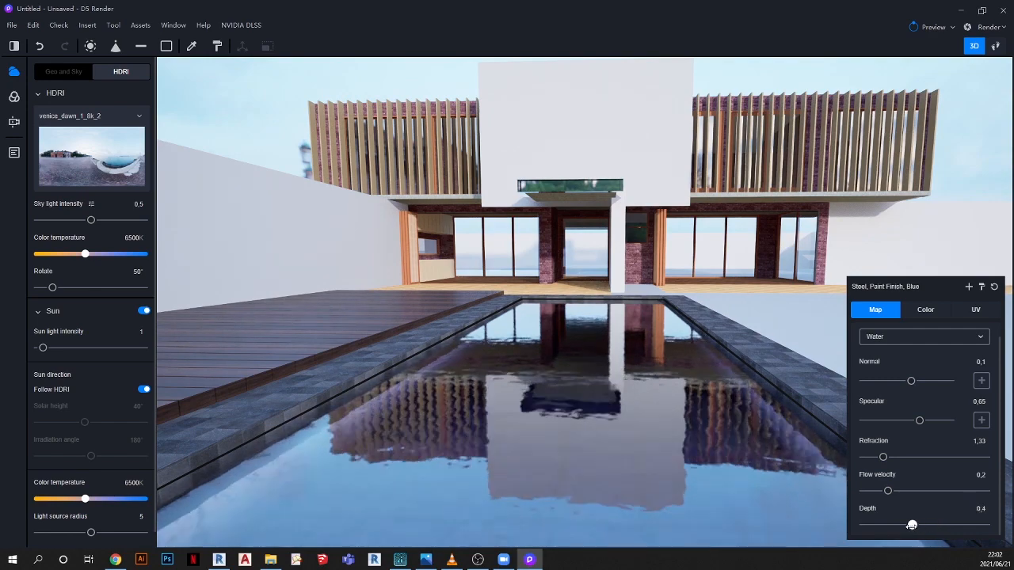
{"action": "mouse_move", "coordinate": [897, 524]}
{"action": "left_mouse_down"}
{"action": "mouse_move", "coordinate": [885, 525]}
{"action": "mouse_move", "coordinate": [912, 524]}
{"action": "left_mouse_up"}
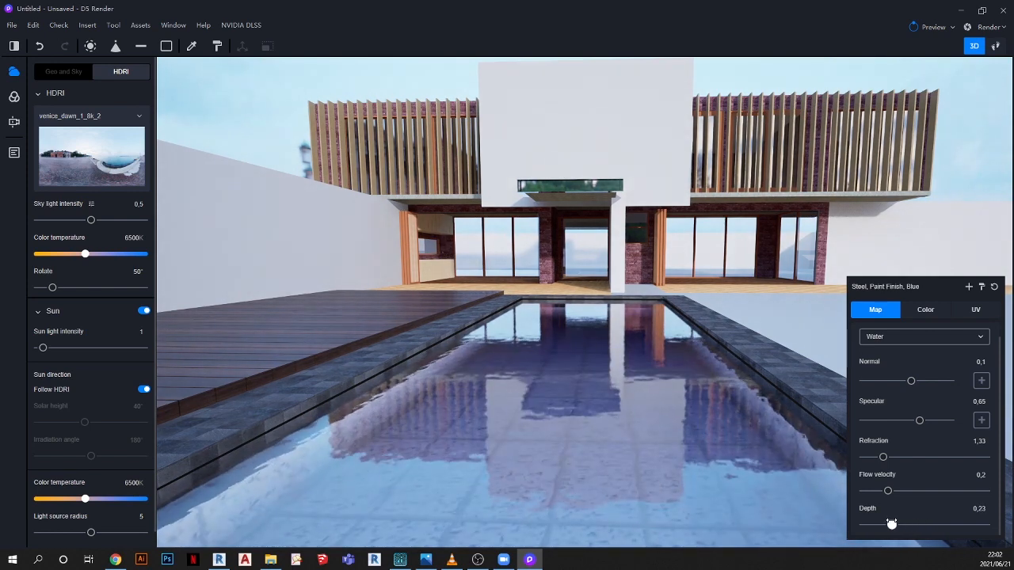
{"action": "left_click_drag", "start_coordinate": [888, 525], "coordinate": [885, 525]}
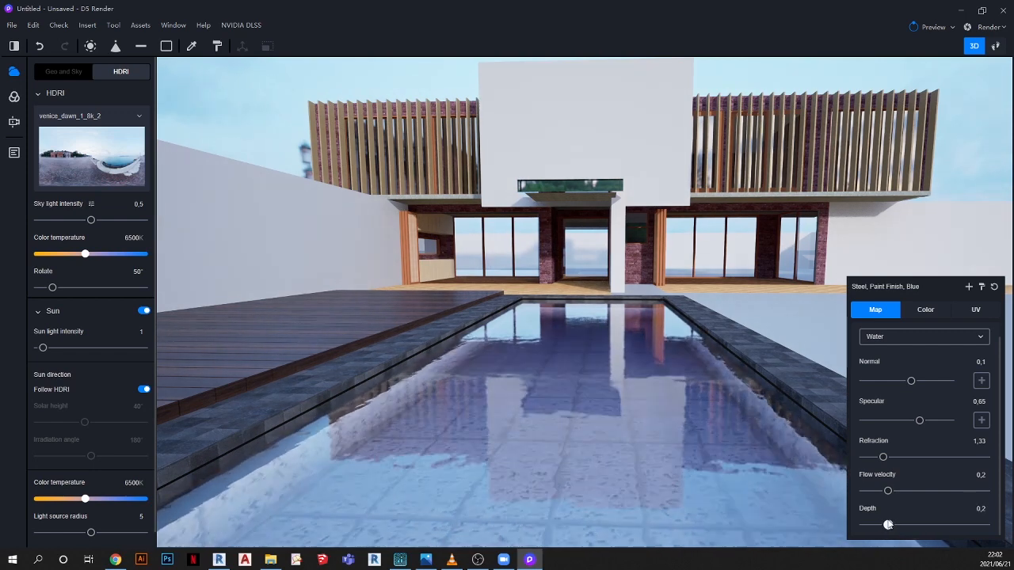
{"action": "left_click_drag", "start_coordinate": [888, 524], "coordinate": [886, 525]}
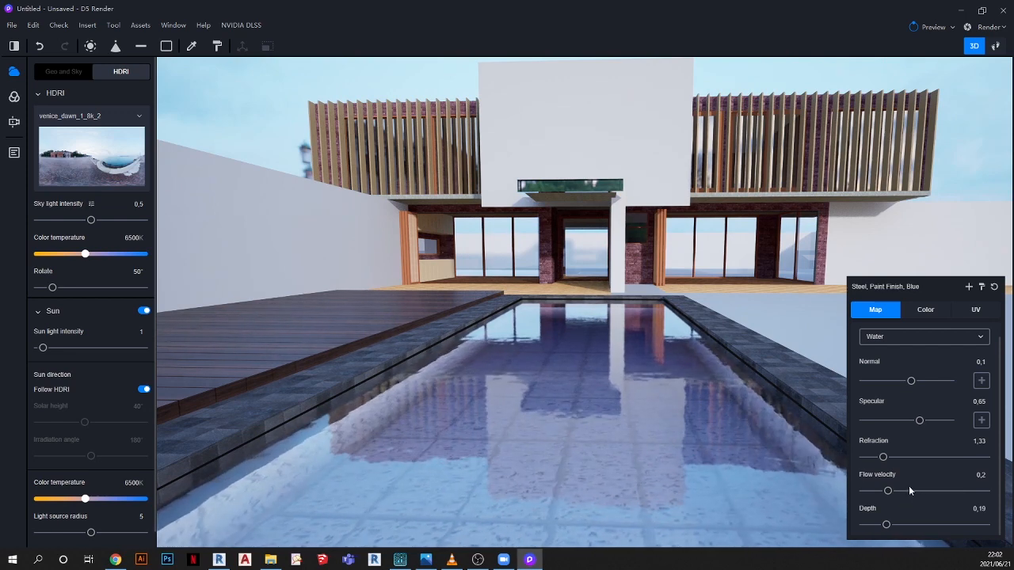
{"action": "left_click", "coordinate": [979, 508]}
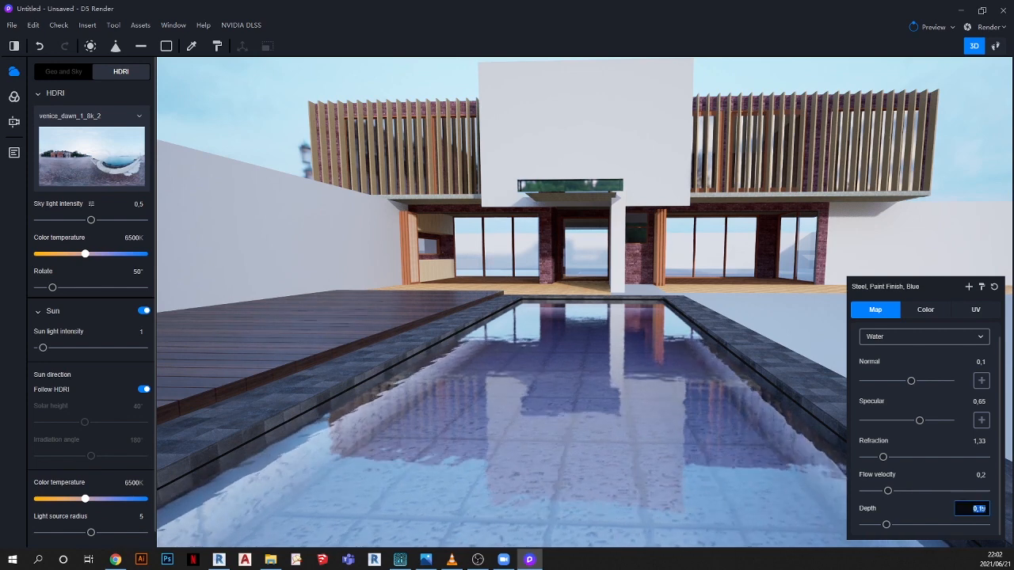
{"action": "type", "text": "0"}
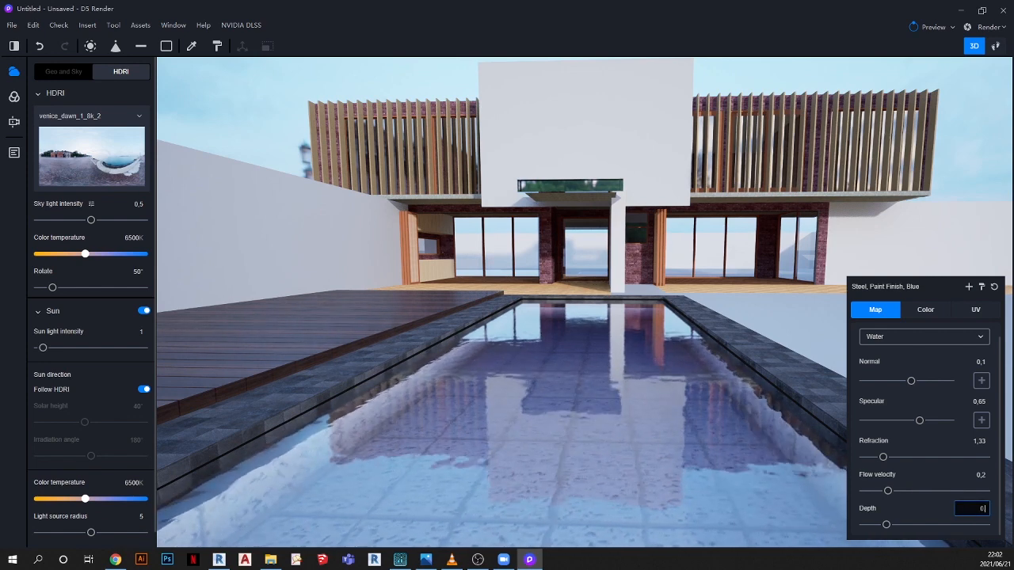
{"action": "type", "text": ".12"}
{"action": "key", "text": "Return"}
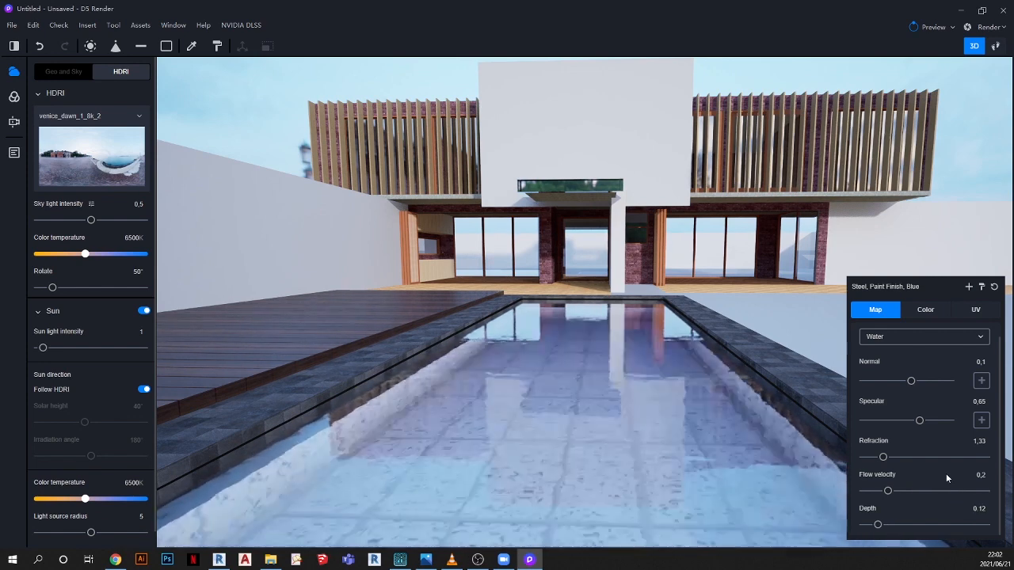
Examine the pool water and the villa's ground-level wood floor behind the pool up close
{"action": "scroll", "coordinate": [557, 349], "scroll_direction": "down", "scroll_amount": 2}
{"action": "right_click_drag", "start_coordinate": [554, 389], "coordinate": [574, 382]}
{"action": "scroll", "coordinate": [449, 253], "scroll_direction": "up", "scroll_amount": 5}
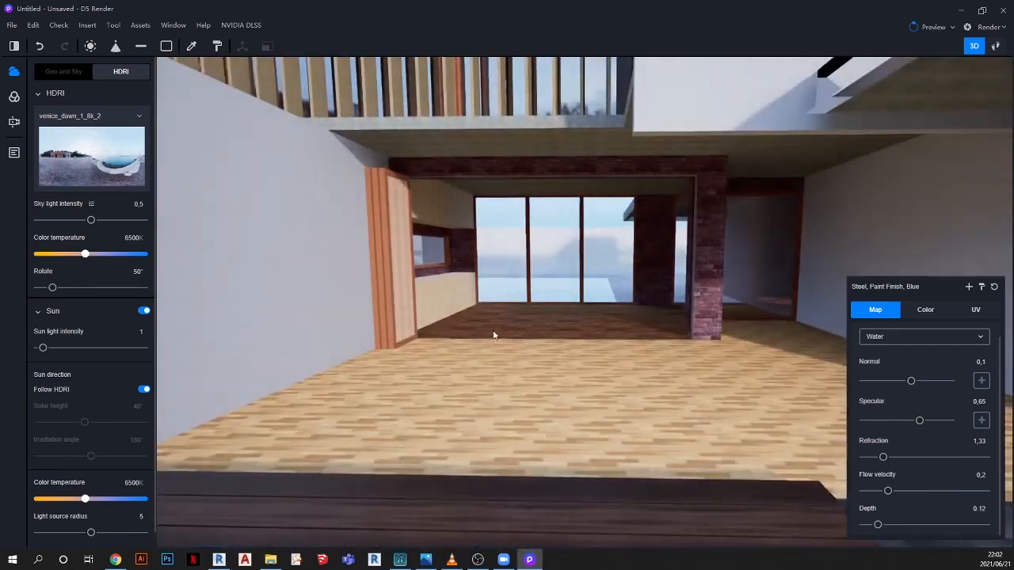
{"action": "right_click_drag", "start_coordinate": [499, 335], "coordinate": [437, 298]}
{"action": "scroll", "coordinate": [435, 299], "scroll_direction": "down", "scroll_amount": 5}
{"action": "right_click_drag", "start_coordinate": [512, 348], "coordinate": [492, 314]}
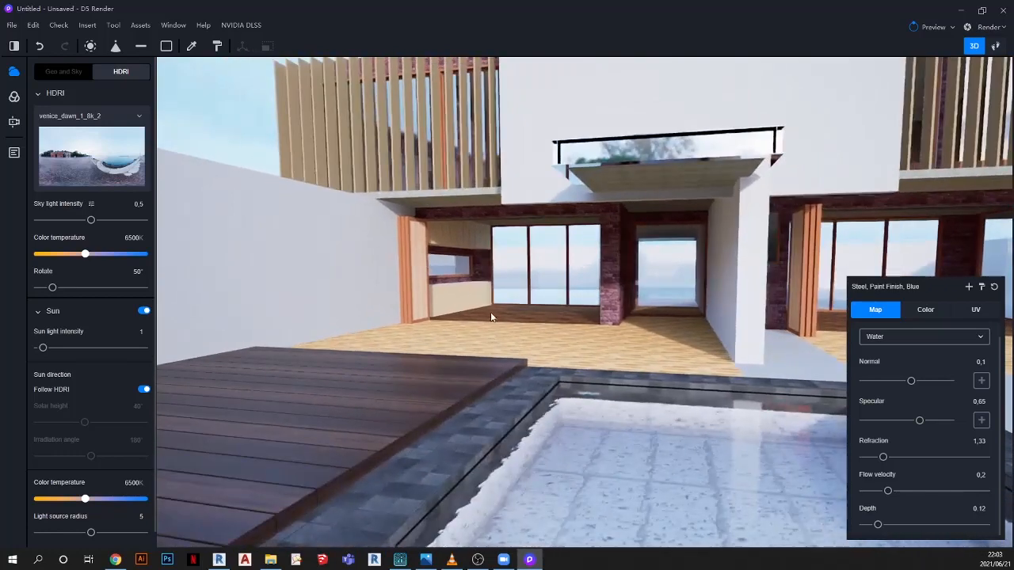
{"action": "scroll", "coordinate": [491, 313], "scroll_direction": "down", "scroll_amount": 3}
{"action": "scroll", "coordinate": [484, 312], "scroll_direction": "up", "scroll_amount": 4}
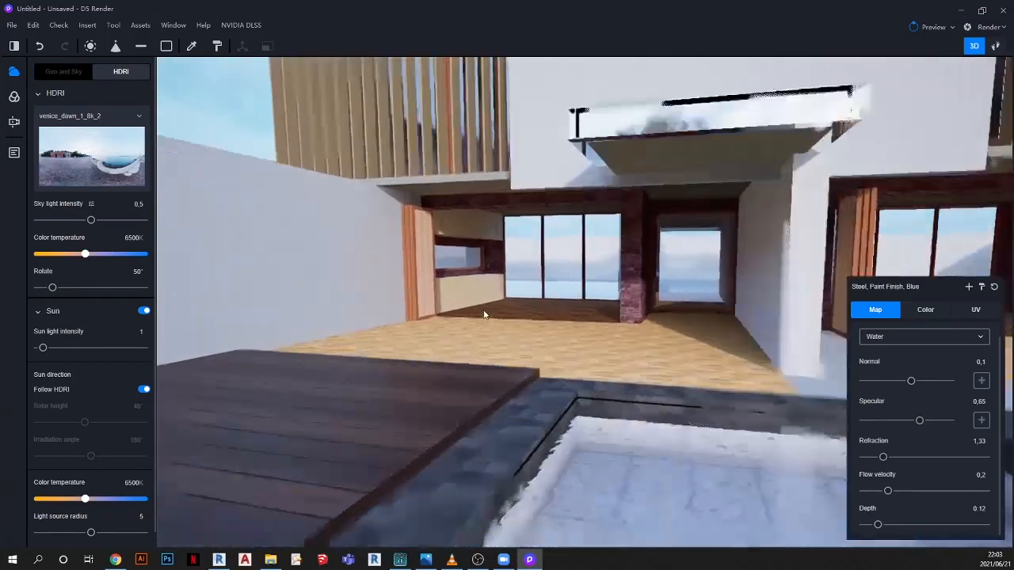
Apply the Rufous I-shaped Solid Wood Floor from the WoodFloor materials to the floor behind the pool, and open its UV settings
{"action": "left_click", "coordinate": [143, 27]}
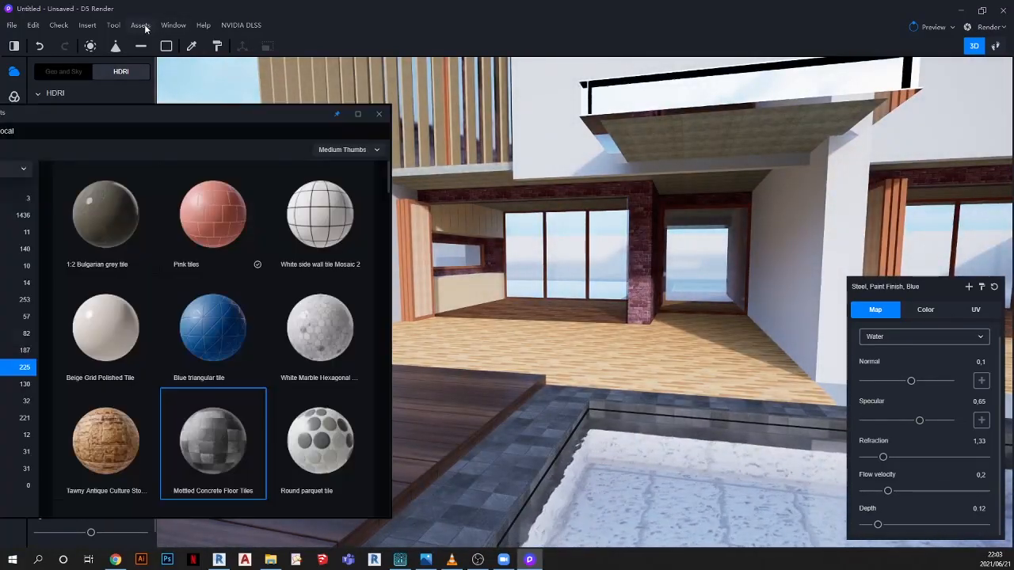
{"action": "left_click_drag", "start_coordinate": [252, 113], "coordinate": [360, 76]}
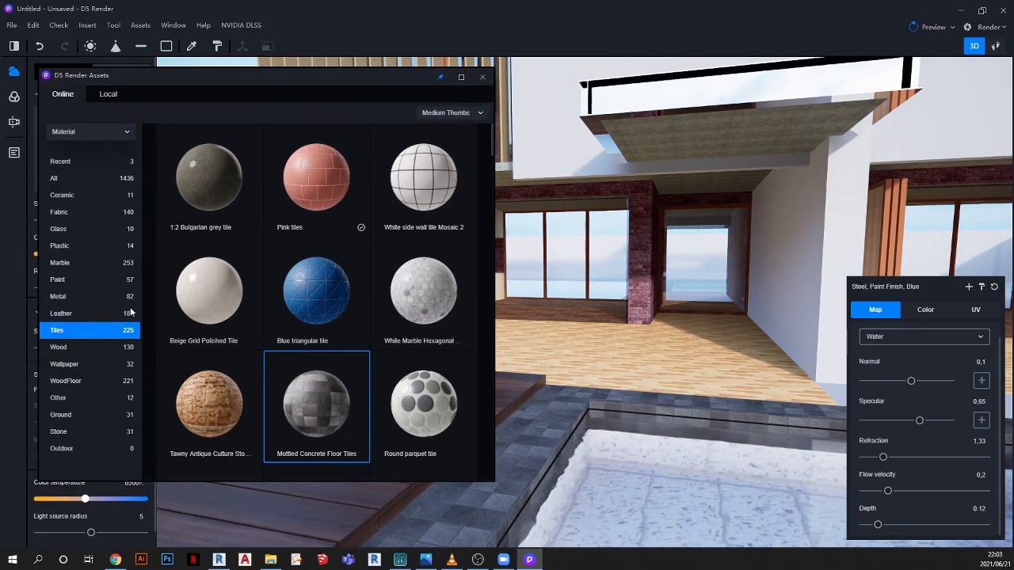
{"action": "left_click", "coordinate": [66, 381]}
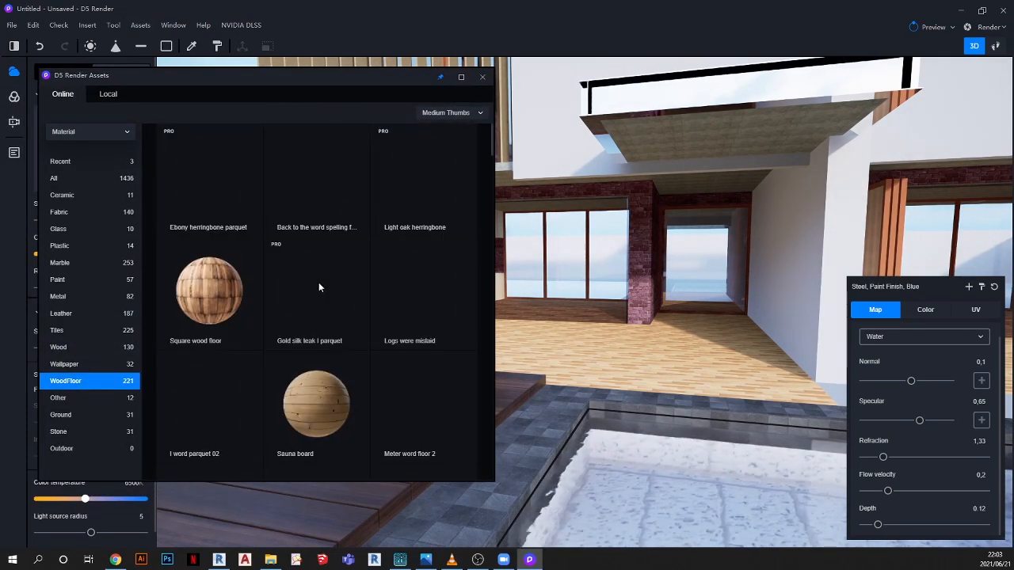
{"action": "scroll", "coordinate": [326, 350], "scroll_direction": "down", "scroll_amount": 2}
{"action": "left_click_drag", "start_coordinate": [327, 349], "coordinate": [656, 366]}
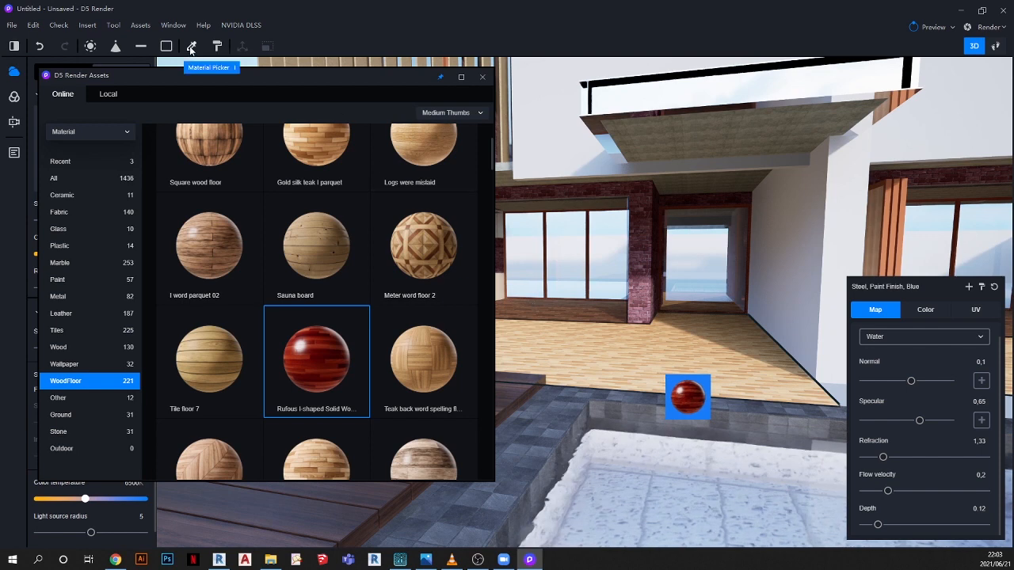
{"action": "left_click_drag", "start_coordinate": [688, 396], "coordinate": [687, 396]}
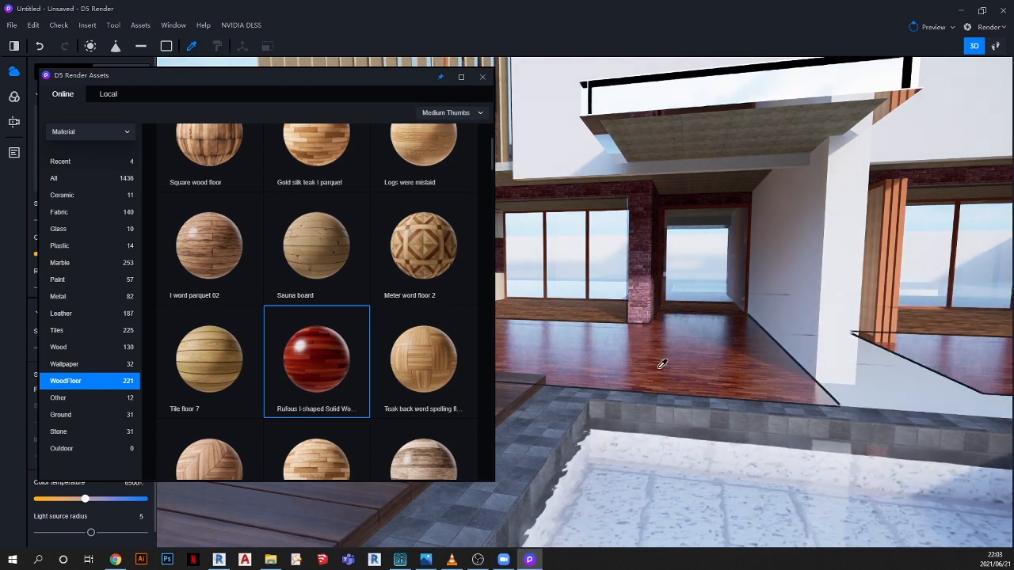
{"action": "left_click", "coordinate": [975, 309]}
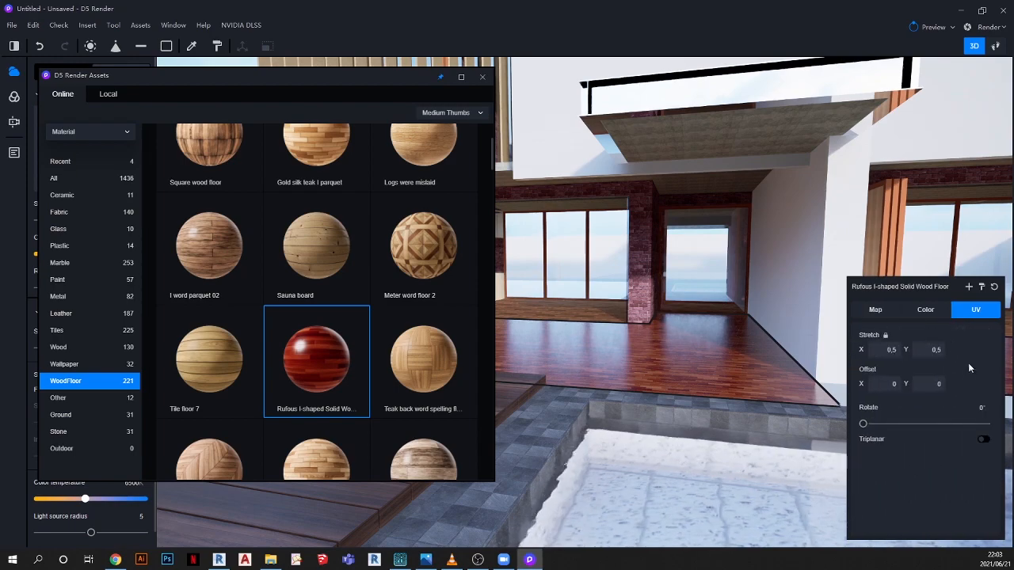
Turn on triplanar mapping for the Rufous I-shaped Solid Wood Floor and inspect the planks up close without the asset library
{"action": "left_click", "coordinate": [984, 440]}
{"action": "scroll", "coordinate": [649, 363], "scroll_direction": "up", "scroll_amount": 10}
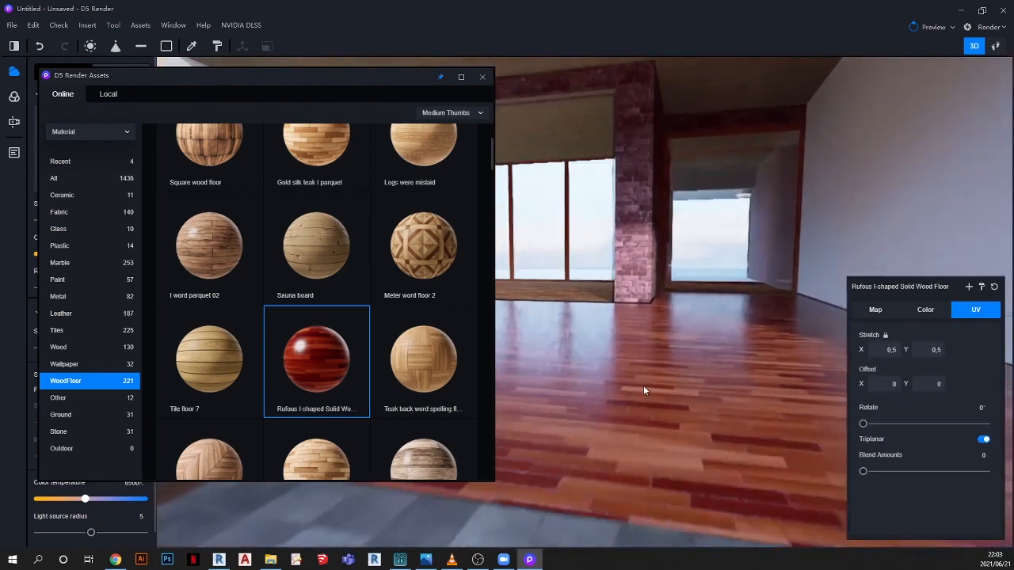
{"action": "right_click_drag", "start_coordinate": [656, 377], "coordinate": [550, 336]}
{"action": "left_click", "coordinate": [483, 76]}
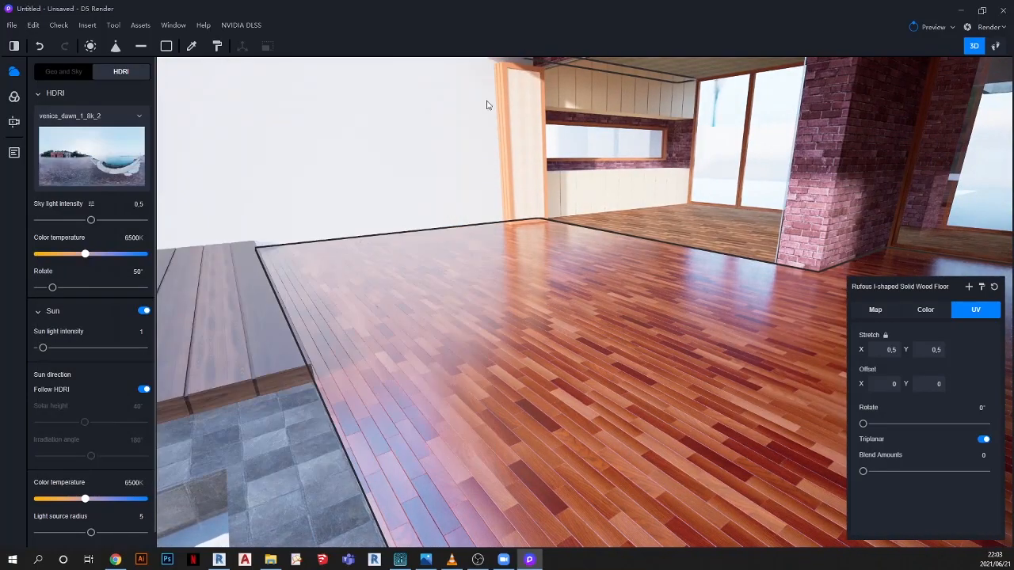
{"action": "right_click_drag", "start_coordinate": [421, 348], "coordinate": [316, 189]}
{"action": "scroll", "coordinate": [316, 188], "scroll_direction": "up", "scroll_amount": 5}
Apply the 1:2 Carla Larkin tile from the Tiles materials to the interior room's floor and turn on its triplanar mapping
{"action": "left_click", "coordinate": [140, 25]}
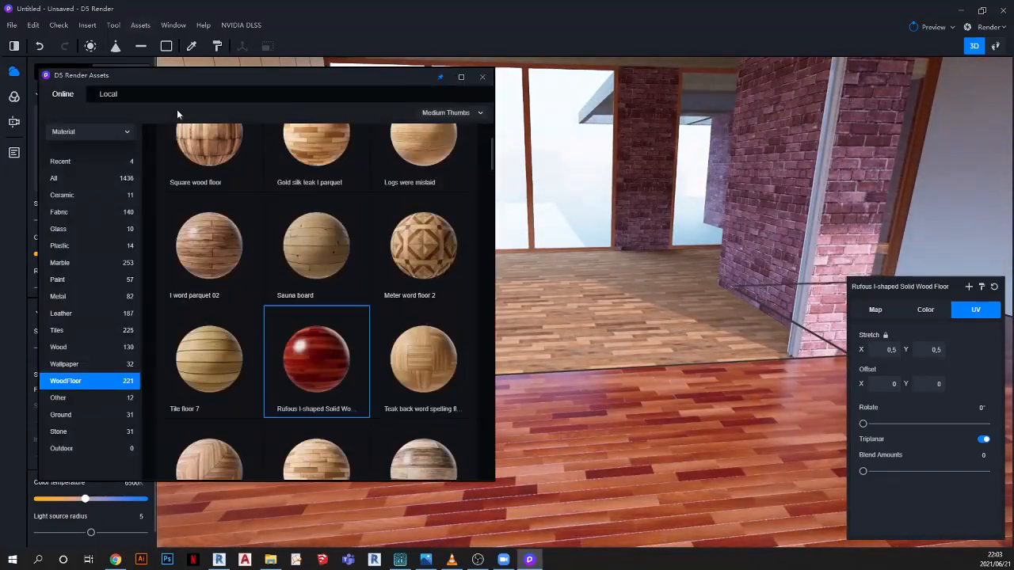
{"action": "left_click", "coordinate": [71, 331]}
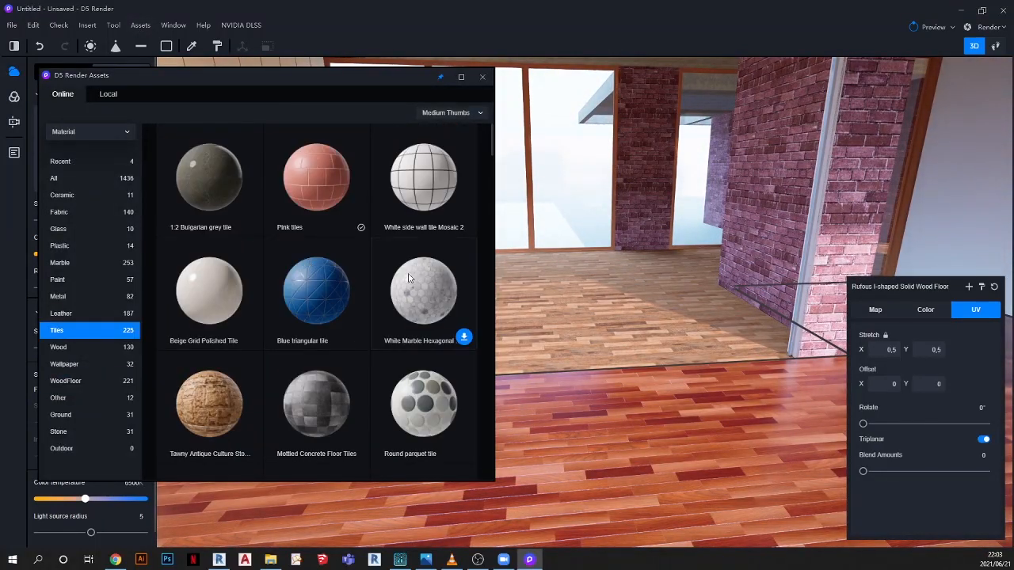
{"action": "scroll", "coordinate": [406, 277], "scroll_direction": "down", "scroll_amount": 4}
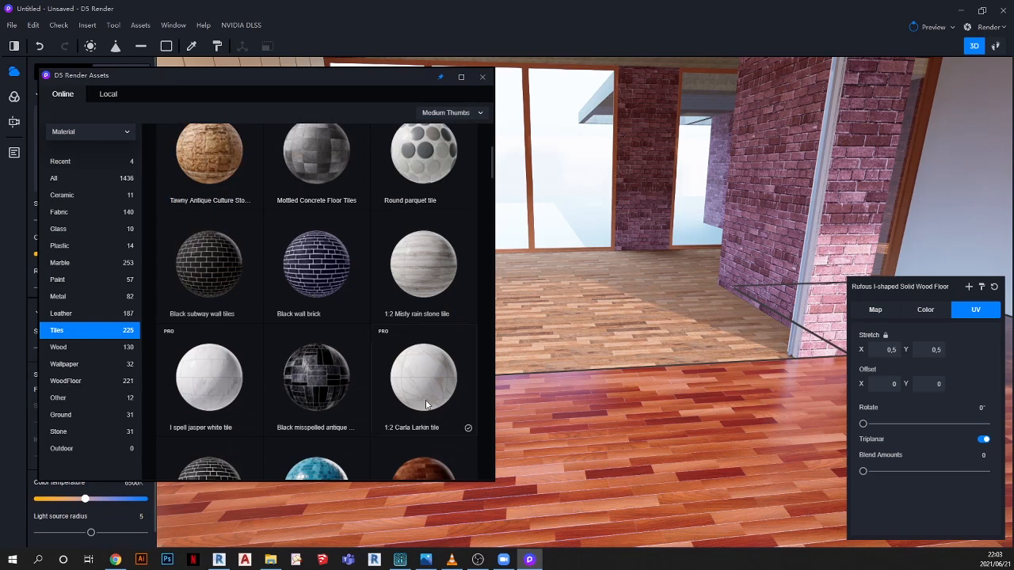
{"action": "left_click_drag", "start_coordinate": [425, 384], "coordinate": [617, 352]}
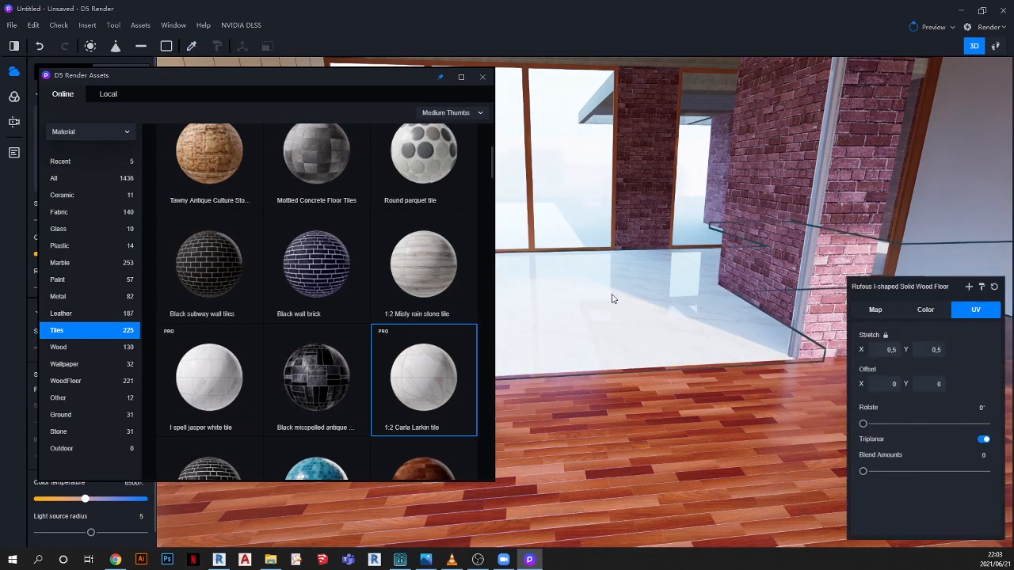
{"action": "left_click", "coordinate": [983, 440]}
{"action": "scroll", "coordinate": [622, 325], "scroll_direction": "up", "scroll_amount": 5}
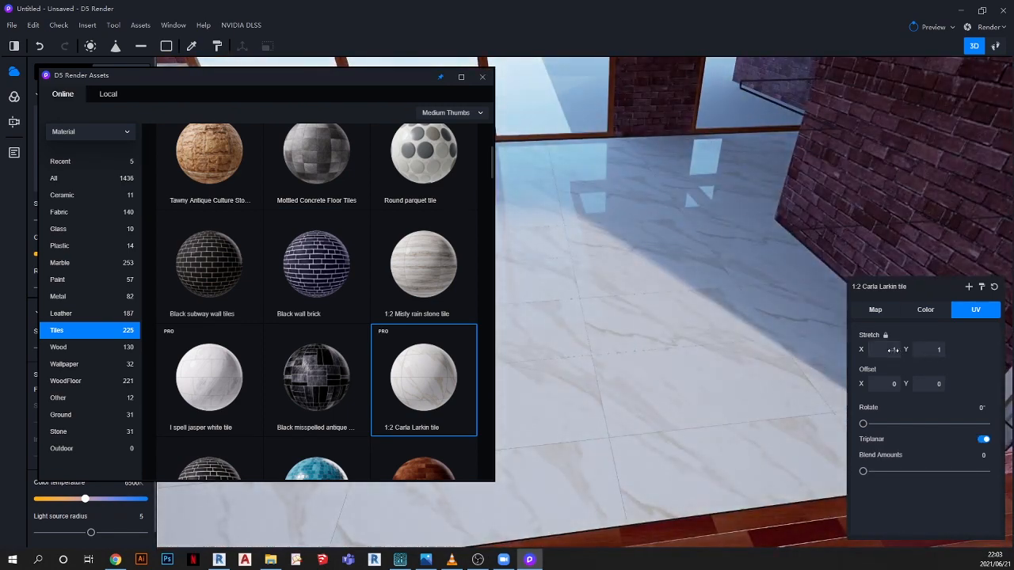
Try several UV stretch values for the interior floor tile, such as 0.82 in both directions and X 0.3 with Y 0.1
{"action": "left_click", "coordinate": [893, 349]}
{"action": "left_click", "coordinate": [888, 336]}
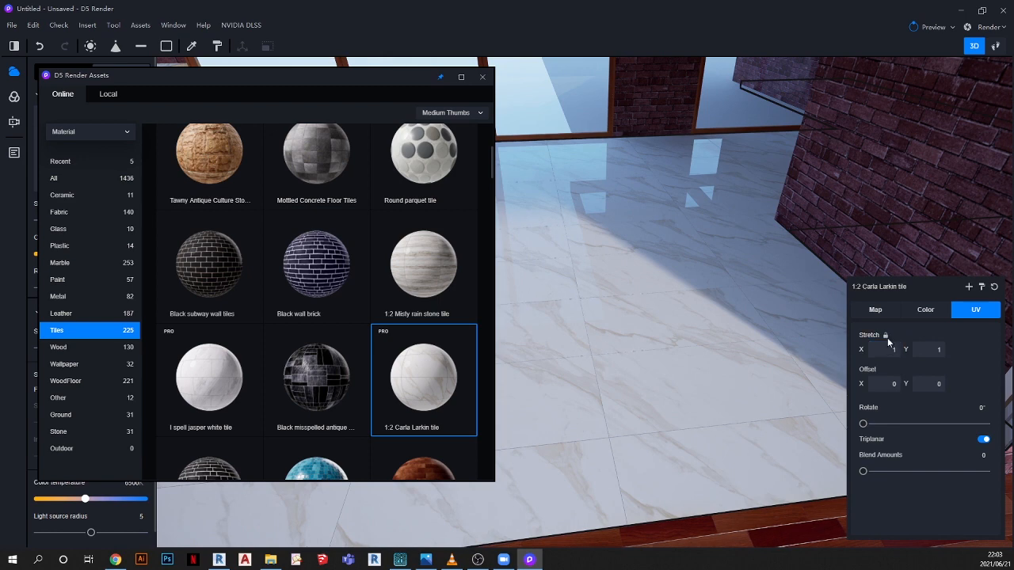
{"action": "type", "text": "0.6"}
{"action": "key", "text": "Return"}
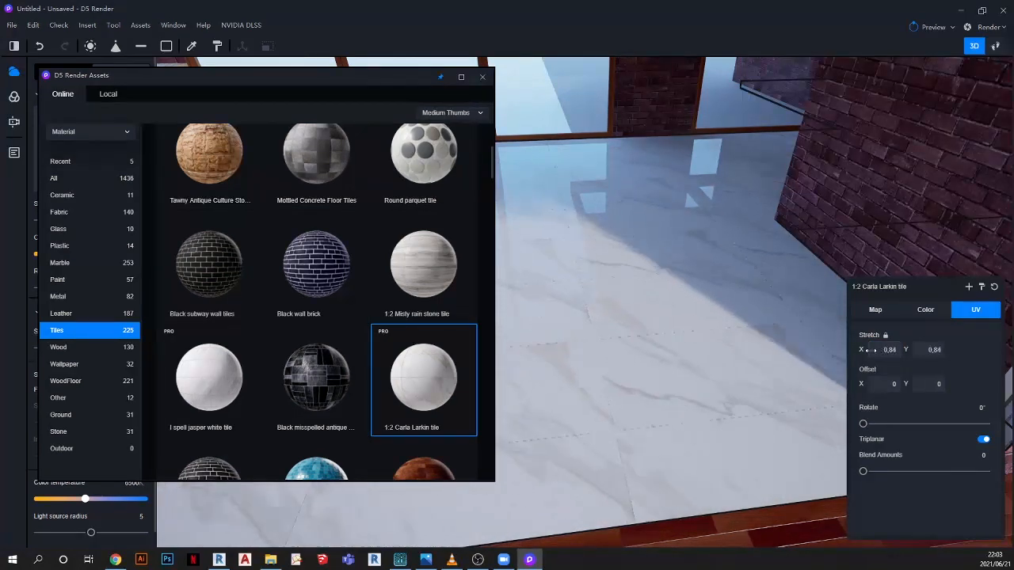
{"action": "left_click_drag", "start_coordinate": [844, 355], "coordinate": [914, 353]}
{"action": "left_click", "coordinate": [881, 351]}
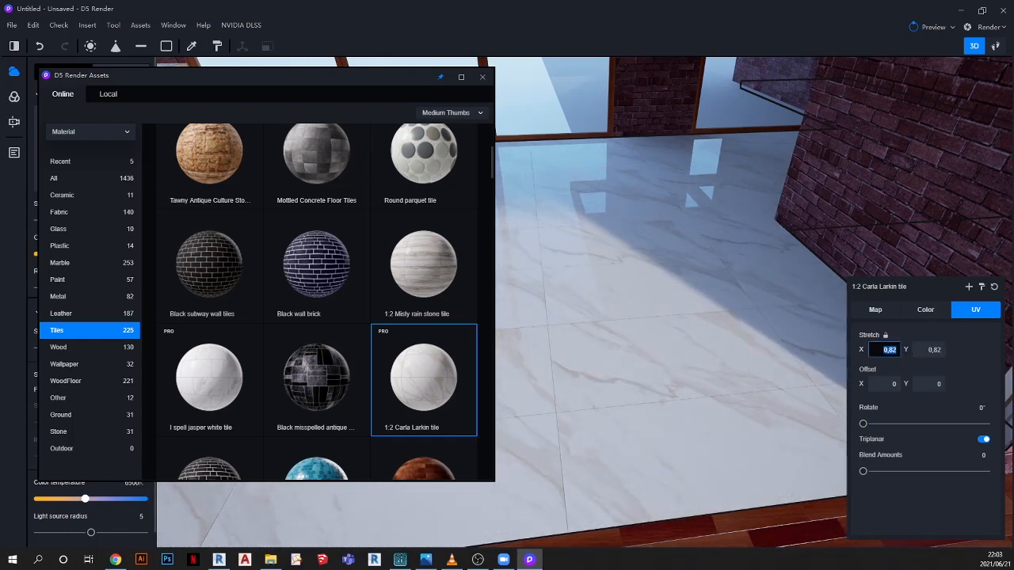
{"action": "key", "text": "Return"}
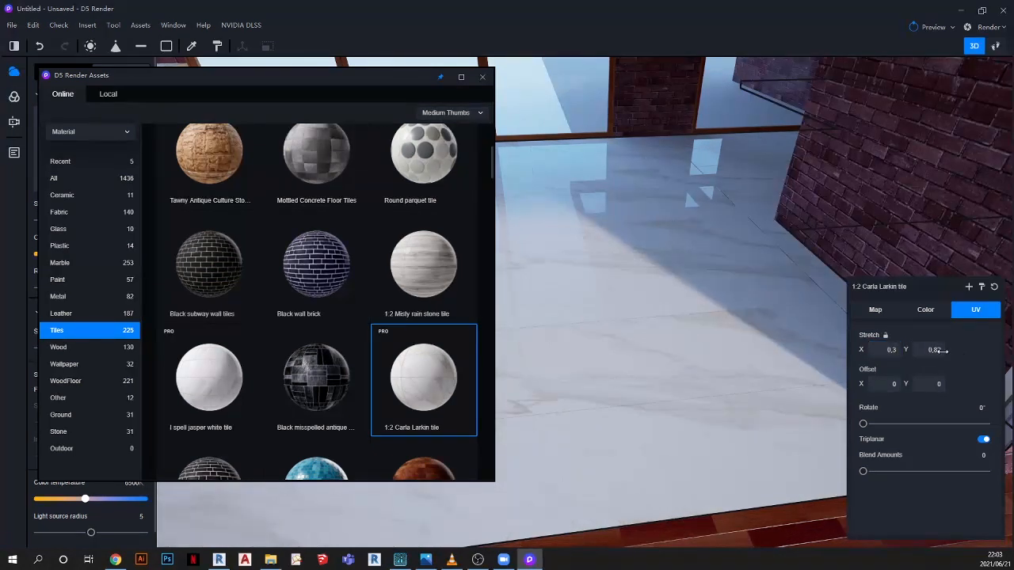
{"action": "left_click", "coordinate": [927, 350]}
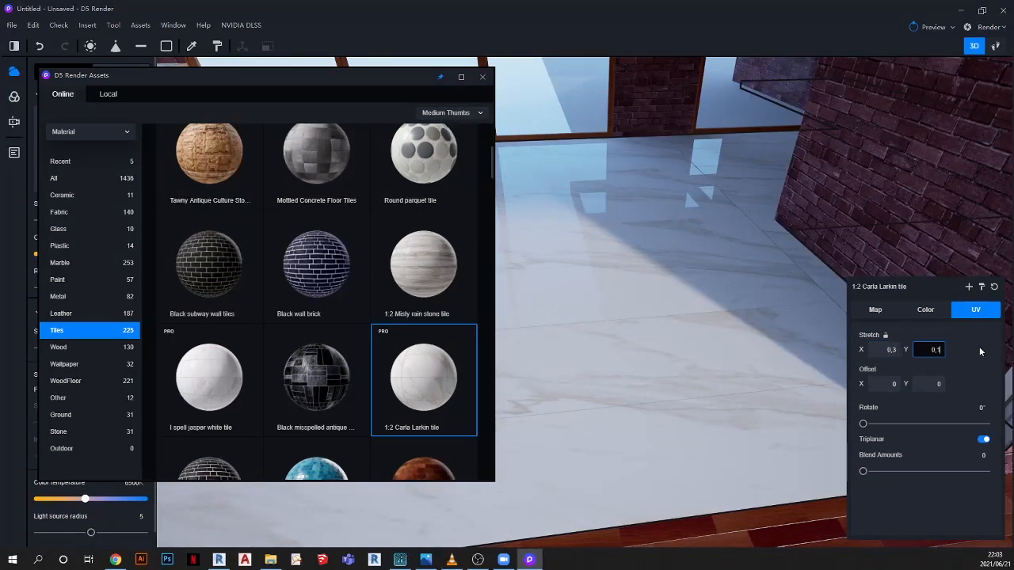
{"action": "key", "text": "Return"}
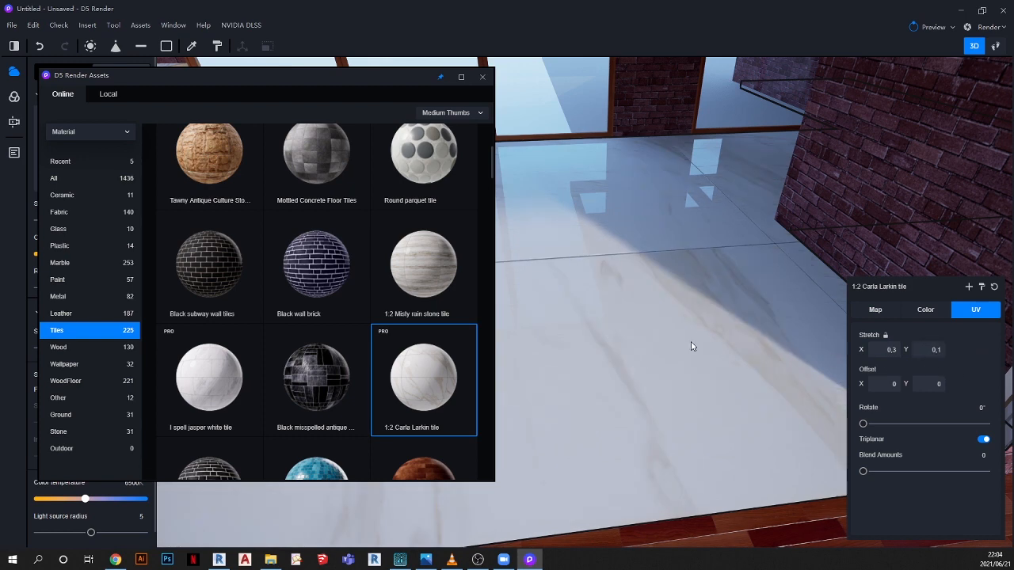
Restore the interior floor tile's UV stretch to 1 in both X and Y
{"action": "scroll", "coordinate": [690, 347], "scroll_direction": "down", "scroll_amount": 2}
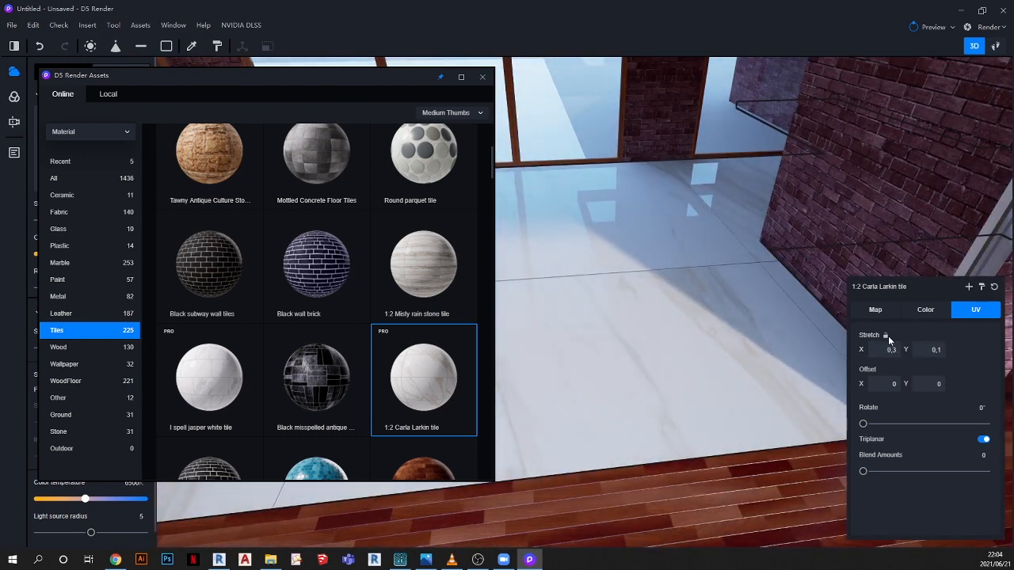
{"action": "left_click", "coordinate": [930, 349]}
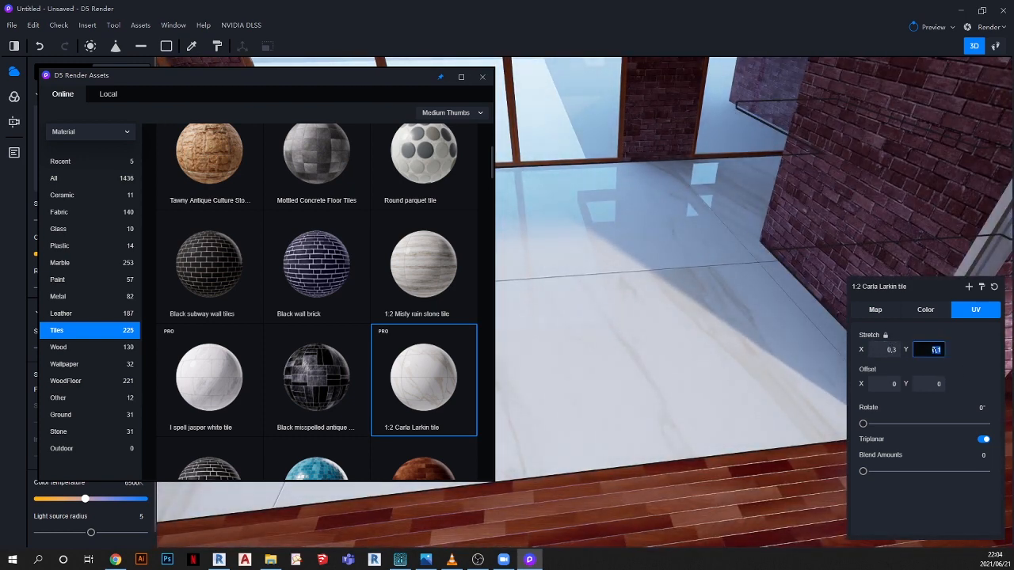
{"action": "left_click", "coordinate": [888, 350]}
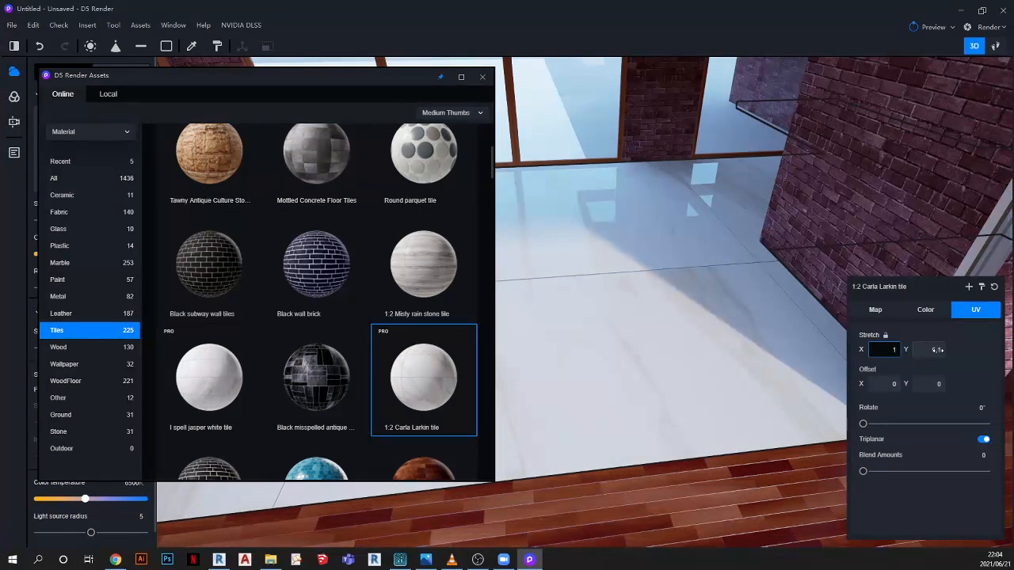
{"action": "left_click", "coordinate": [937, 349]}
{"action": "type", "text": "1,000"}
{"action": "key", "text": "Return"}
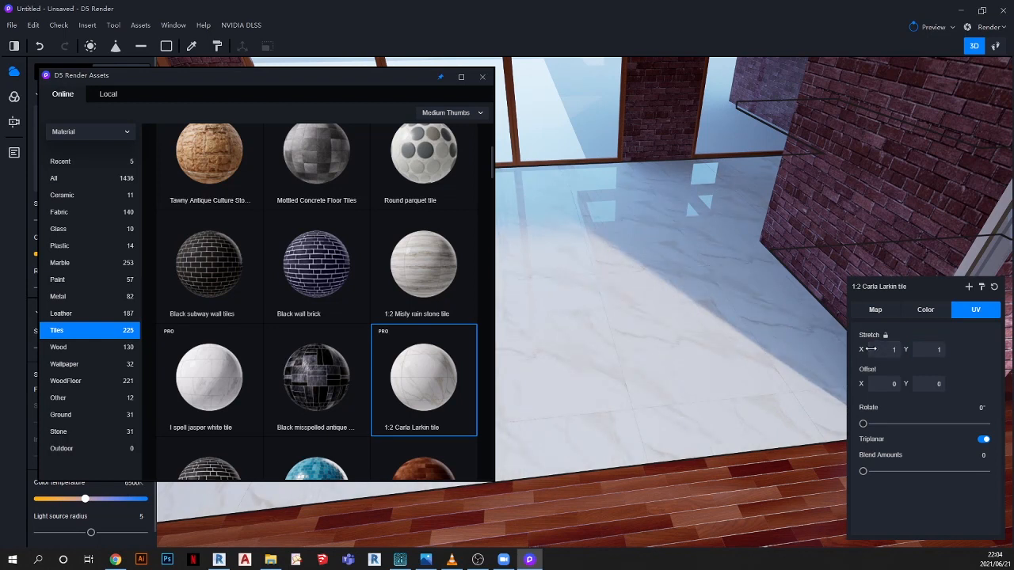
Scale the interior floor tile's linked UV stretch to 1.78 in X and Y
{"action": "left_click_drag", "start_coordinate": [889, 350], "coordinate": [737, 355]}
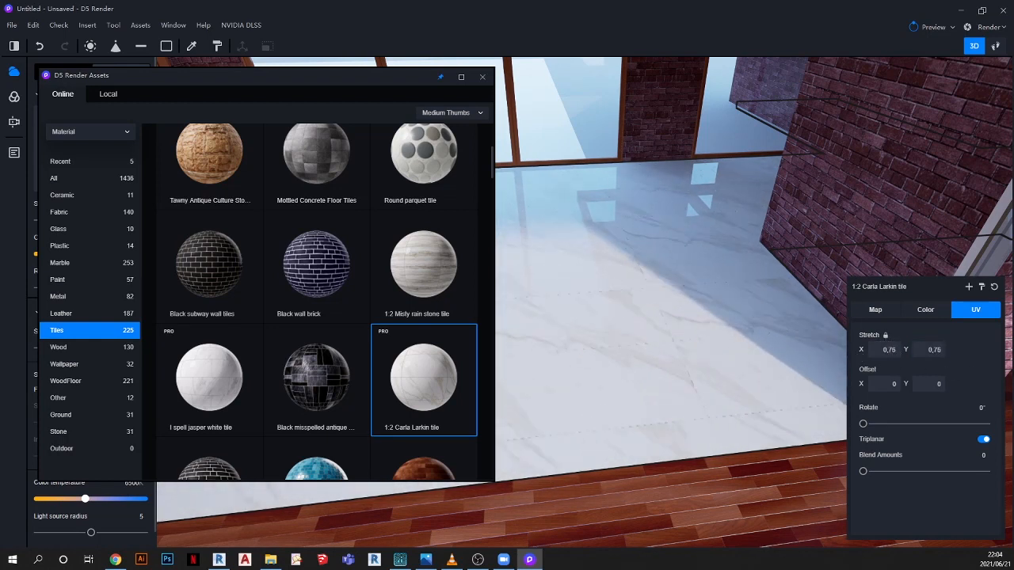
{"action": "left_click_drag", "start_coordinate": [882, 349], "coordinate": [1000, 357]}
{"action": "left_click_drag", "start_coordinate": [878, 350], "coordinate": [997, 353]}
Darken the interior floor tile by setting its color Value to 17
{"action": "left_click", "coordinate": [926, 311]}
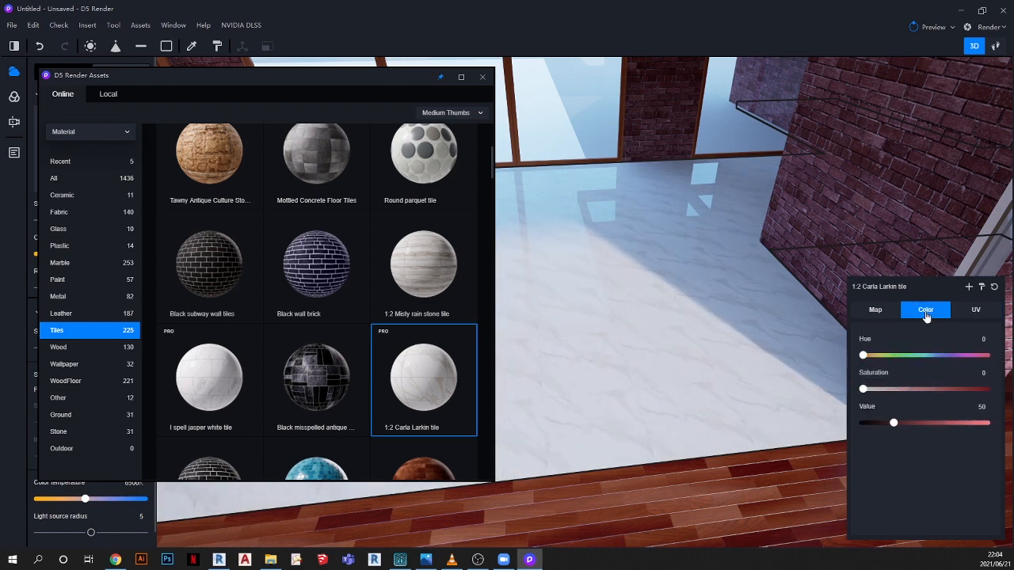
{"action": "left_click_drag", "start_coordinate": [893, 423], "coordinate": [875, 423]}
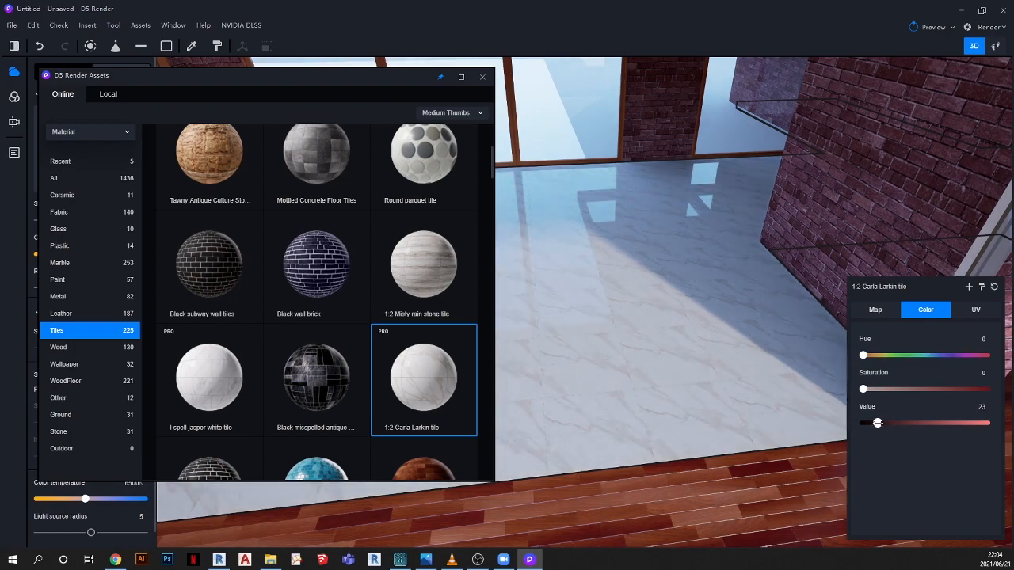
{"action": "scroll", "coordinate": [545, 300], "scroll_direction": "down", "scroll_amount": 5}
{"action": "right_click_drag", "start_coordinate": [650, 356], "coordinate": [637, 263]}
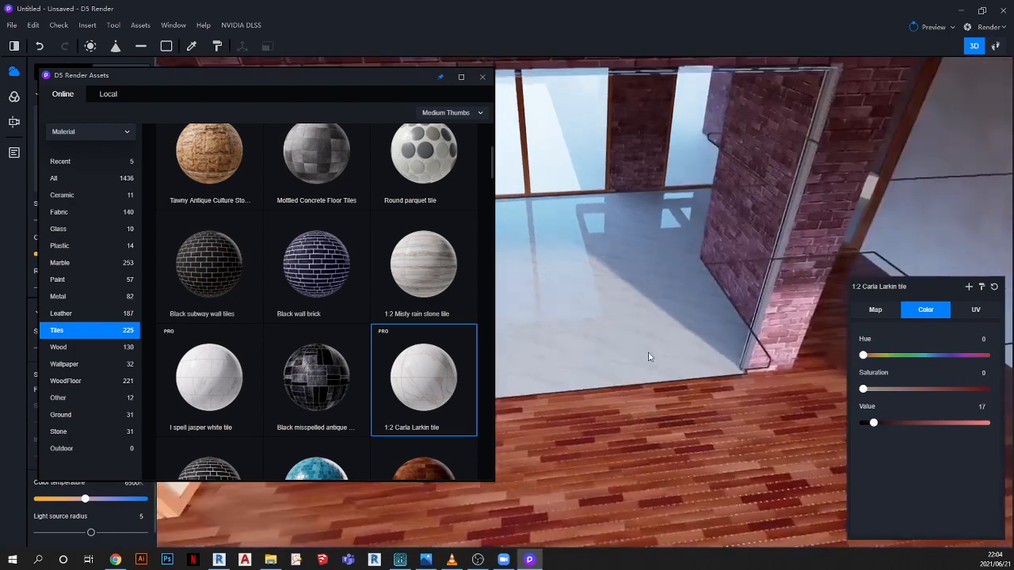
{"action": "scroll", "coordinate": [638, 263], "scroll_direction": "down", "scroll_amount": 5}
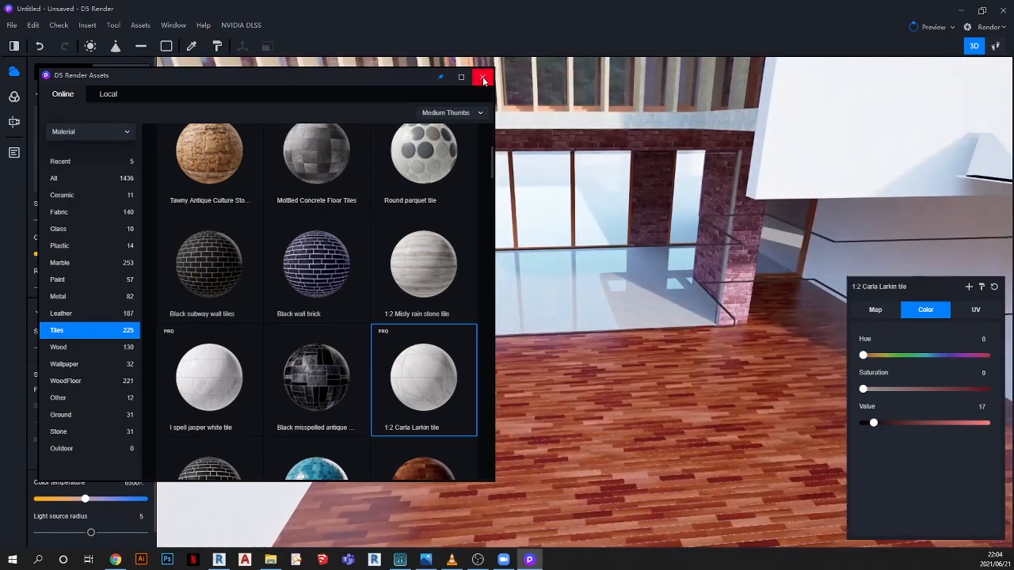
List the Wood materials in the asset library and reposition its window clear of the upper-floor slatted facade
{"action": "left_click_drag", "start_coordinate": [372, 76], "coordinate": [536, 77]}
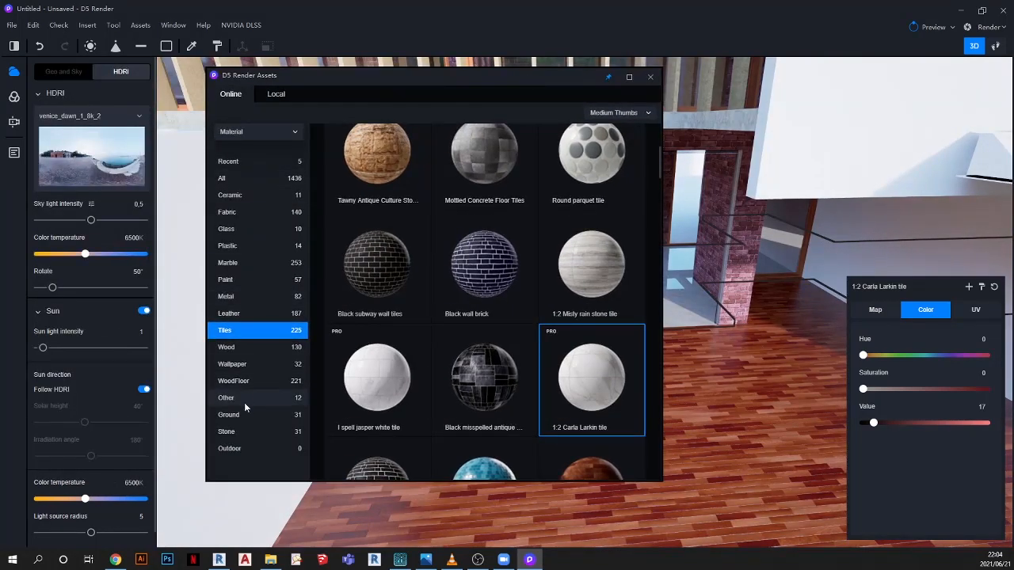
{"action": "left_click", "coordinate": [227, 348]}
{"action": "left_click_drag", "start_coordinate": [390, 77], "coordinate": [363, 247]}
{"action": "scroll", "coordinate": [546, 197], "scroll_direction": "down", "scroll_amount": 6}
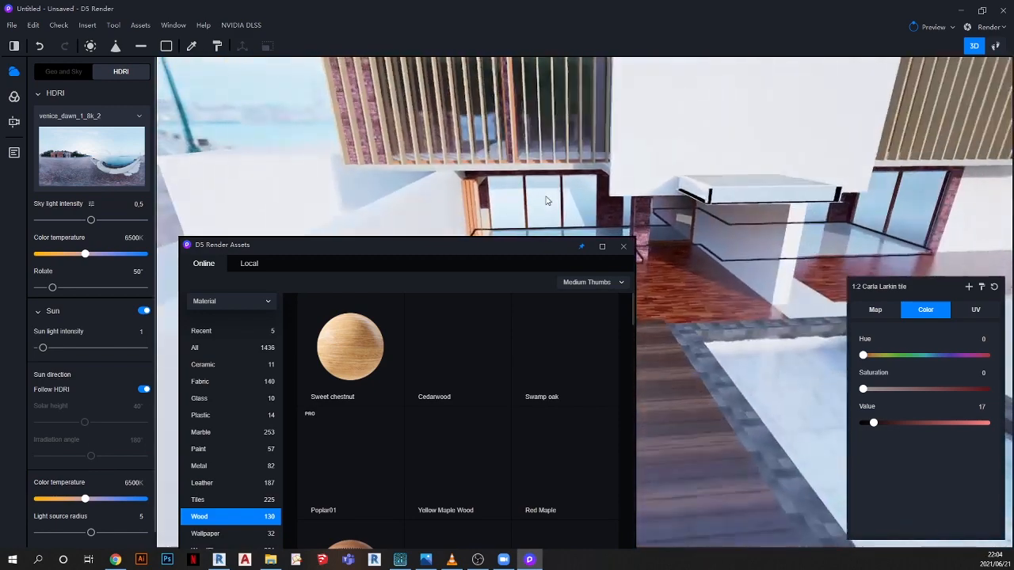
{"action": "scroll", "coordinate": [546, 196], "scroll_direction": "down", "scroll_amount": 2}
{"action": "scroll", "coordinate": [441, 186], "scroll_direction": "up", "scroll_amount": 3}
{"action": "right_click_drag", "start_coordinate": [441, 186], "coordinate": [445, 91]}
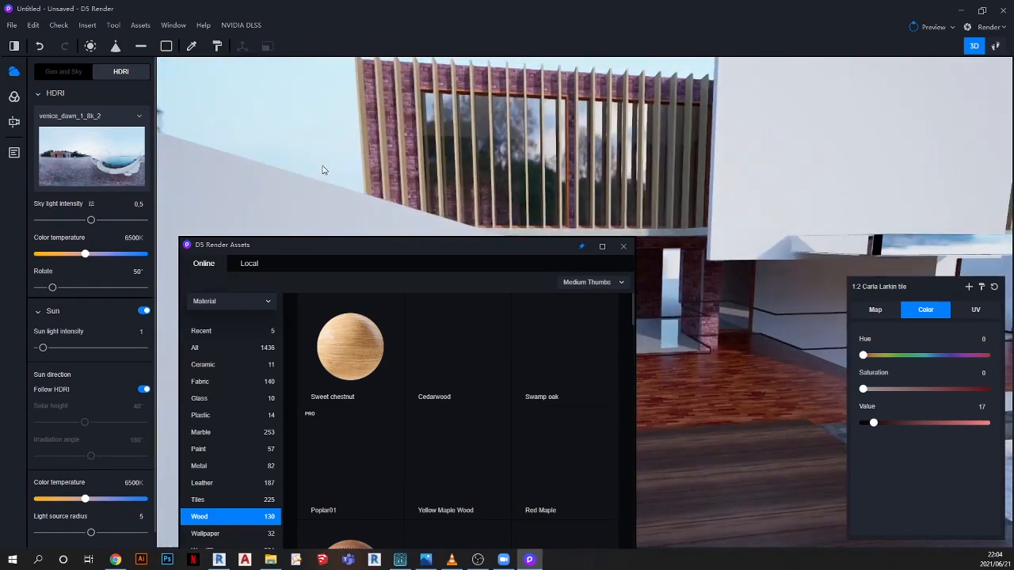
{"action": "right_click_drag", "start_coordinate": [322, 170], "coordinate": [299, 291]}
{"action": "left_click_drag", "start_coordinate": [313, 251], "coordinate": [351, 161]}
Apply the Brown Walnut Wood material to the vertical slats on the upper-floor facade
{"action": "scroll", "coordinate": [476, 353], "scroll_direction": "down", "scroll_amount": 2}
{"action": "scroll", "coordinate": [476, 353], "scroll_direction": "up", "scroll_amount": 2}
{"action": "scroll", "coordinate": [475, 352], "scroll_direction": "down", "scroll_amount": 5}
{"action": "left_click", "coordinate": [605, 355]}
{"action": "left_click_drag", "start_coordinate": [591, 158], "coordinate": [459, 264]}
{"action": "scroll", "coordinate": [361, 205], "scroll_direction": "up", "scroll_amount": 2}
{"action": "scroll", "coordinate": [361, 205], "scroll_direction": "up", "scroll_amount": 3}
{"action": "left_click", "coordinate": [385, 206]}
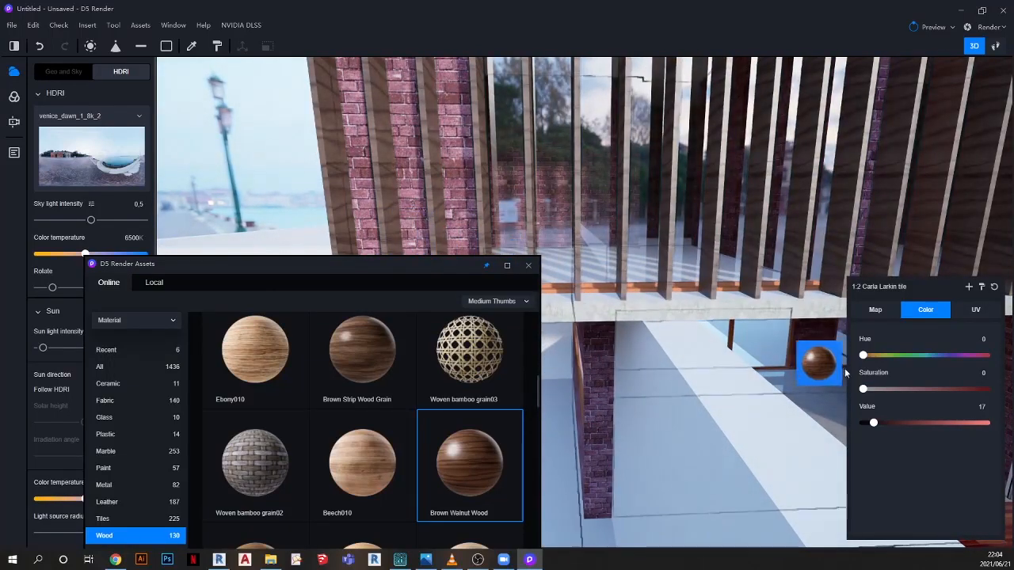
Sample the facade slats' Brown Walnut Wood and turn on triplanar mapping in its UV settings
{"action": "left_click", "coordinate": [977, 309]}
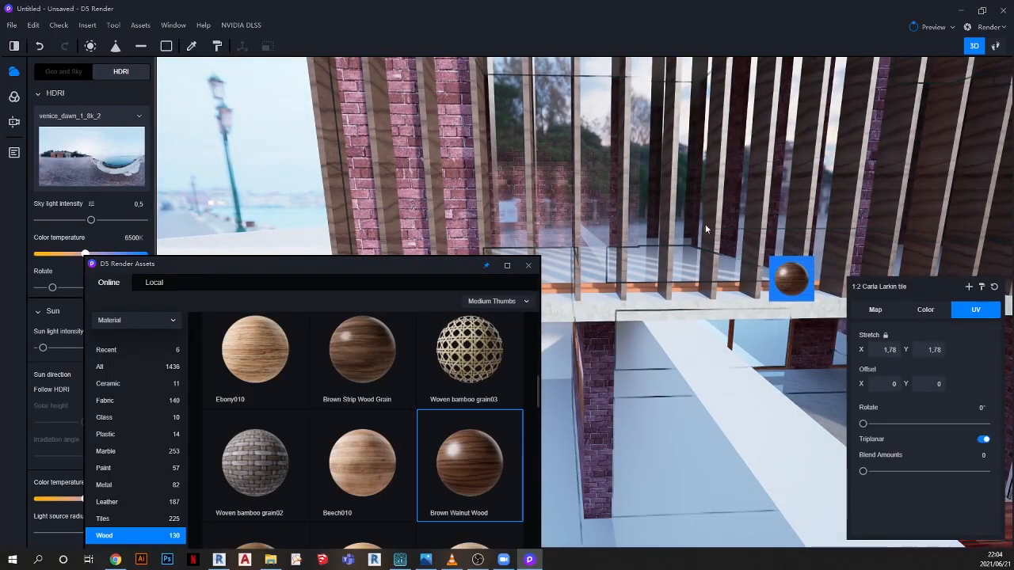
{"action": "left_click", "coordinate": [191, 46]}
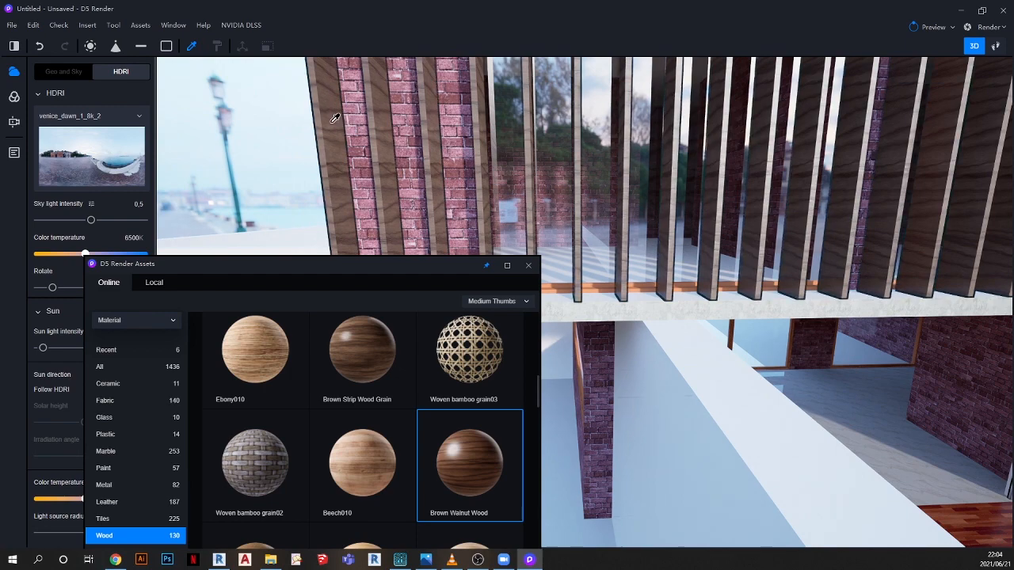
{"action": "left_click", "coordinate": [335, 119]}
{"action": "left_click", "coordinate": [983, 441]}
{"action": "right_click_drag", "start_coordinate": [601, 187], "coordinate": [723, 290]}
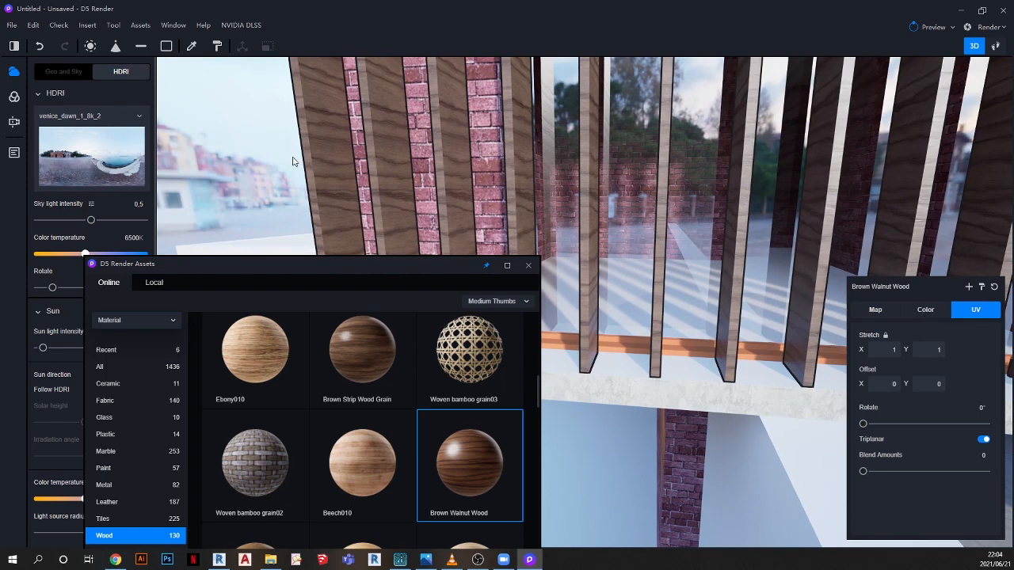
Copy the slats' adjusted Brown Walnut Wood onto the orange wood frame beside the ground-floor interior opening
{"action": "left_click", "coordinate": [191, 47]}
{"action": "left_click", "coordinate": [337, 139]}
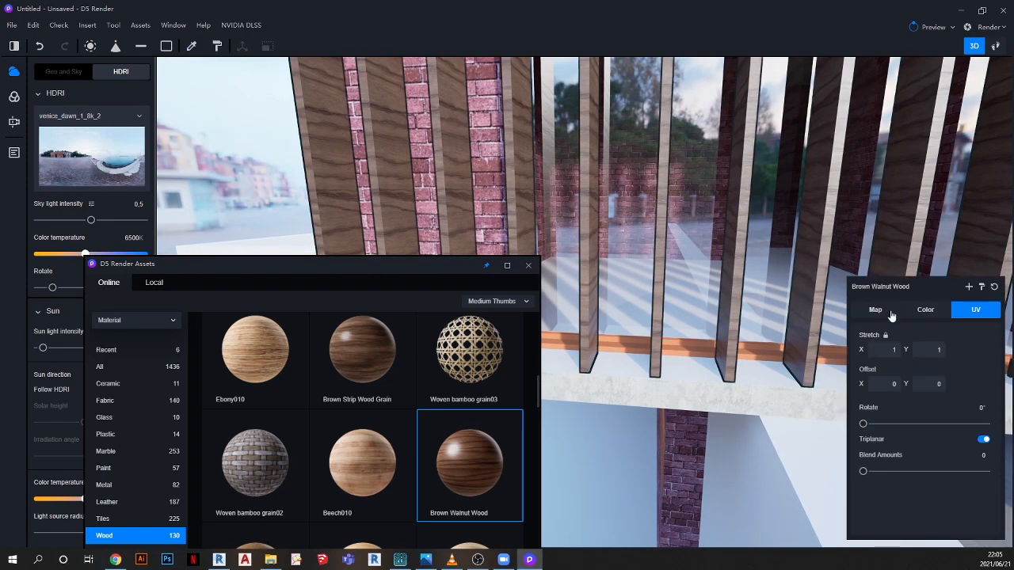
{"action": "left_click", "coordinate": [982, 289]}
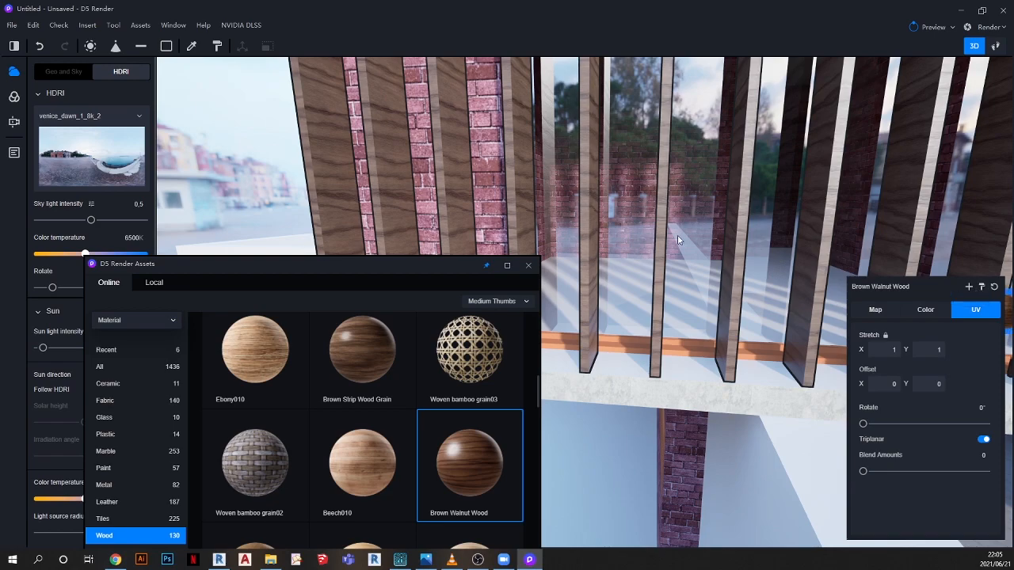
{"action": "scroll", "coordinate": [675, 193], "scroll_direction": "down", "scroll_amount": 6}
{"action": "scroll", "coordinate": [728, 265], "scroll_direction": "down", "scroll_amount": 3}
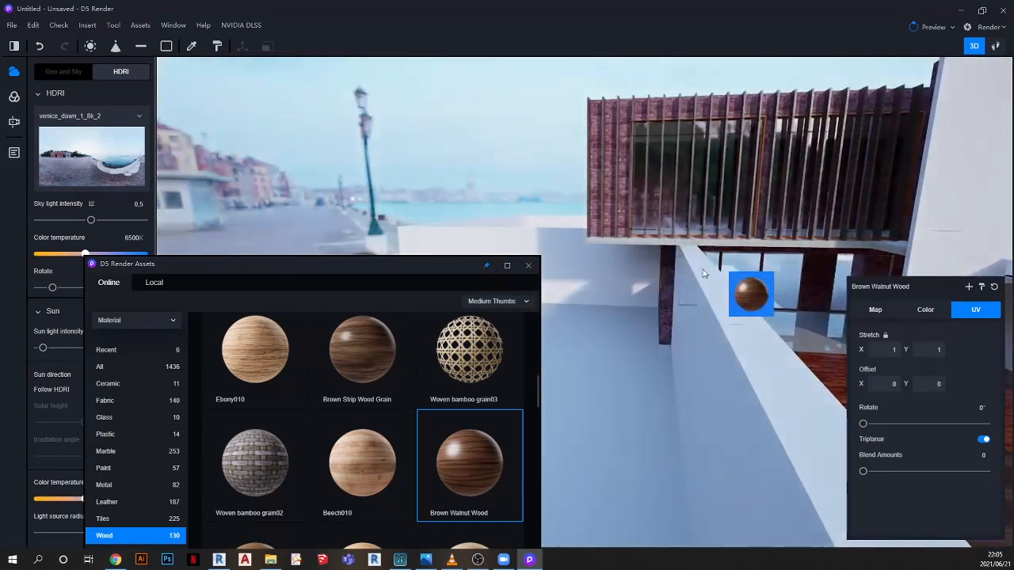
{"action": "middle_click_drag", "start_coordinate": [728, 271], "coordinate": [478, 258]}
{"action": "scroll", "coordinate": [567, 333], "scroll_direction": "up", "scroll_amount": 5}
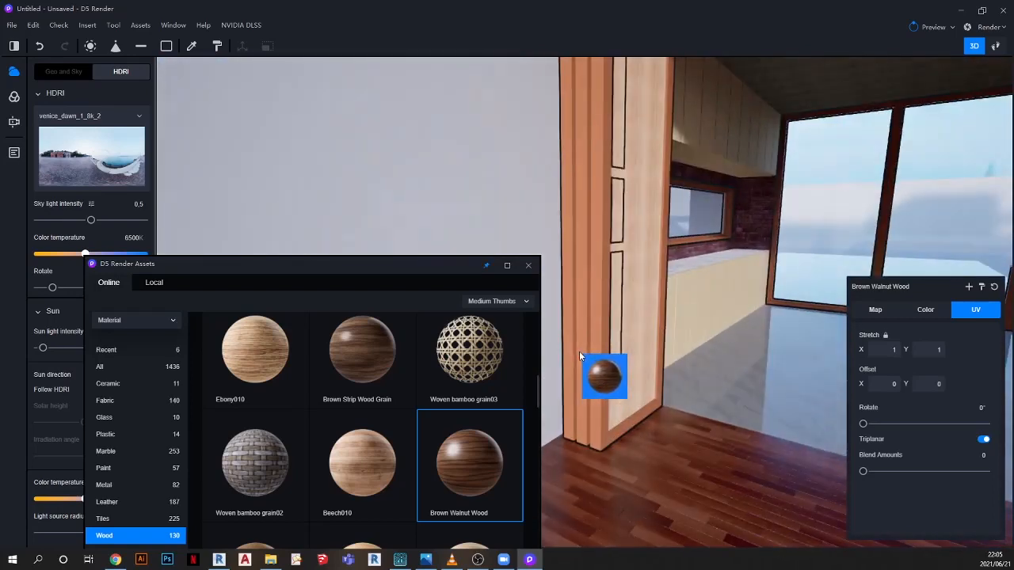
{"action": "left_click", "coordinate": [578, 351]}
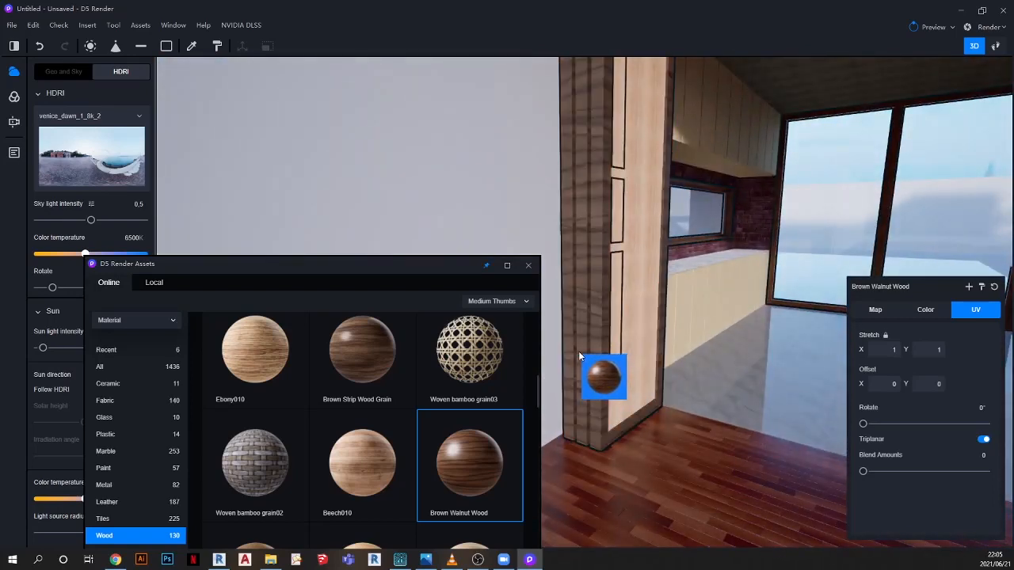
Sample the window's Basic Glass and copy it onto the light wood panel beside the ground-floor interior opening
{"action": "left_click", "coordinate": [192, 47]}
{"action": "scroll", "coordinate": [586, 273], "scroll_direction": "up", "scroll_amount": 2}
{"action": "left_click", "coordinate": [587, 274]}
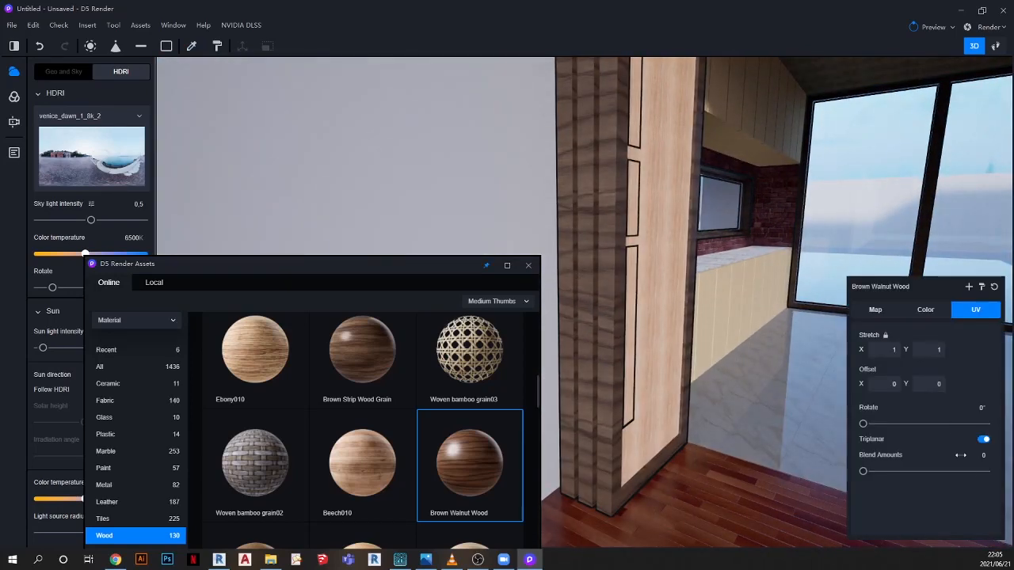
{"action": "scroll", "coordinate": [639, 335], "scroll_direction": "up", "scroll_amount": 2}
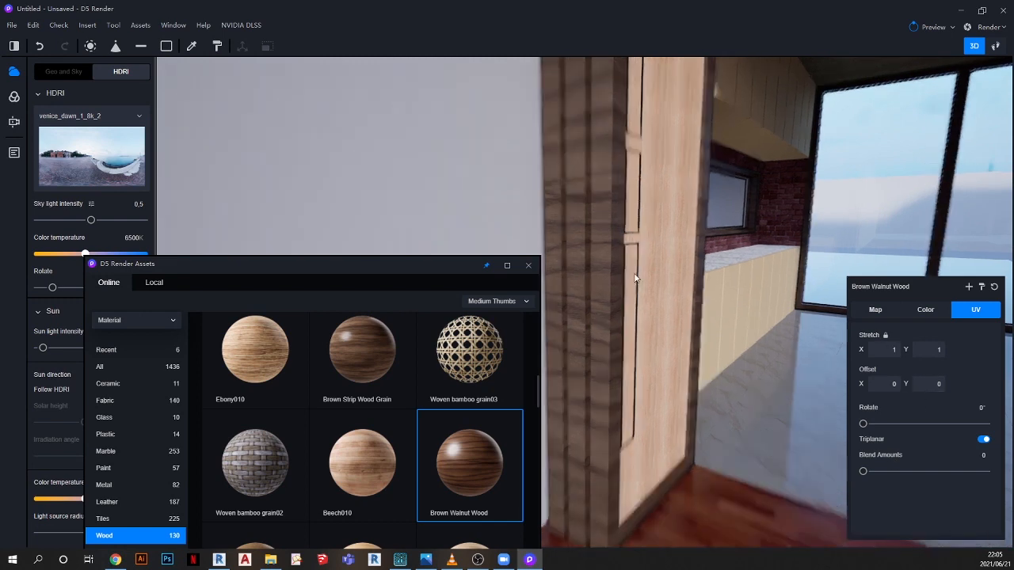
{"action": "scroll", "coordinate": [638, 336], "scroll_direction": "down", "scroll_amount": 3}
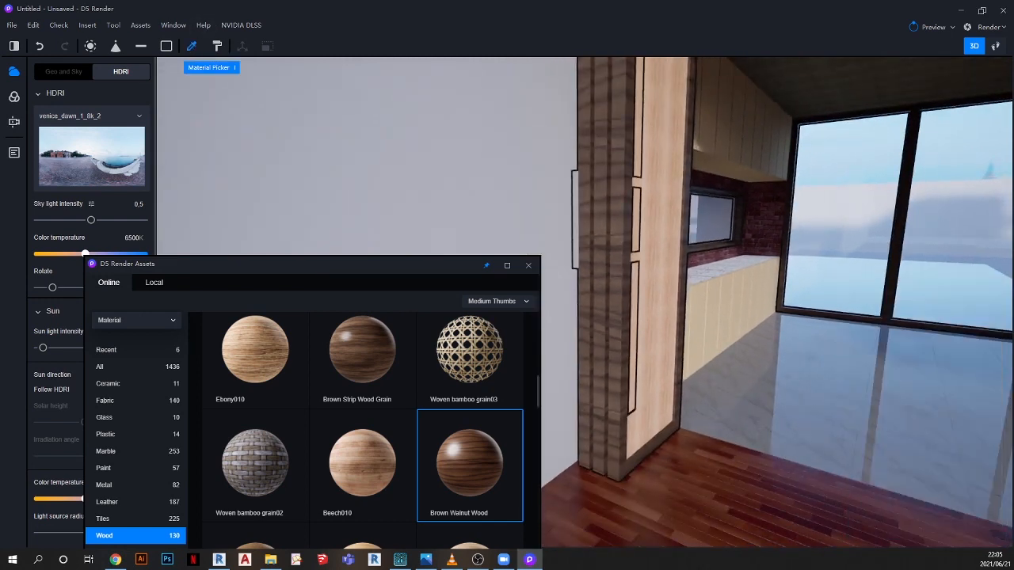
{"action": "left_click", "coordinate": [192, 47]}
{"action": "left_click", "coordinate": [874, 174]}
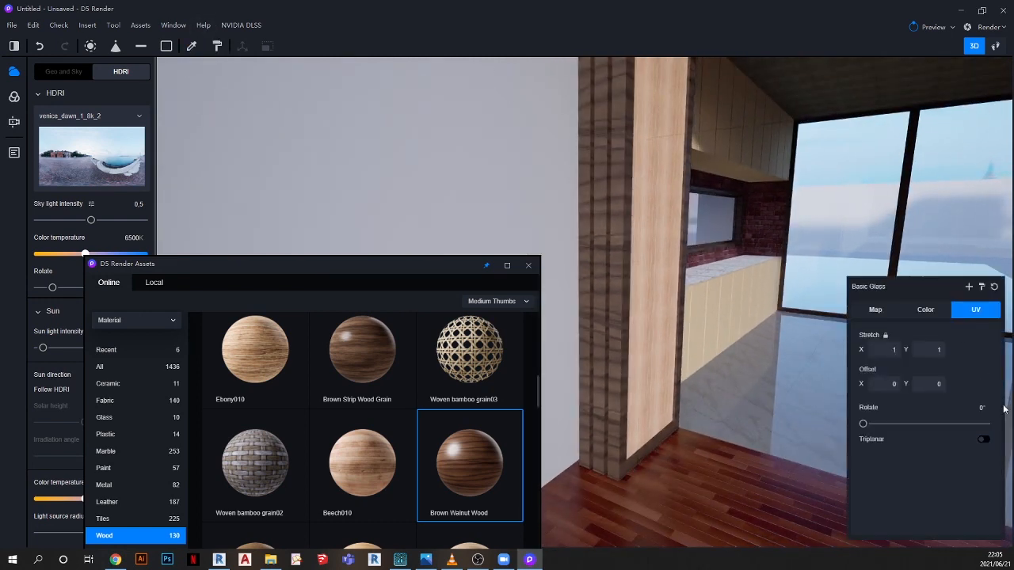
{"action": "left_click_drag", "start_coordinate": [983, 291], "coordinate": [621, 288]}
Return to the saved POOL SHOT view and close the asset library to check the whole facade
{"action": "scroll", "coordinate": [626, 289], "scroll_direction": "down", "scroll_amount": 5}
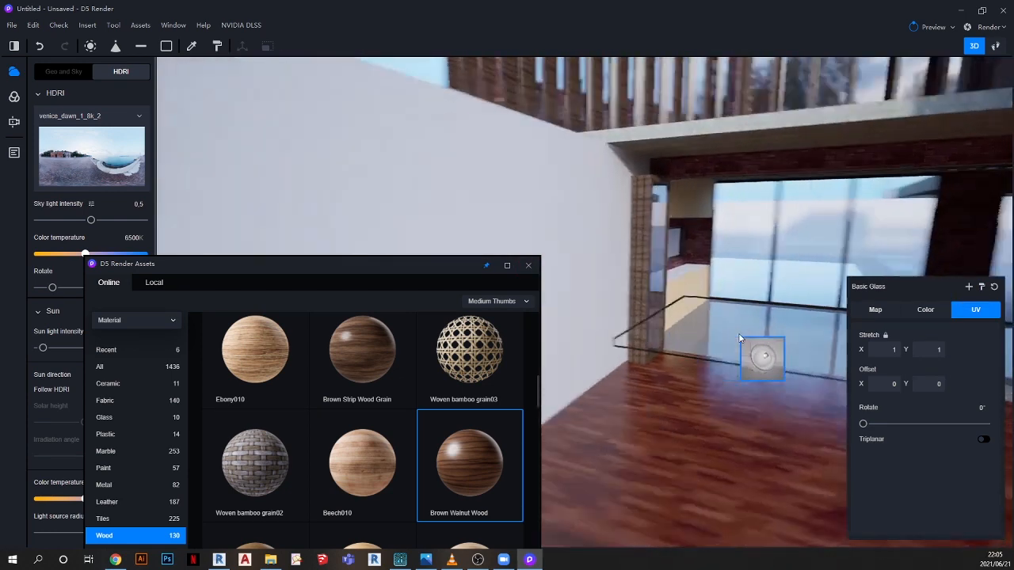
{"action": "left_click", "coordinate": [14, 154]}
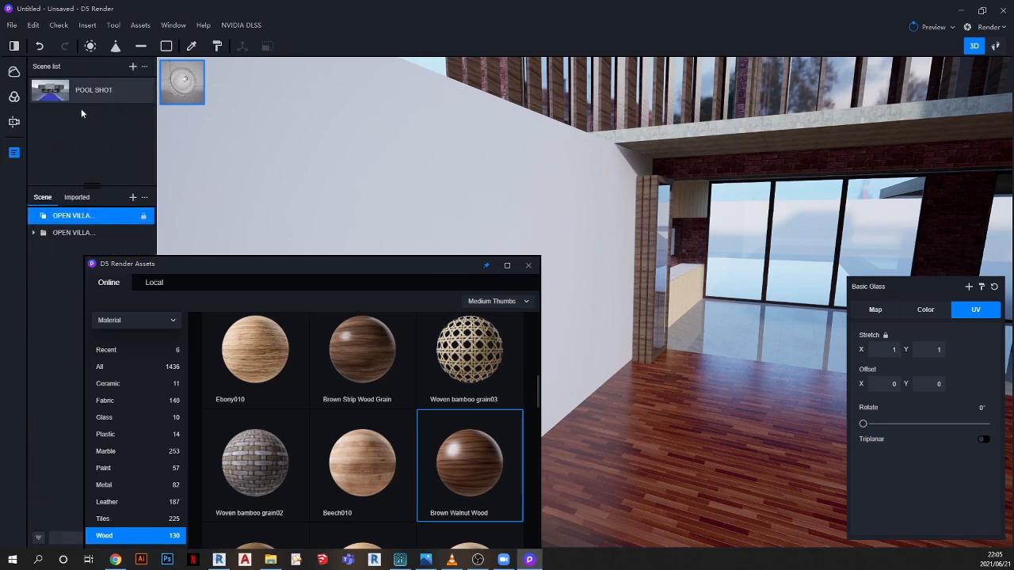
{"action": "left_click", "coordinate": [116, 103]}
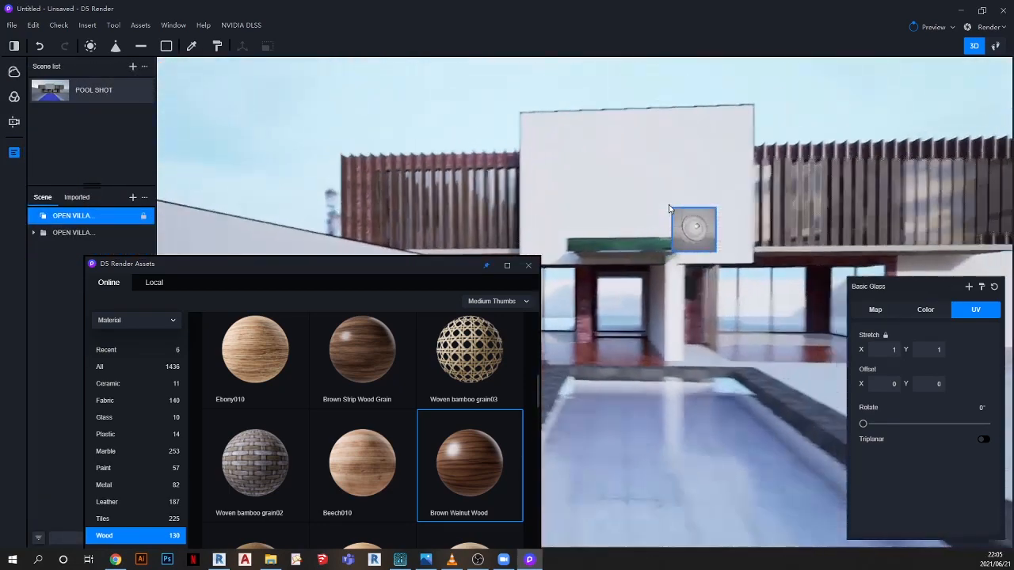
{"action": "left_click", "coordinate": [528, 266]}
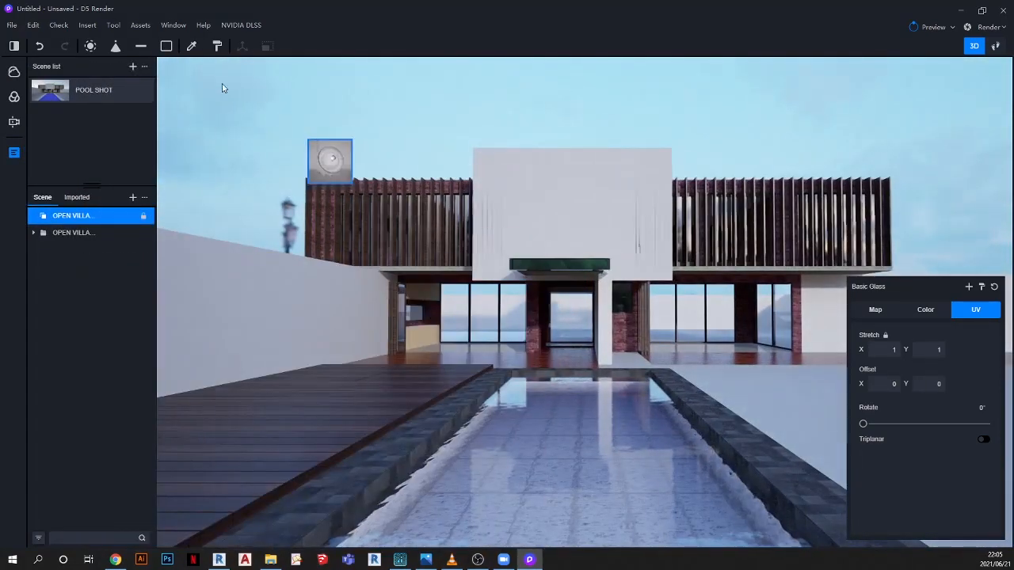
Apply the library's White Rough Wall paint to the white and red-brick entrance walls, with triplanar mapping on and a color value of 31
{"action": "left_click", "coordinate": [191, 46]}
{"action": "scroll", "coordinate": [530, 319], "scroll_direction": "up", "scroll_amount": 8}
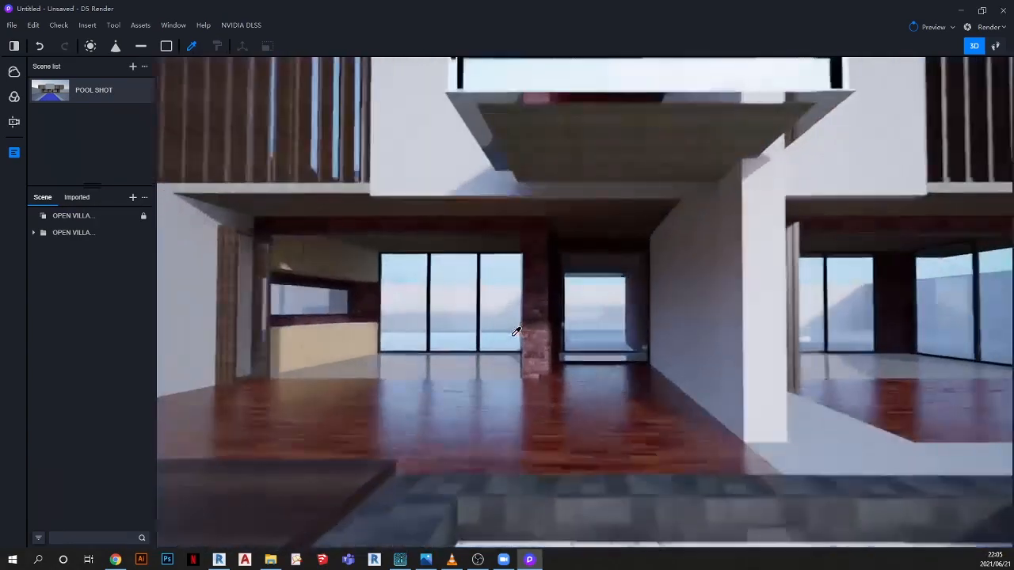
{"action": "scroll", "coordinate": [516, 332], "scroll_direction": "up", "scroll_amount": 3}
{"action": "left_click", "coordinate": [144, 28]}
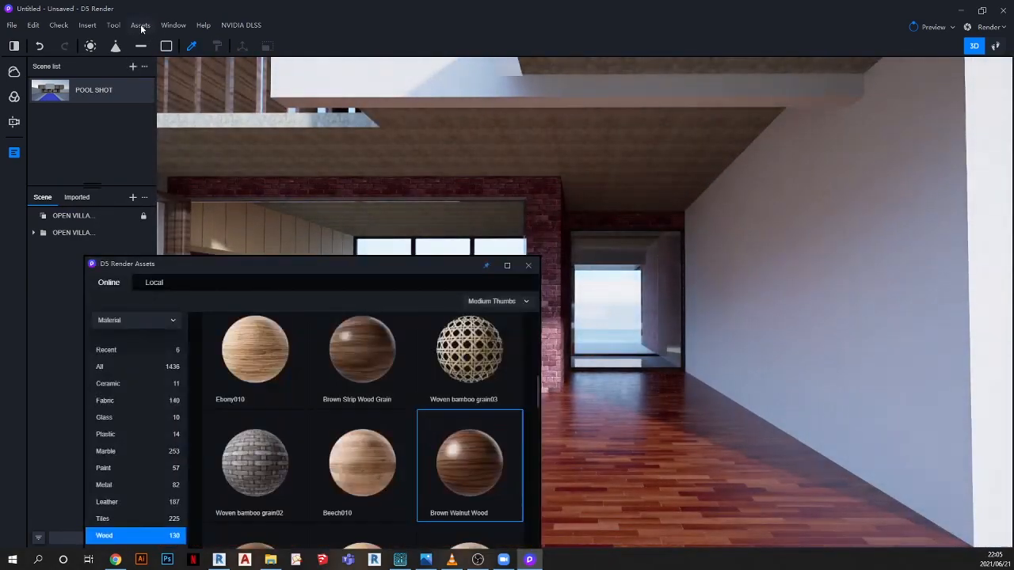
{"action": "left_click_drag", "start_coordinate": [271, 268], "coordinate": [242, 155]}
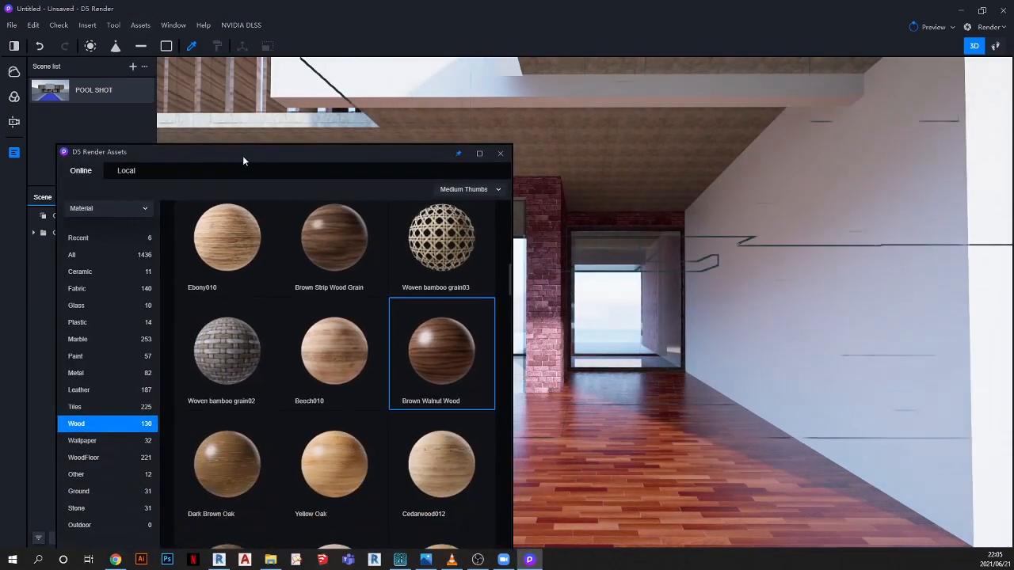
{"action": "left_click", "coordinate": [79, 356]}
{"action": "left_click_drag", "start_coordinate": [332, 266], "coordinate": [865, 286]}
{"action": "left_click_drag", "start_coordinate": [743, 276], "coordinate": [174, 79]}
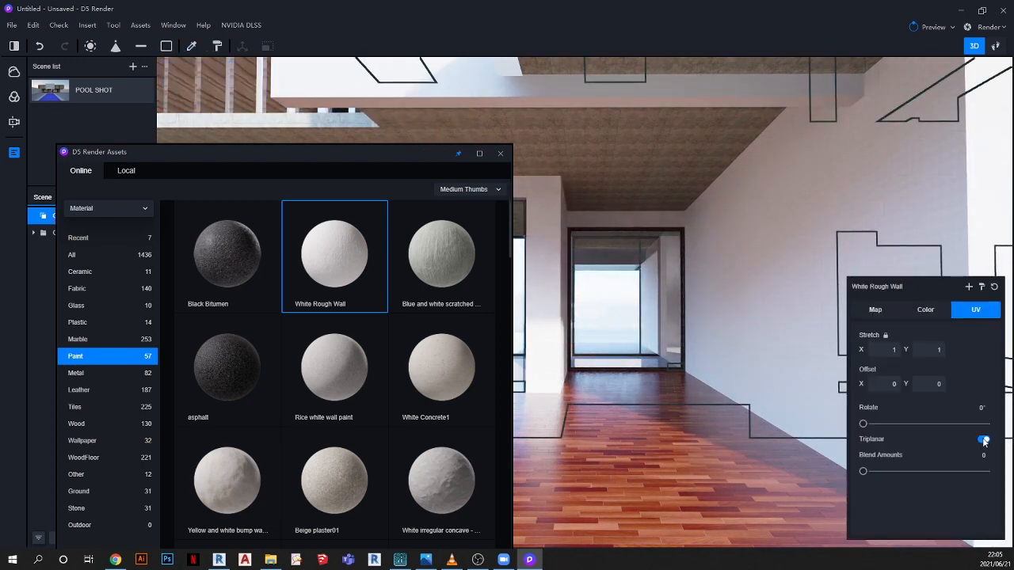
{"action": "left_click", "coordinate": [927, 312]}
{"action": "left_click_drag", "start_coordinate": [928, 423], "coordinate": [884, 423]}
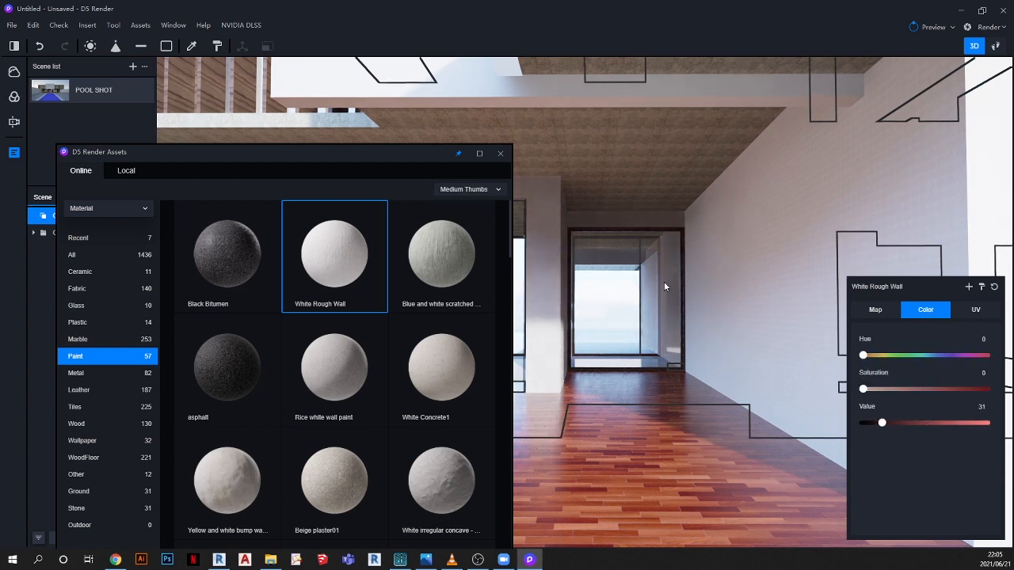
Browse the Tiles materials in the library and check the wall finish beside the entrance in the OPEN VILLA_3.png reference image
{"action": "left_click_drag", "start_coordinate": [384, 151], "coordinate": [386, 124]}
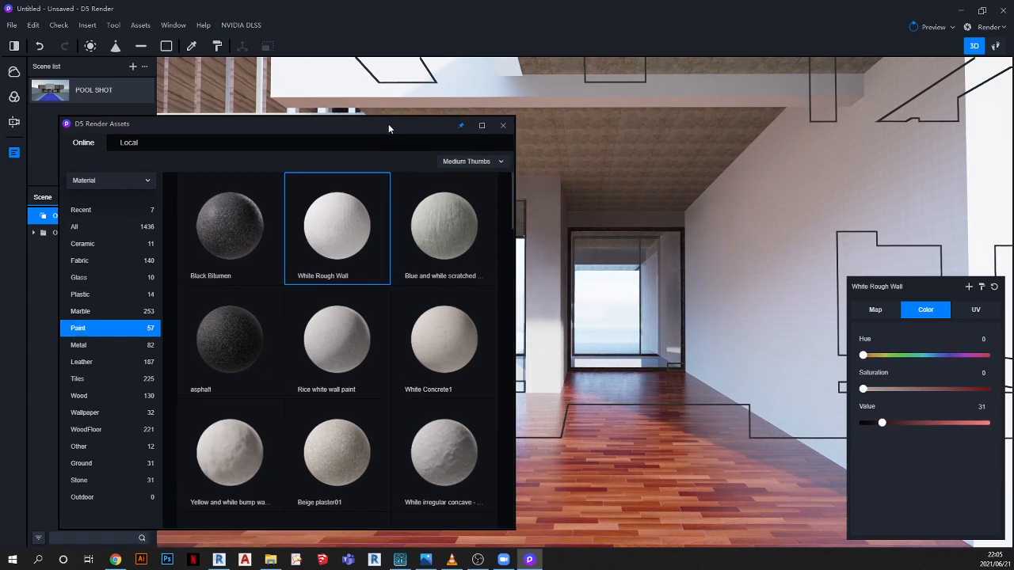
{"action": "left_click", "coordinate": [76, 380]}
{"action": "scroll", "coordinate": [330, 323], "scroll_direction": "down", "scroll_amount": 4}
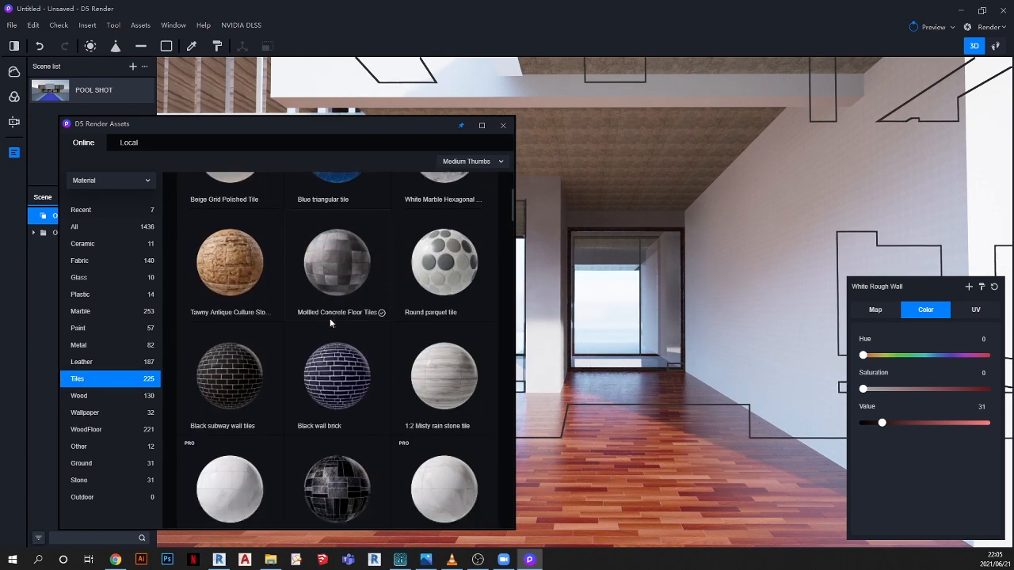
{"action": "scroll", "coordinate": [330, 323], "scroll_direction": "down", "scroll_amount": 5}
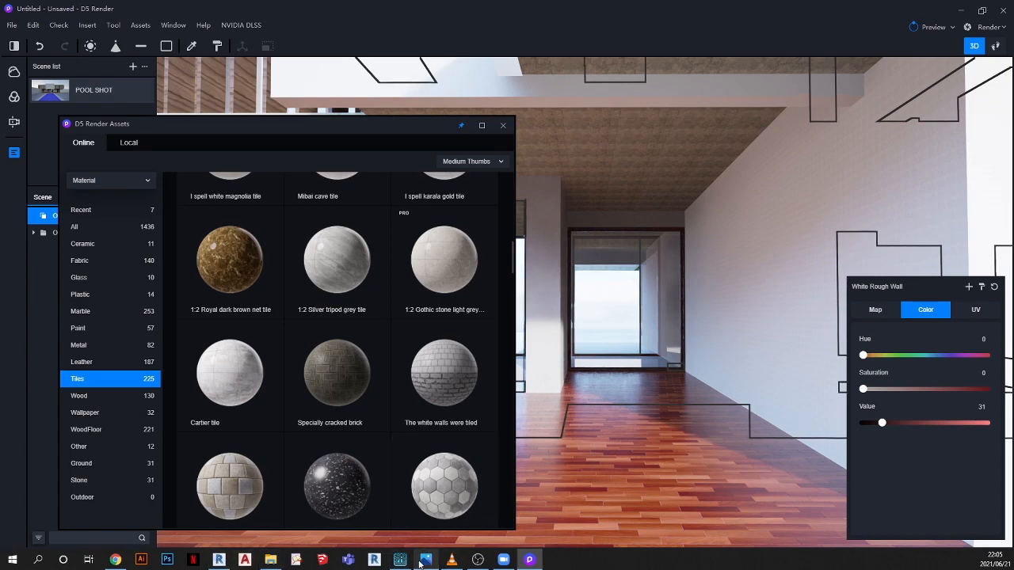
{"action": "left_click", "coordinate": [422, 562]}
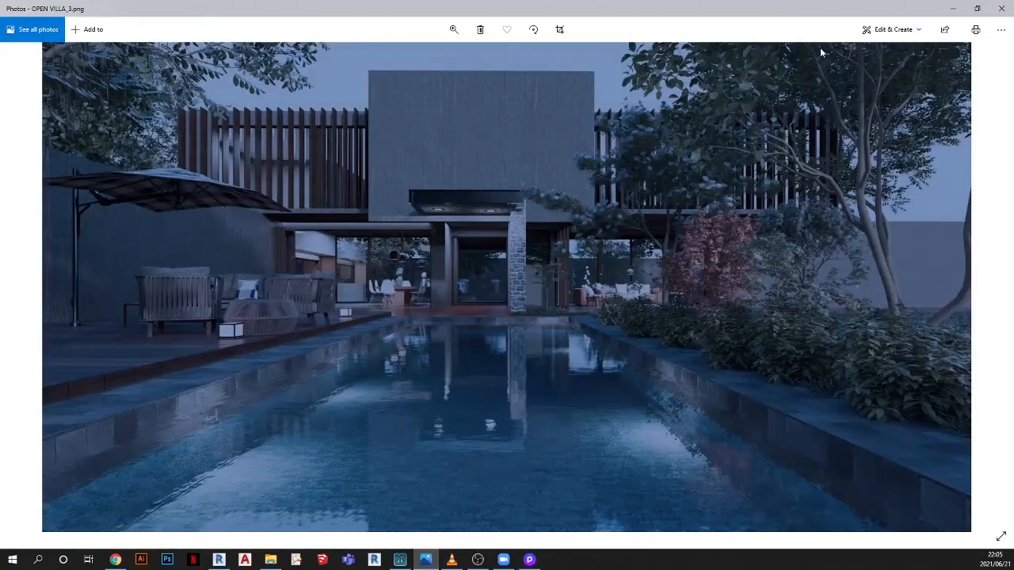
{"action": "left_click", "coordinate": [953, 8]}
Find Dark Cultural Stone on the second page of Tiles materials and apply it to the long side wall of the entrance
{"action": "scroll", "coordinate": [441, 321], "scroll_direction": "down", "scroll_amount": 3}
{"action": "scroll", "coordinate": [441, 334], "scroll_direction": "down", "scroll_amount": 10}
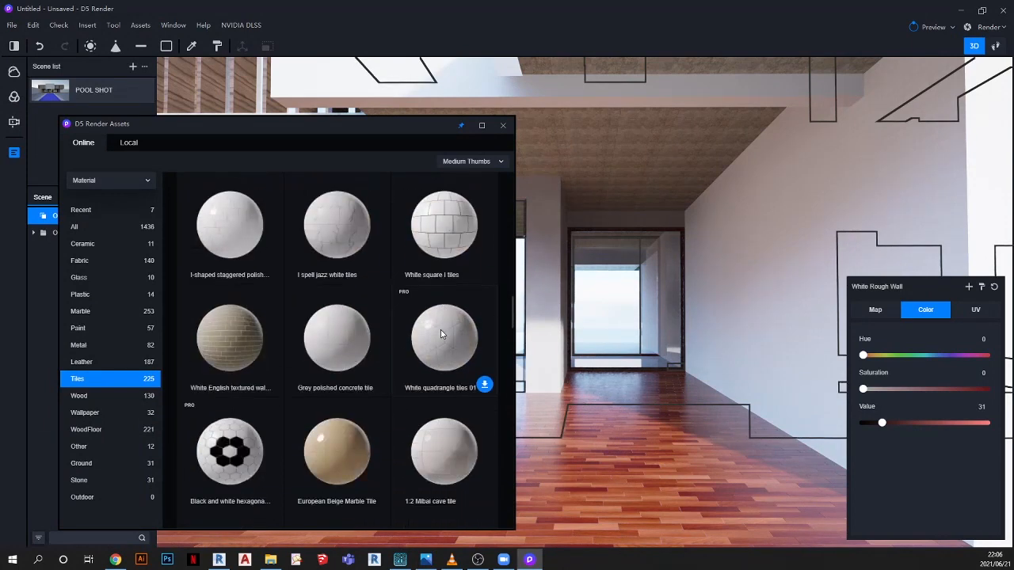
{"action": "scroll", "coordinate": [444, 341], "scroll_direction": "down", "scroll_amount": 10}
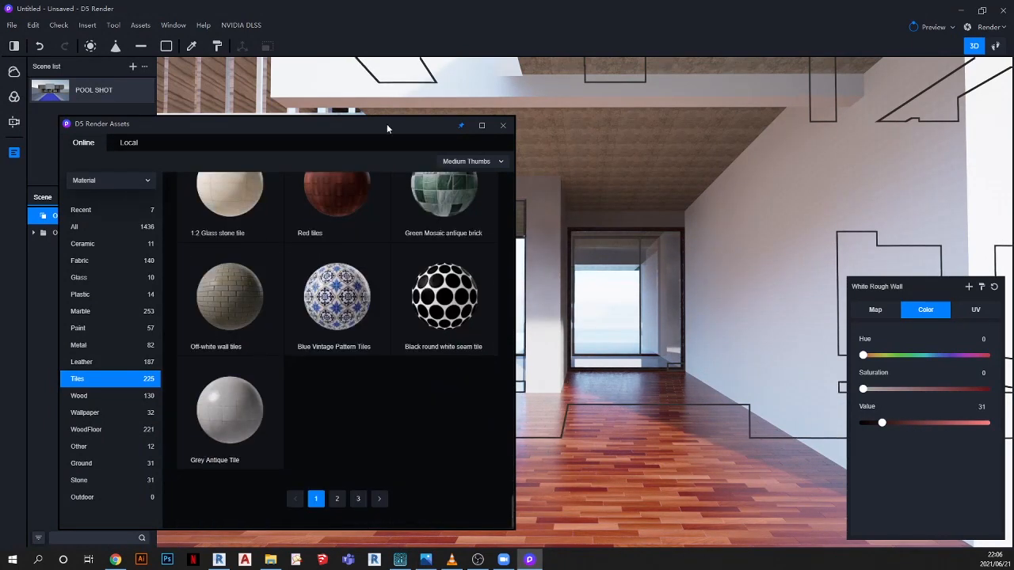
{"action": "left_click_drag", "start_coordinate": [388, 129], "coordinate": [411, 81]}
{"action": "left_click", "coordinate": [361, 451]}
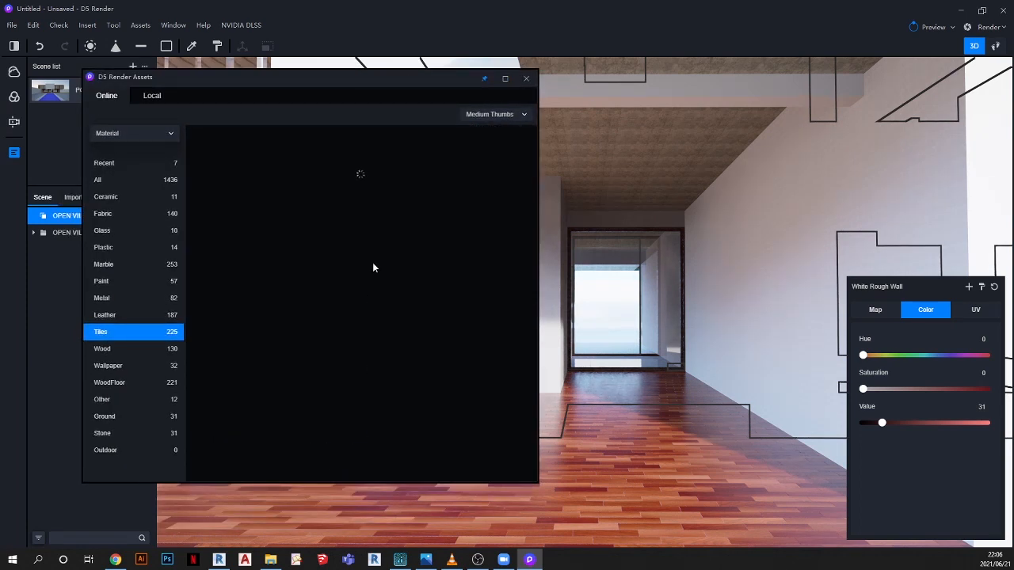
{"action": "scroll", "coordinate": [369, 286], "scroll_direction": "down", "scroll_amount": 10}
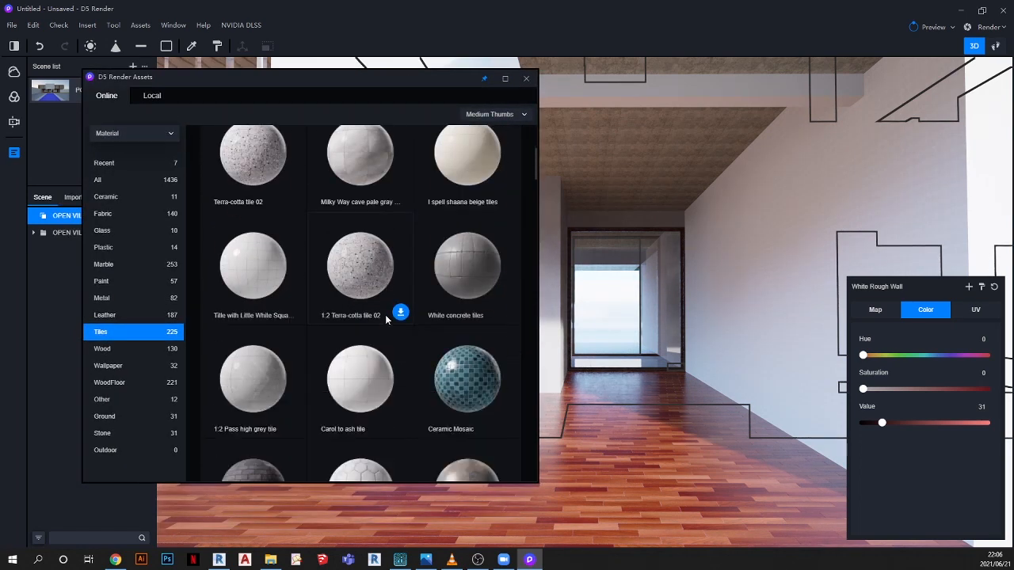
{"action": "scroll", "coordinate": [386, 320], "scroll_direction": "down", "scroll_amount": 8}
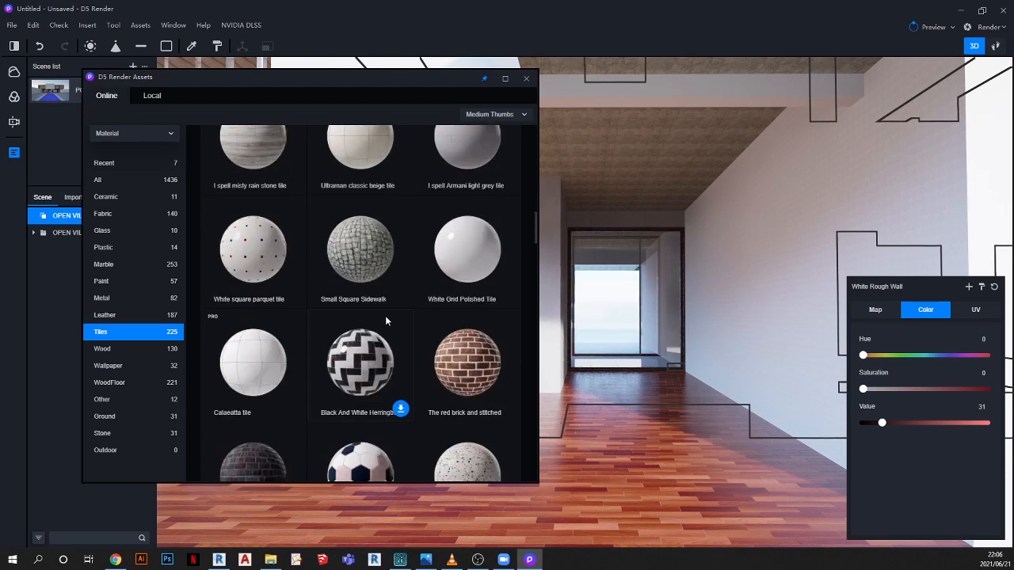
{"action": "scroll", "coordinate": [386, 321], "scroll_direction": "down", "scroll_amount": 6}
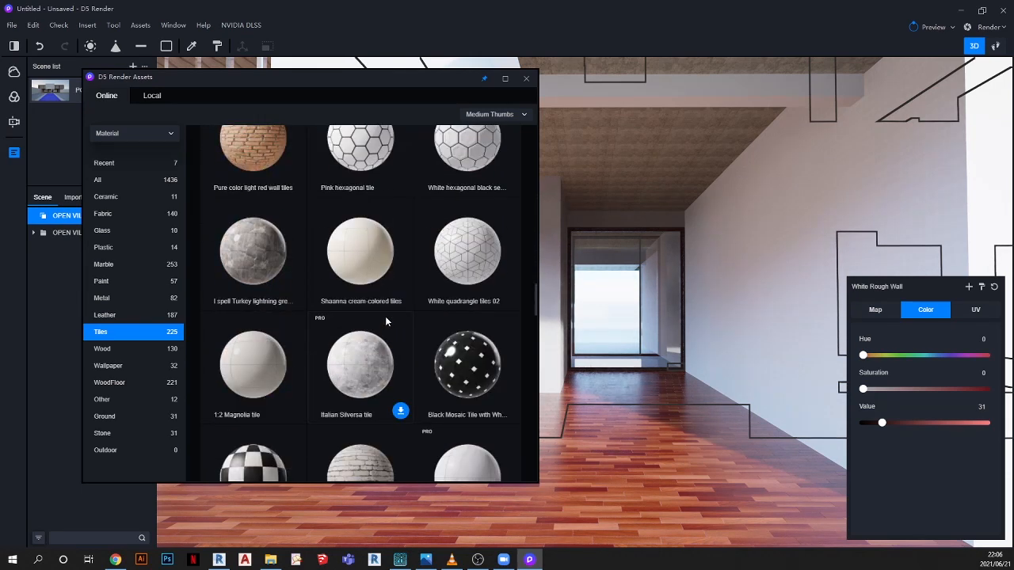
{"action": "scroll", "coordinate": [385, 317], "scroll_direction": "down", "scroll_amount": 3}
{"action": "left_click", "coordinate": [372, 349]}
{"action": "left_click_drag", "start_coordinate": [361, 332], "coordinate": [681, 313]}
Sample the Dark Cultural Stone on the entrance side wall and turn on triplanar mapping for it
{"action": "left_click", "coordinate": [190, 47]}
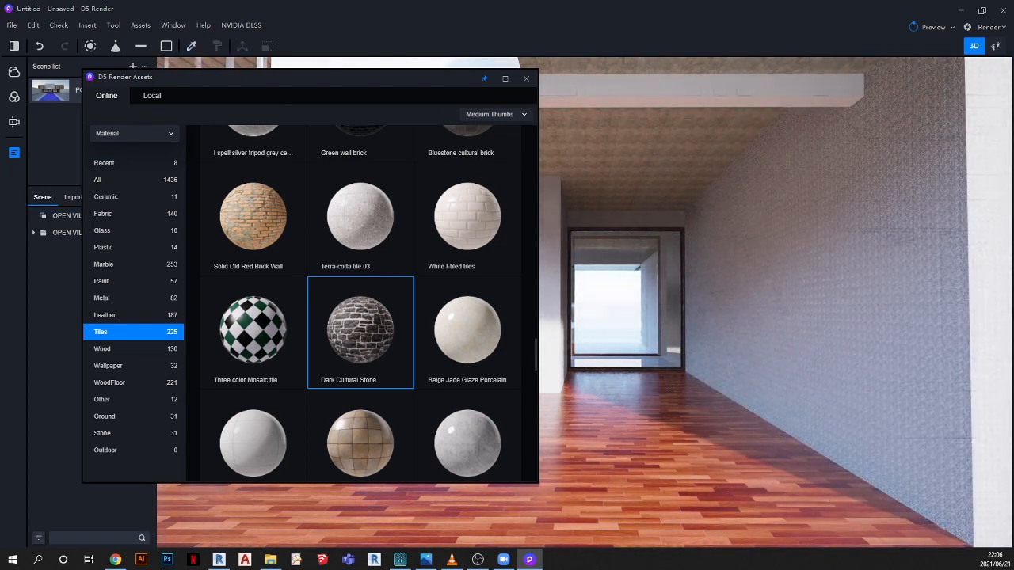
{"action": "left_click", "coordinate": [191, 47]}
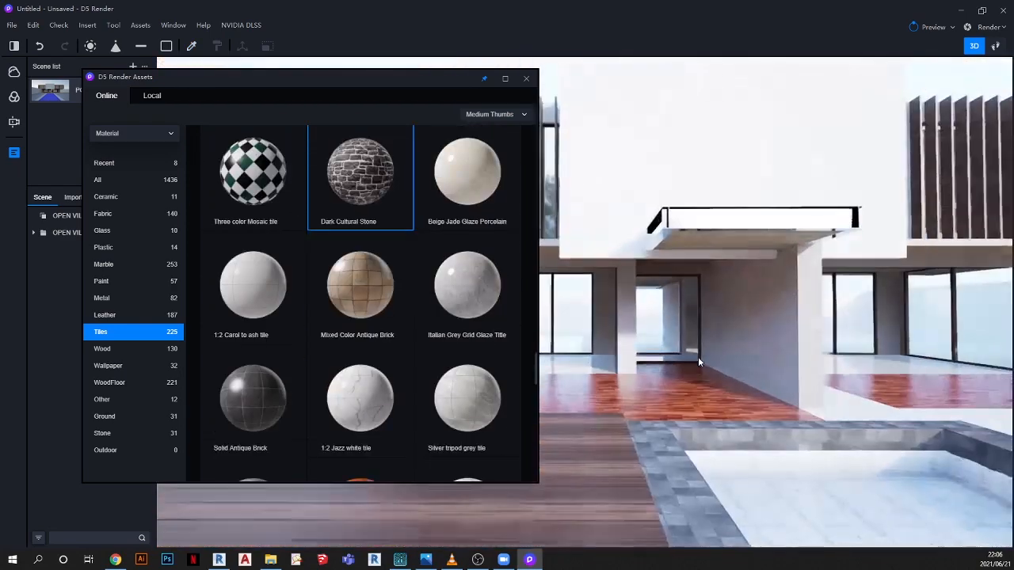
{"action": "left_click", "coordinate": [194, 47]}
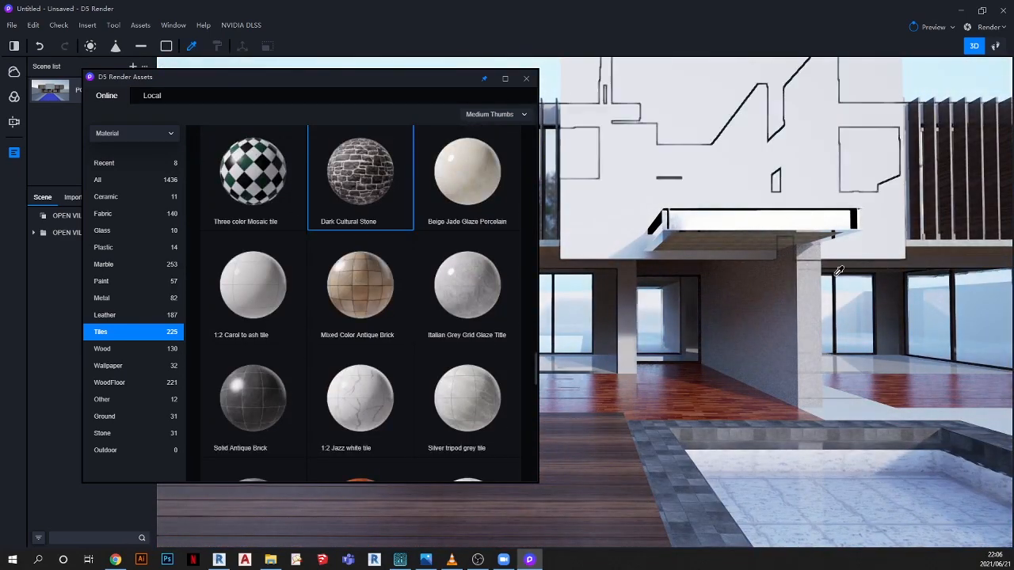
{"action": "left_click", "coordinate": [813, 295]}
{"action": "left_click", "coordinate": [977, 310]}
{"action": "left_click", "coordinate": [985, 440]}
Darken the entrance wall's Dark Cultural Stone by setting its color value to 24
{"action": "scroll", "coordinate": [791, 304], "scroll_direction": "up", "scroll_amount": 5}
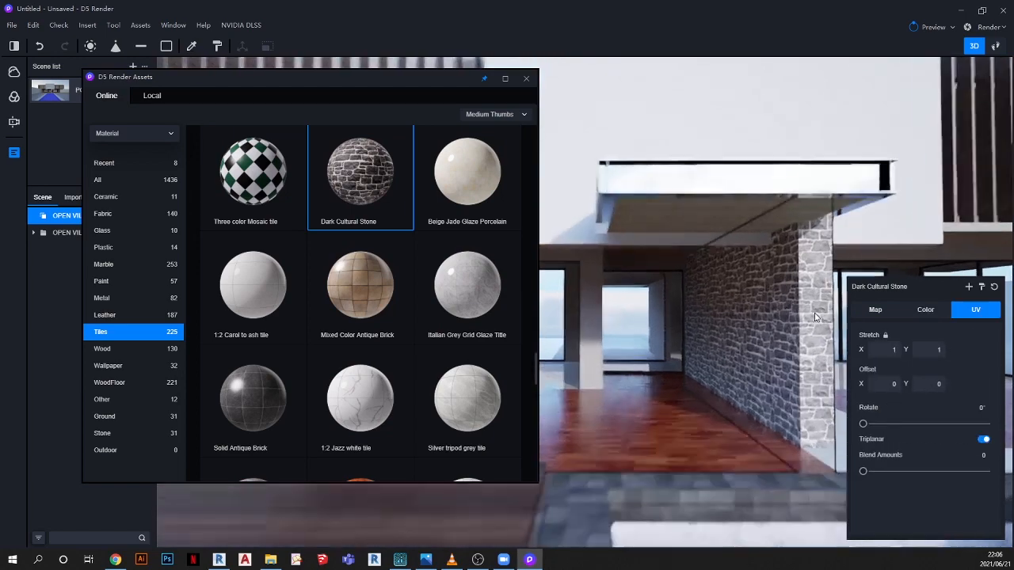
{"action": "right_click_drag", "start_coordinate": [772, 312], "coordinate": [820, 332]}
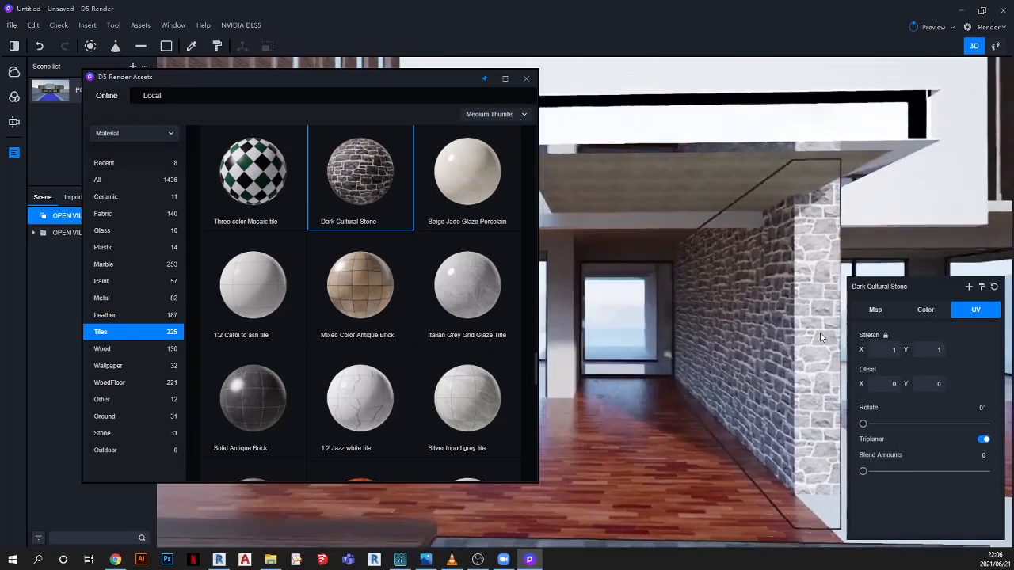
{"action": "left_click", "coordinate": [923, 312]}
{"action": "left_click_drag", "start_coordinate": [924, 423], "coordinate": [879, 424]}
Find Black metal among the library's Metal materials and apply it to the canopy above the entrance
{"action": "scroll", "coordinate": [679, 317], "scroll_direction": "down", "scroll_amount": 4}
{"action": "right_click_drag", "start_coordinate": [717, 287], "coordinate": [734, 318]}
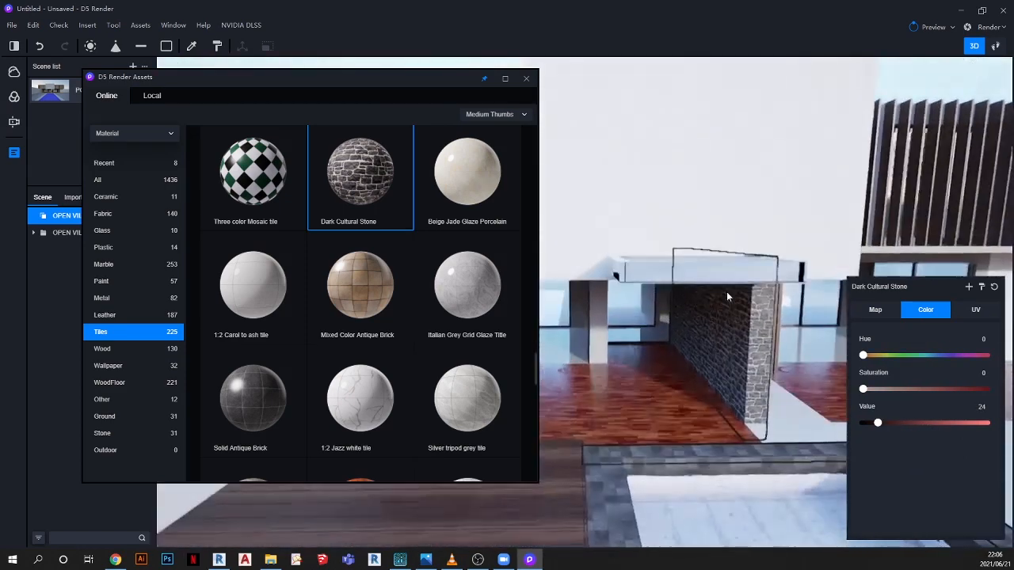
{"action": "left_click", "coordinate": [102, 299]}
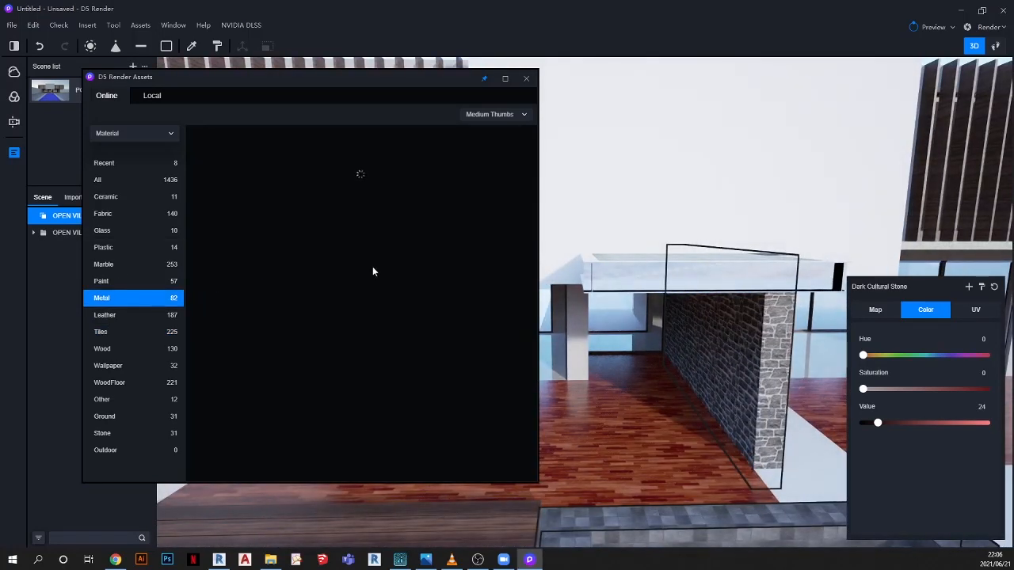
{"action": "scroll", "coordinate": [388, 270], "scroll_direction": "down", "scroll_amount": 6}
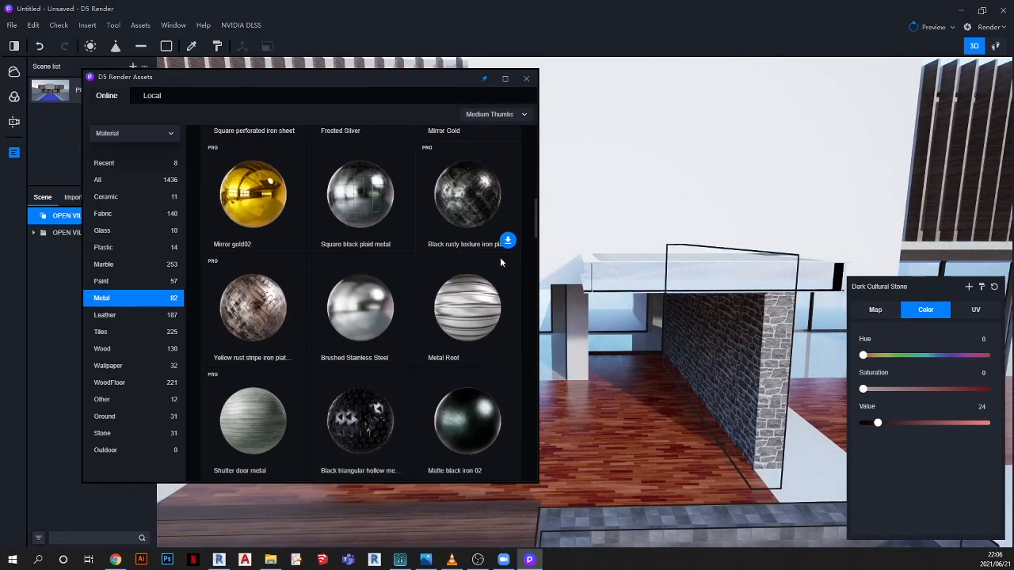
{"action": "scroll", "coordinate": [432, 282], "scroll_direction": "down", "scroll_amount": 10}
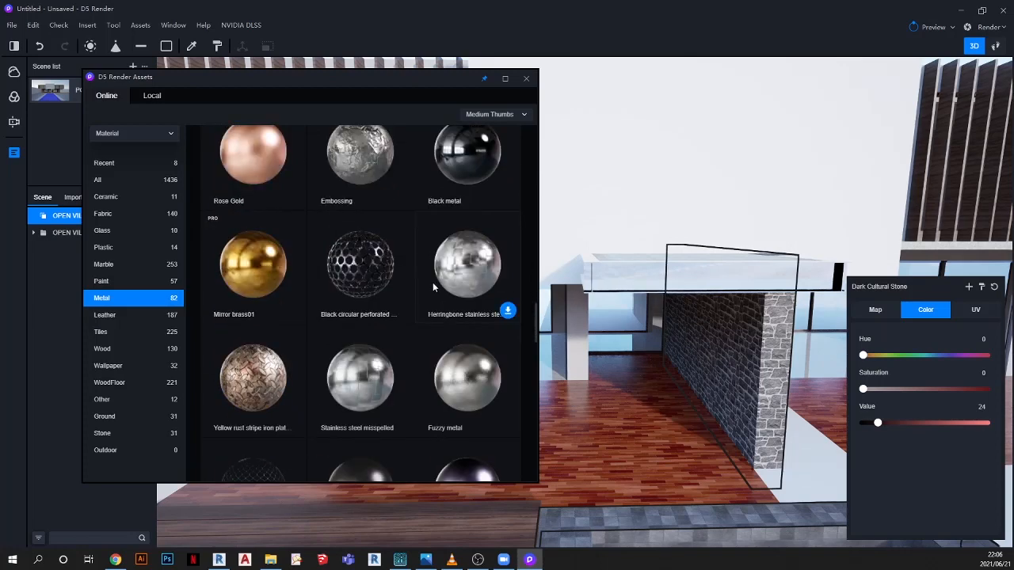
{"action": "scroll", "coordinate": [436, 277], "scroll_direction": "down", "scroll_amount": 3}
{"action": "scroll", "coordinate": [436, 275], "scroll_direction": "up", "scroll_amount": 6}
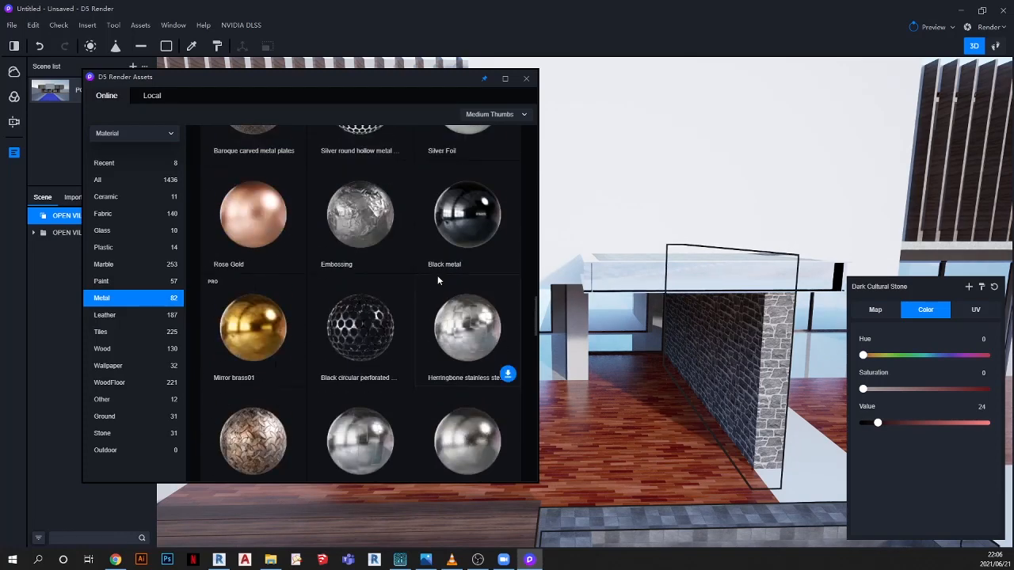
{"action": "scroll", "coordinate": [438, 277], "scroll_direction": "up", "scroll_amount": 2}
{"action": "scroll", "coordinate": [437, 278], "scroll_direction": "down", "scroll_amount": 2}
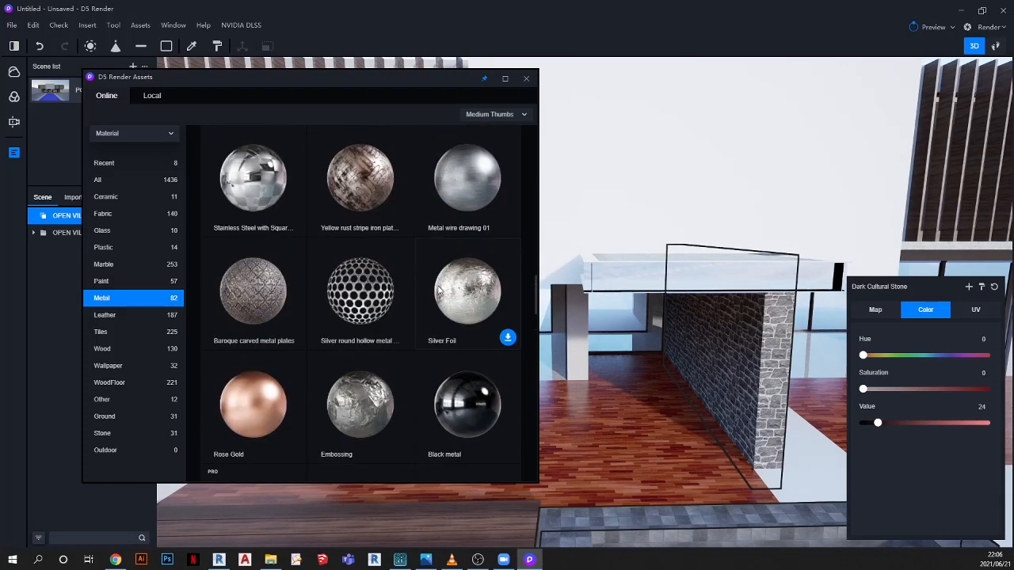
{"action": "left_click_drag", "start_coordinate": [456, 394], "coordinate": [723, 300]}
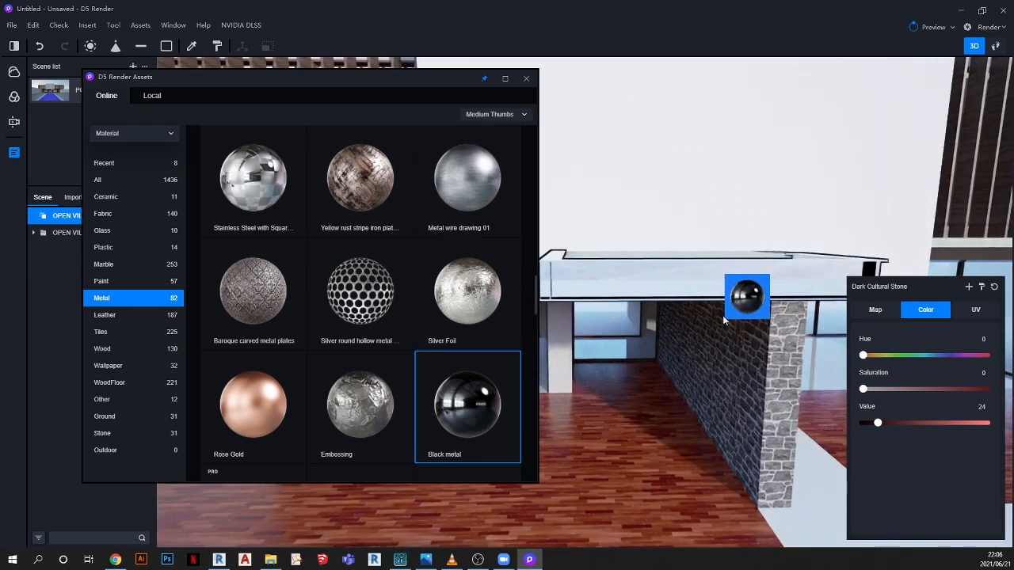
{"action": "left_click_drag", "start_coordinate": [654, 265], "coordinate": [737, 283]}
Sample the entrance canopy's Black metal and open its UV settings
{"action": "left_click", "coordinate": [190, 48]}
{"action": "scroll", "coordinate": [607, 278], "scroll_direction": "up", "scroll_amount": 3}
{"action": "left_click", "coordinate": [606, 278]}
{"action": "left_click", "coordinate": [975, 309]}
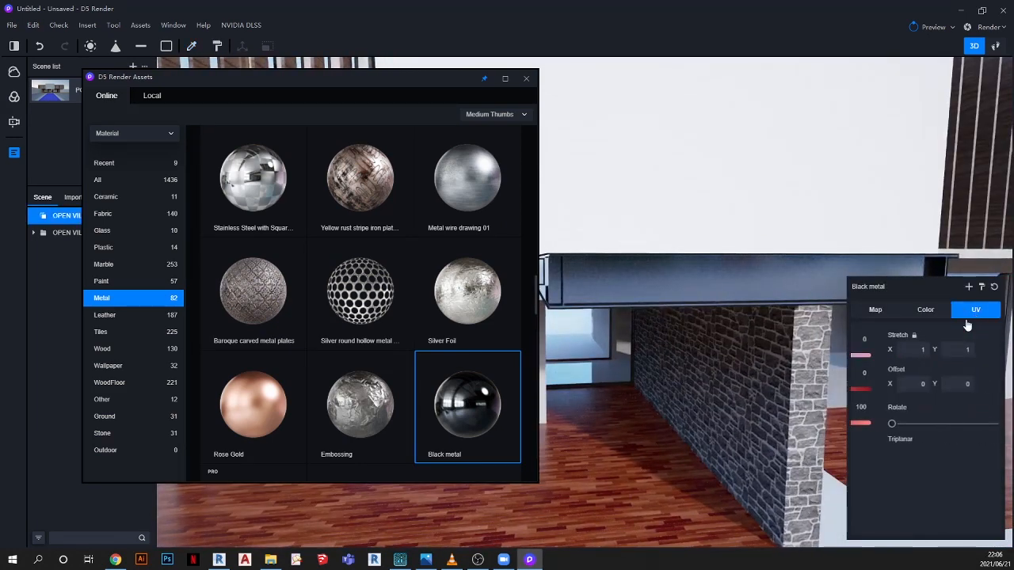
Turn on triplanar mapping for the entrance canopy's Black metal material and set its colour value to 43
{"action": "left_click", "coordinate": [984, 440]}
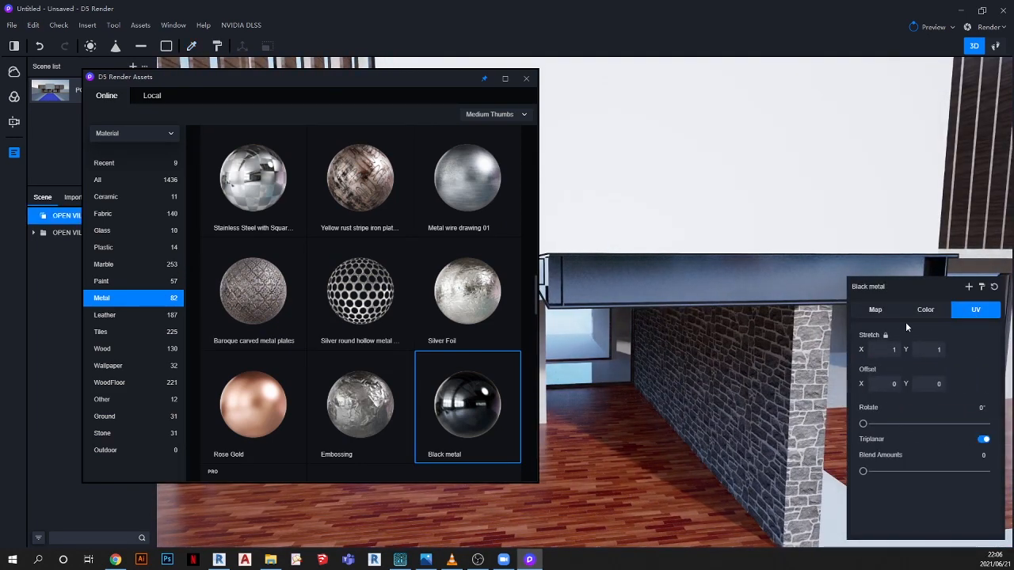
{"action": "left_click", "coordinate": [926, 310]}
{"action": "left_click_drag", "start_coordinate": [924, 423], "coordinate": [891, 423]}
{"action": "scroll", "coordinate": [681, 284], "scroll_direction": "down", "scroll_amount": 5}
{"action": "right_click_drag", "start_coordinate": [726, 220], "coordinate": [670, 253]}
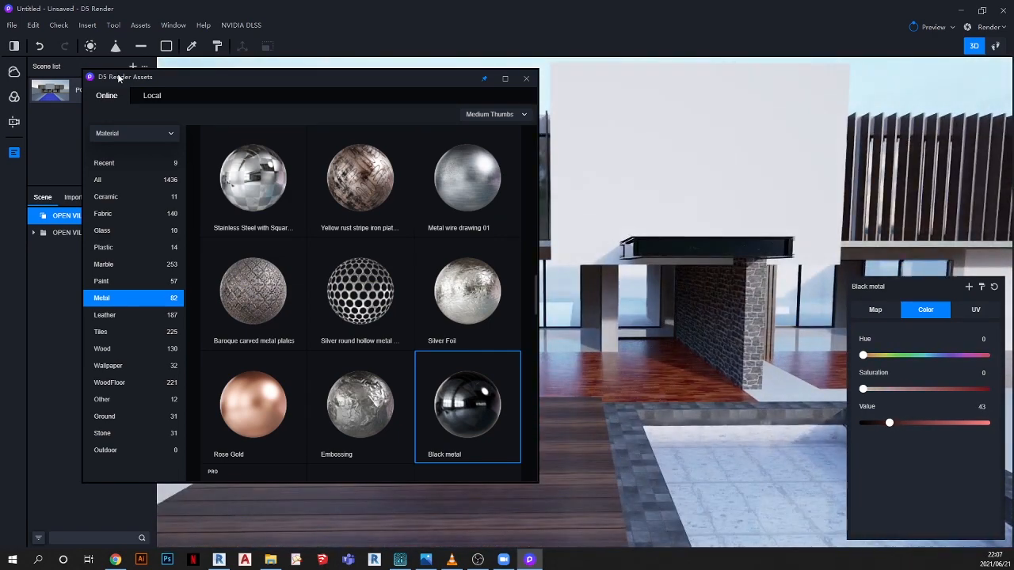
Look through the Tiles category of the online material library for a finish for the large upper wall
{"action": "left_click_drag", "start_coordinate": [119, 77], "coordinate": [175, 324]}
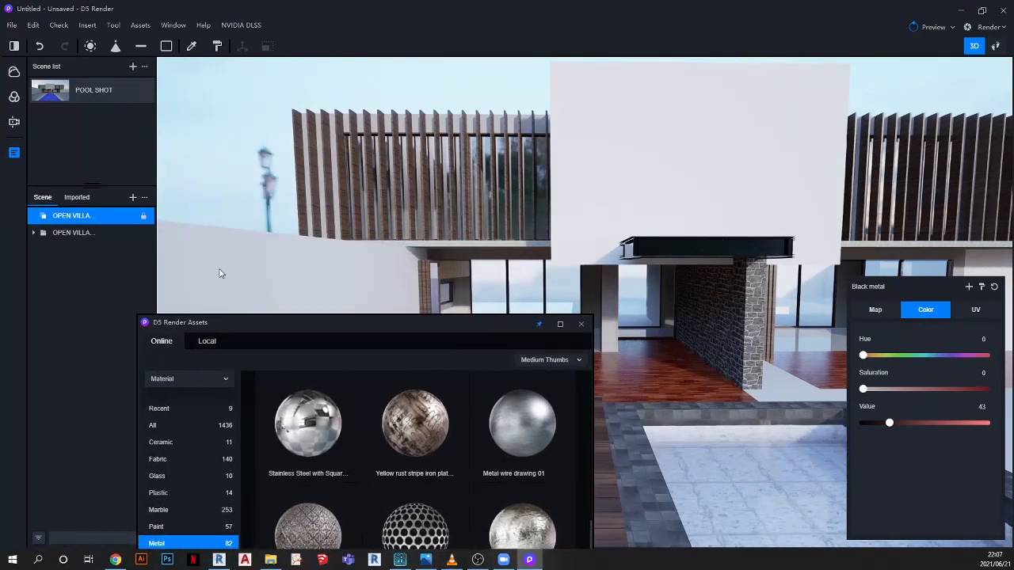
{"action": "right_click_drag", "start_coordinate": [664, 224], "coordinate": [688, 340]}
{"action": "scroll", "coordinate": [706, 221], "scroll_direction": "up", "scroll_amount": 5}
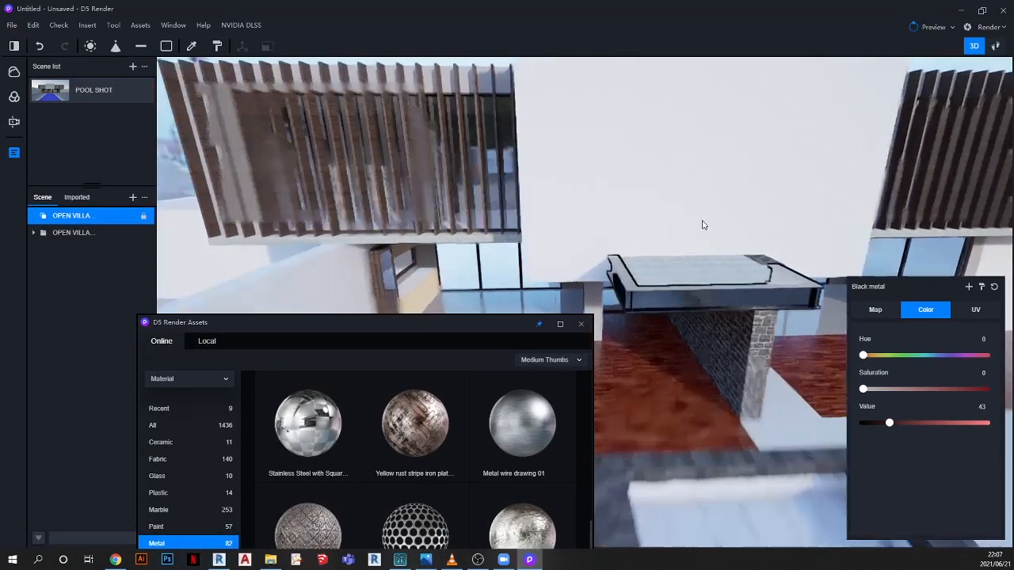
{"action": "left_click_drag", "start_coordinate": [510, 320], "coordinate": [585, 102]}
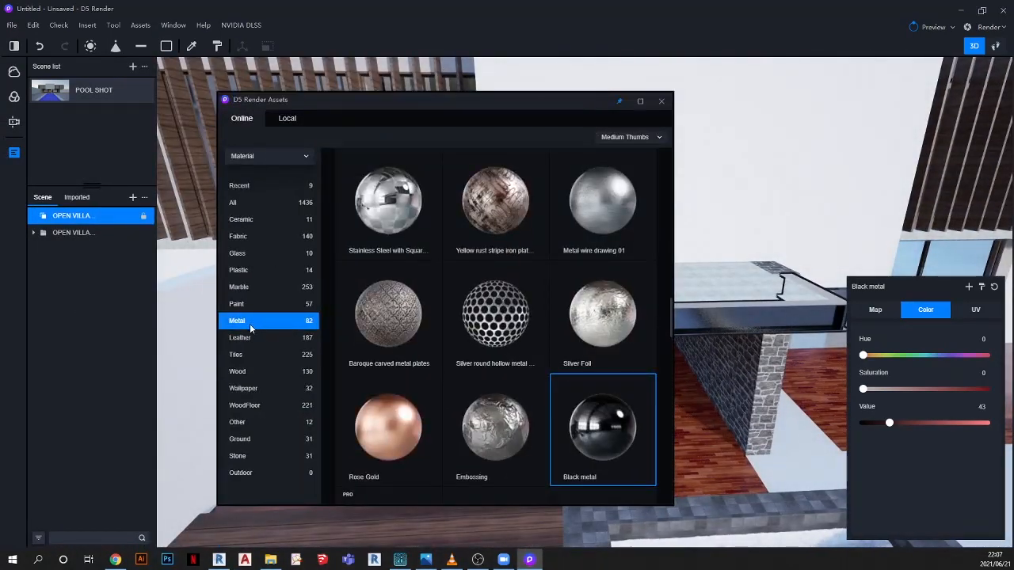
{"action": "left_click", "coordinate": [248, 354]}
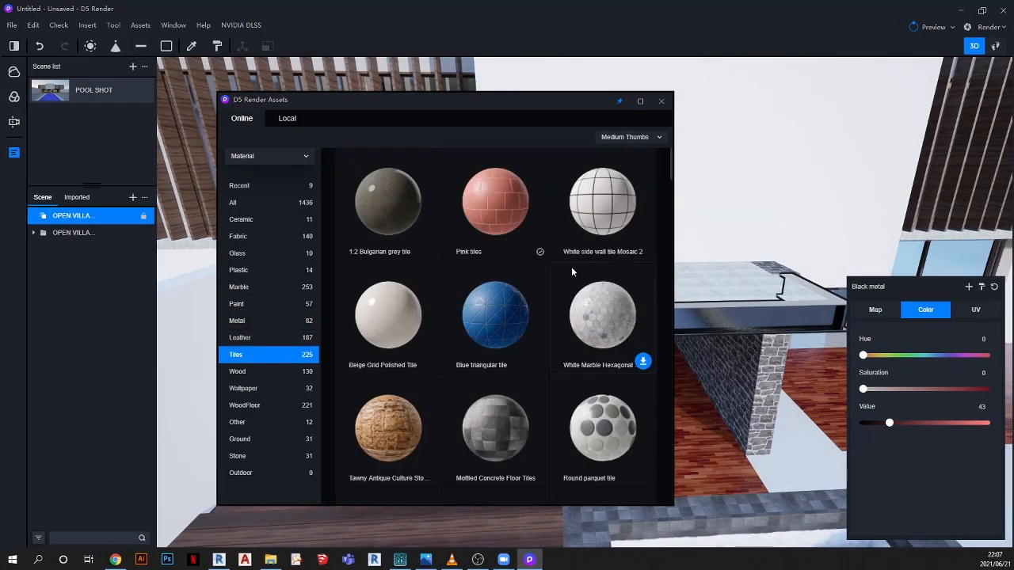
{"action": "scroll", "coordinate": [568, 287], "scroll_direction": "down", "scroll_amount": 5}
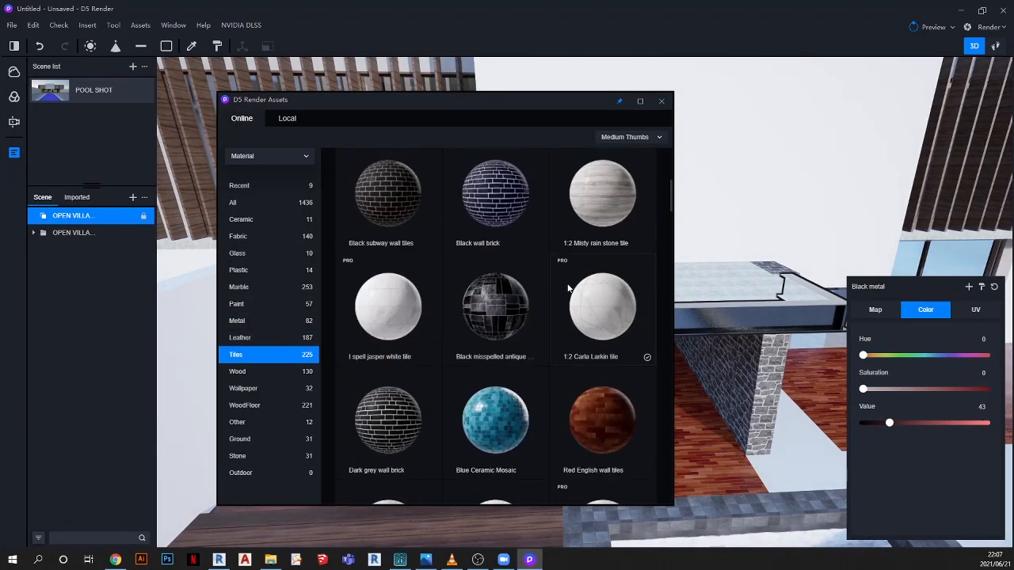
{"action": "scroll", "coordinate": [568, 289], "scroll_direction": "up", "scroll_amount": 5}
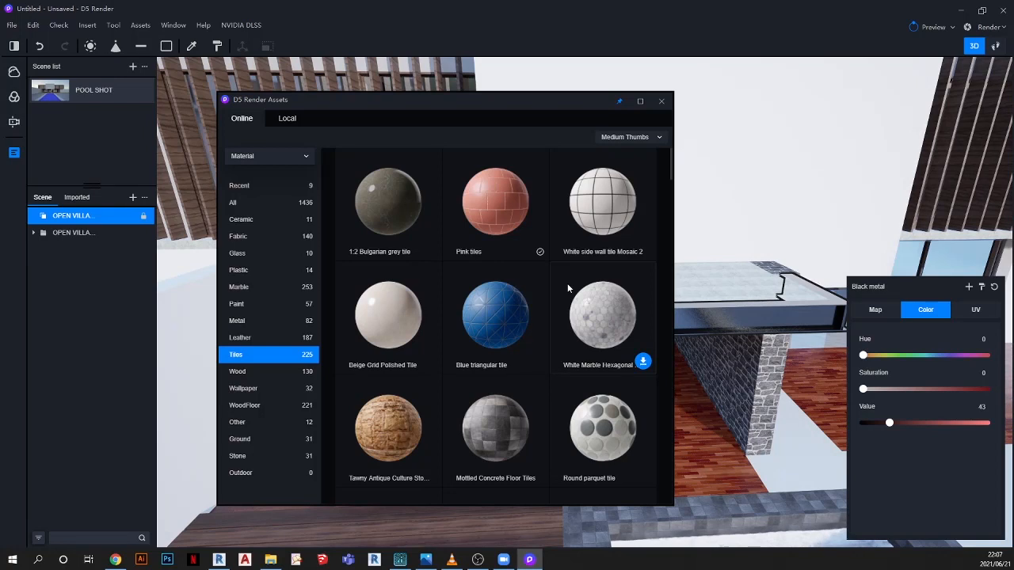
Apply the Blue and white scratched wall paint from the Paint category to the large wall above the entrance
{"action": "left_click", "coordinate": [248, 305]}
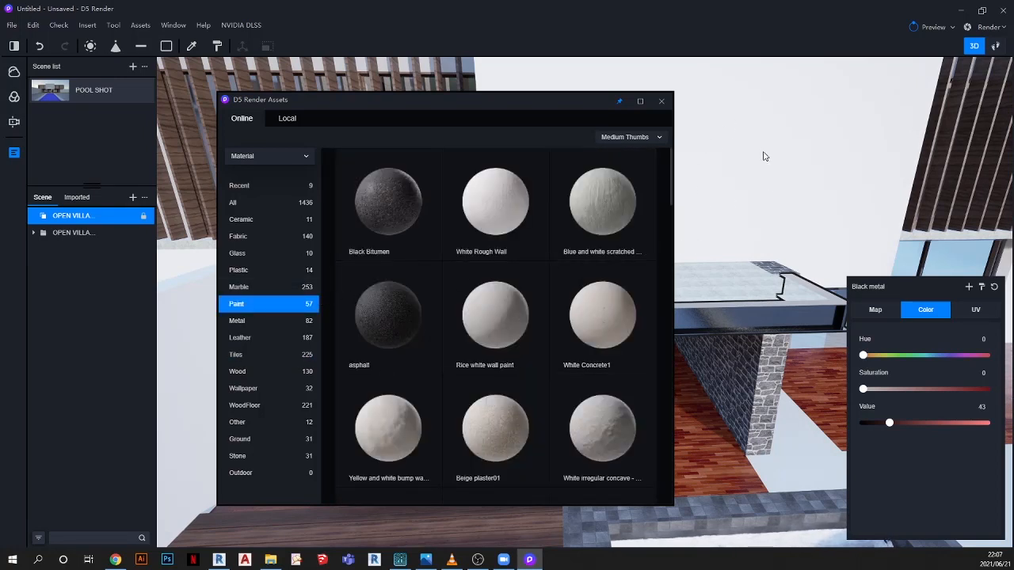
{"action": "left_click_drag", "start_coordinate": [584, 116], "coordinate": [470, 137]}
{"action": "left_click_drag", "start_coordinate": [490, 226], "coordinate": [673, 186]}
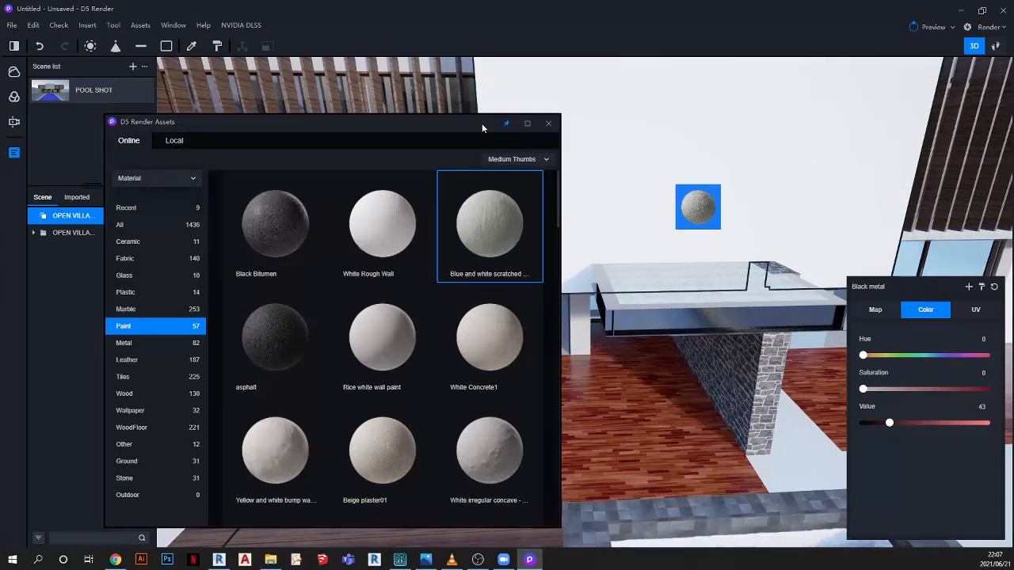
Sample the scratched wall paint above the entrance, turn on triplanar mapping, and set its stretch to 0.22 in X and Y
{"action": "left_click", "coordinate": [192, 46]}
{"action": "left_click", "coordinate": [597, 140]}
{"action": "left_click", "coordinate": [976, 309]}
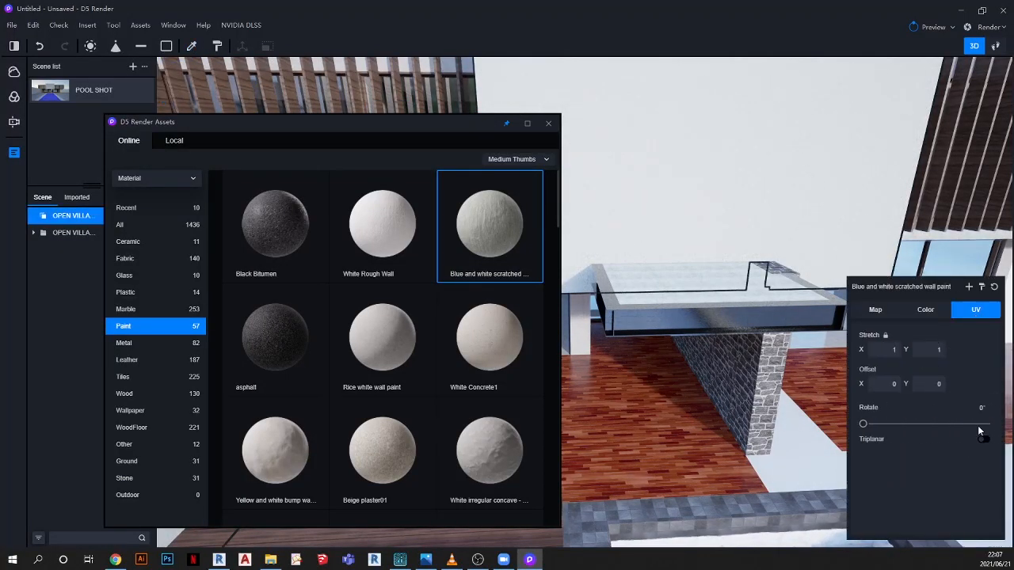
{"action": "left_click_drag", "start_coordinate": [475, 122], "coordinate": [380, 250]}
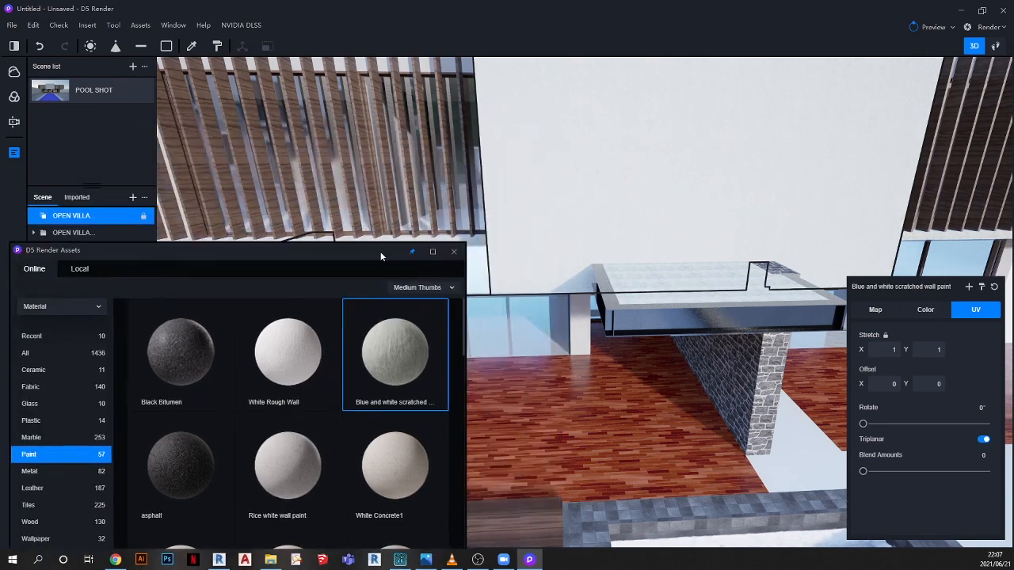
{"action": "scroll", "coordinate": [645, 84], "scroll_direction": "up", "scroll_amount": 5}
{"action": "right_click_drag", "start_coordinate": [657, 246], "coordinate": [634, 162]}
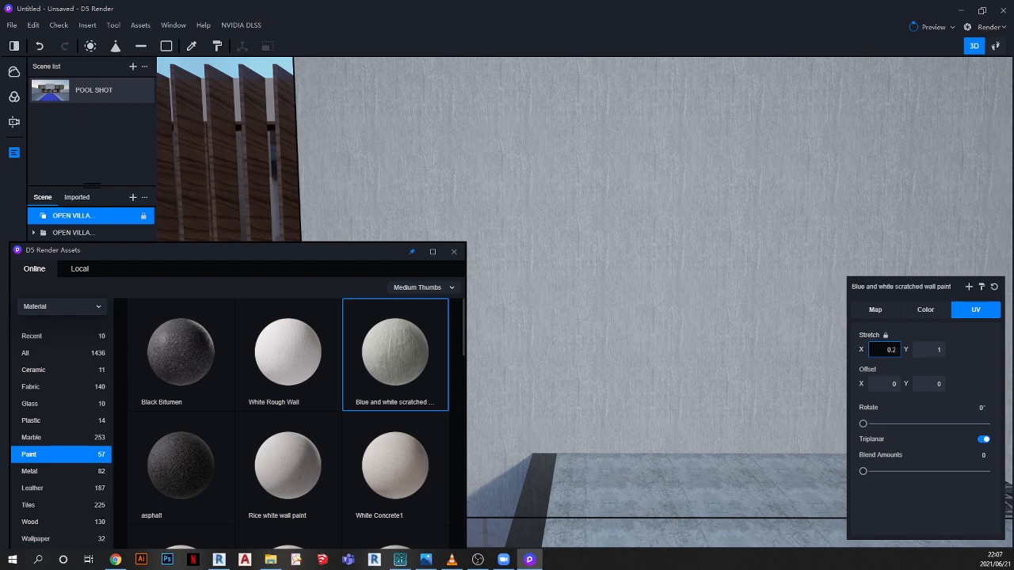
{"action": "scroll", "coordinate": [639, 273], "scroll_direction": "down", "scroll_amount": 3}
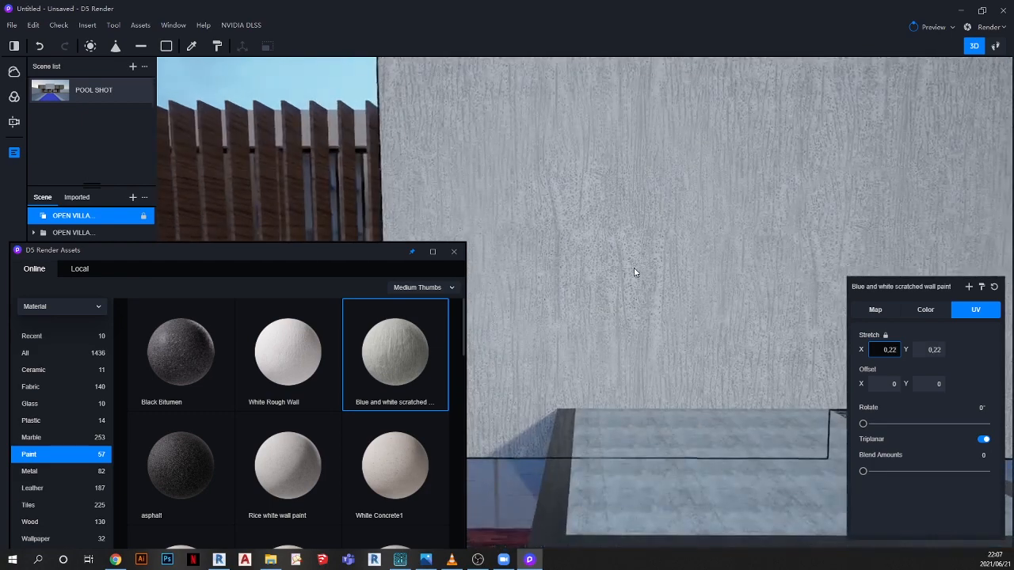
{"action": "right_click_drag", "start_coordinate": [644, 275], "coordinate": [806, 205]}
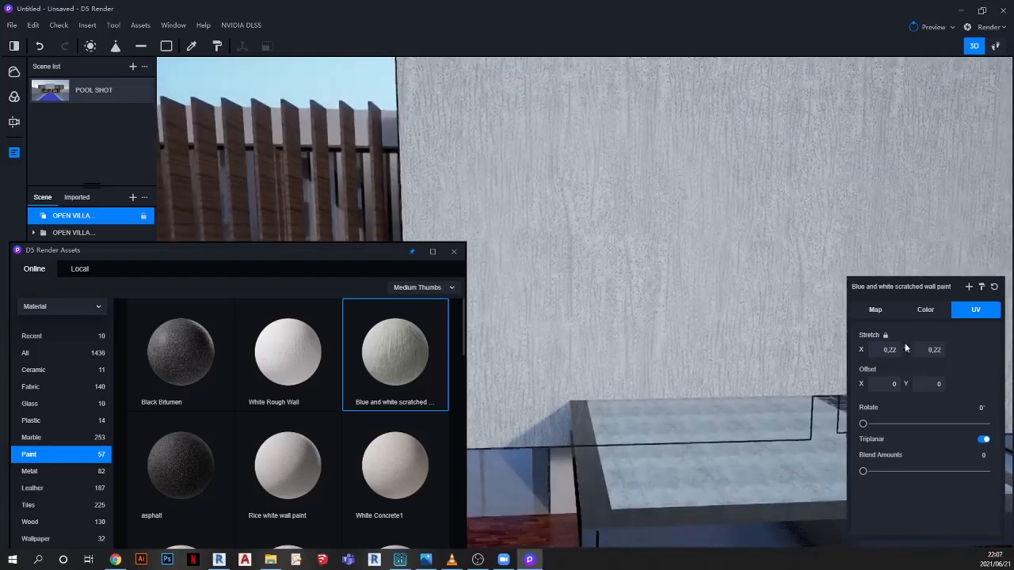
Darken the scratched wall paint to a colour value of 12, judging it from the POOL SHOT scene view
{"action": "left_click", "coordinate": [933, 315]}
{"action": "left_click_drag", "start_coordinate": [890, 423], "coordinate": [868, 422]}
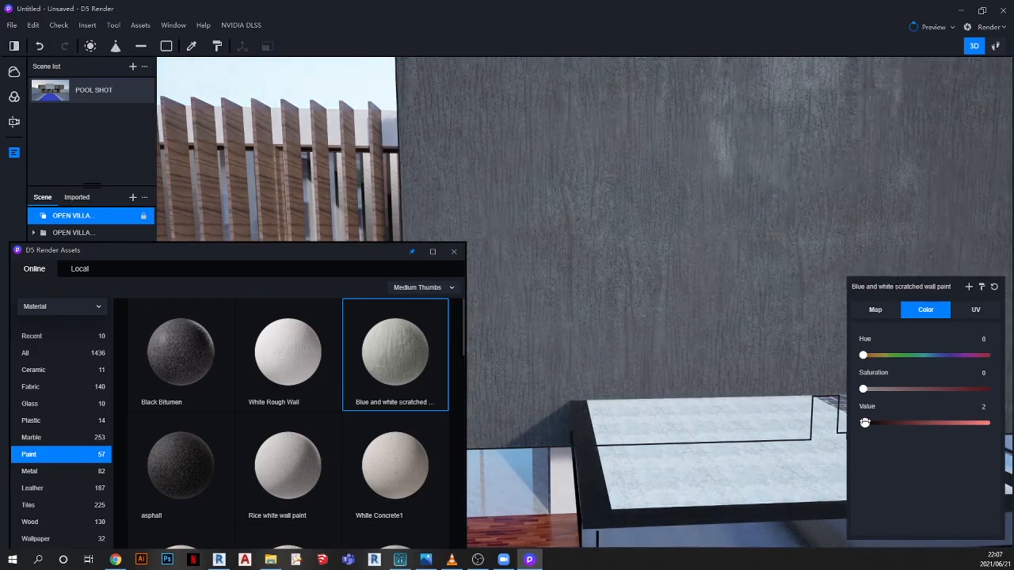
{"action": "left_click", "coordinate": [49, 90]}
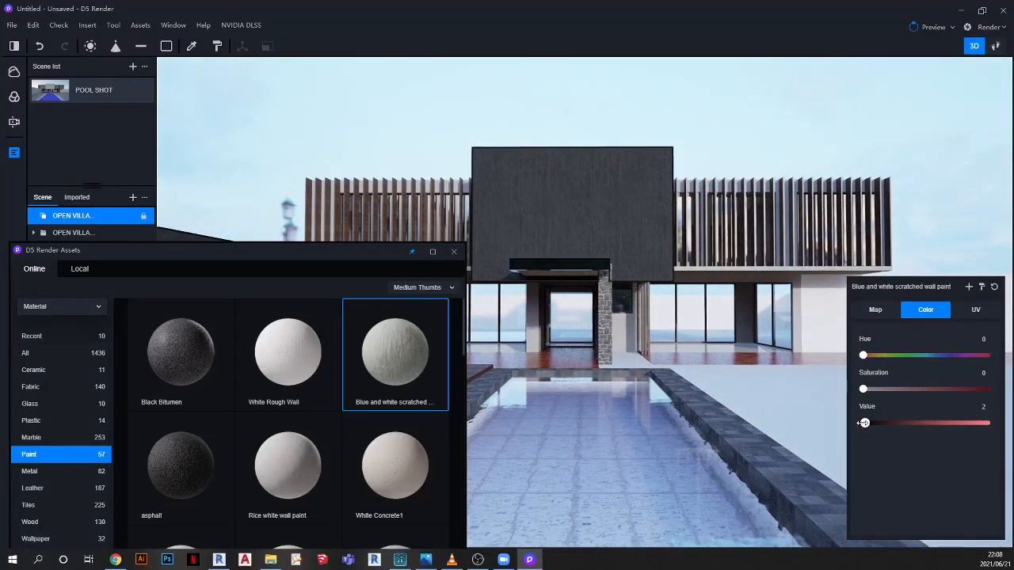
{"action": "left_click_drag", "start_coordinate": [864, 423], "coordinate": [870, 423]}
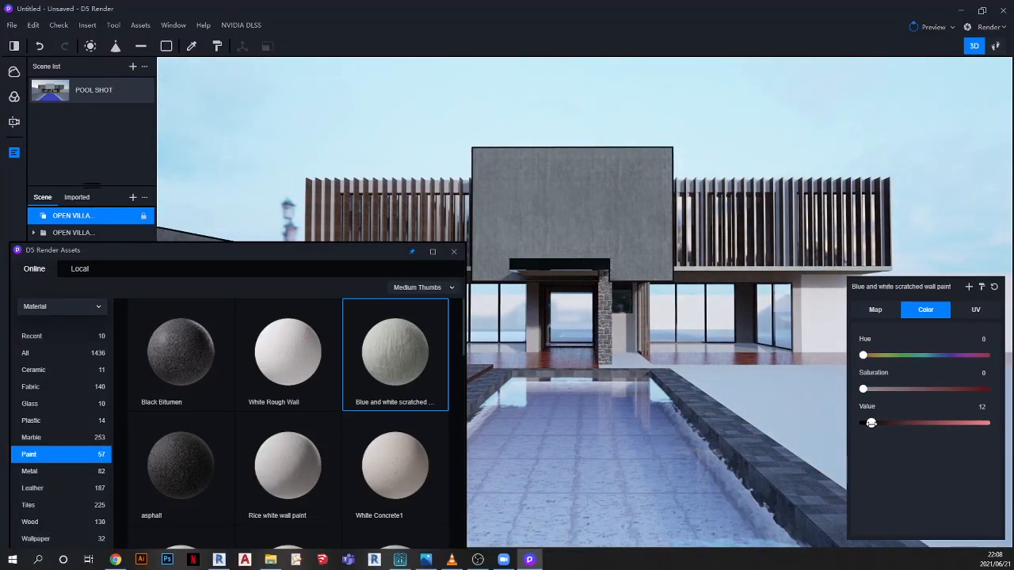
Apply Rice white wall paint to the ground-floor wall beside the glazing, set its colour value to 16, and close the asset library
{"action": "mouse_move", "coordinate": [376, 261]}
{"action": "left_mouse_down"}
{"action": "mouse_move", "coordinate": [473, 268]}
{"action": "mouse_move", "coordinate": [590, 408]}
{"action": "mouse_move", "coordinate": [519, 361]}
{"action": "mouse_move", "coordinate": [495, 373]}
{"action": "mouse_move", "coordinate": [579, 361]}
{"action": "mouse_move", "coordinate": [499, 359]}
{"action": "mouse_move", "coordinate": [507, 352]}
{"action": "mouse_move", "coordinate": [336, 225]}
{"action": "mouse_move", "coordinate": [355, 218]}
{"action": "left_mouse_up"}
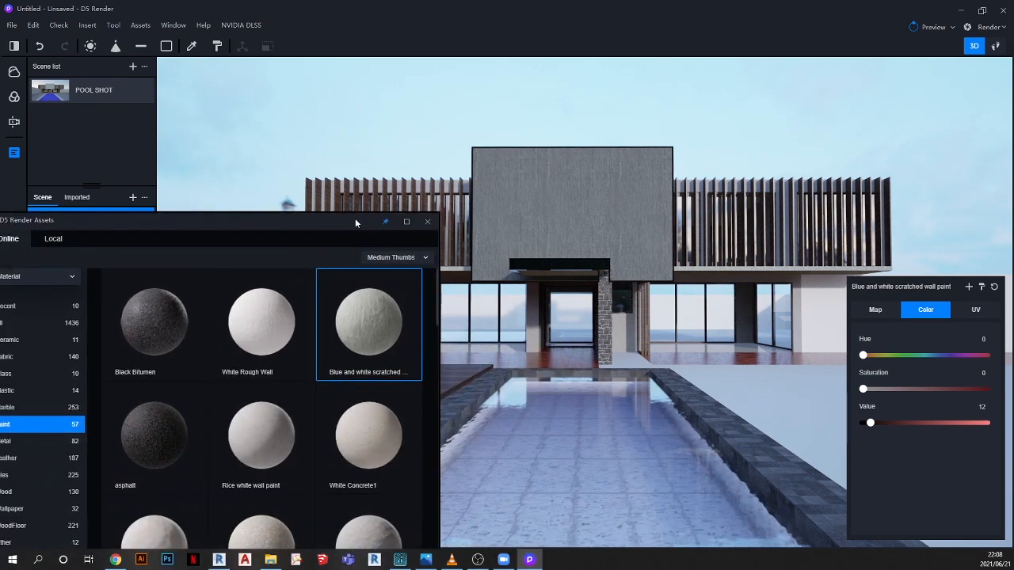
{"action": "mouse_move", "coordinate": [261, 440]}
{"action": "left_mouse_down"}
{"action": "mouse_move", "coordinate": [378, 442]}
{"action": "mouse_move", "coordinate": [310, 452]}
{"action": "mouse_move", "coordinate": [857, 325]}
{"action": "mouse_move", "coordinate": [836, 322]}
{"action": "left_mouse_up"}
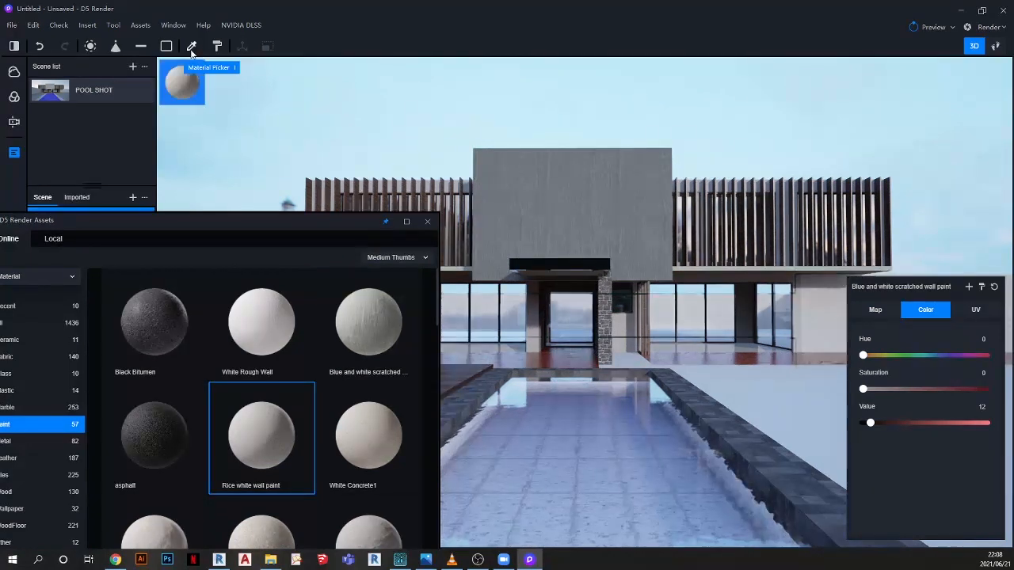
{"action": "left_click_drag", "start_coordinate": [193, 53], "coordinate": [856, 294]}
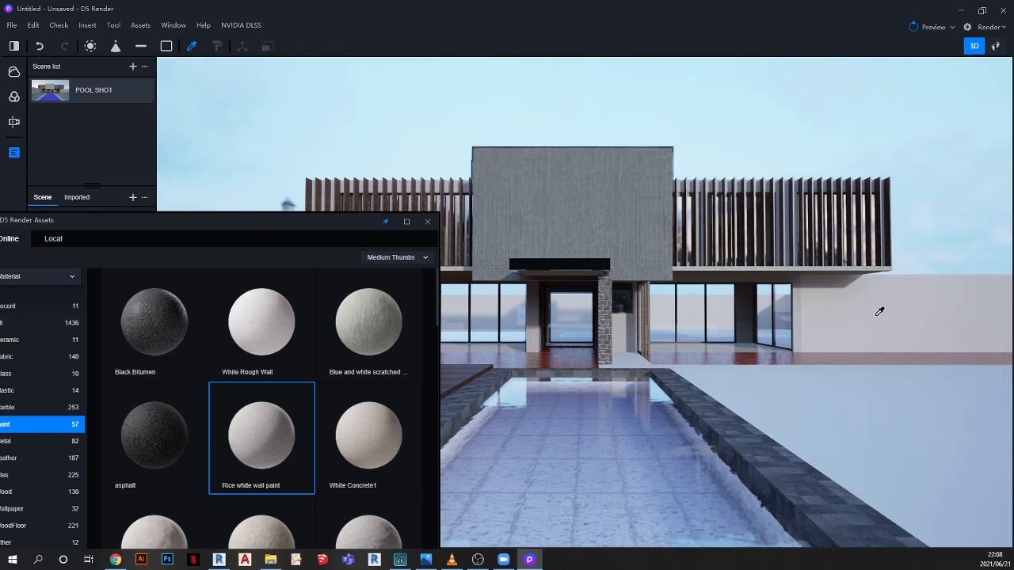
{"action": "left_click_drag", "start_coordinate": [895, 423], "coordinate": [873, 423]}
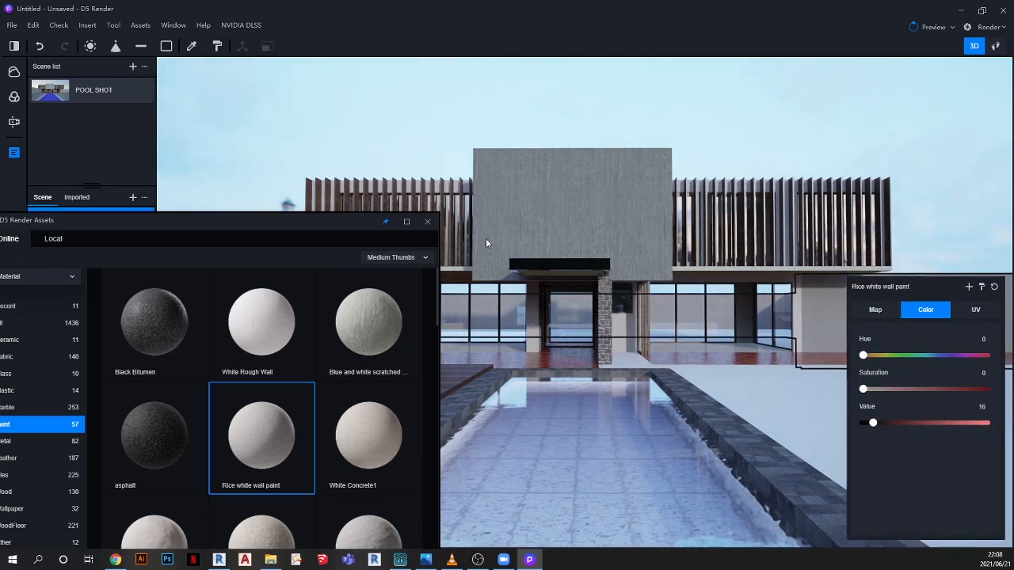
{"action": "left_click", "coordinate": [428, 221]}
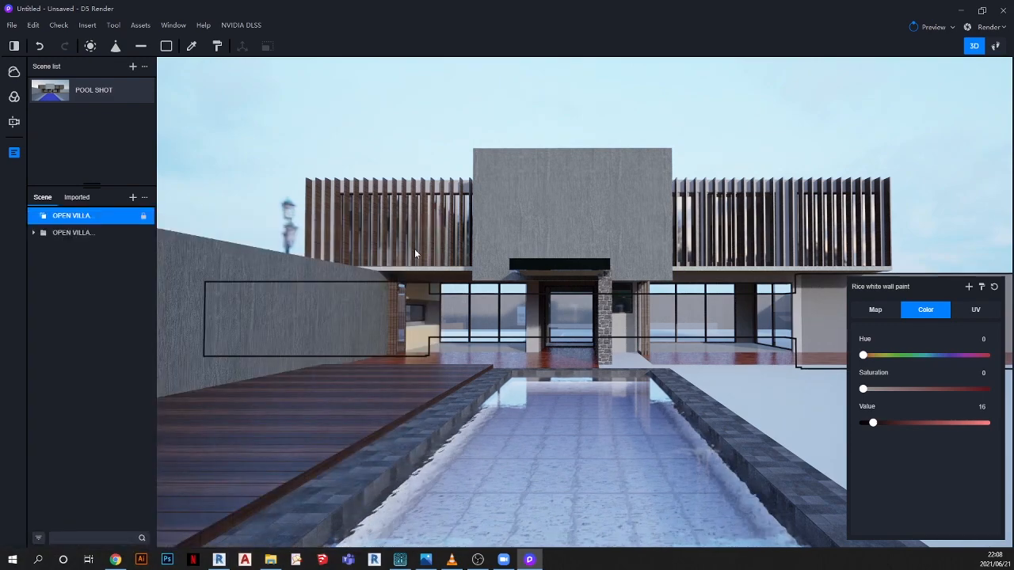
Reopen the asset library and apply Cedarwood from the Wood category to the upper kitchen cabinets inside the villa
{"action": "scroll", "coordinate": [410, 297], "scroll_direction": "up", "scroll_amount": 10}
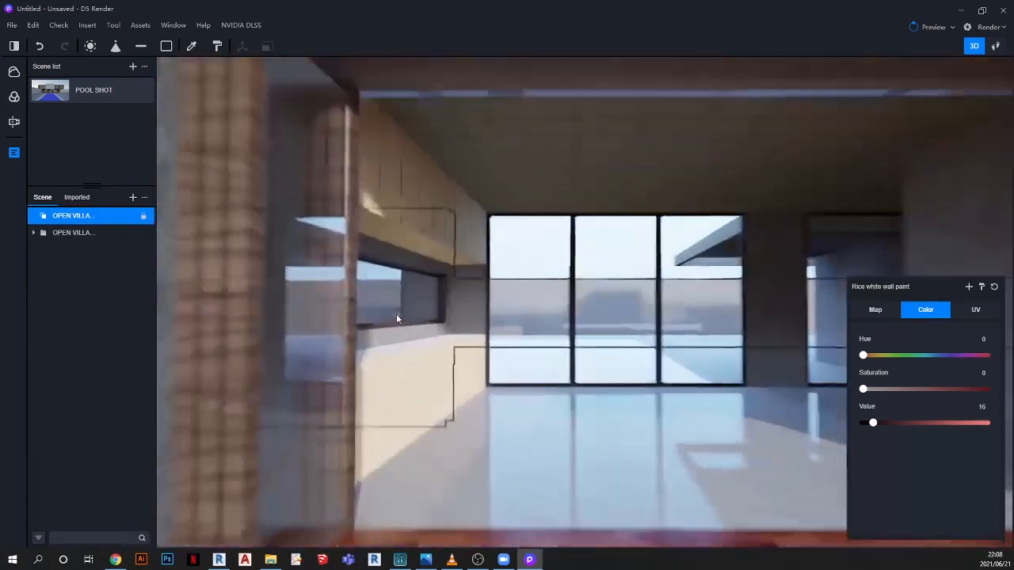
{"action": "scroll", "coordinate": [398, 318], "scroll_direction": "up", "scroll_amount": 2}
{"action": "scroll", "coordinate": [409, 312], "scroll_direction": "down", "scroll_amount": 1}
{"action": "left_click", "coordinate": [177, 25]}
{"action": "left_click", "coordinate": [140, 26]}
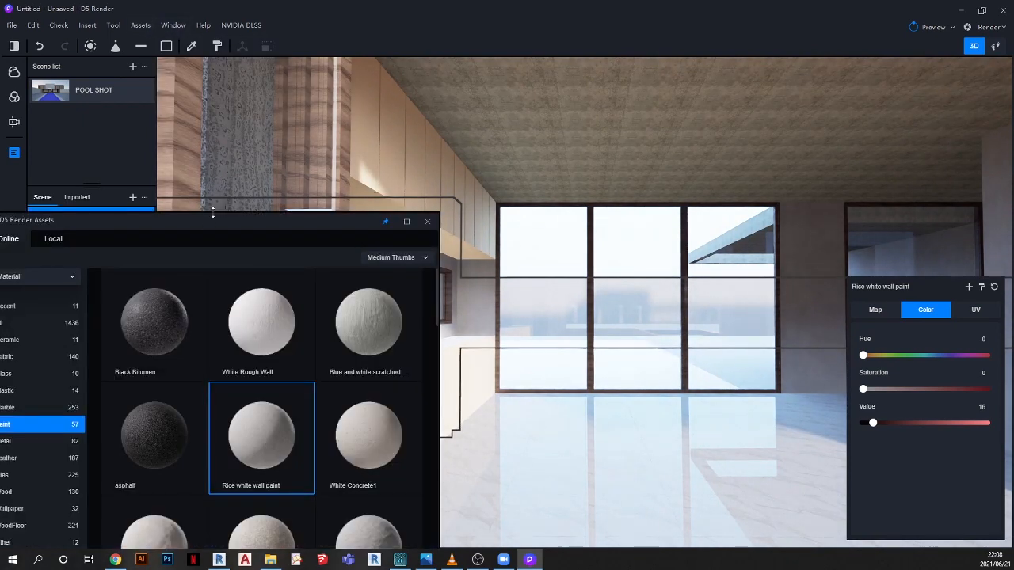
{"action": "left_click_drag", "start_coordinate": [221, 224], "coordinate": [429, 102]}
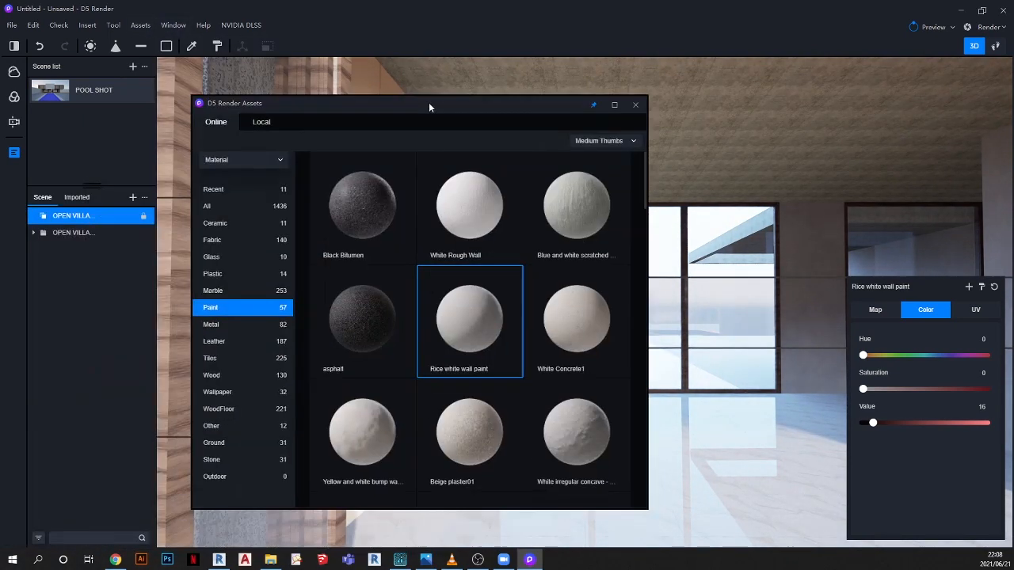
{"action": "left_click", "coordinate": [211, 376]}
{"action": "left_click_drag", "start_coordinate": [494, 196], "coordinate": [403, 164]}
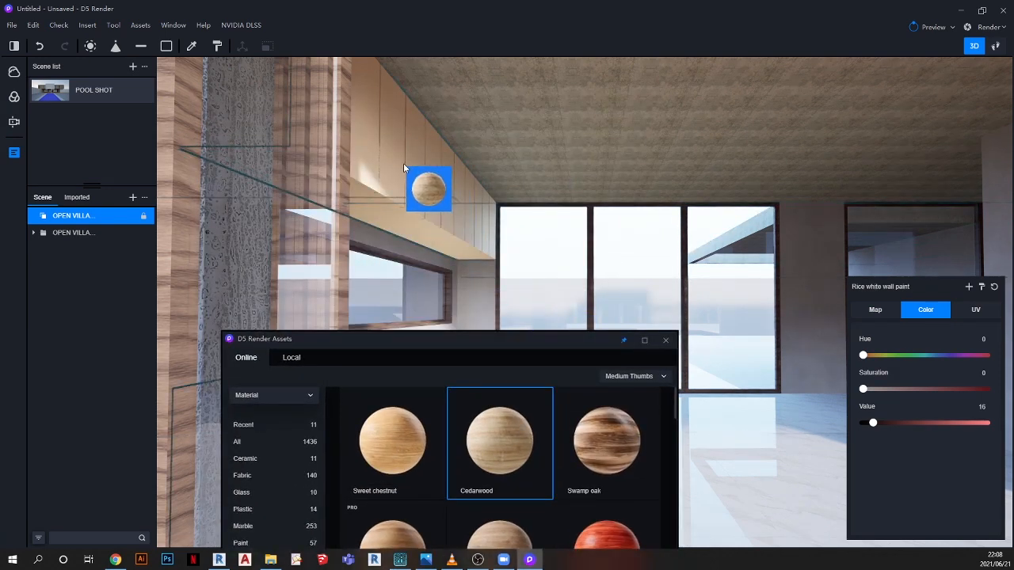
Sample the Cedarwood on the upper kitchen cabinets and turn on triplanar mapping for it
{"action": "left_click", "coordinate": [193, 46]}
{"action": "left_click", "coordinate": [381, 129]}
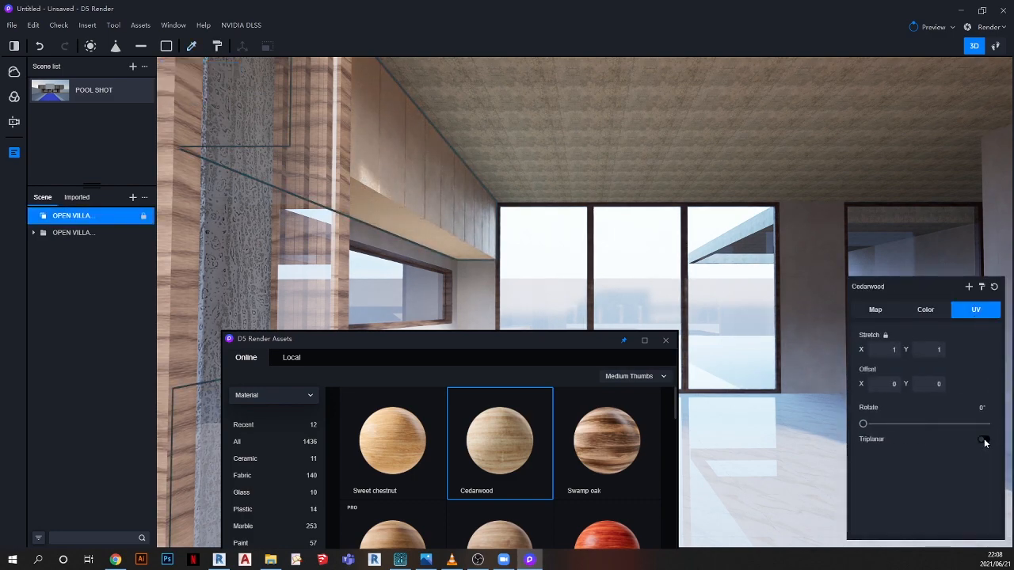
{"action": "right_click_drag", "start_coordinate": [407, 144], "coordinate": [304, 174]}
{"action": "right_click_drag", "start_coordinate": [409, 172], "coordinate": [580, 324]}
{"action": "left_click_drag", "start_coordinate": [560, 343], "coordinate": [350, 318]}
{"action": "right_click_drag", "start_coordinate": [507, 323], "coordinate": [590, 293]}
{"action": "key", "text": "s"}
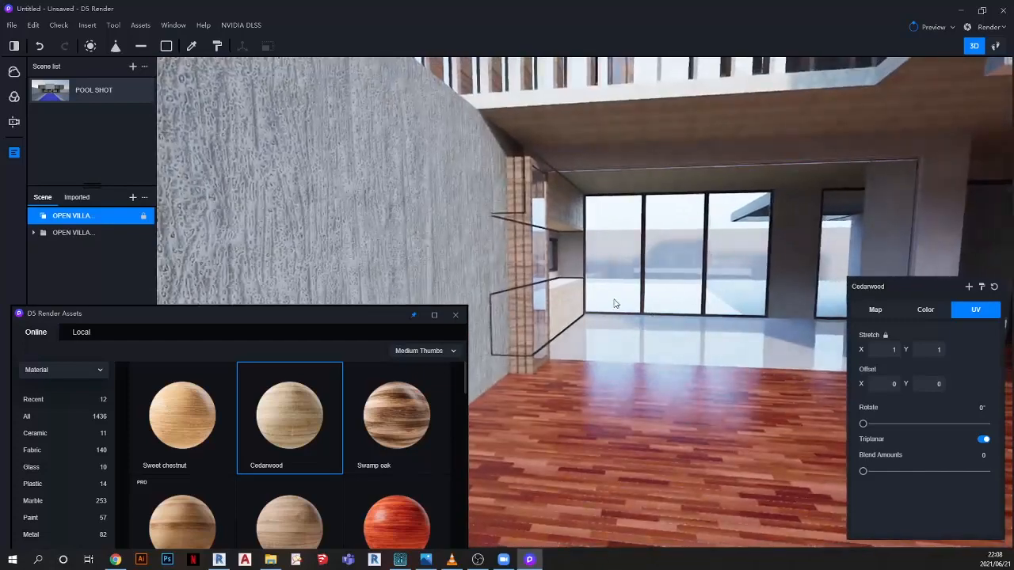
Return to the POOL SHOT scene view and close the asset library
{"action": "left_click", "coordinate": [51, 92]}
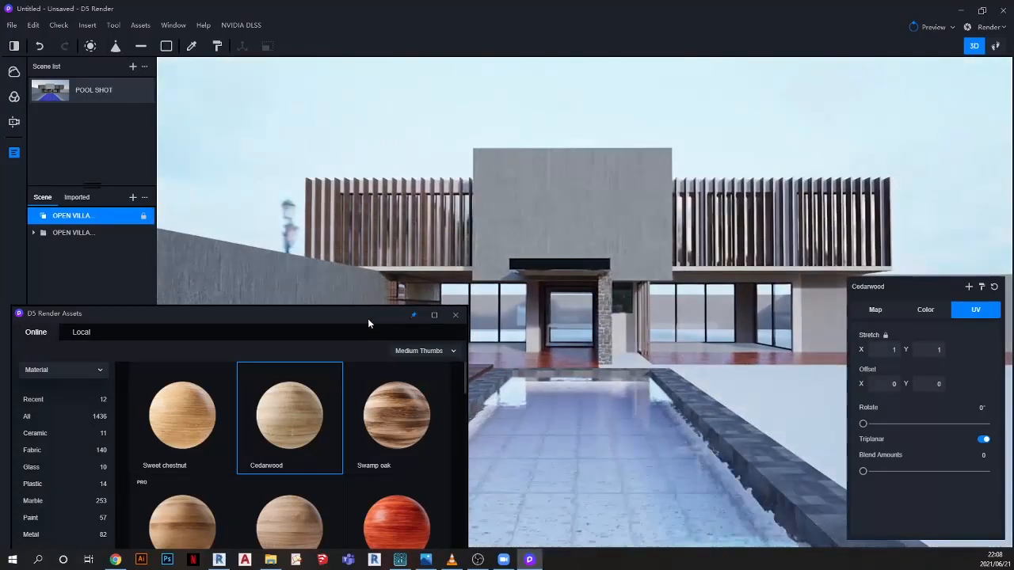
{"action": "left_click_drag", "start_coordinate": [367, 318], "coordinate": [359, 236]}
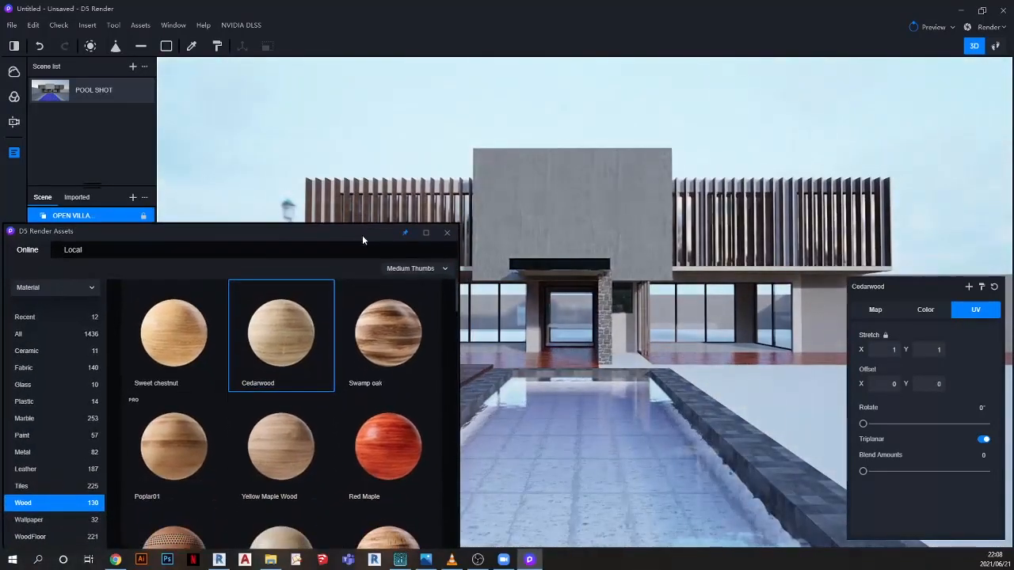
{"action": "left_click", "coordinate": [444, 235]}
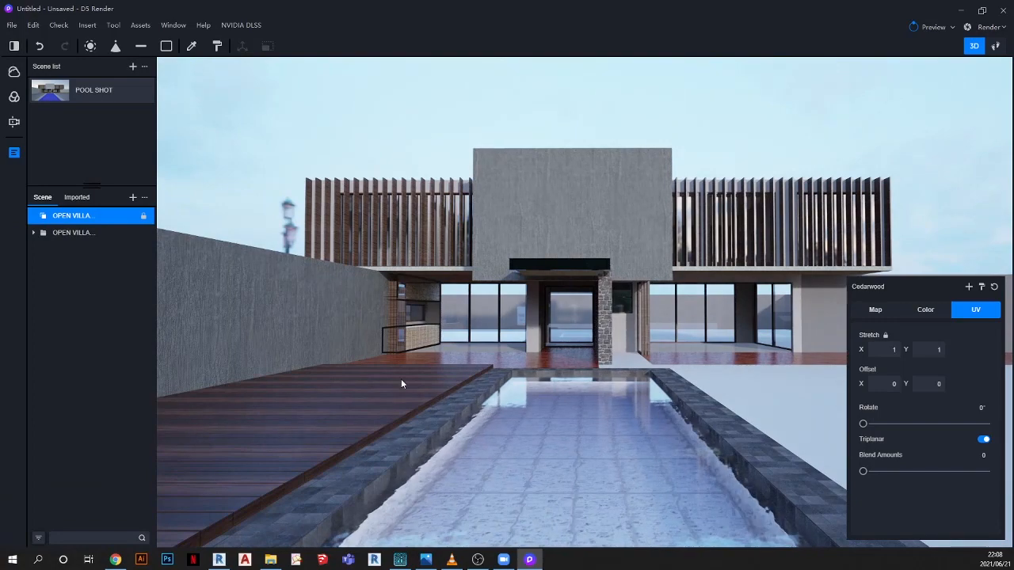
Inspect the material on the upper kitchen cabinets with the Material Picker and clear the selection
{"action": "scroll", "coordinate": [411, 356], "scroll_direction": "up", "scroll_amount": 2}
{"action": "scroll", "coordinate": [421, 335], "scroll_direction": "up", "scroll_amount": 3}
{"action": "scroll", "coordinate": [421, 335], "scroll_direction": "down", "scroll_amount": 2}
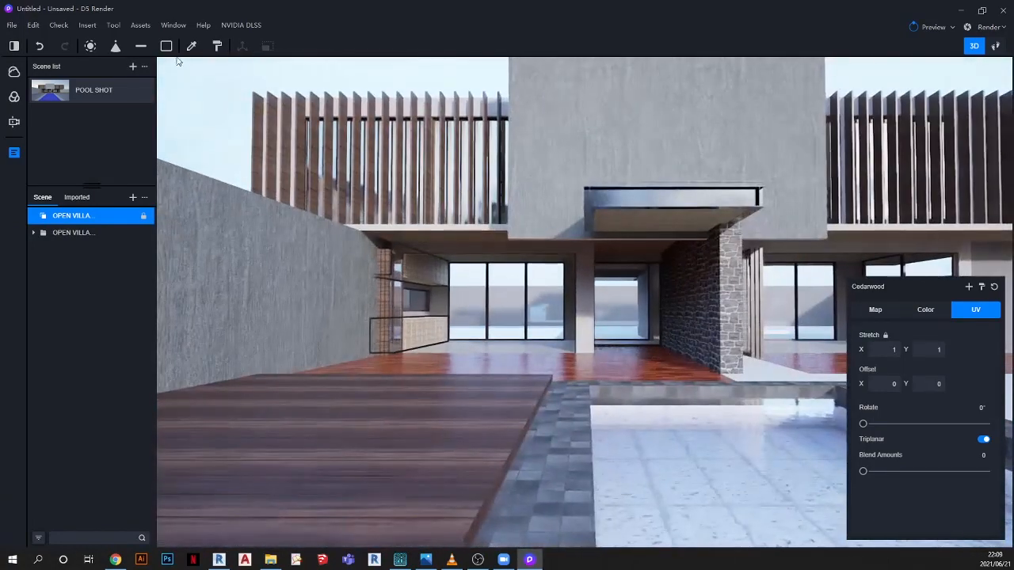
{"action": "left_click", "coordinate": [191, 48]}
{"action": "left_click", "coordinate": [433, 271]}
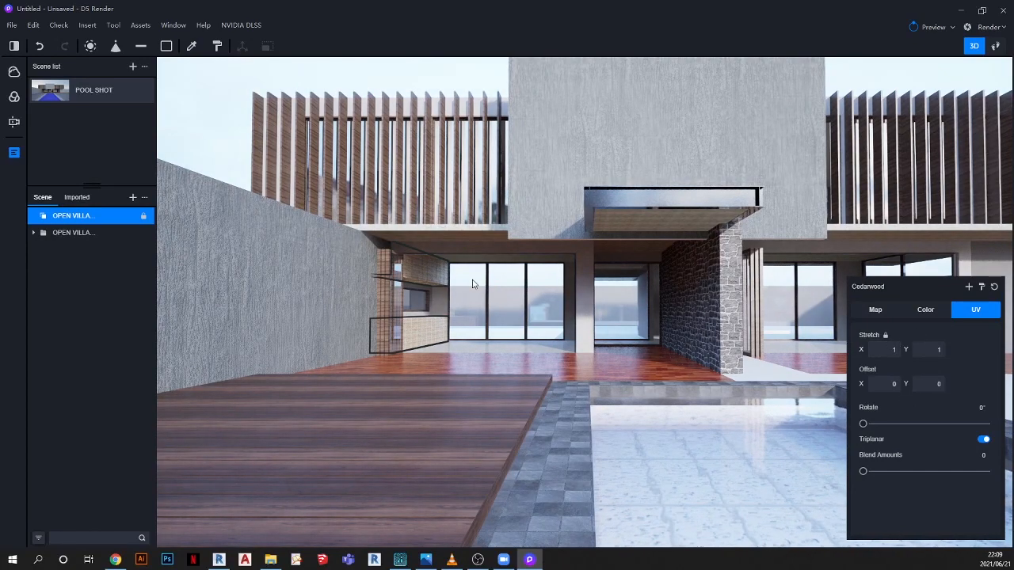
{"action": "left_click", "coordinate": [189, 50]}
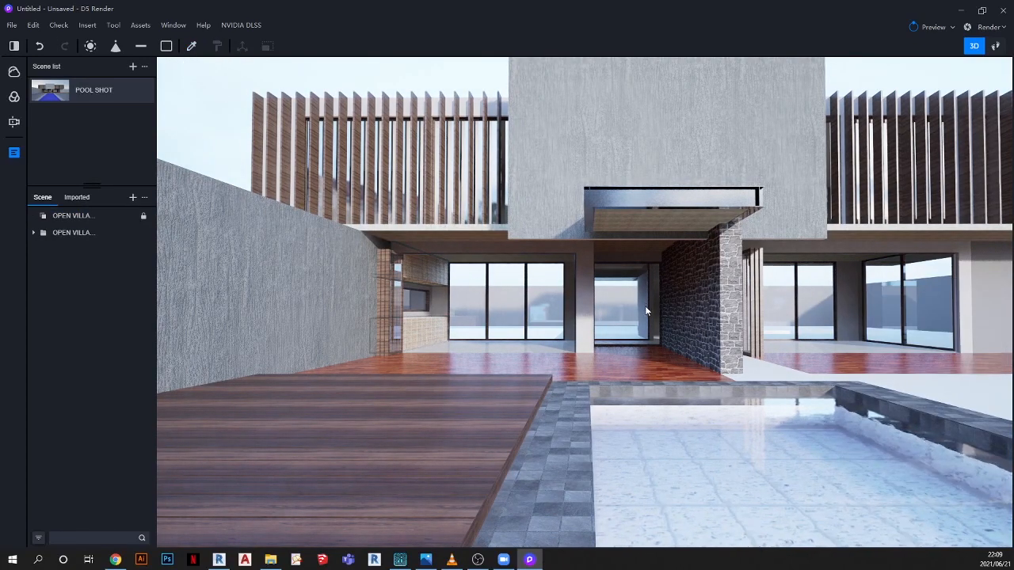
Examine the villa facade, timber deck and pool from several viewpoints around the pool
{"action": "scroll", "coordinate": [646, 304], "scroll_direction": "down", "scroll_amount": 3}
{"action": "middle_click_drag", "start_coordinate": [657, 369], "coordinate": [586, 388]}
{"action": "scroll", "coordinate": [601, 355], "scroll_direction": "down", "scroll_amount": 2}
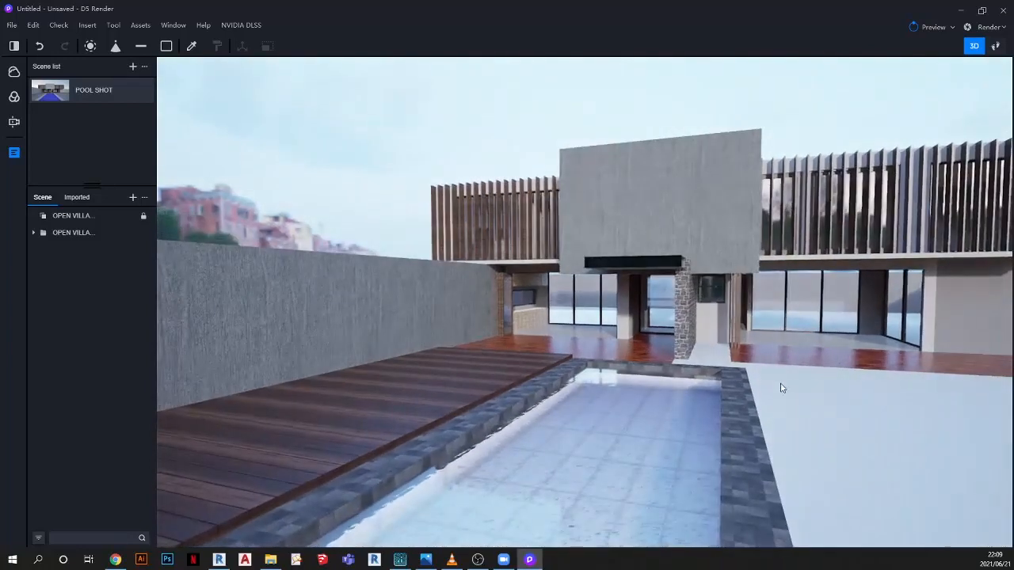
{"action": "middle_click_drag", "start_coordinate": [785, 387], "coordinate": [689, 344]}
{"action": "scroll", "coordinate": [650, 330], "scroll_direction": "down", "scroll_amount": 2}
{"action": "scroll", "coordinate": [650, 328], "scroll_direction": "down", "scroll_amount": 1}
{"action": "middle_click_drag", "start_coordinate": [787, 387], "coordinate": [950, 395]}
{"action": "scroll", "coordinate": [786, 396], "scroll_direction": "up", "scroll_amount": 2}
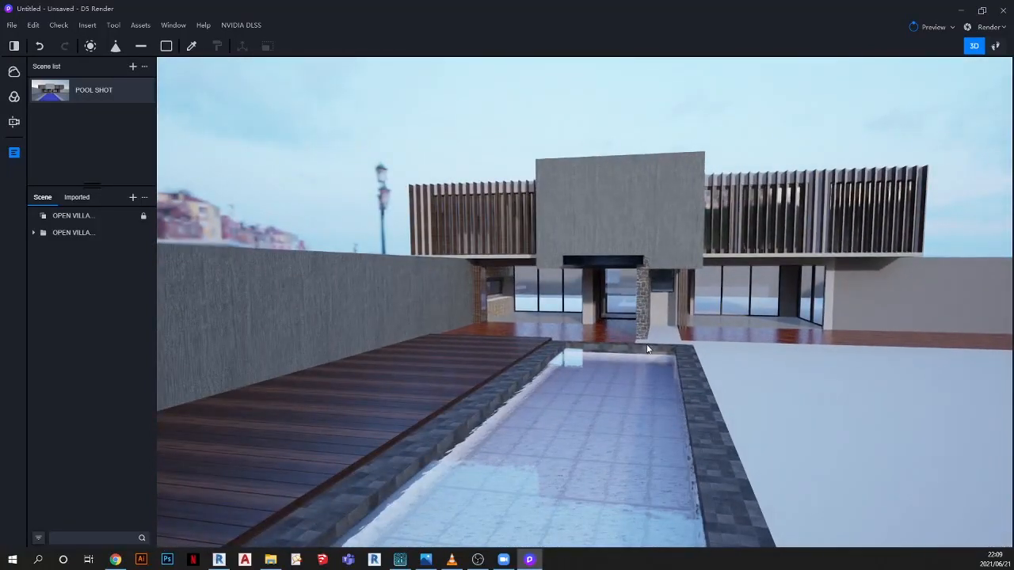
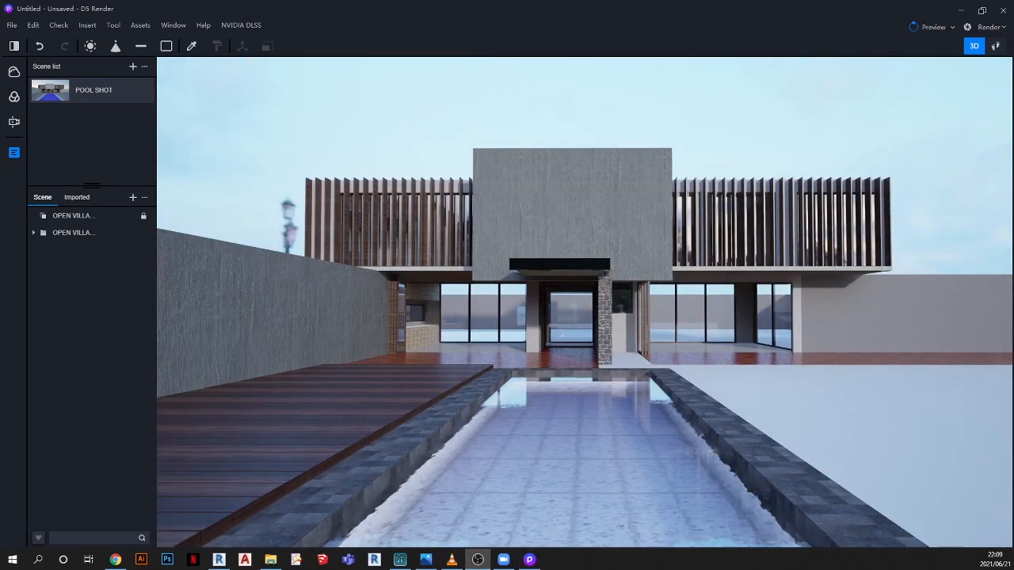
{"action": "right_click_drag", "start_coordinate": [455, 326], "coordinate": [466, 297]}
{"action": "scroll", "coordinate": [544, 461], "scroll_direction": "up", "scroll_amount": 1}
{"action": "scroll", "coordinate": [545, 457], "scroll_direction": "up", "scroll_amount": 3}
{"action": "right_click_drag", "start_coordinate": [545, 457], "coordinate": [549, 415]}
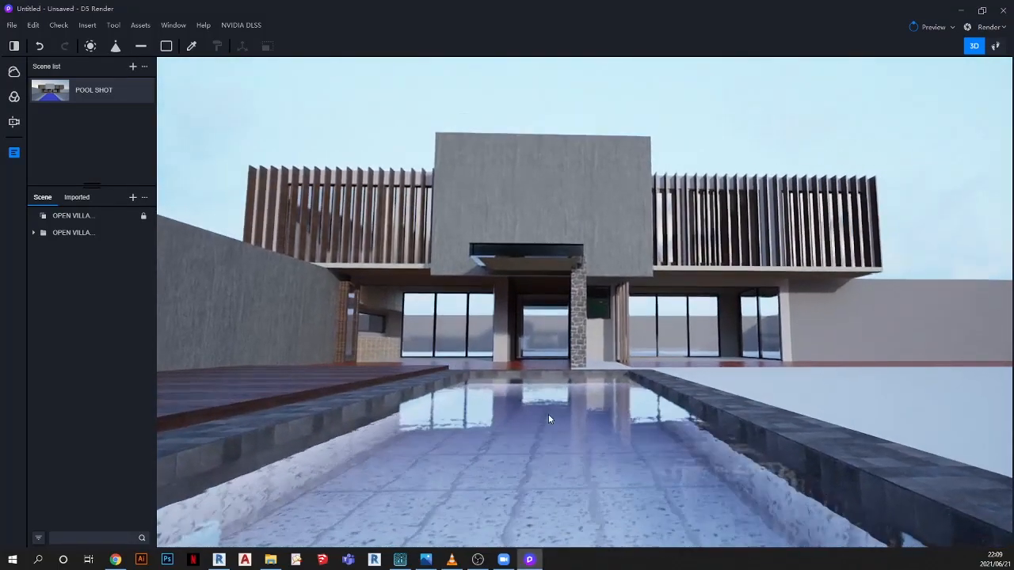
Reopen the asset library and apply Ceramic Mosaic from the second page of Tiles to the pool's interior surfaces
{"action": "scroll", "coordinate": [532, 473], "scroll_direction": "up", "scroll_amount": 5}
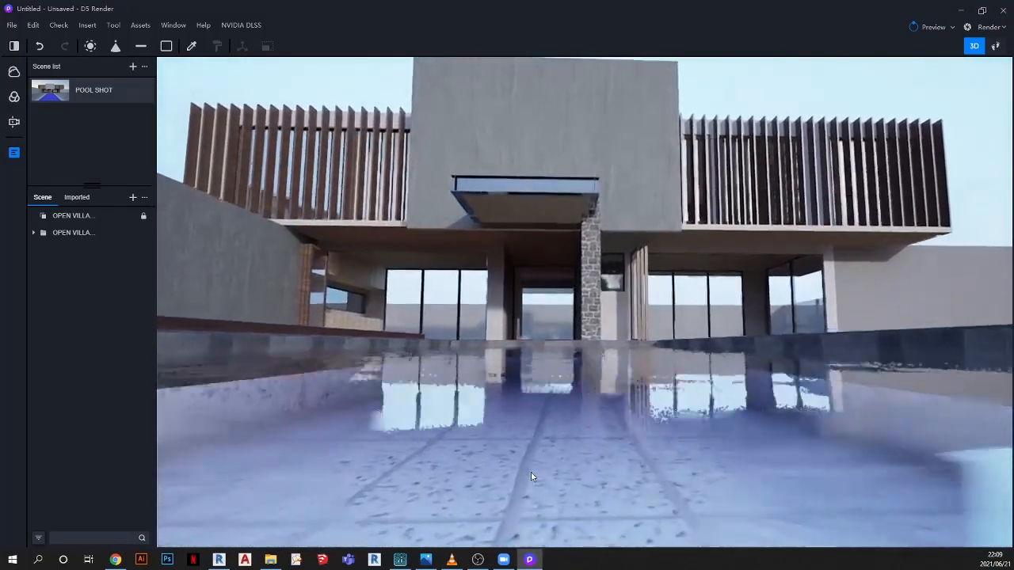
{"action": "scroll", "coordinate": [531, 475], "scroll_direction": "up", "scroll_amount": 5}
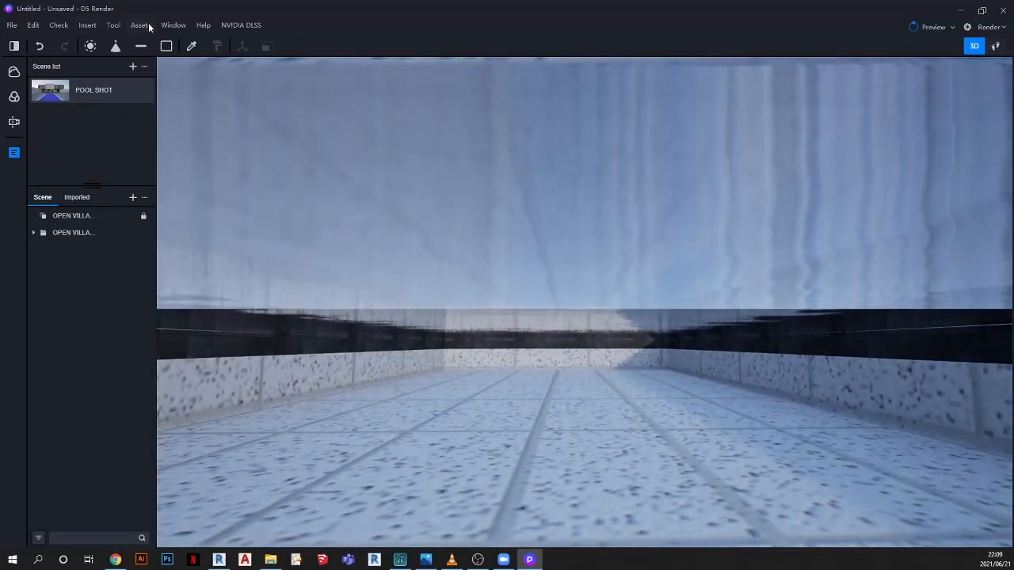
{"action": "left_click", "coordinate": [139, 25]}
{"action": "left_click_drag", "start_coordinate": [176, 217], "coordinate": [238, 102]}
{"action": "left_click", "coordinate": [131, 357]}
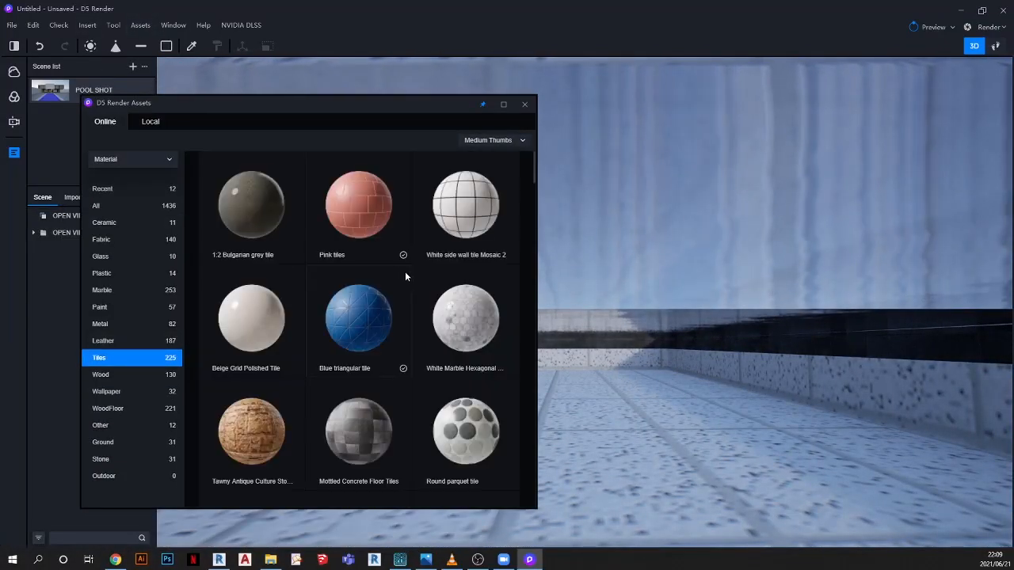
{"action": "scroll", "coordinate": [405, 271], "scroll_direction": "down", "scroll_amount": 5}
{"action": "scroll", "coordinate": [405, 271], "scroll_direction": "up", "scroll_amount": 1}
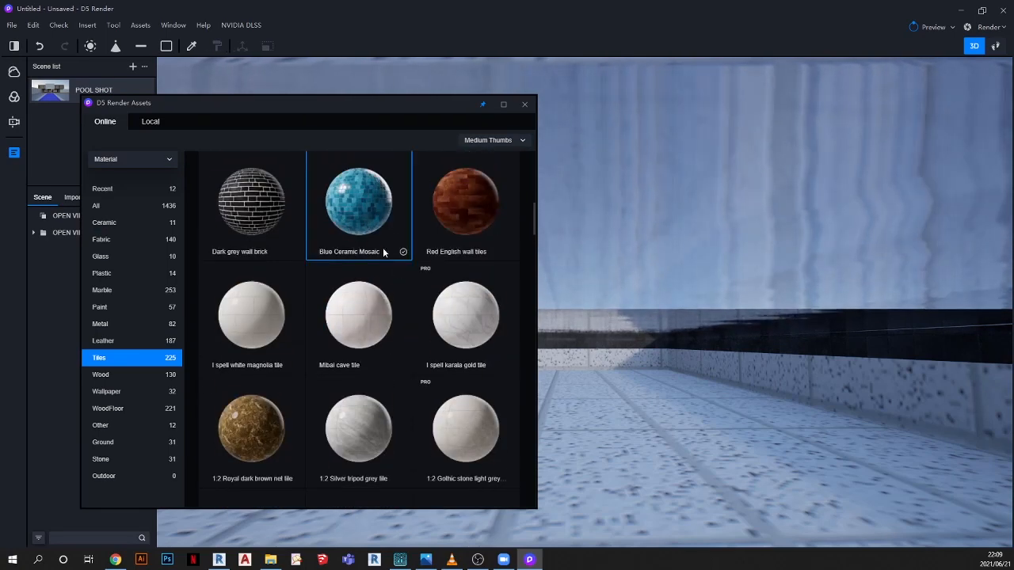
{"action": "scroll", "coordinate": [388, 269], "scroll_direction": "down", "scroll_amount": 5}
{"action": "scroll", "coordinate": [395, 294], "scroll_direction": "down", "scroll_amount": 5}
{"action": "scroll", "coordinate": [396, 294], "scroll_direction": "up", "scroll_amount": 1}
{"action": "scroll", "coordinate": [394, 294], "scroll_direction": "down", "scroll_amount": 3}
{"action": "scroll", "coordinate": [394, 294], "scroll_direction": "down", "scroll_amount": 10}
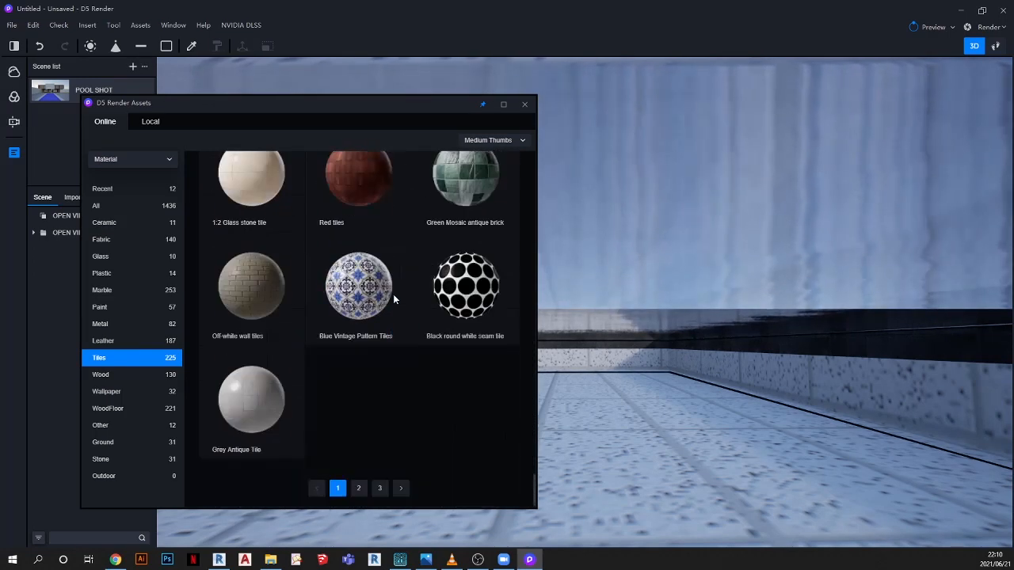
{"action": "left_click", "coordinate": [358, 488]}
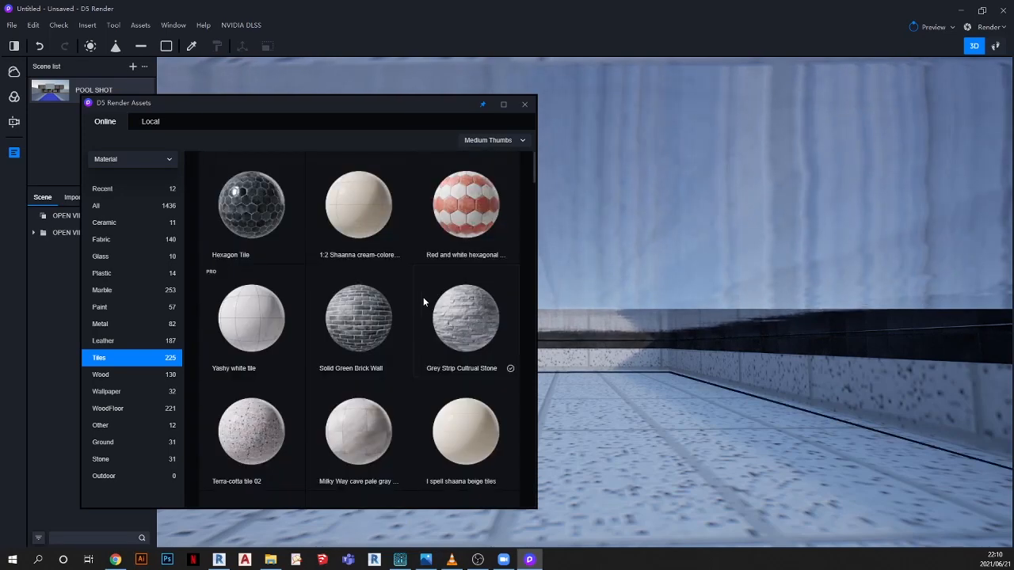
{"action": "scroll", "coordinate": [423, 297], "scroll_direction": "down", "scroll_amount": 5}
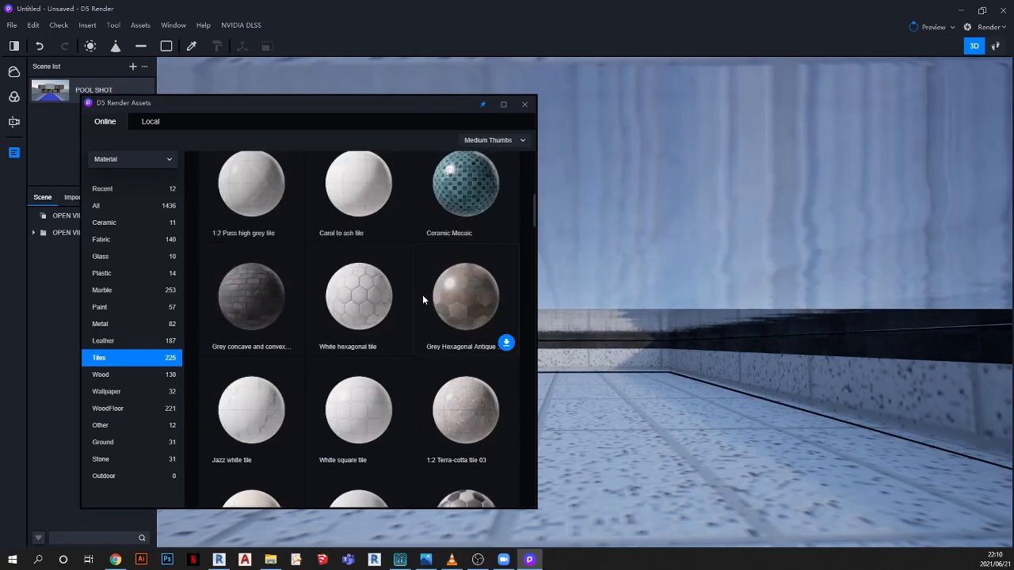
{"action": "left_click_drag", "start_coordinate": [466, 190], "coordinate": [539, 371]}
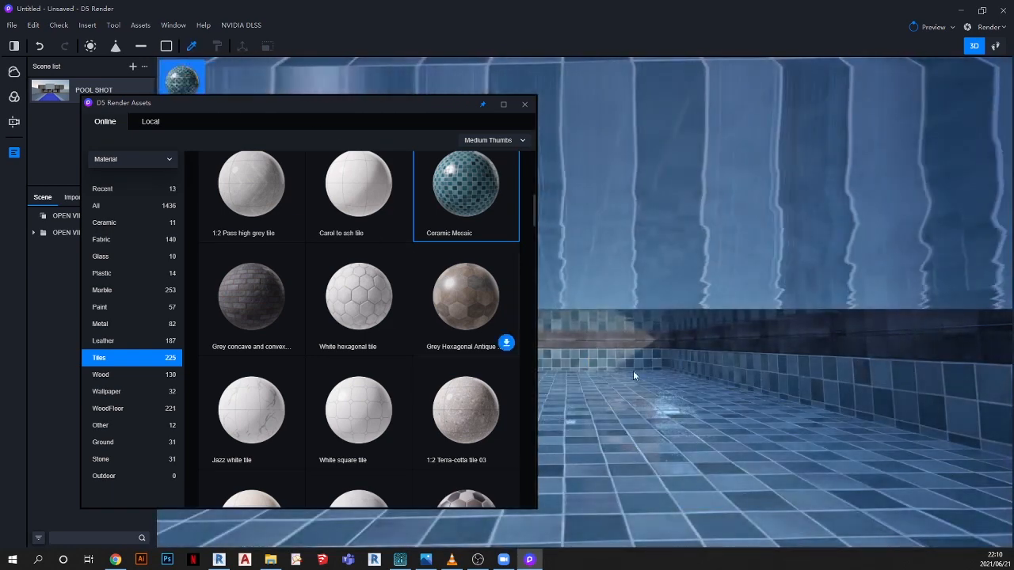
Turn on triplanar mapping for the pool's Ceramic Mosaic and set its X and Y stretch to 0.43
{"action": "left_click", "coordinate": [660, 417]}
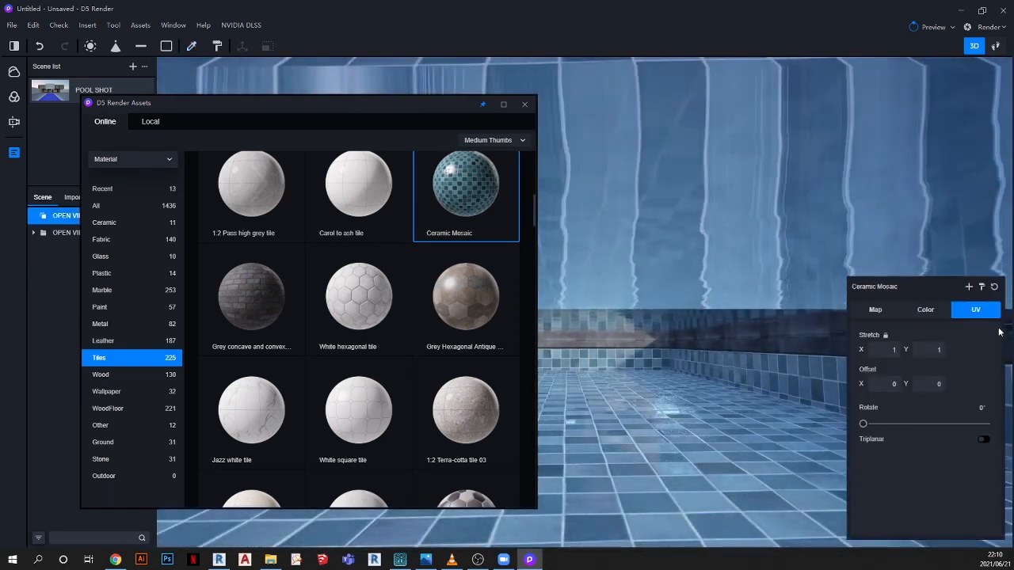
{"action": "left_click", "coordinate": [984, 440]}
{"action": "left_click_drag", "start_coordinate": [890, 350], "coordinate": [713, 340]}
{"action": "left_click_drag", "start_coordinate": [366, 327], "coordinate": [323, 339]}
Return to the POOL SHOT scene view, close the asset library and activate the Material Picker
{"action": "left_click", "coordinate": [54, 94]}
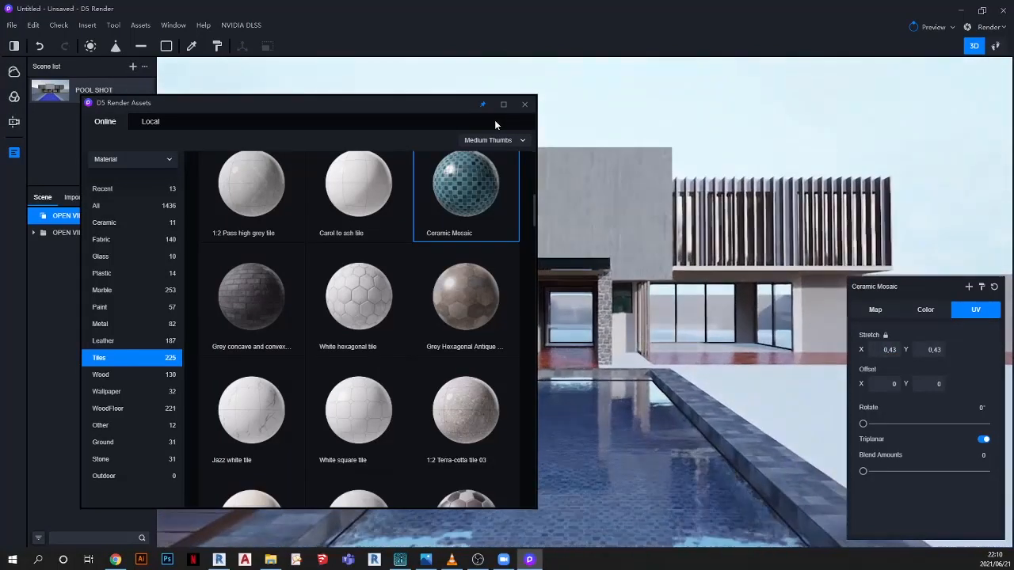
{"action": "left_click", "coordinate": [525, 105]}
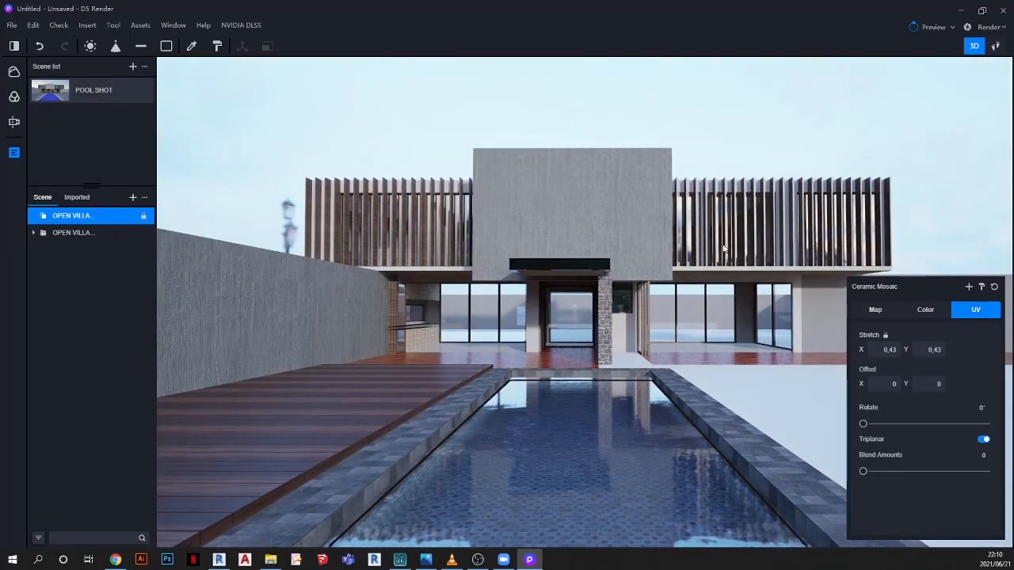
{"action": "left_click", "coordinate": [191, 46]}
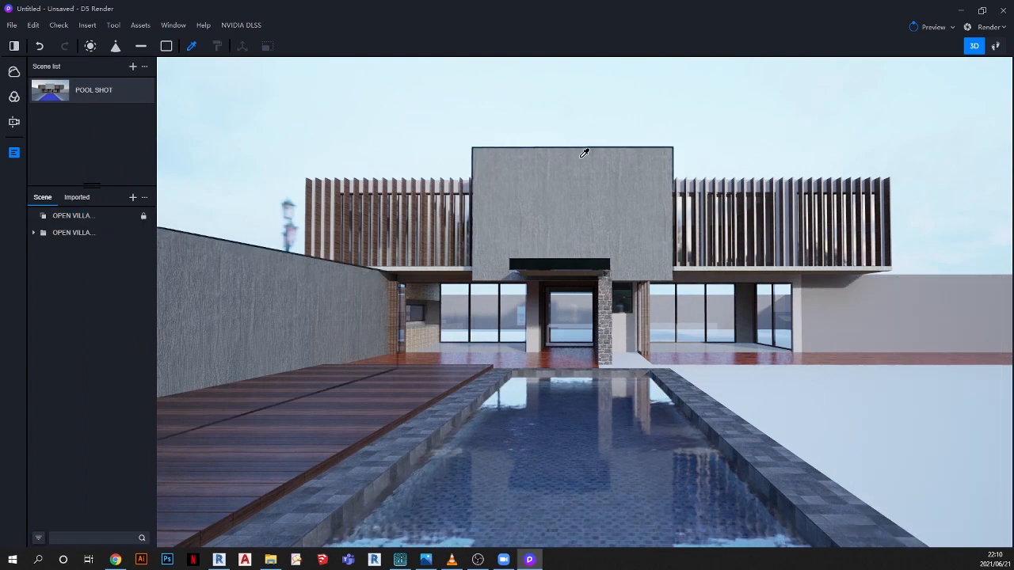
{"action": "scroll", "coordinate": [588, 149], "scroll_direction": "down", "scroll_amount": 3}
{"action": "scroll", "coordinate": [742, 321], "scroll_direction": "up", "scroll_amount": 4}
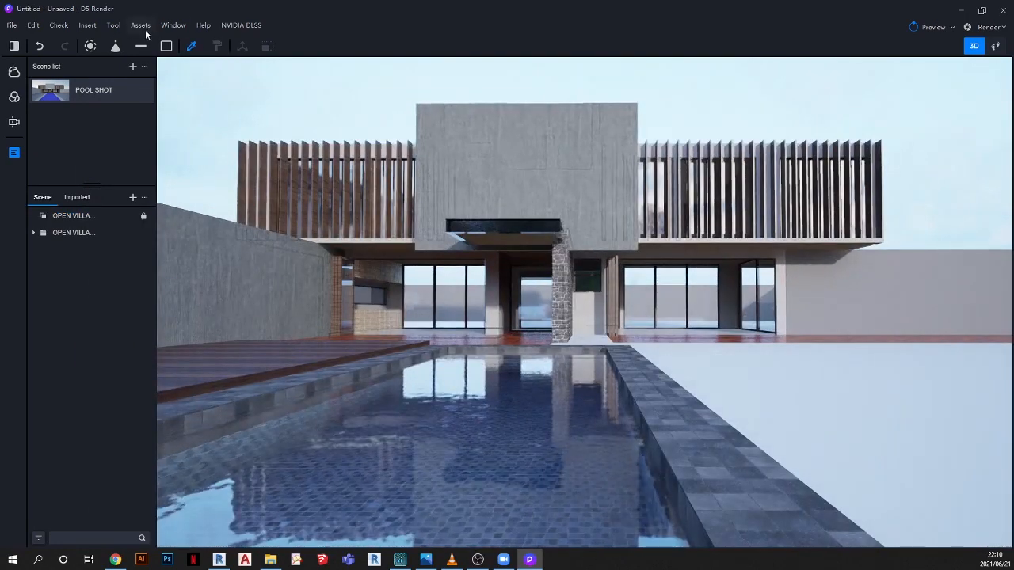
Reopen the asset library and apply Dry Deciduous Woodland2 from the Ground materials to the blank ground beside the pool
{"action": "left_click", "coordinate": [141, 26]}
{"action": "left_click", "coordinate": [127, 159]}
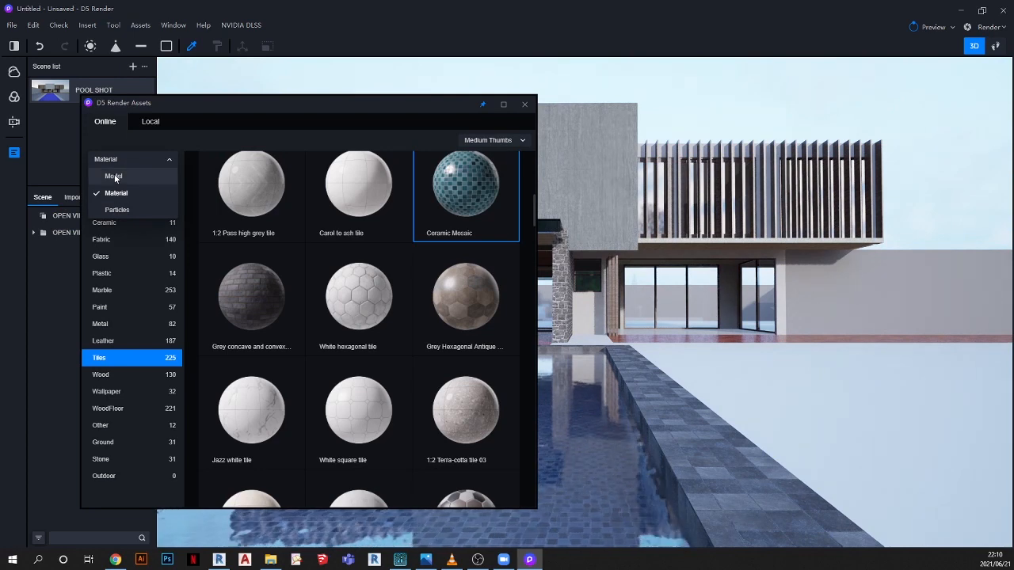
{"action": "left_click", "coordinate": [114, 175]}
{"action": "left_click", "coordinate": [123, 160]}
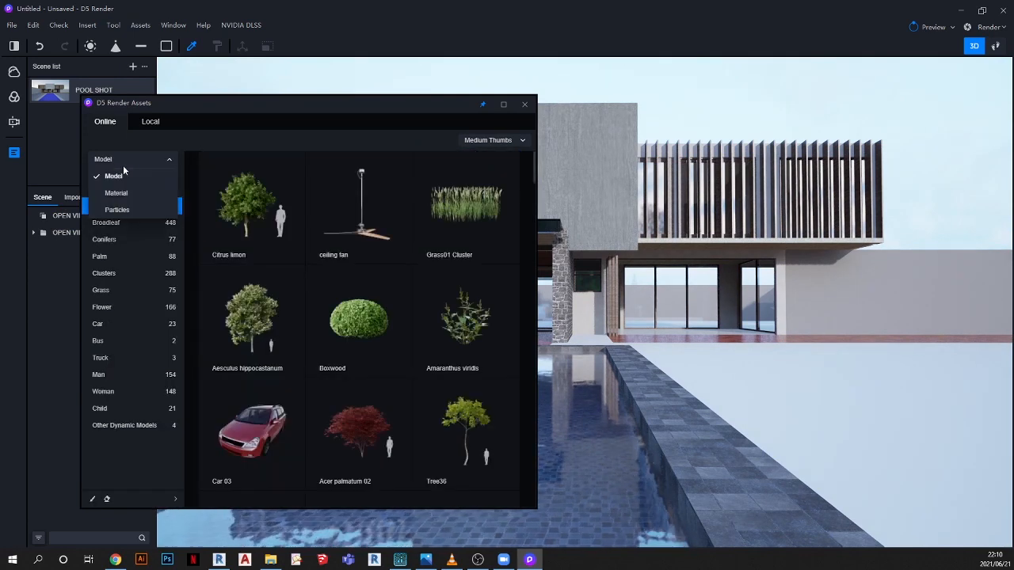
{"action": "left_click", "coordinate": [116, 192]}
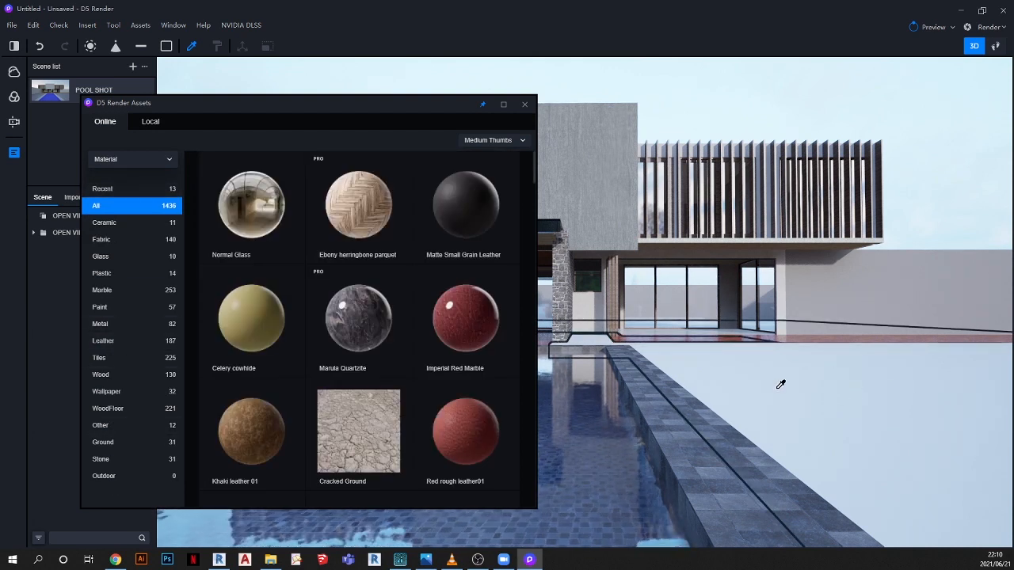
{"action": "left_click", "coordinate": [93, 445]}
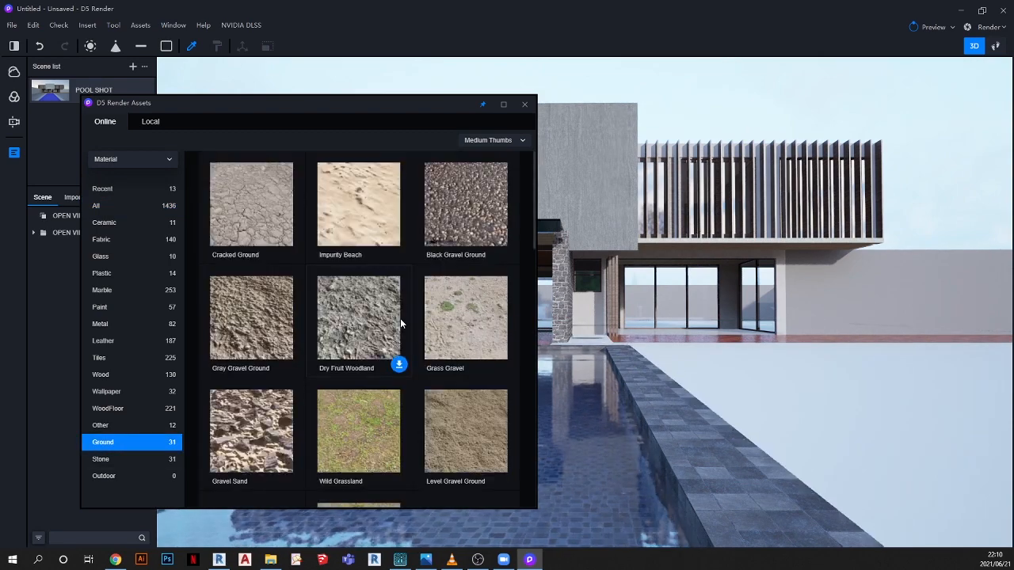
{"action": "scroll", "coordinate": [409, 317], "scroll_direction": "down", "scroll_amount": 2}
{"action": "scroll", "coordinate": [409, 320], "scroll_direction": "down", "scroll_amount": 10}
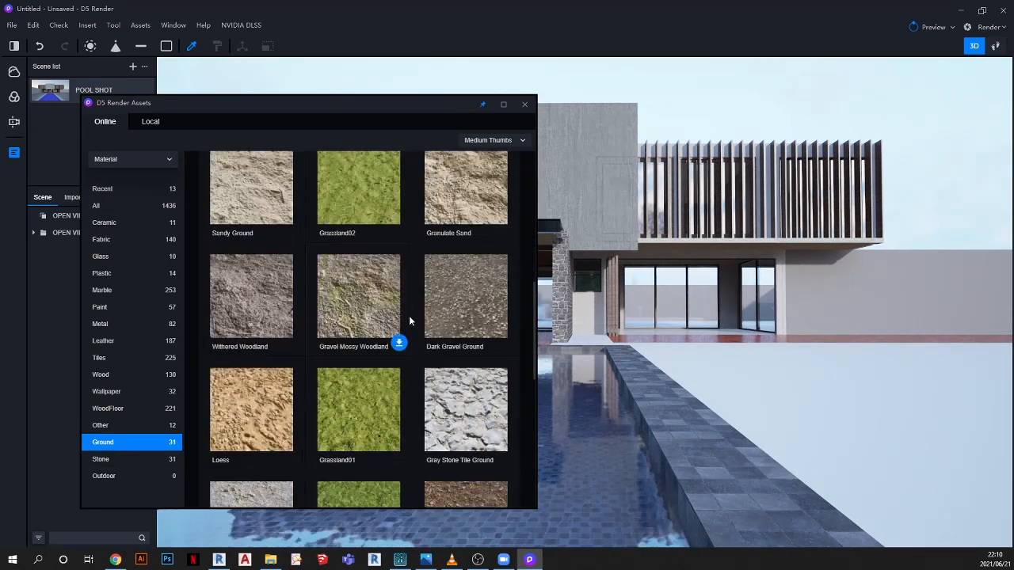
{"action": "left_click_drag", "start_coordinate": [456, 220], "coordinate": [658, 426]}
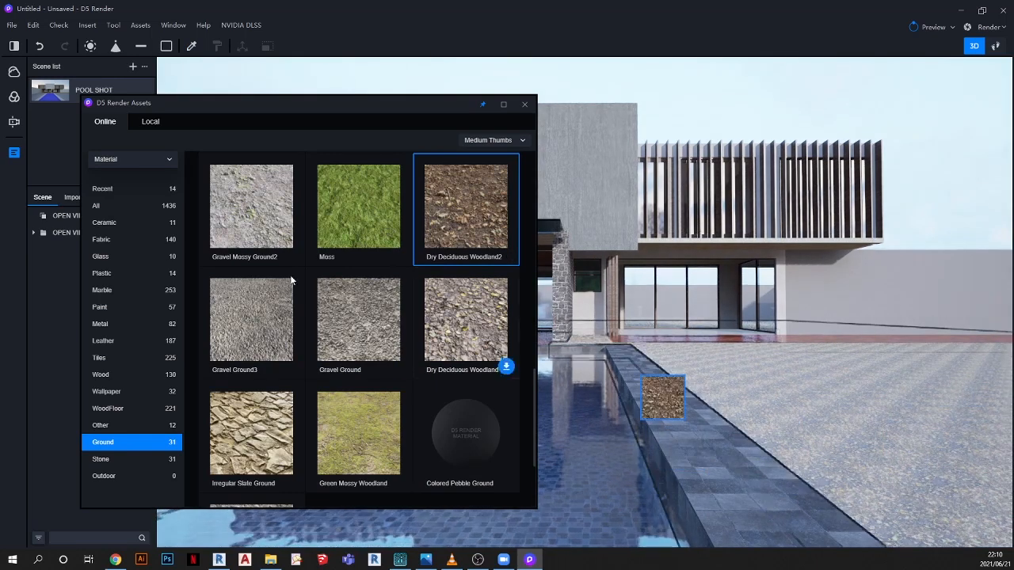
Switch the library to models and place a Grass02 Cluster from the Grass category on the ground beside the pool
{"action": "left_click", "coordinate": [115, 161]}
{"action": "left_click", "coordinate": [114, 176]}
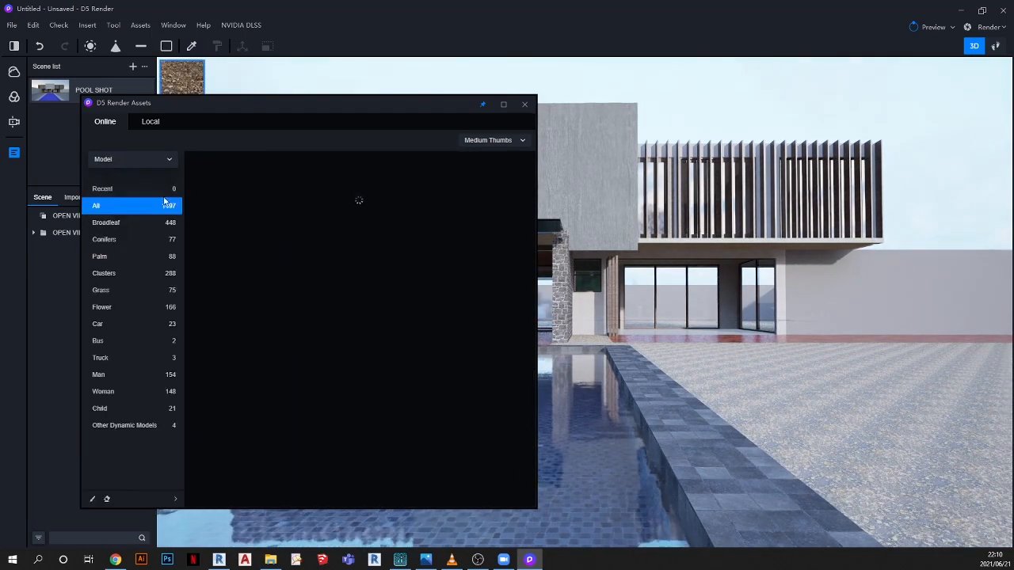
{"action": "left_click", "coordinate": [105, 291]}
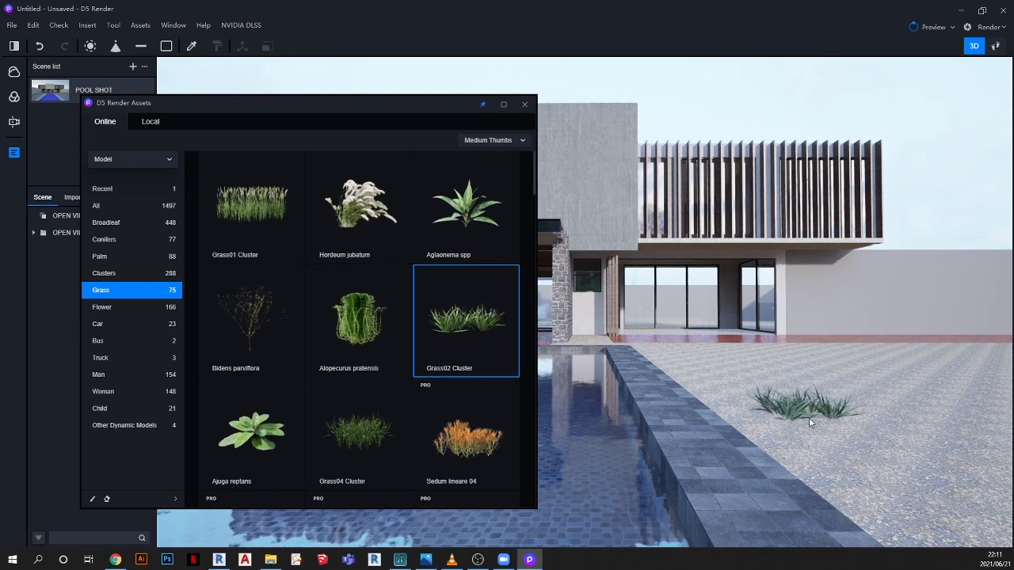
{"action": "left_click", "coordinate": [790, 415]}
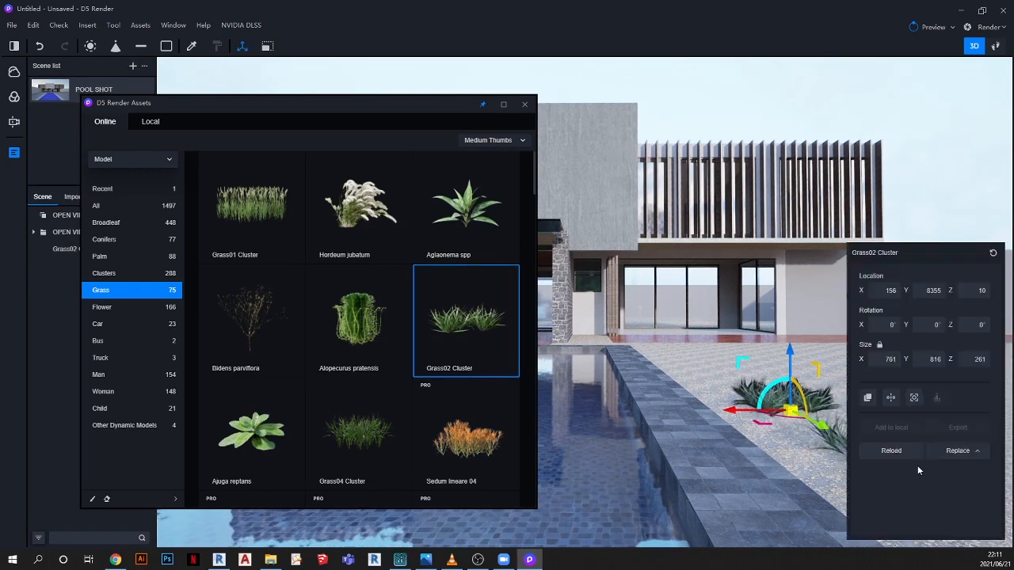
Activate the vegetation brush and paint Grass02 Cluster on the gravel near the placed plant
{"action": "left_click", "coordinate": [93, 500]}
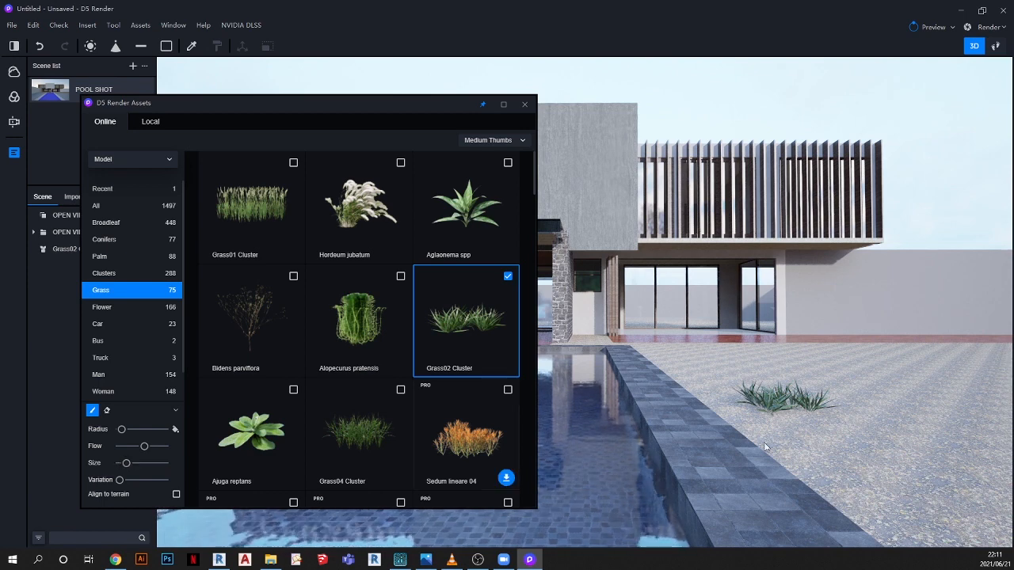
{"action": "mouse_move", "coordinate": [806, 443]}
{"action": "left_mouse_down"}
{"action": "mouse_move", "coordinate": [836, 444]}
{"action": "mouse_move", "coordinate": [889, 473]}
{"action": "left_mouse_up"}
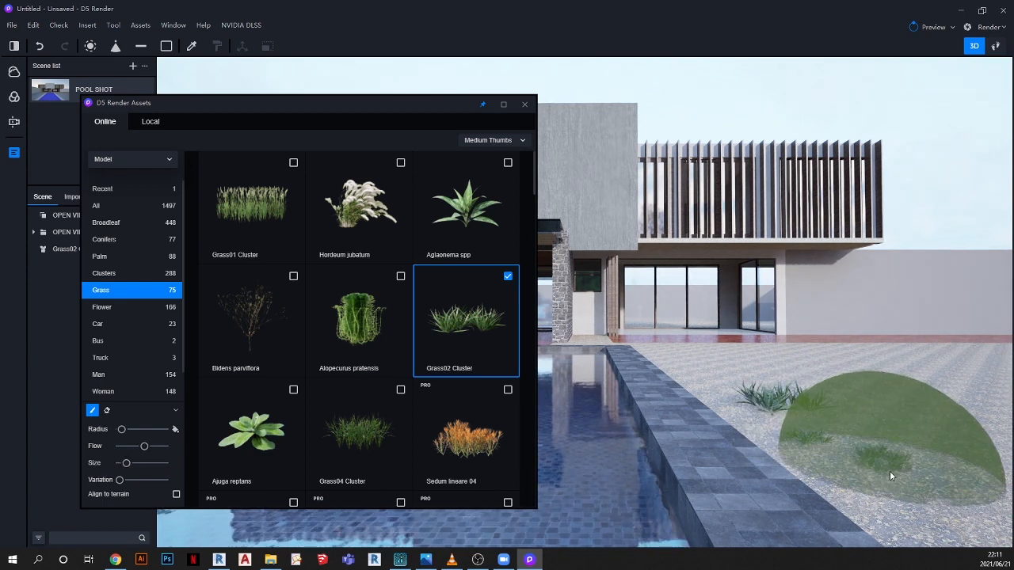
{"action": "left_click", "coordinate": [889, 473]}
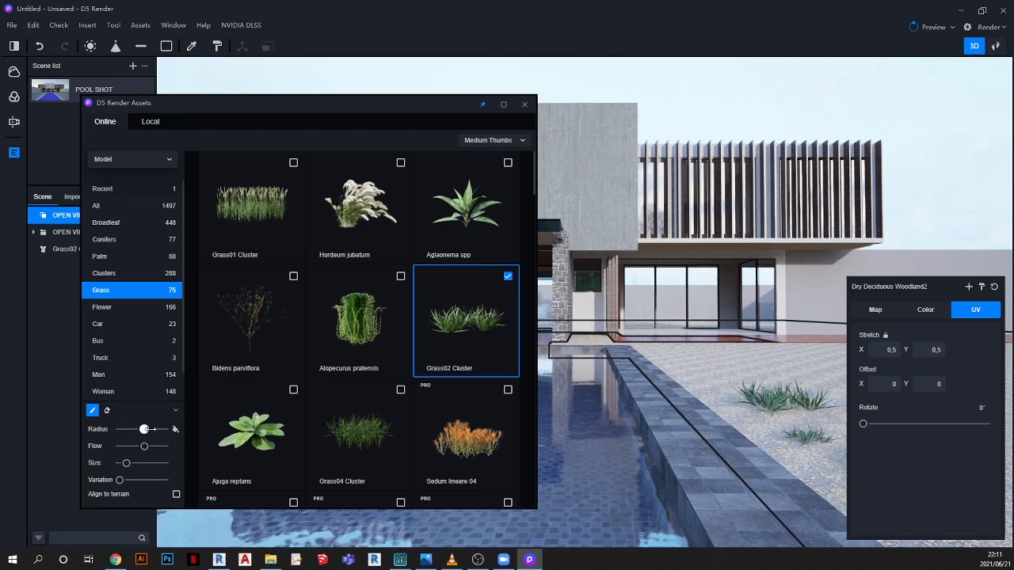
Raise the brush radius to its maximum, fill the whole Dry Deciduous Woodland2 ground with Grass02 Cluster and check the coverage
{"action": "left_click_drag", "start_coordinate": [141, 429], "coordinate": [164, 430]}
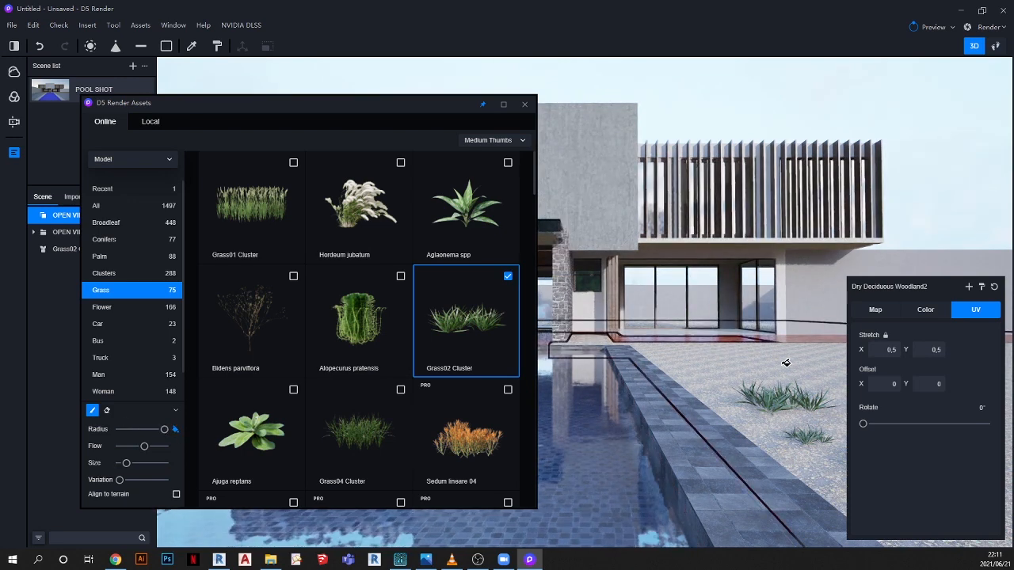
{"action": "left_click", "coordinate": [736, 360]}
{"action": "left_click", "coordinate": [738, 363]}
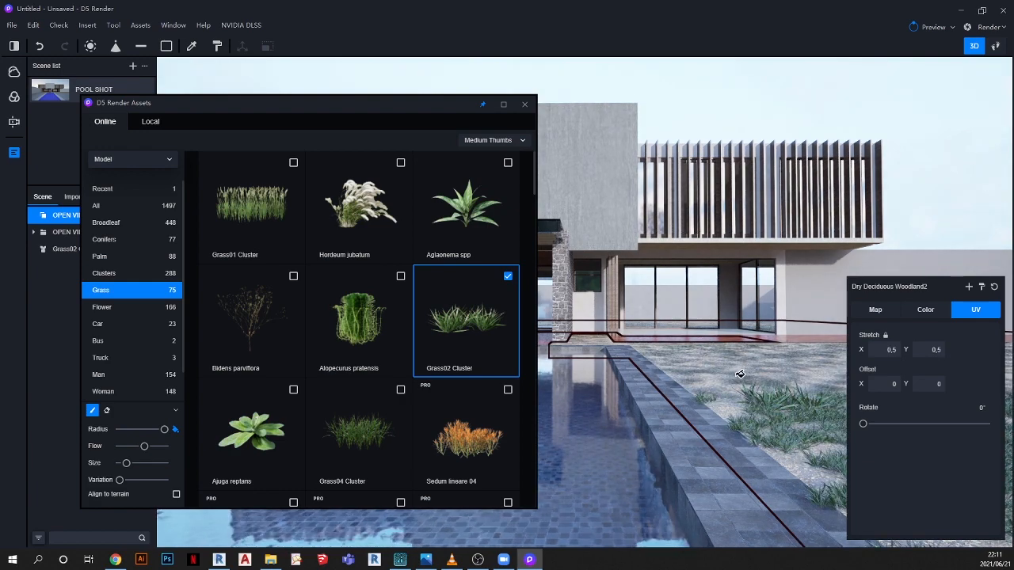
{"action": "left_click", "coordinate": [731, 363]}
{"action": "scroll", "coordinate": [639, 347], "scroll_direction": "down", "scroll_amount": 6}
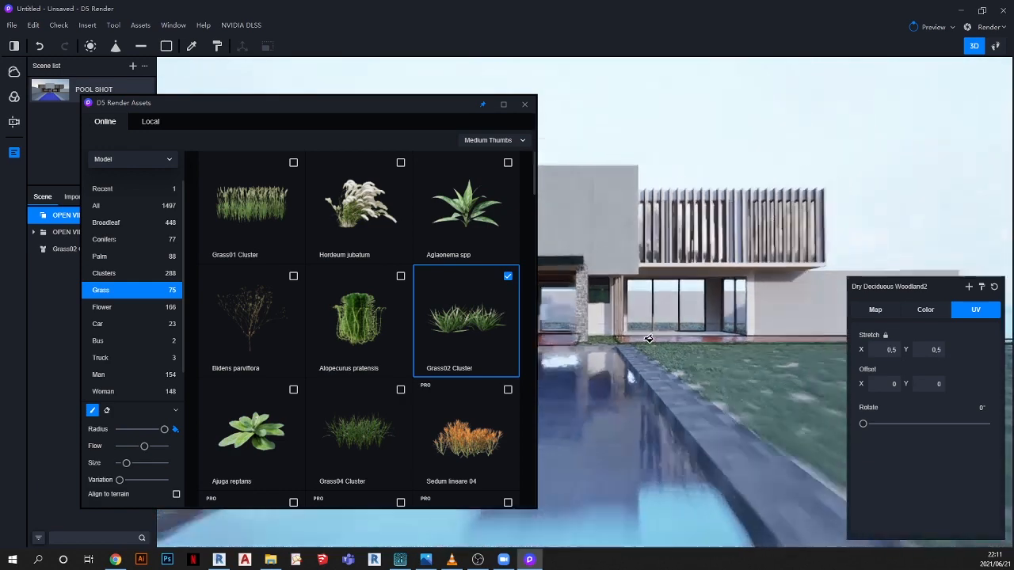
{"action": "scroll", "coordinate": [692, 498], "scroll_direction": "up", "scroll_amount": 4}
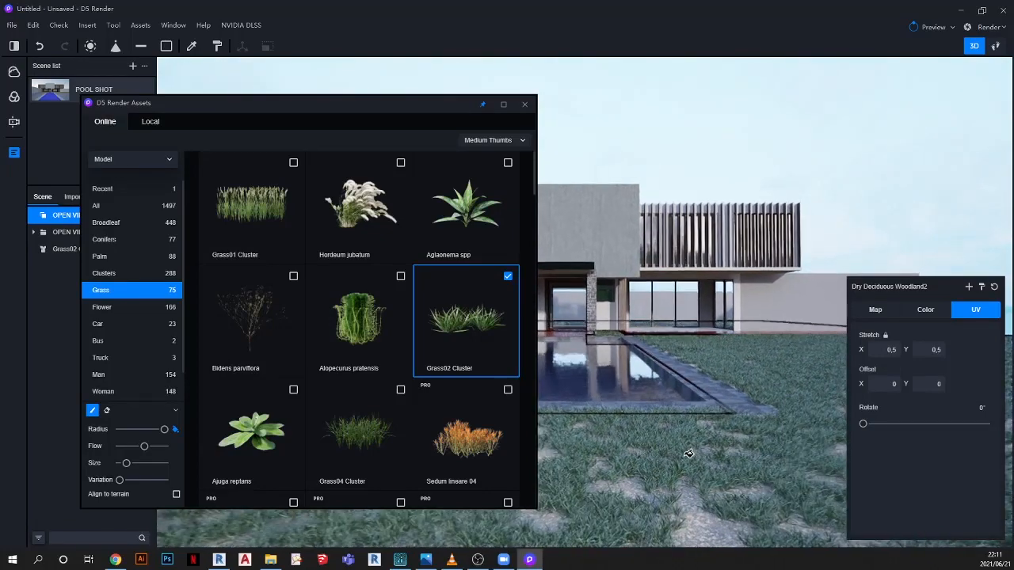
{"action": "right_click_drag", "start_coordinate": [696, 349], "coordinate": [692, 404]}
{"action": "scroll", "coordinate": [730, 440], "scroll_direction": "up", "scroll_amount": 5}
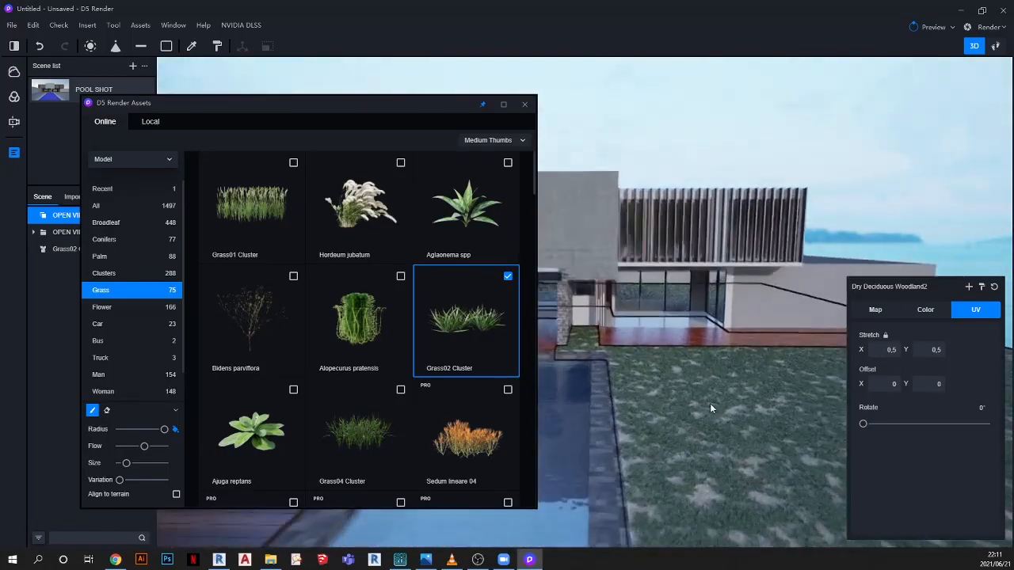
{"action": "scroll", "coordinate": [735, 416], "scroll_direction": "up", "scroll_amount": 2}
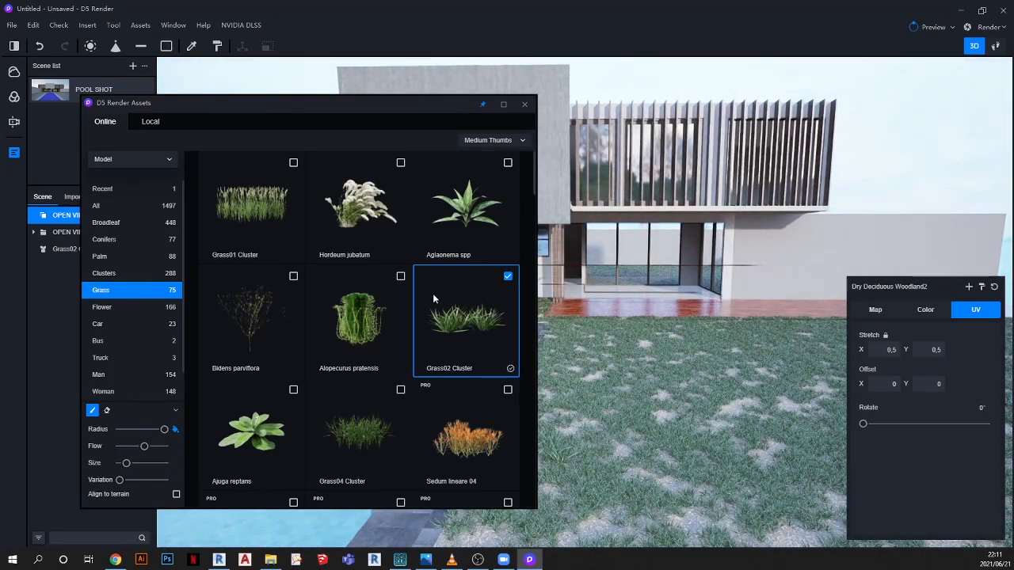
Browse the Grass models and choose Grass65 instead of Grass02 Cluster for the vegetation brush
{"action": "scroll", "coordinate": [434, 299], "scroll_direction": "down", "scroll_amount": 5}
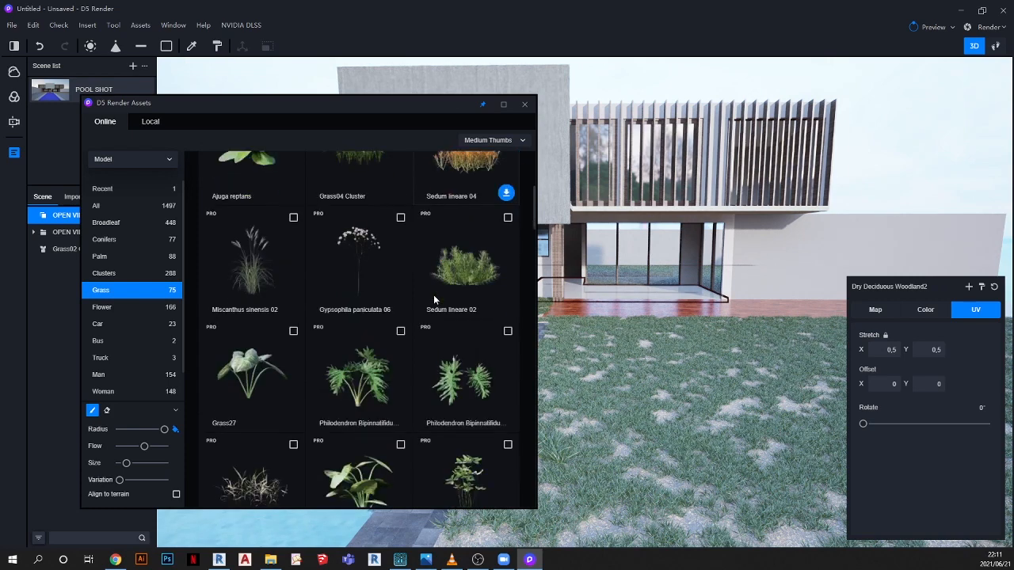
{"action": "scroll", "coordinate": [435, 301], "scroll_direction": "down", "scroll_amount": 2}
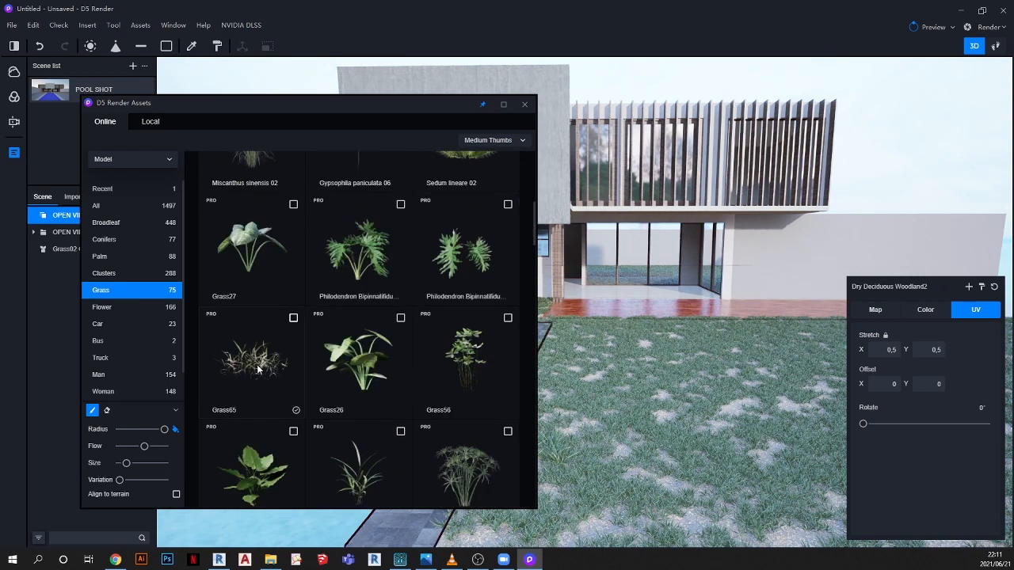
{"action": "scroll", "coordinate": [257, 369], "scroll_direction": "up", "scroll_amount": 5}
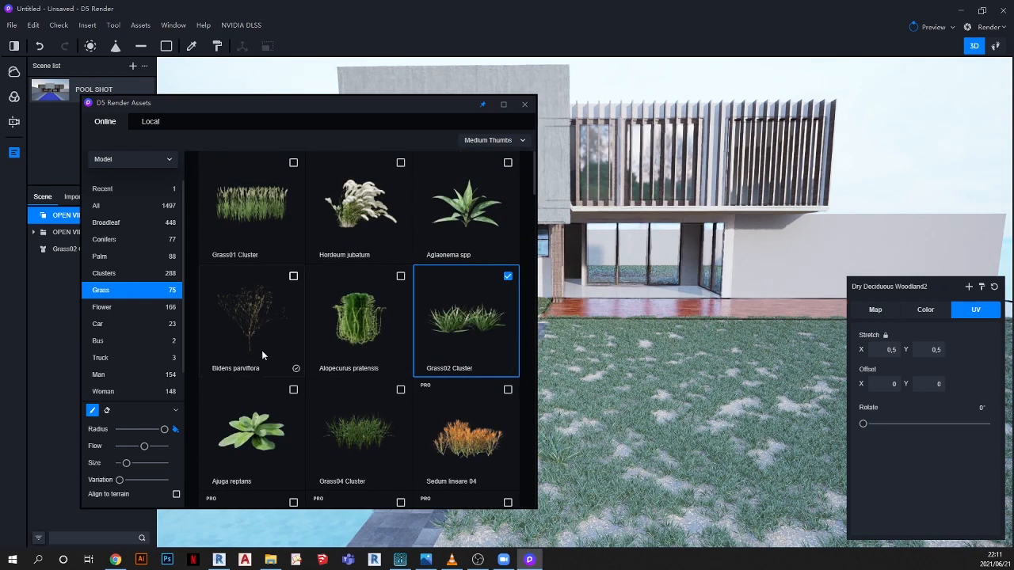
{"action": "scroll", "coordinate": [532, 392], "scroll_direction": "down", "scroll_amount": 3}
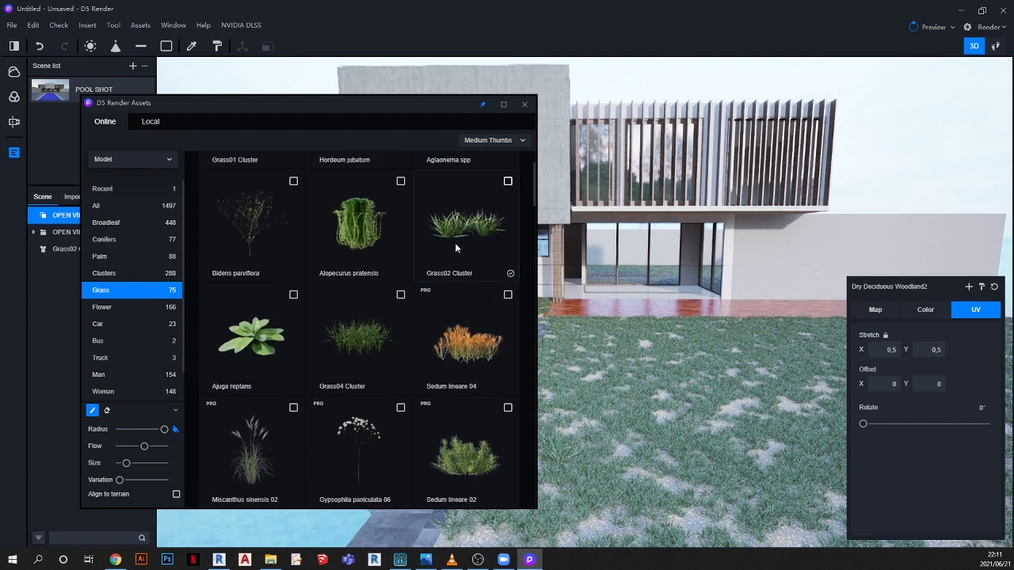
{"action": "scroll", "coordinate": [326, 355], "scroll_direction": "down", "scroll_amount": 2}
{"action": "scroll", "coordinate": [326, 355], "scroll_direction": "down", "scroll_amount": 2}
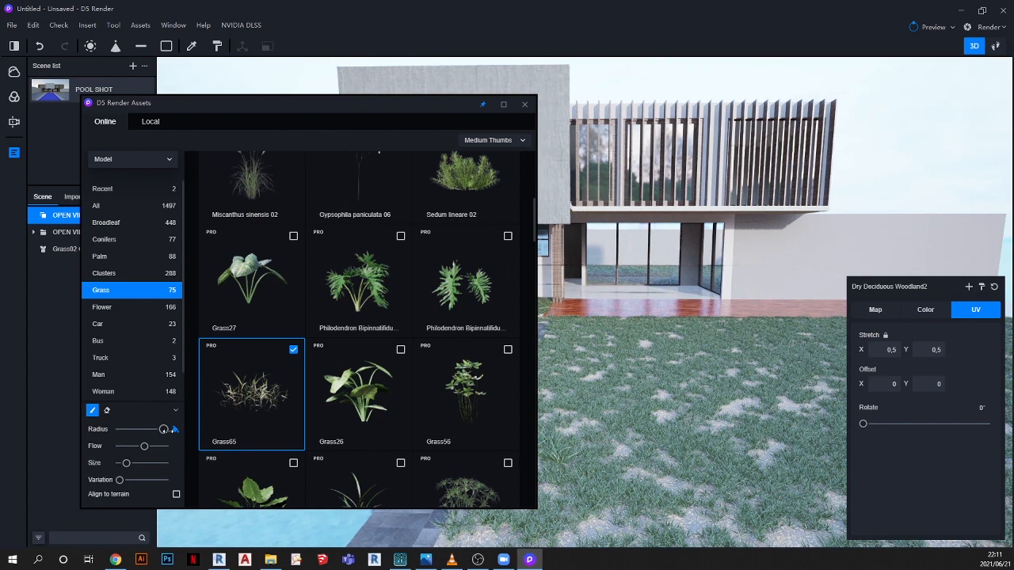
Fill the lawn with Grass65 at the maximum brush radius and inspect how it covers the gravel patches
{"action": "scroll", "coordinate": [657, 461], "scroll_direction": "up", "scroll_amount": 5}
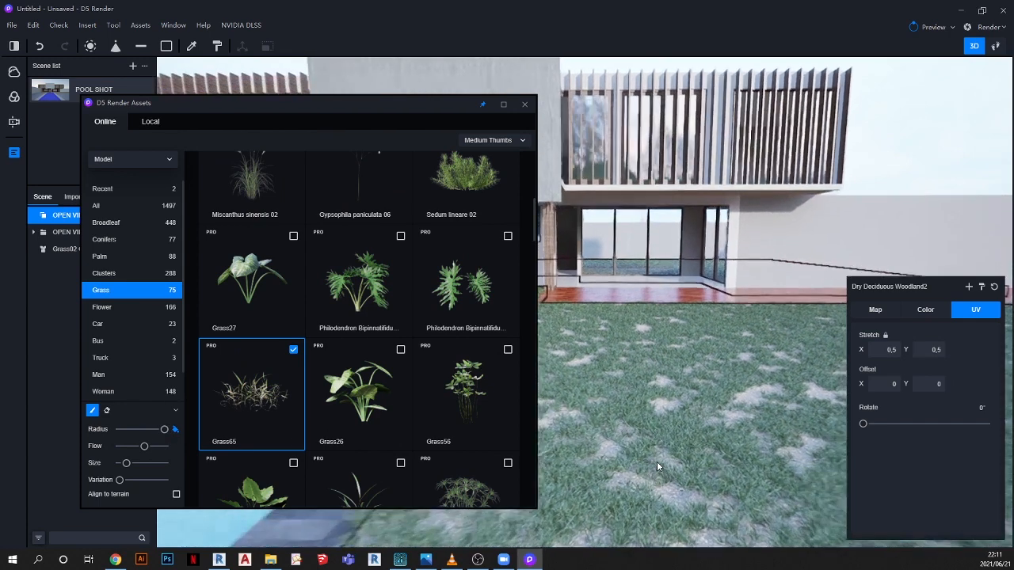
{"action": "left_click", "coordinate": [280, 403]}
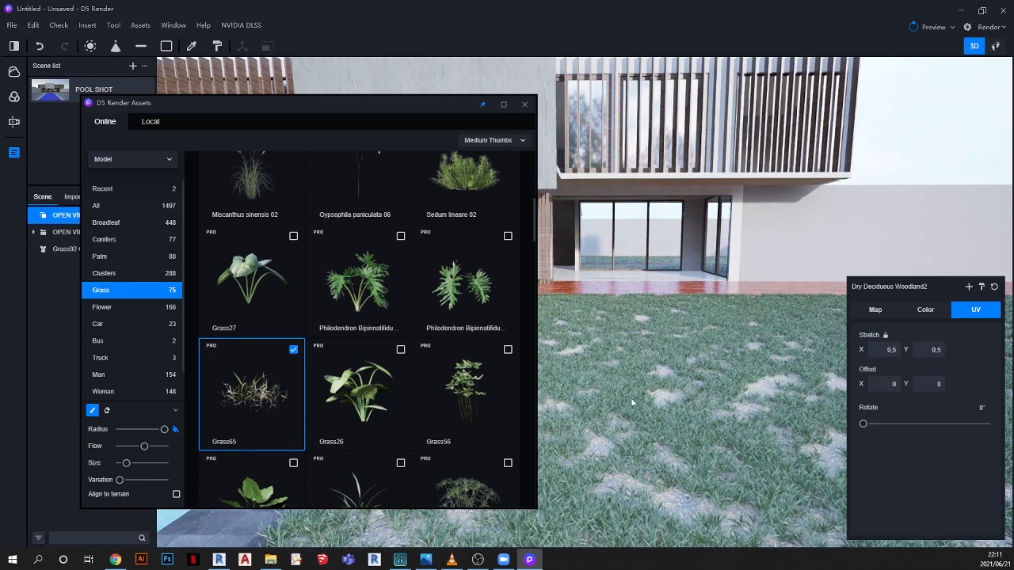
{"action": "scroll", "coordinate": [657, 403], "scroll_direction": "up", "scroll_amount": 3}
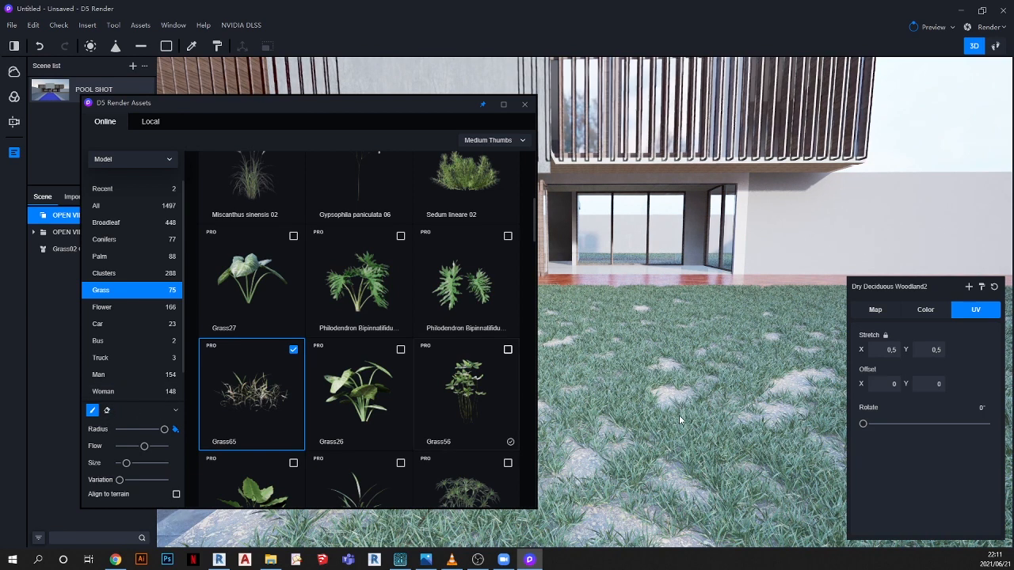
{"action": "scroll", "coordinate": [574, 464], "scroll_direction": "up", "scroll_amount": 2}
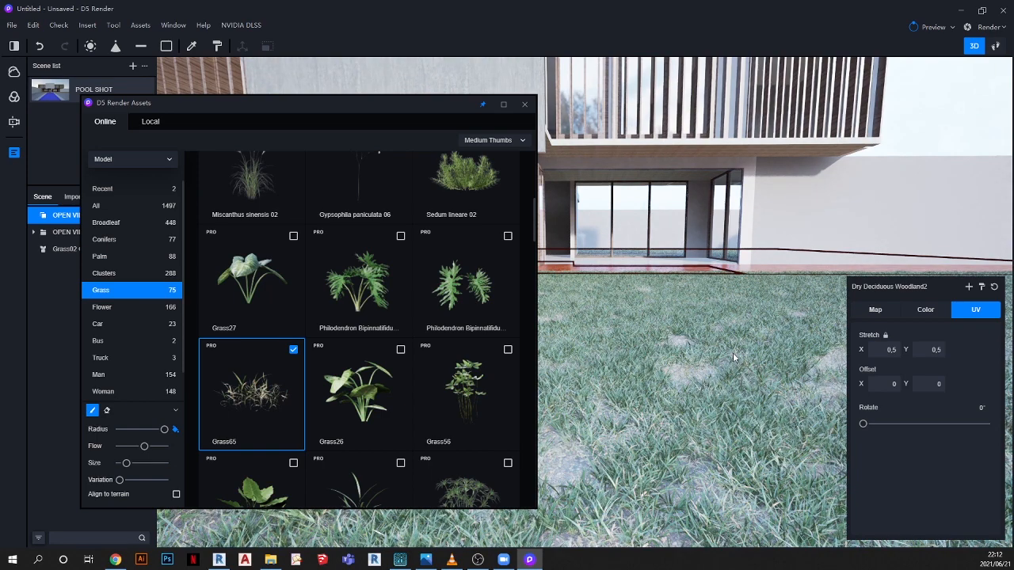
{"action": "scroll", "coordinate": [733, 353], "scroll_direction": "down", "scroll_amount": 2}
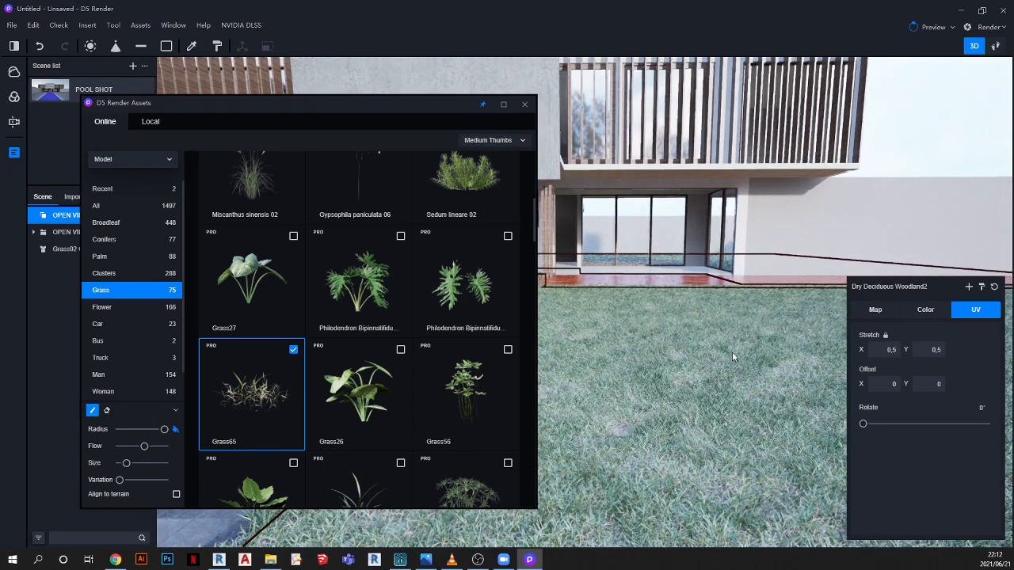
{"action": "scroll", "coordinate": [735, 353], "scroll_direction": "down", "scroll_amount": 1}
{"action": "right_click_drag", "start_coordinate": [700, 434], "coordinate": [782, 399]}
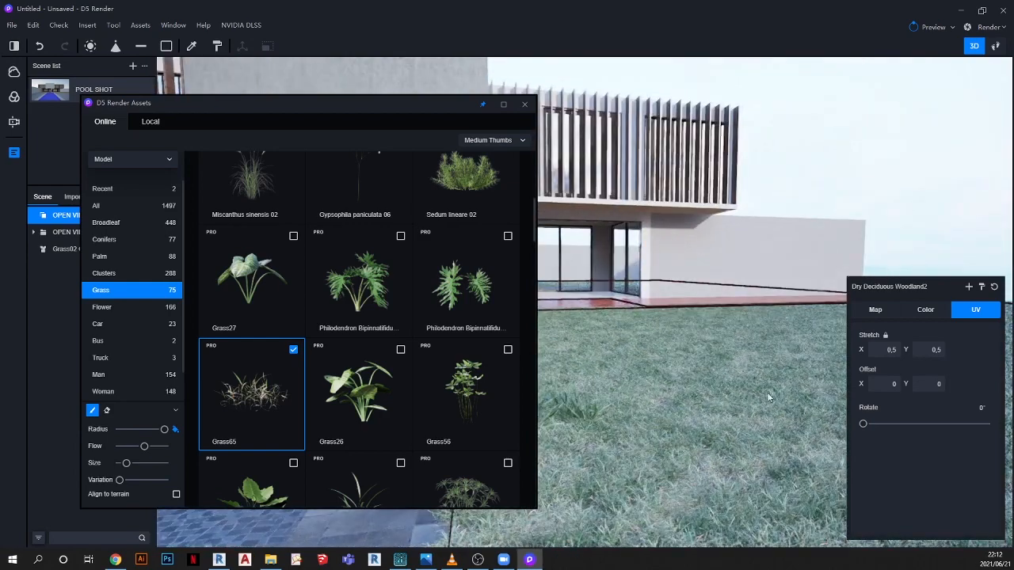
Restore the POOL SHOT view and turn off the vegetation brush
{"action": "left_click_drag", "start_coordinate": [366, 104], "coordinate": [370, 147]}
{"action": "left_click", "coordinate": [50, 90]}
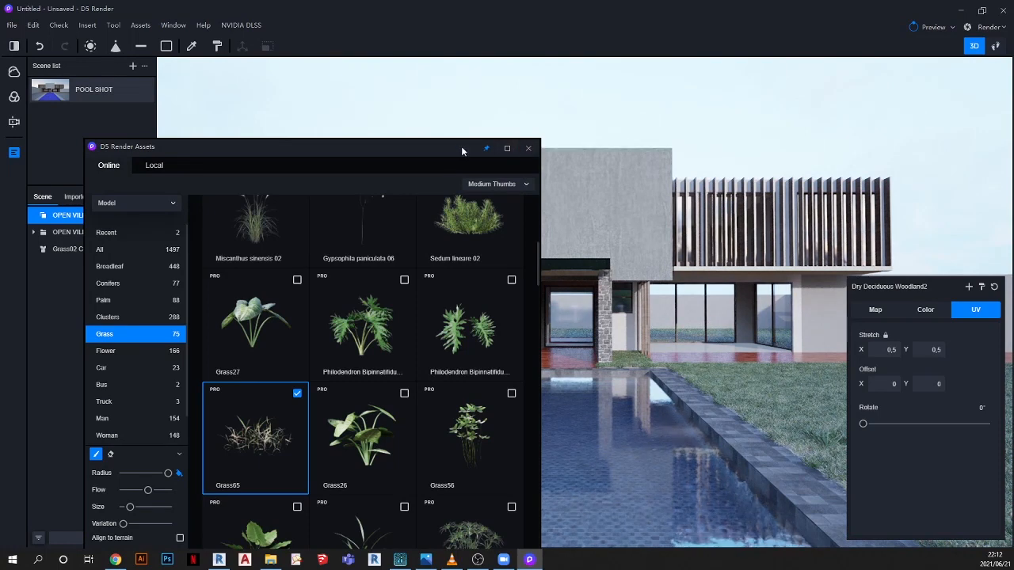
{"action": "left_click_drag", "start_coordinate": [462, 151], "coordinate": [477, 98]}
{"action": "left_click", "coordinate": [112, 402]}
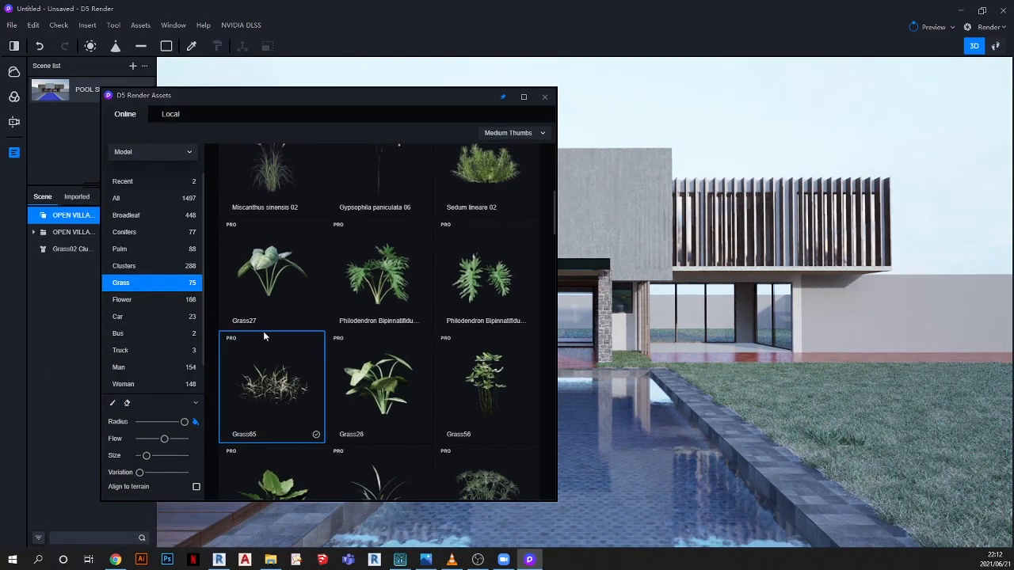
Open the Broadleaf models, try out Toona sinensis on the lawn and consult the reference image OPEN VILLA_3.png
{"action": "left_click", "coordinate": [146, 217]}
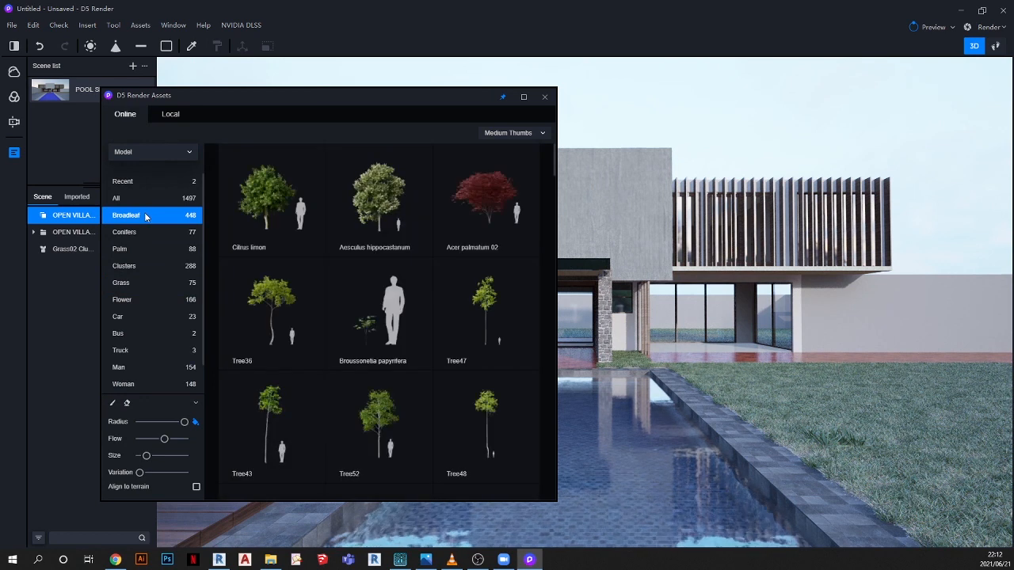
{"action": "scroll", "coordinate": [332, 287], "scroll_direction": "down", "scroll_amount": 3}
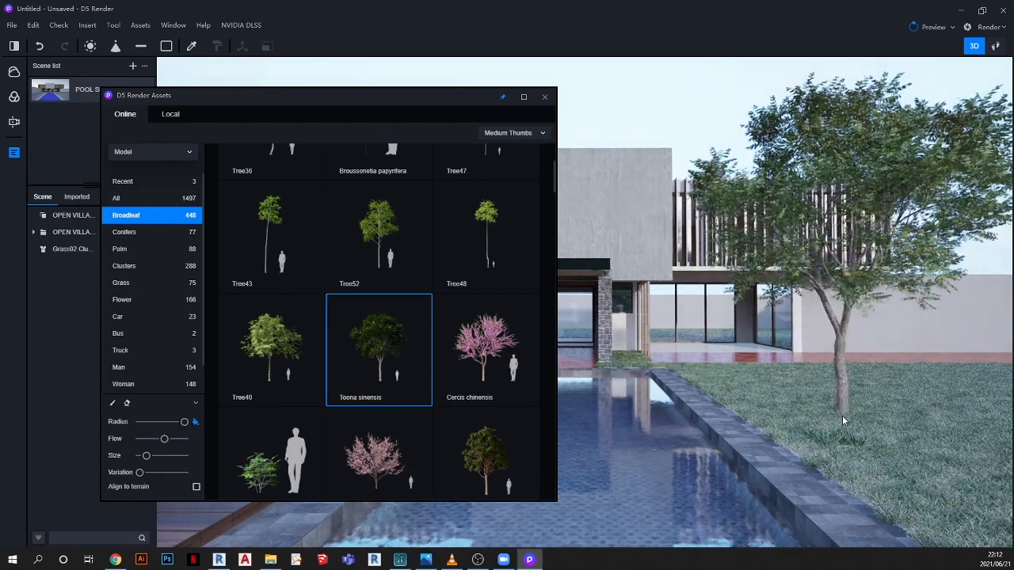
{"action": "left_click", "coordinate": [425, 560]}
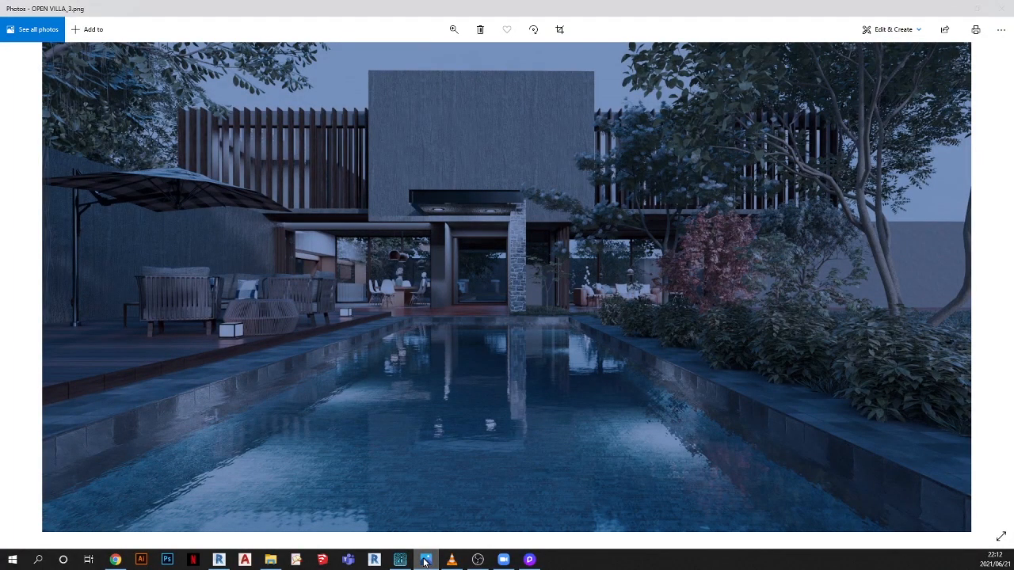
{"action": "left_click", "coordinate": [426, 560]}
Choose May tree from the Broadleaf models, reduce its placement size and place it on the lawn beside the pool edging
{"action": "scroll", "coordinate": [369, 278], "scroll_direction": "down", "scroll_amount": 10}
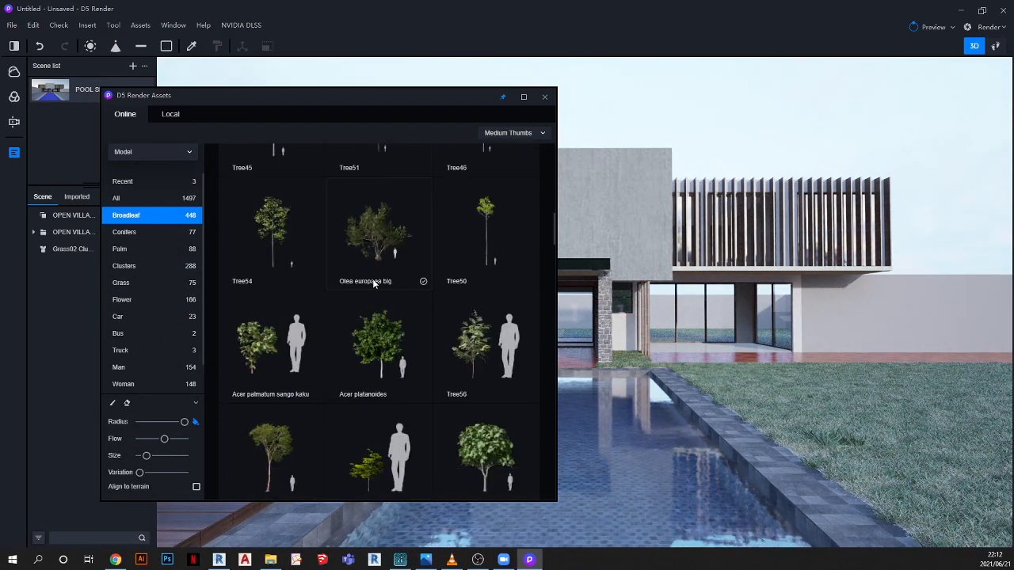
{"action": "scroll", "coordinate": [374, 283], "scroll_direction": "down", "scroll_amount": 10}
{"action": "scroll", "coordinate": [374, 284], "scroll_direction": "down", "scroll_amount": 10}
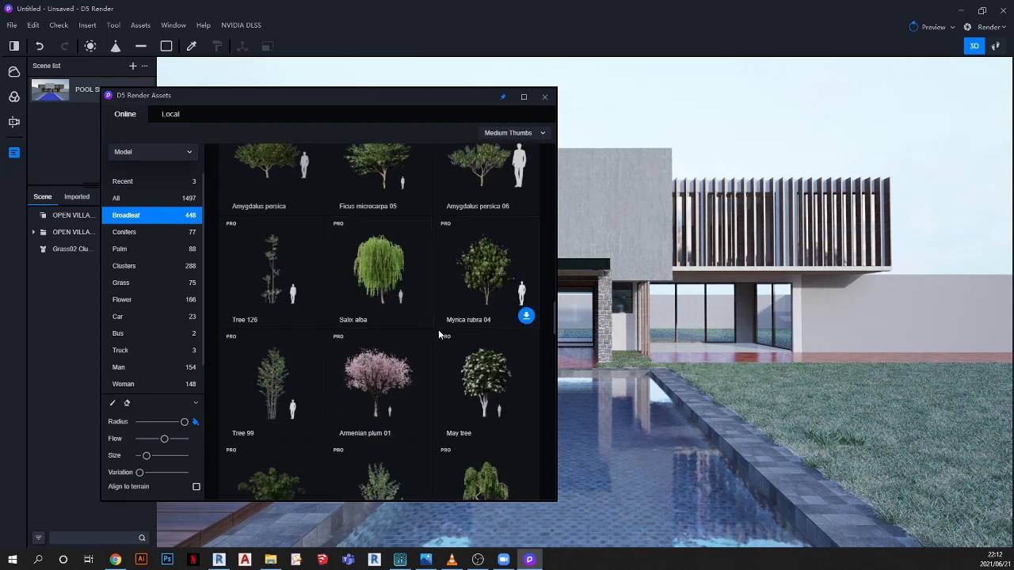
{"action": "left_click", "coordinate": [483, 382]}
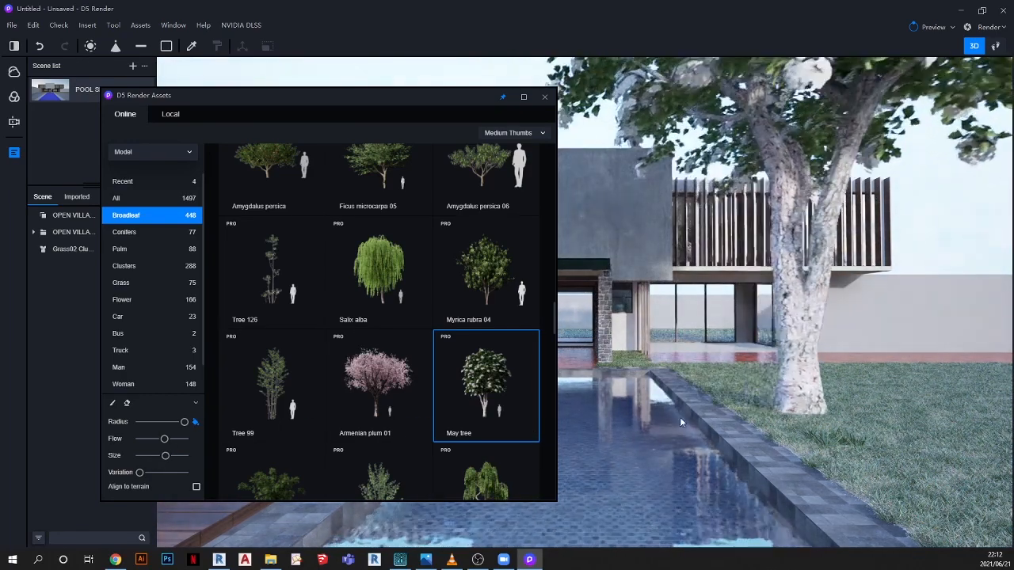
{"action": "left_click_drag", "start_coordinate": [165, 455], "coordinate": [149, 455]}
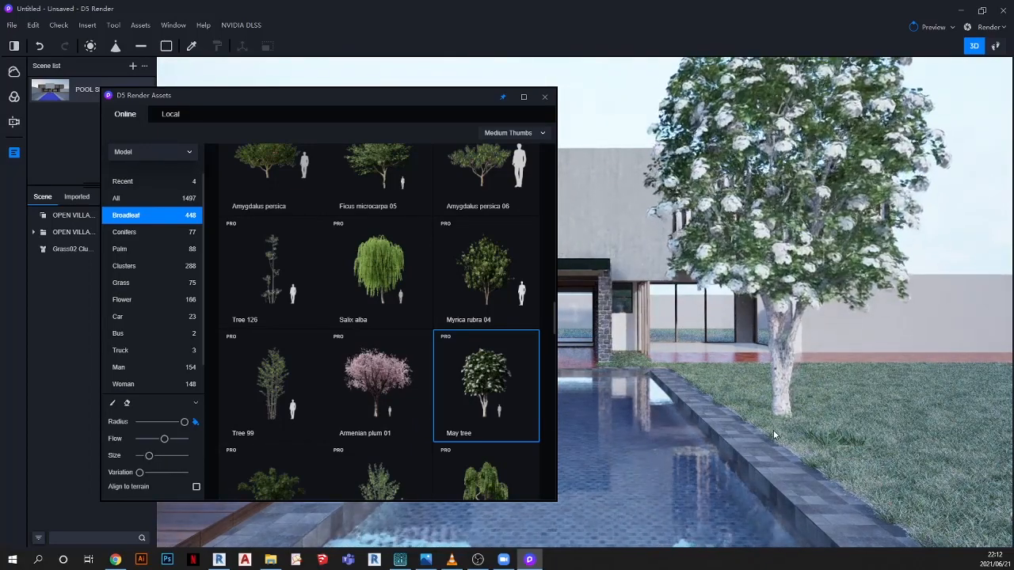
{"action": "left_click", "coordinate": [740, 395]}
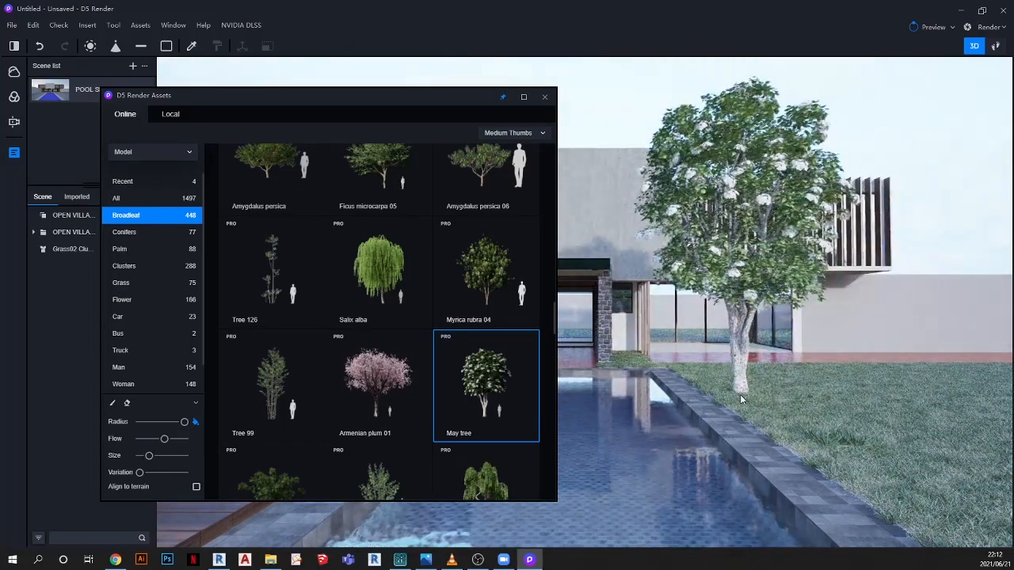
Find Aesculus chinensis among the Broadleaf models and place one on the lawn to the right of the May tree
{"action": "scroll", "coordinate": [447, 309], "scroll_direction": "up", "scroll_amount": 10}
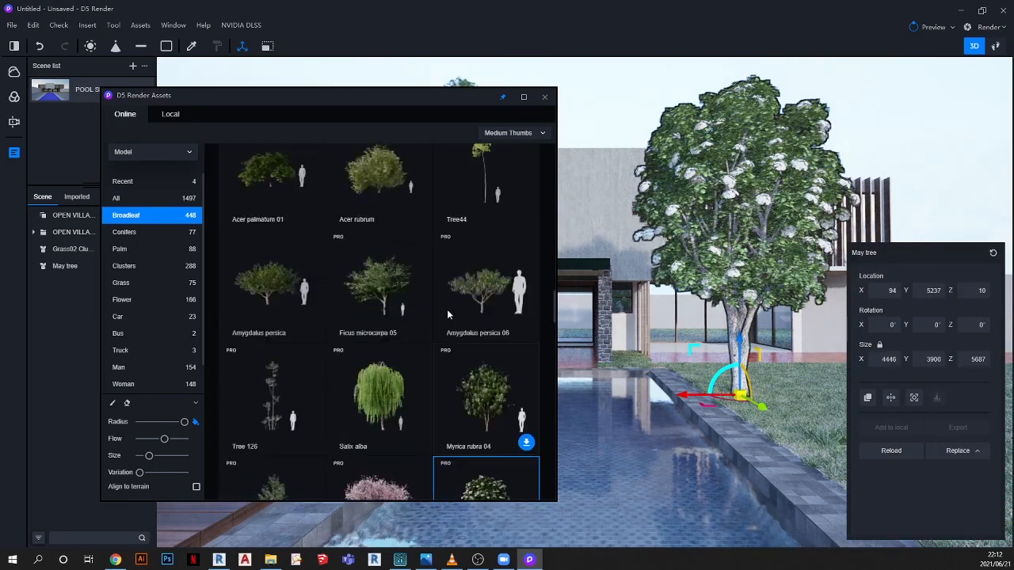
{"action": "scroll", "coordinate": [361, 266], "scroll_direction": "up", "scroll_amount": 5}
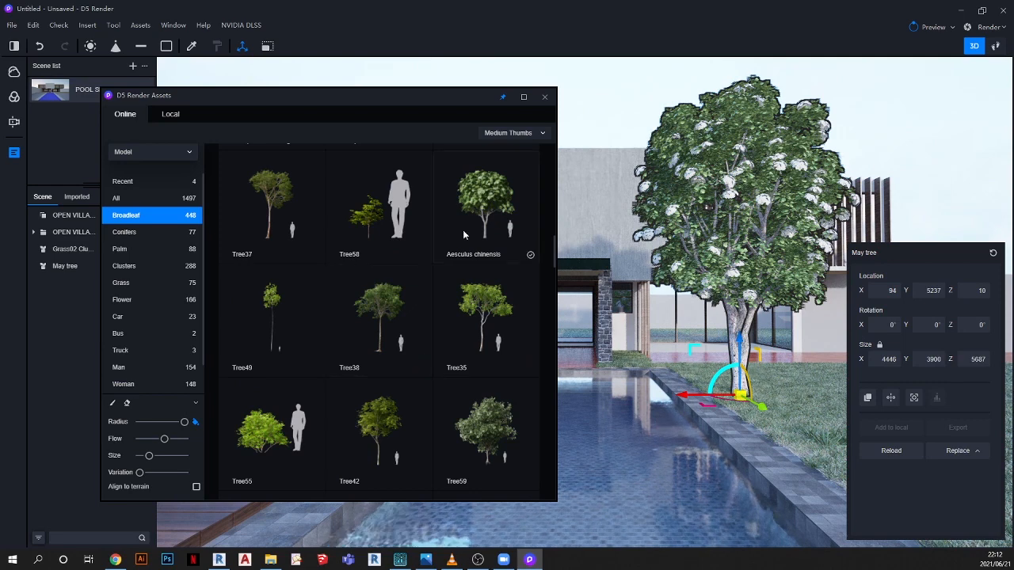
{"action": "left_click", "coordinate": [478, 220]}
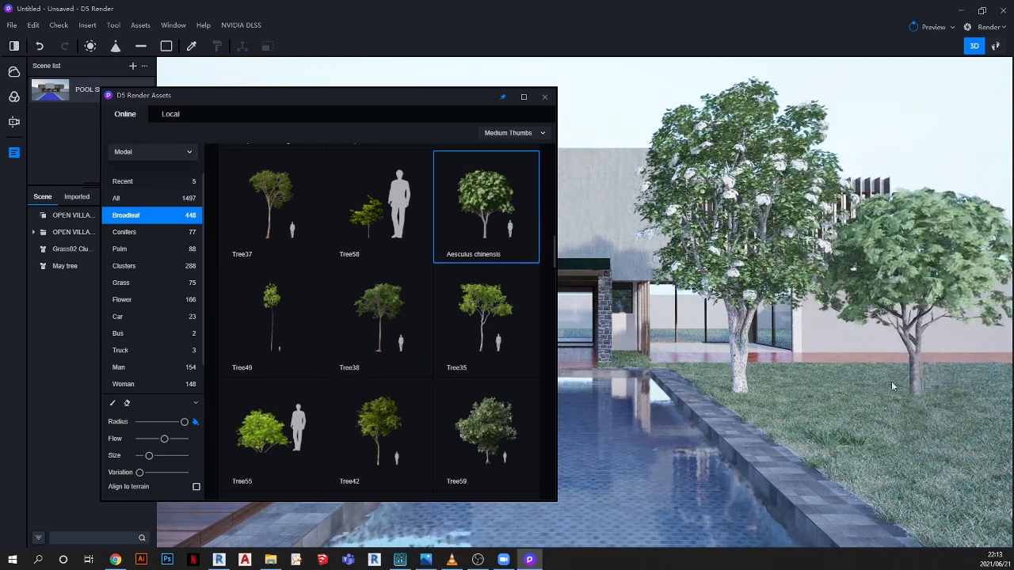
{"action": "left_click", "coordinate": [885, 387]}
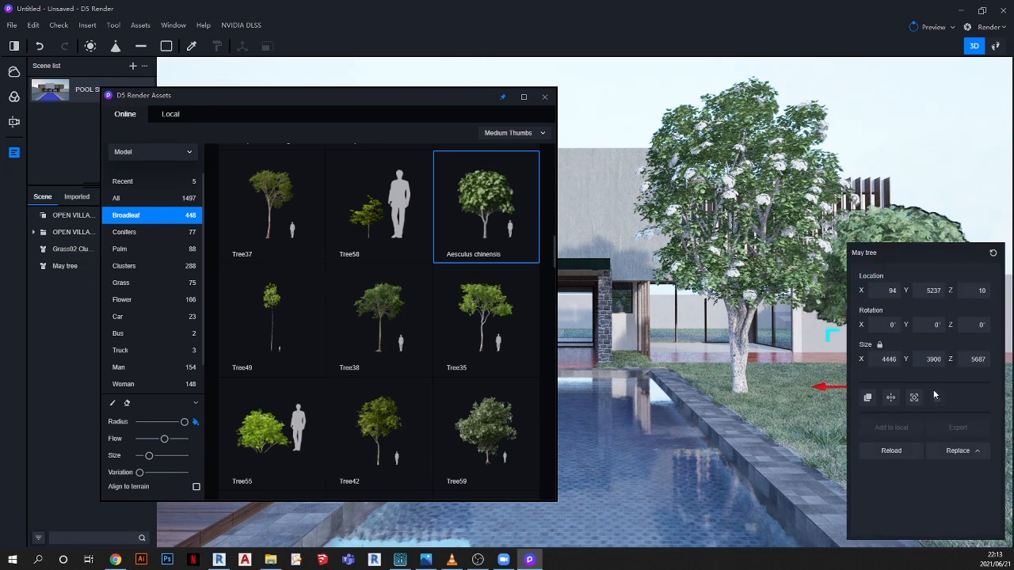
Place an Acer platanoides on the lawn to the right of the Aesculus chinensis
{"action": "scroll", "coordinate": [355, 273], "scroll_direction": "up", "scroll_amount": 2}
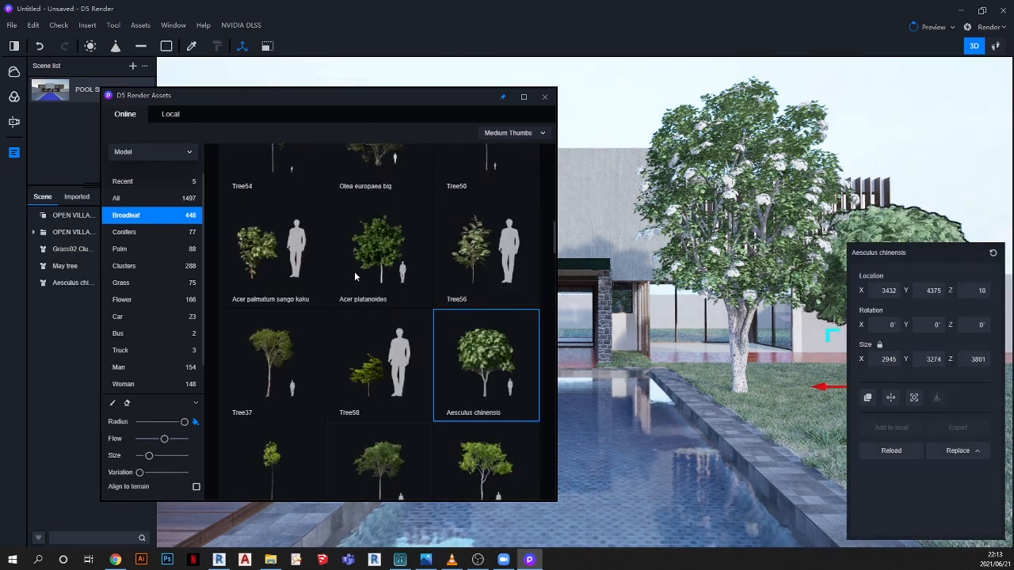
{"action": "left_click", "coordinate": [390, 246]}
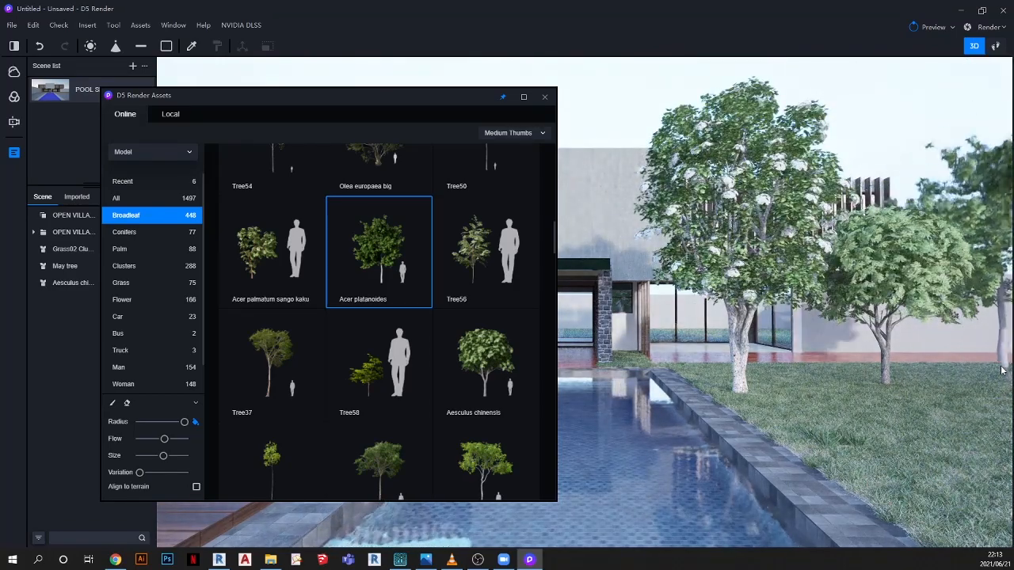
{"action": "left_click", "coordinate": [998, 381]}
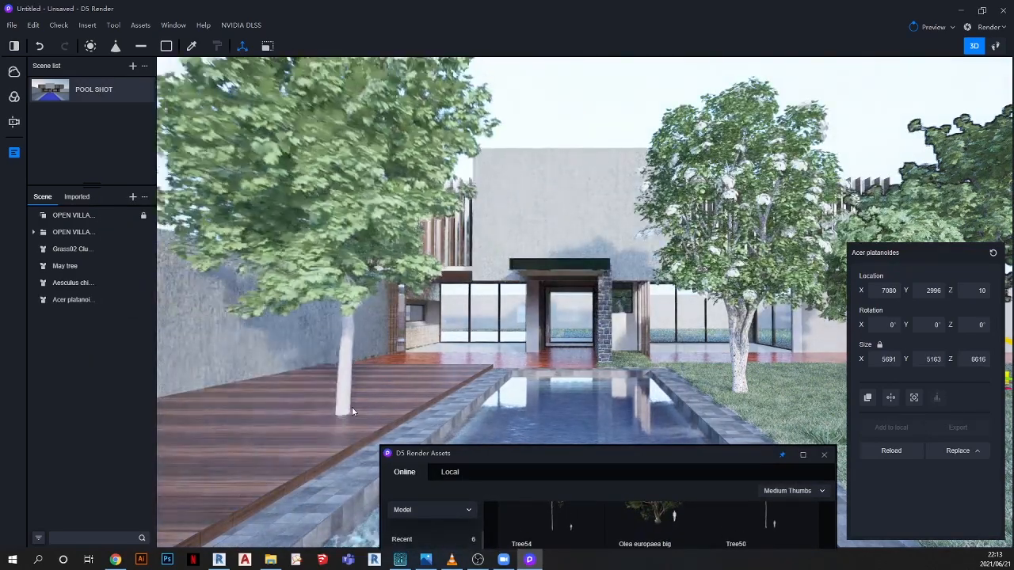
Place a second Acer platanoides at the outer edge of the wooden deck and return to the POOL SHOT view
{"action": "scroll", "coordinate": [412, 379], "scroll_direction": "down", "scroll_amount": 3}
{"action": "middle_click_drag", "start_coordinate": [413, 379], "coordinate": [287, 394]}
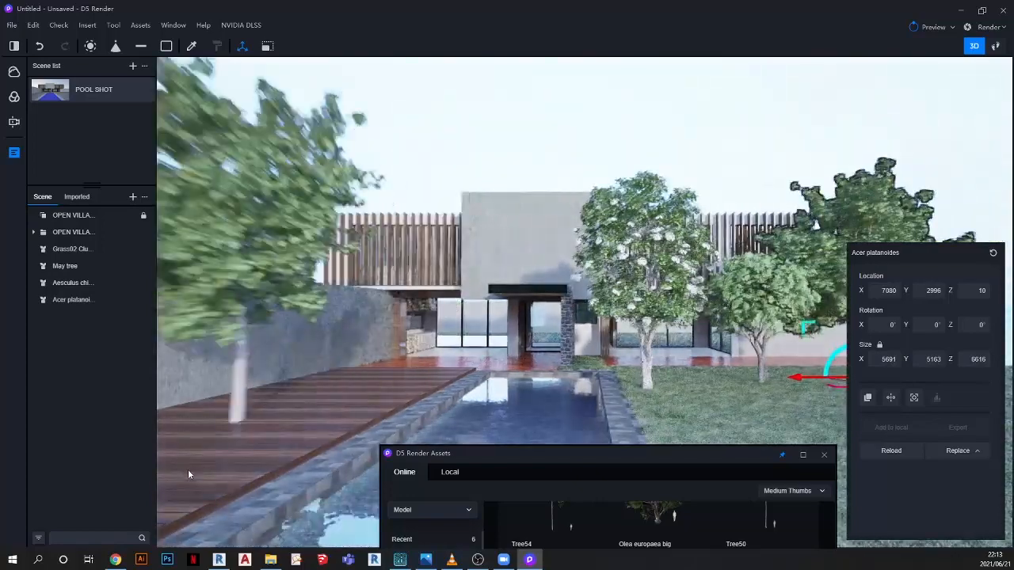
{"action": "left_click", "coordinate": [162, 500]}
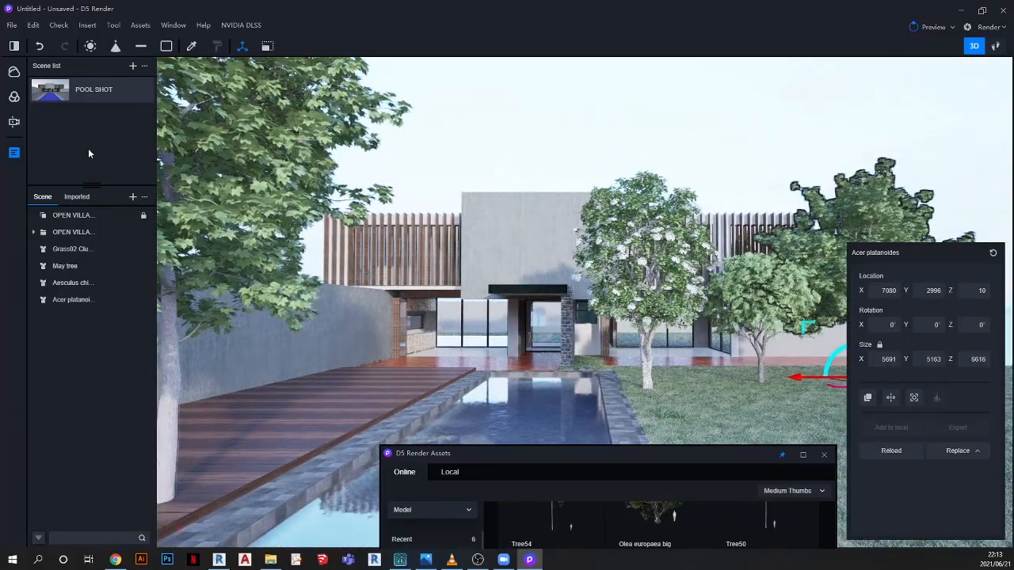
{"action": "scroll", "coordinate": [236, 171], "scroll_direction": "up", "scroll_amount": 6}
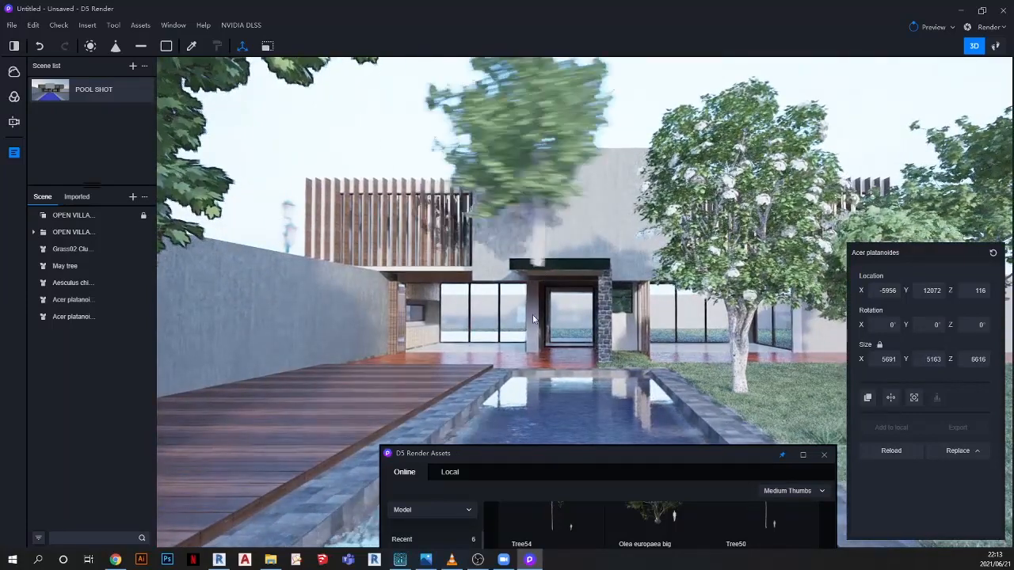
Place an Acer palmatum sango kaku on the lawn between the May tree and the Aesculus chinensis
{"action": "left_click_drag", "start_coordinate": [697, 455], "coordinate": [367, 103]}
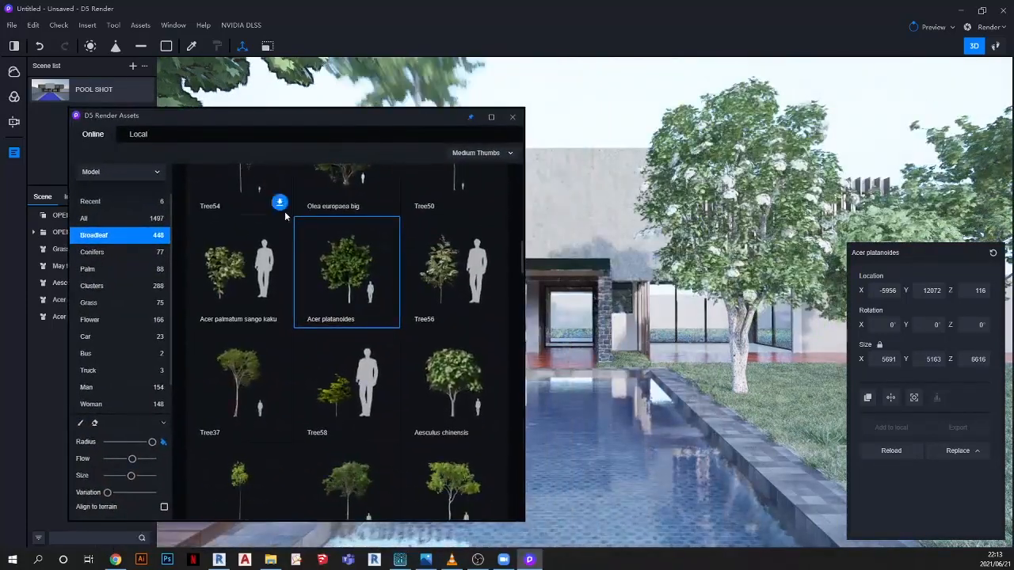
{"action": "left_click", "coordinate": [239, 270]}
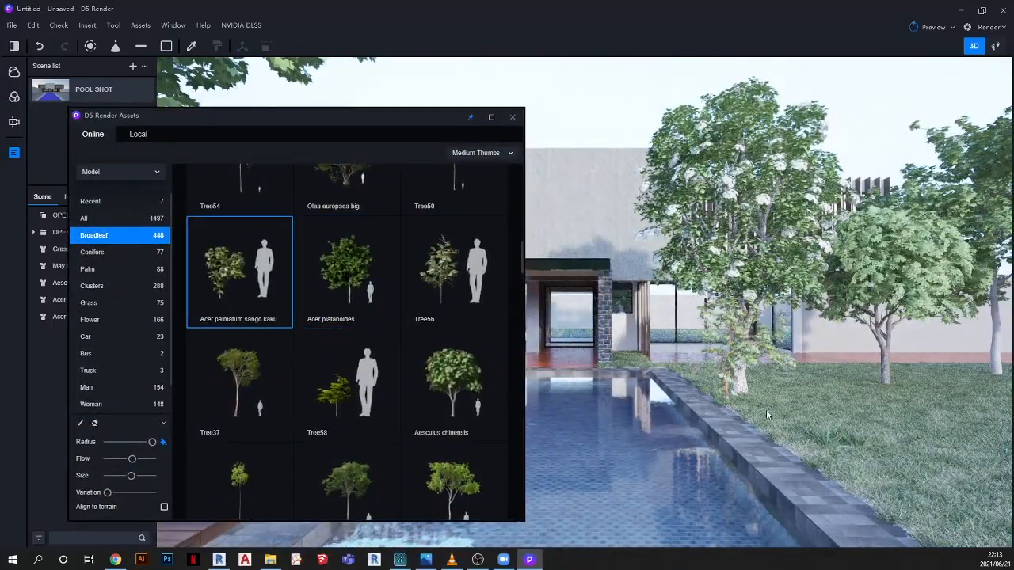
{"action": "left_click", "coordinate": [802, 377]}
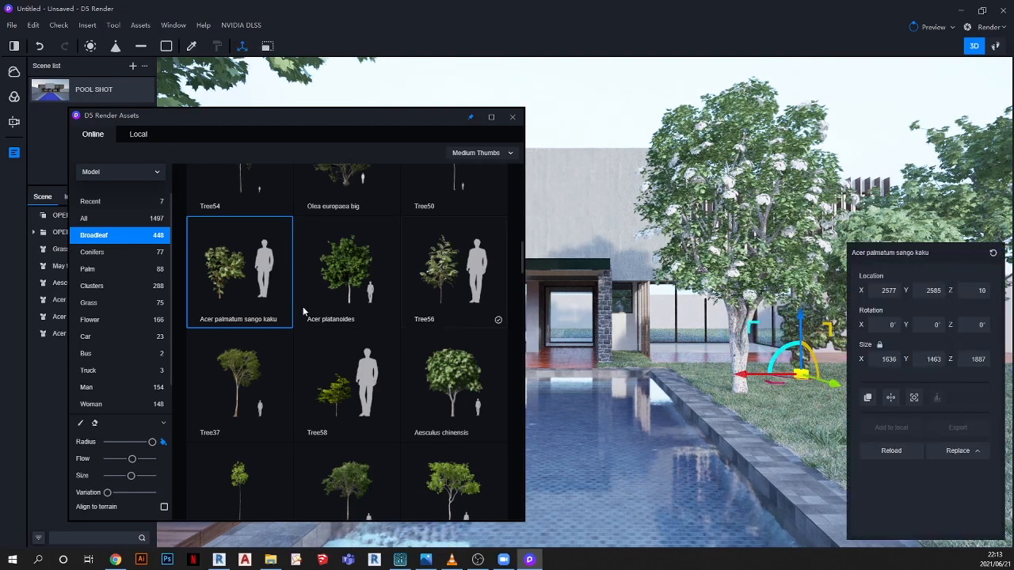
Place one Tree57 on the lawn beside the pool edge near the May tree and a second on the May tree's other side
{"action": "scroll", "coordinate": [297, 289], "scroll_direction": "up", "scroll_amount": 5}
{"action": "scroll", "coordinate": [293, 284], "scroll_direction": "up", "scroll_amount": 3}
{"action": "left_click", "coordinate": [238, 447]}
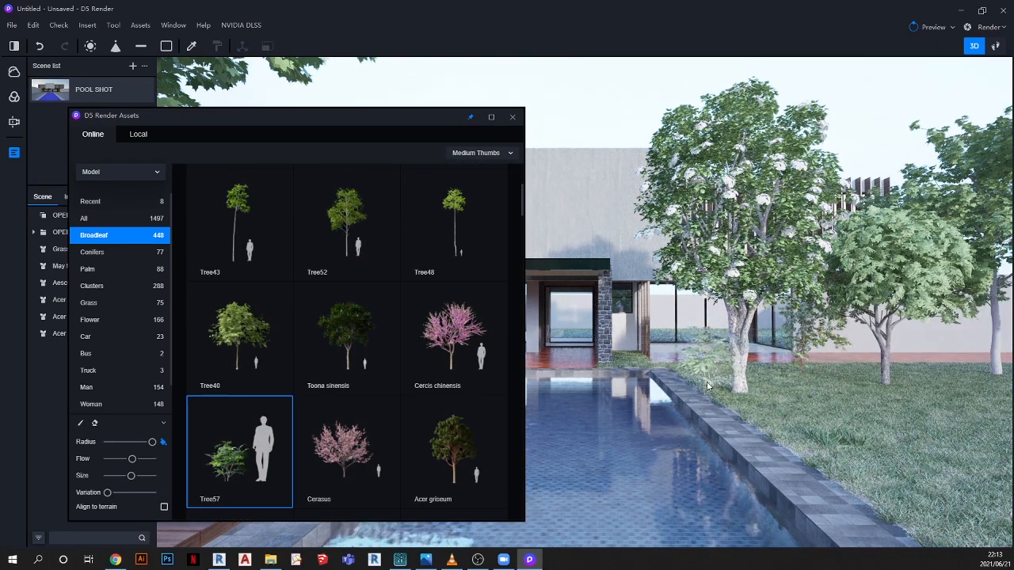
{"action": "left_click", "coordinate": [711, 386]}
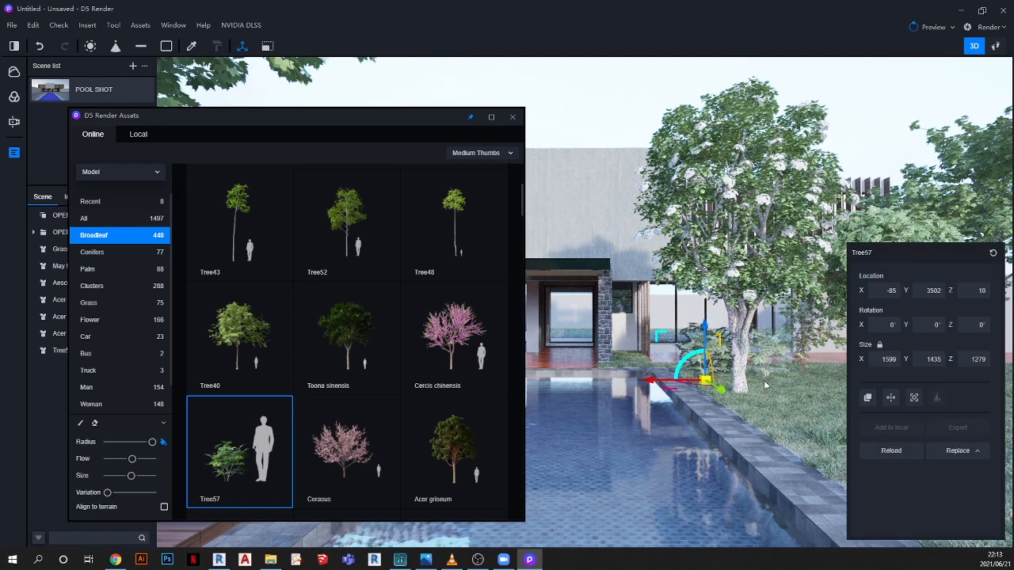
{"action": "left_click", "coordinate": [823, 375]}
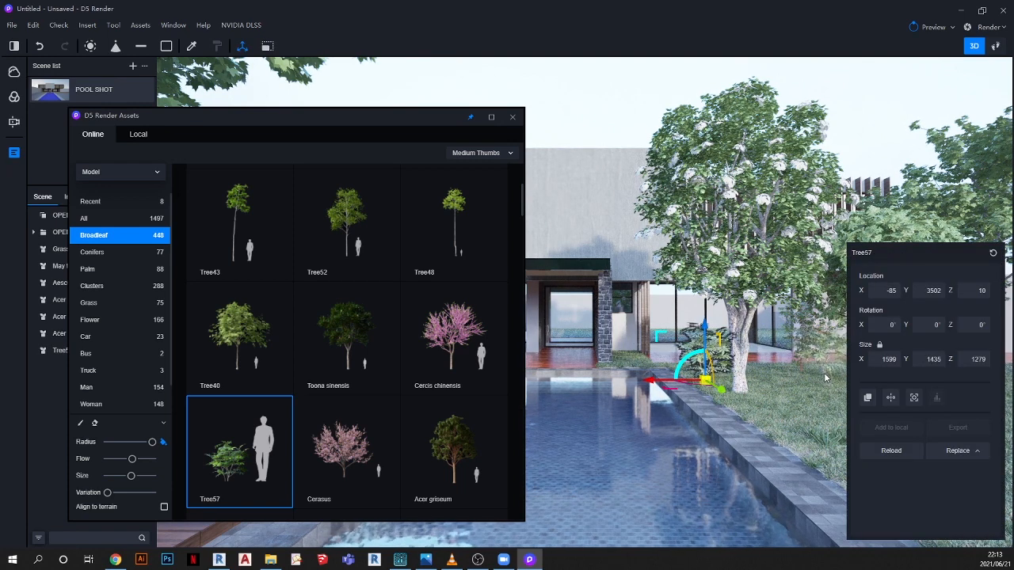
Choose Ancuba japonica 06 from the Clusters models, reduce its size, and place the first shrubs along the lawn side of the pool
{"action": "left_click", "coordinate": [91, 287]}
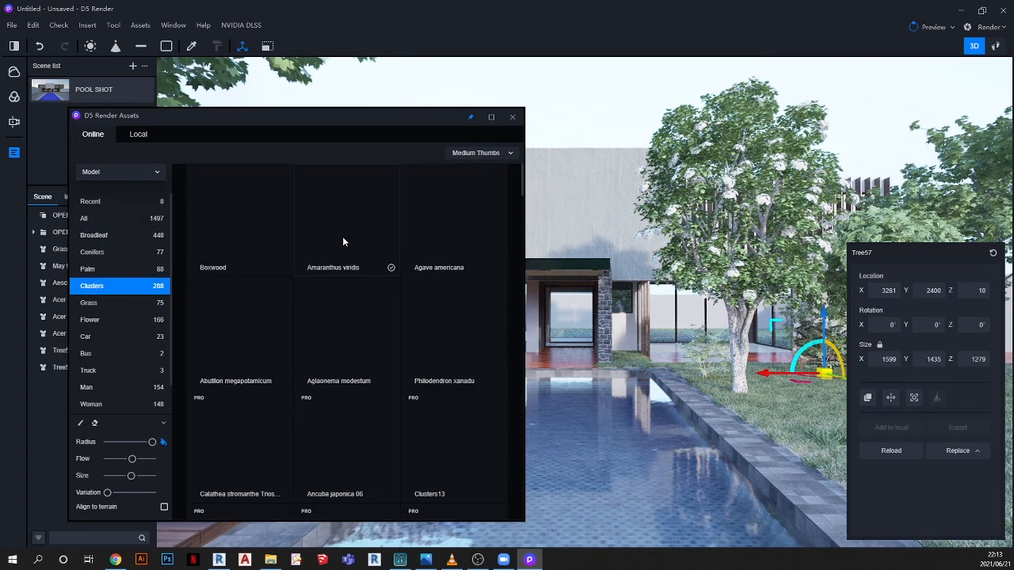
{"action": "scroll", "coordinate": [381, 394], "scroll_direction": "down", "scroll_amount": 1}
{"action": "left_click", "coordinate": [389, 400]}
{"action": "left_click", "coordinate": [713, 405]}
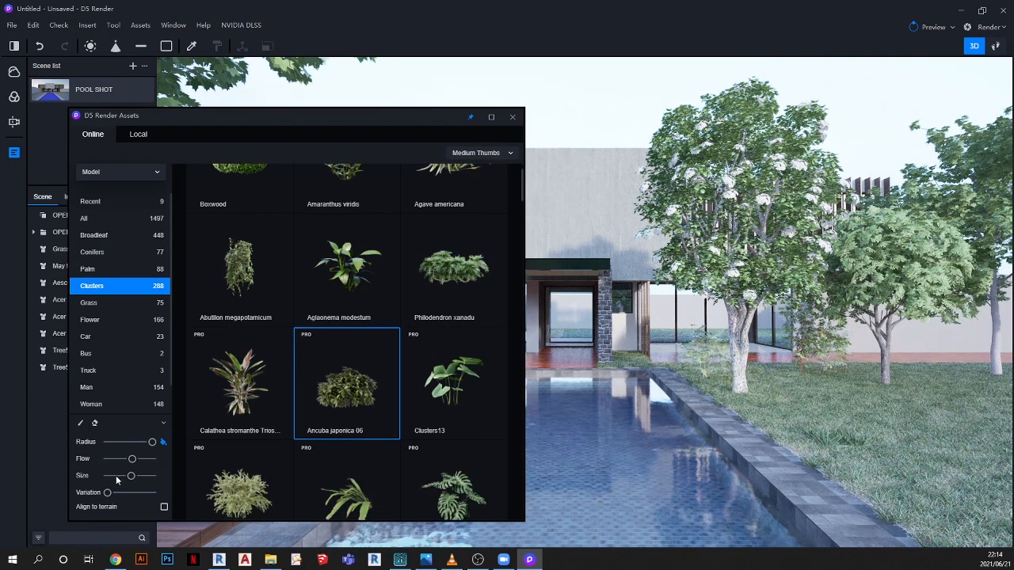
{"action": "scroll", "coordinate": [697, 384], "scroll_direction": "up", "scroll_amount": 2}
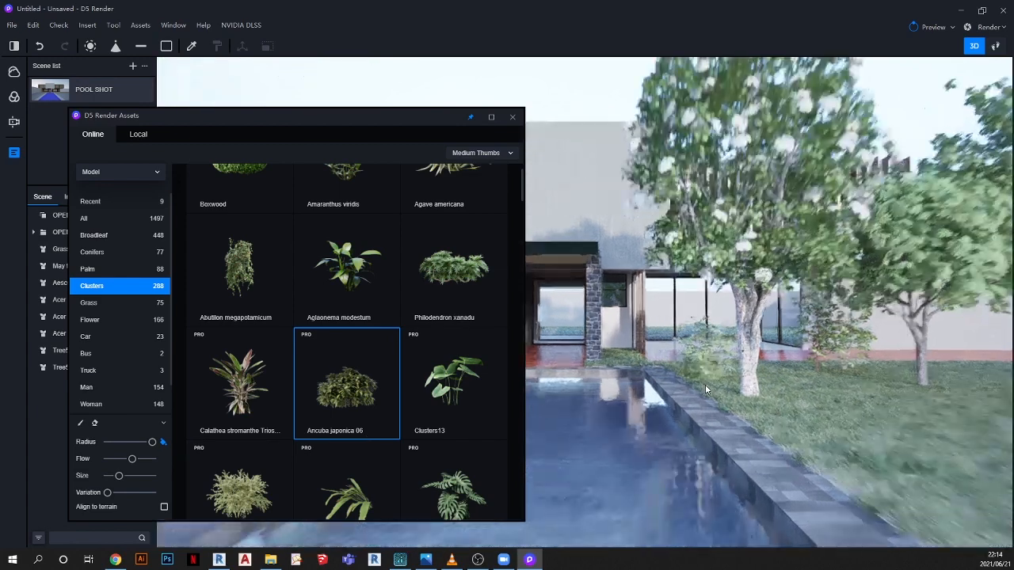
{"action": "left_click", "coordinate": [721, 407]}
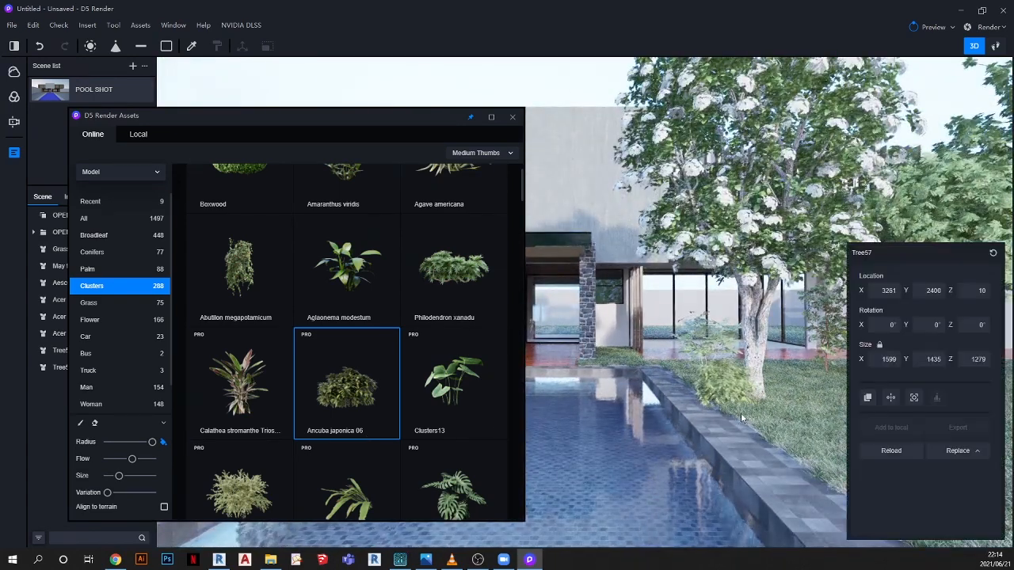
{"action": "left_click_drag", "start_coordinate": [761, 423], "coordinate": [799, 453], "text": "shift"}
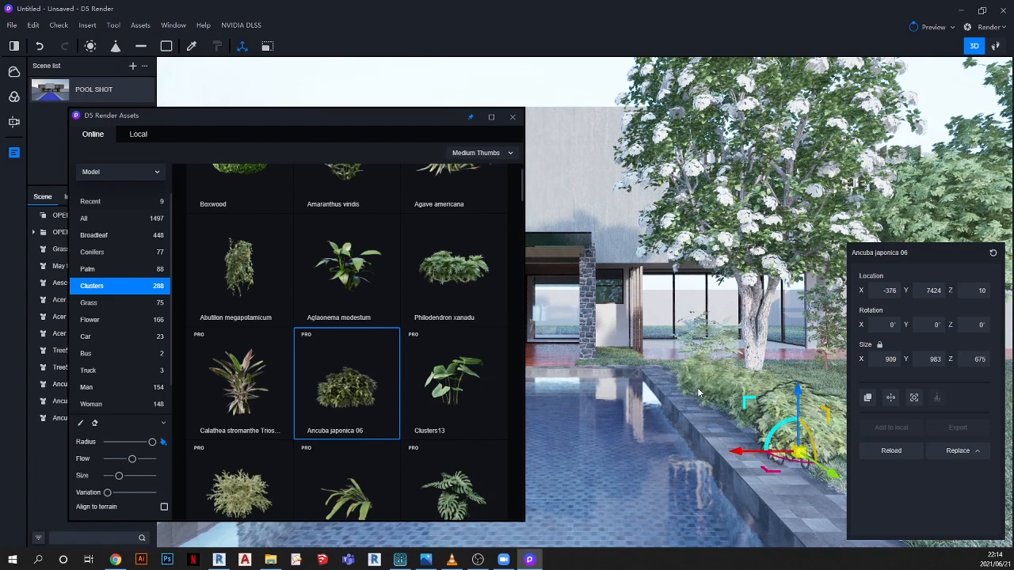
Extend the Ancuba japonica 06 row from the May tree to the outer end of the pool, filling the gaps between shrubs
{"action": "scroll", "coordinate": [672, 307], "scroll_direction": "down", "scroll_amount": 3}
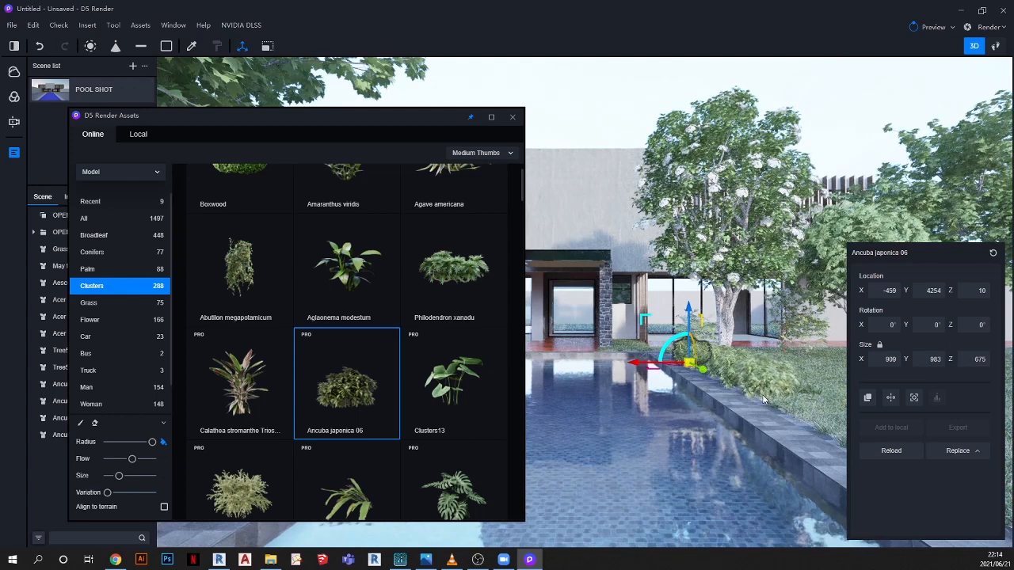
{"action": "left_click_drag", "start_coordinate": [797, 418], "coordinate": [829, 434]}
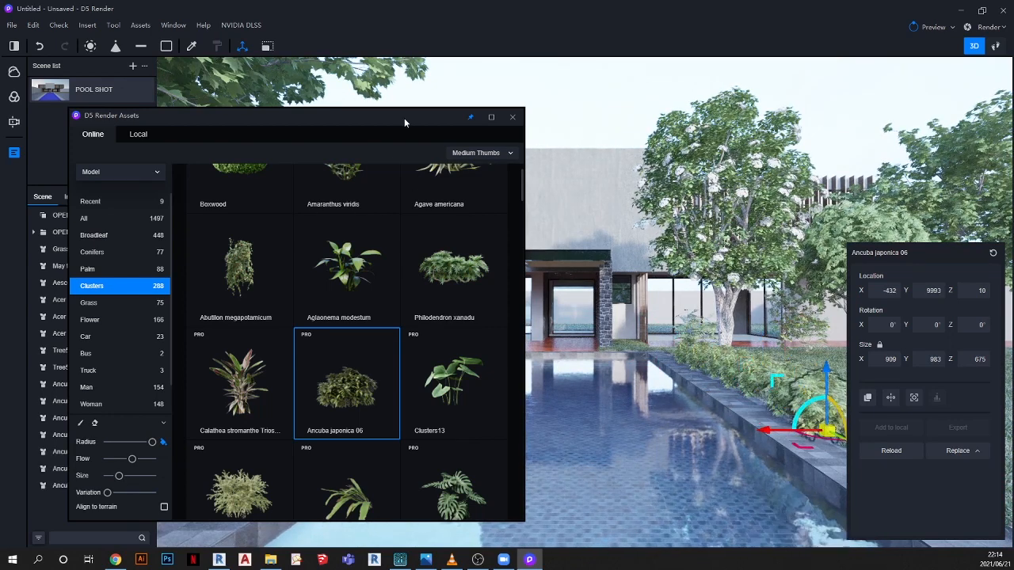
{"action": "left_click_drag", "start_coordinate": [404, 118], "coordinate": [78, 126]}
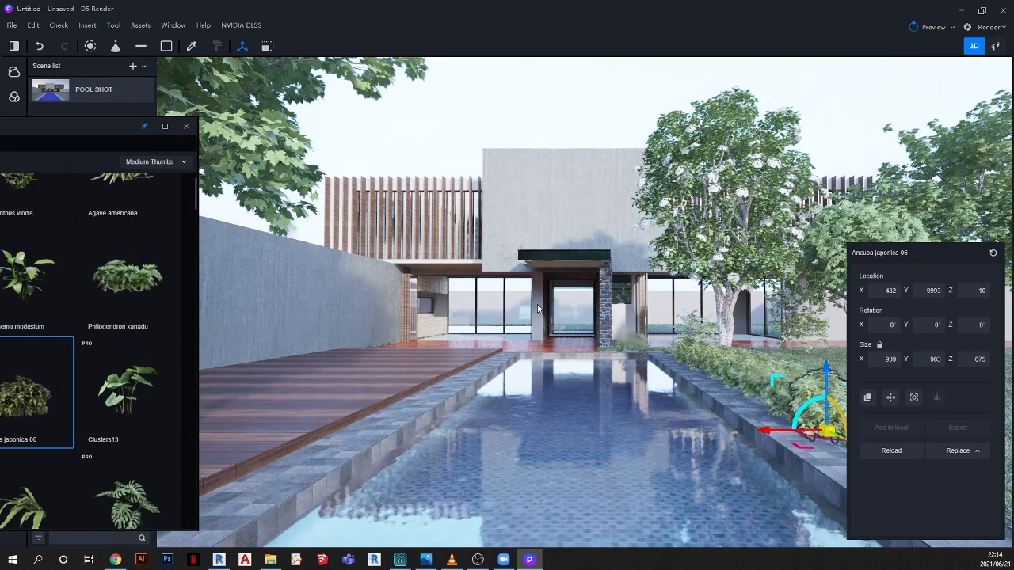
{"action": "scroll", "coordinate": [538, 308], "scroll_direction": "down", "scroll_amount": 3}
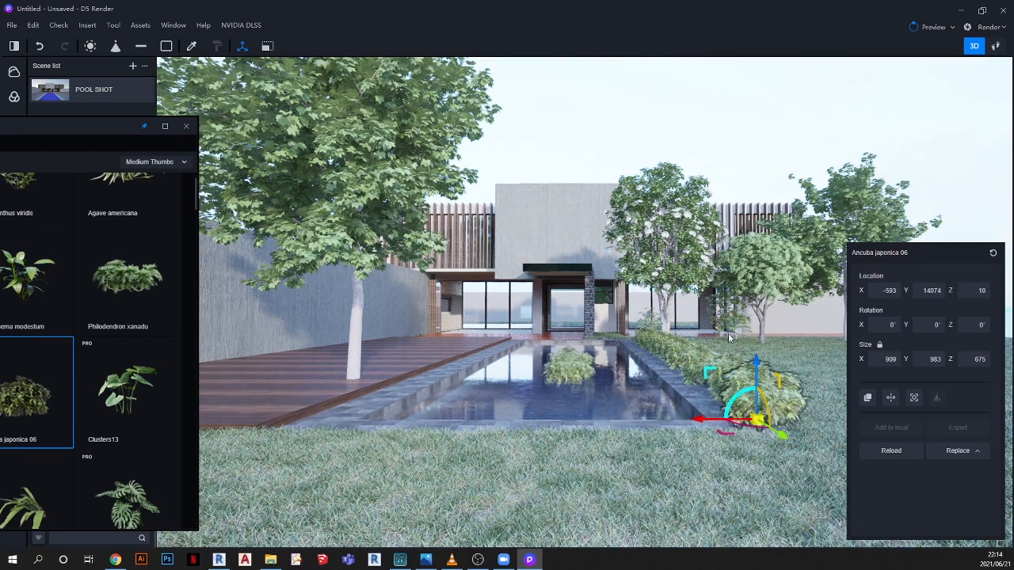
{"action": "scroll", "coordinate": [728, 333], "scroll_direction": "up", "scroll_amount": 5}
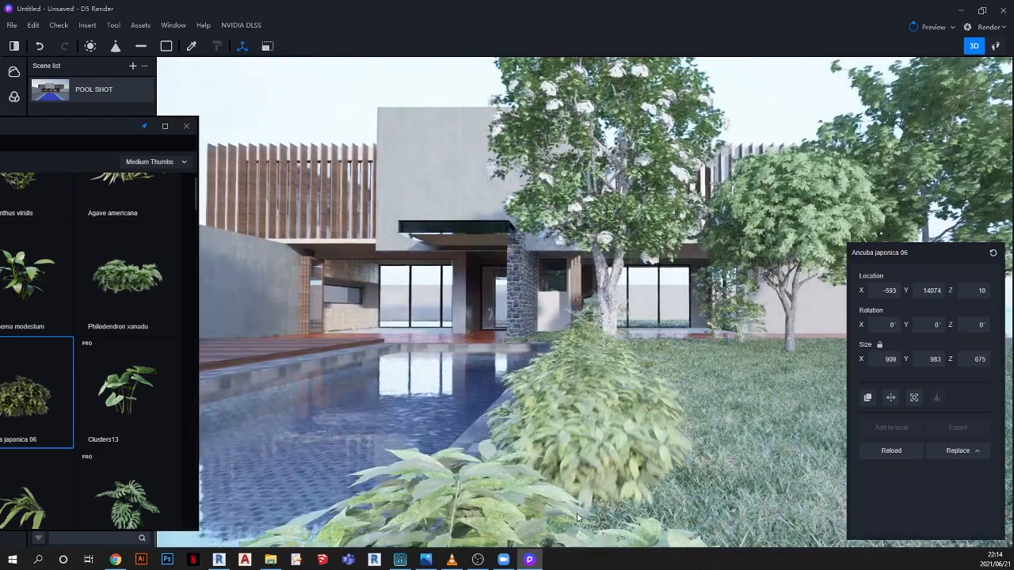
{"action": "left_click", "coordinate": [576, 516]}
{"action": "scroll", "coordinate": [678, 346], "scroll_direction": "down", "scroll_amount": 3}
{"action": "scroll", "coordinate": [678, 346], "scroll_direction": "down", "scroll_amount": 3}
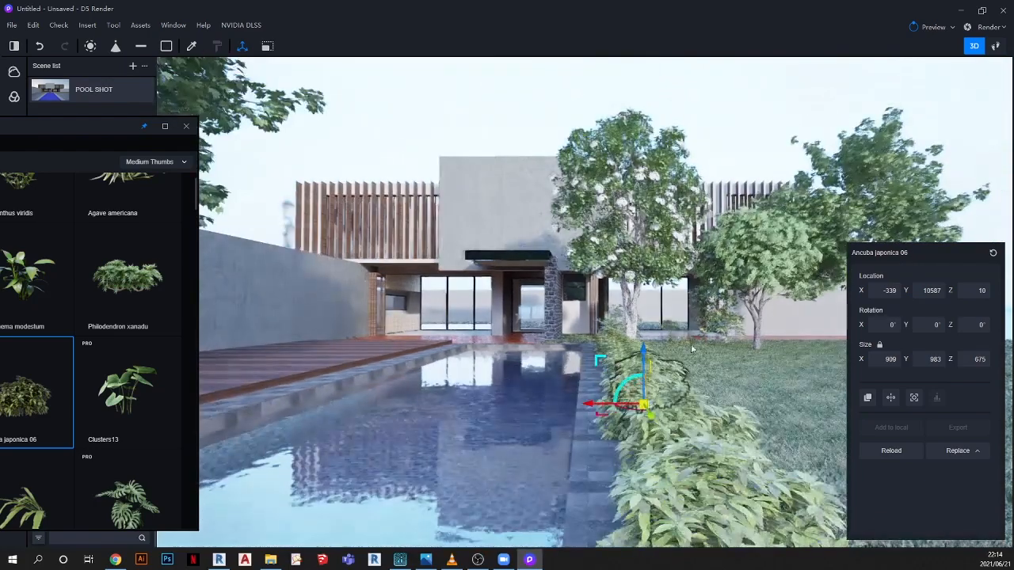
Choose Citrus limon from the Broadleaf models and place one on the lawn behind the deck's boundary wall, near the house
{"action": "middle_click_drag", "start_coordinate": [678, 346], "coordinate": [708, 357]}
{"action": "scroll", "coordinate": [709, 357], "scroll_direction": "down", "scroll_amount": 5}
{"action": "right_click_drag", "start_coordinate": [413, 313], "coordinate": [729, 396]}
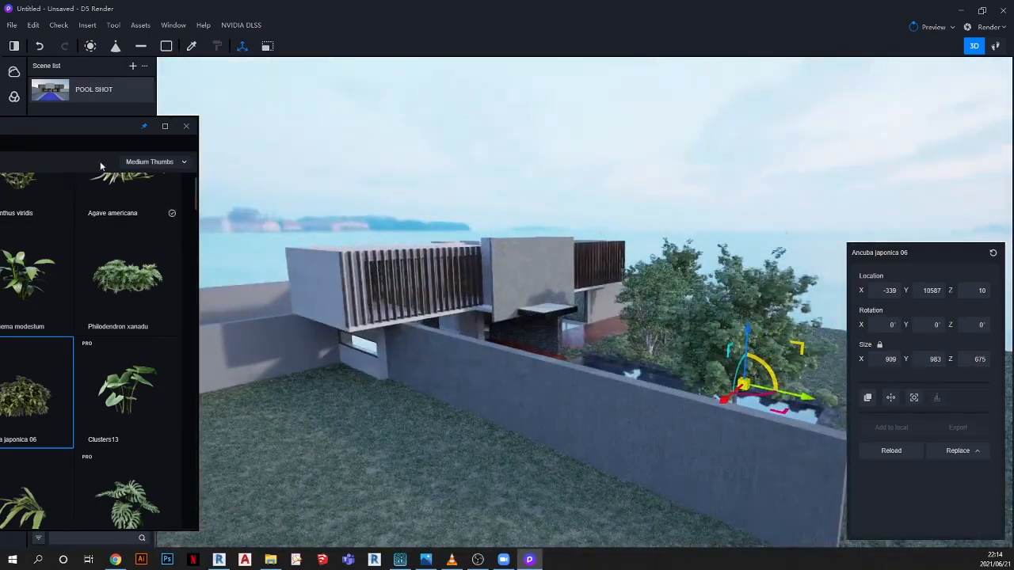
{"action": "left_click_drag", "start_coordinate": [131, 138], "coordinate": [409, 82]}
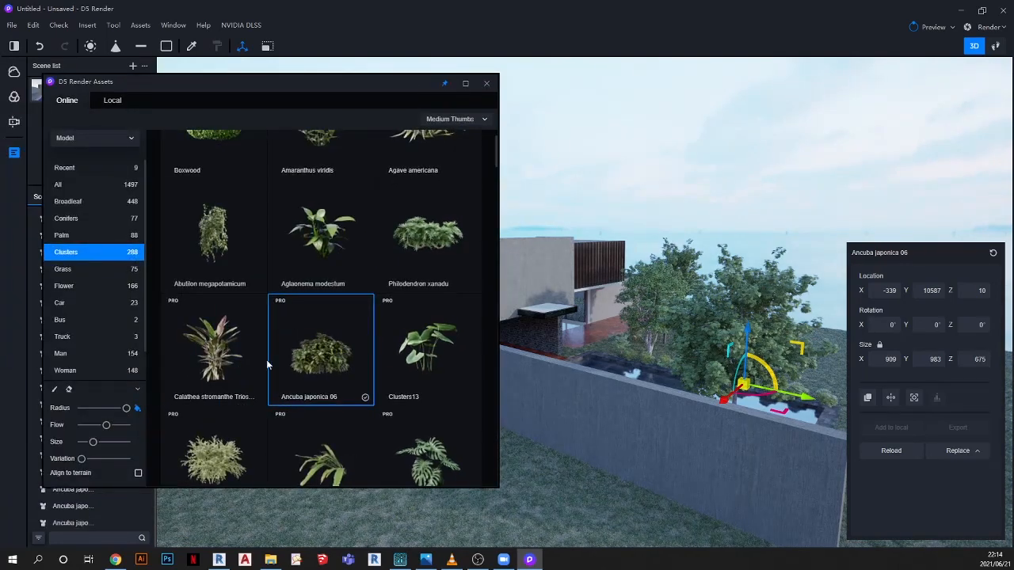
{"action": "scroll", "coordinate": [281, 368], "scroll_direction": "down", "scroll_amount": 3}
{"action": "scroll", "coordinate": [281, 372], "scroll_direction": "up", "scroll_amount": 1}
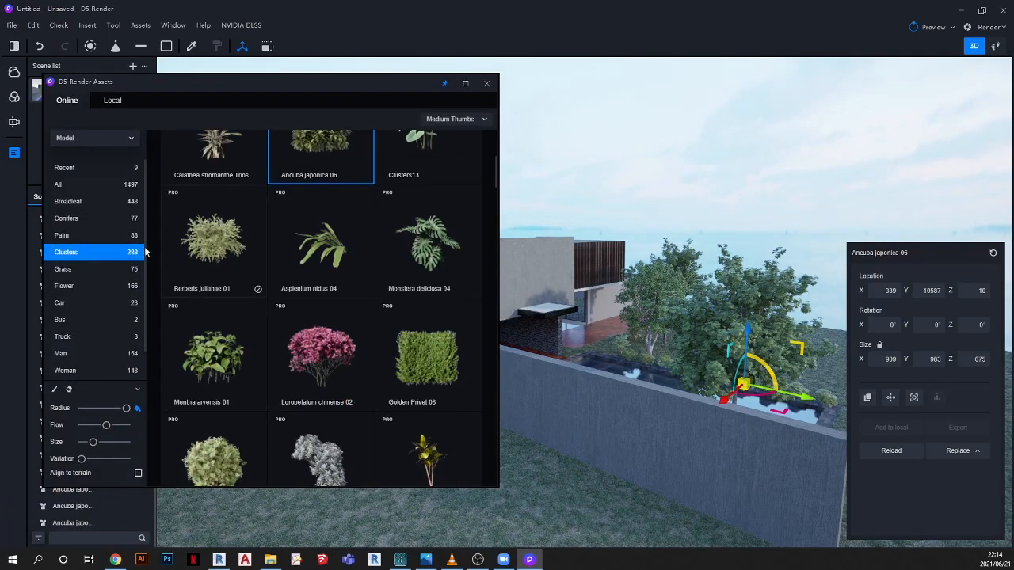
{"action": "left_click", "coordinate": [75, 204]}
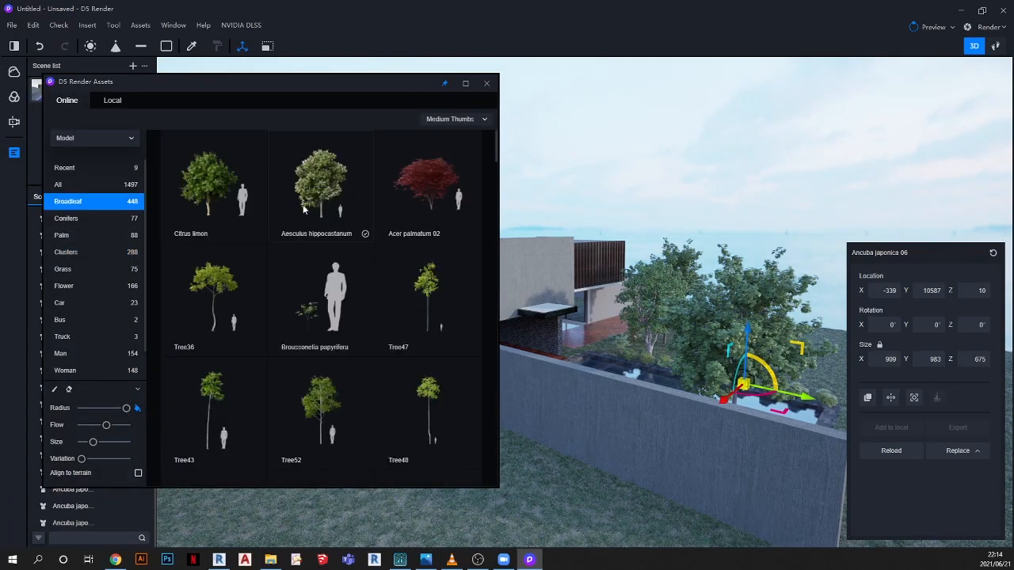
{"action": "left_click", "coordinate": [221, 182]}
{"action": "left_click_drag", "start_coordinate": [291, 80], "coordinate": [349, 139]}
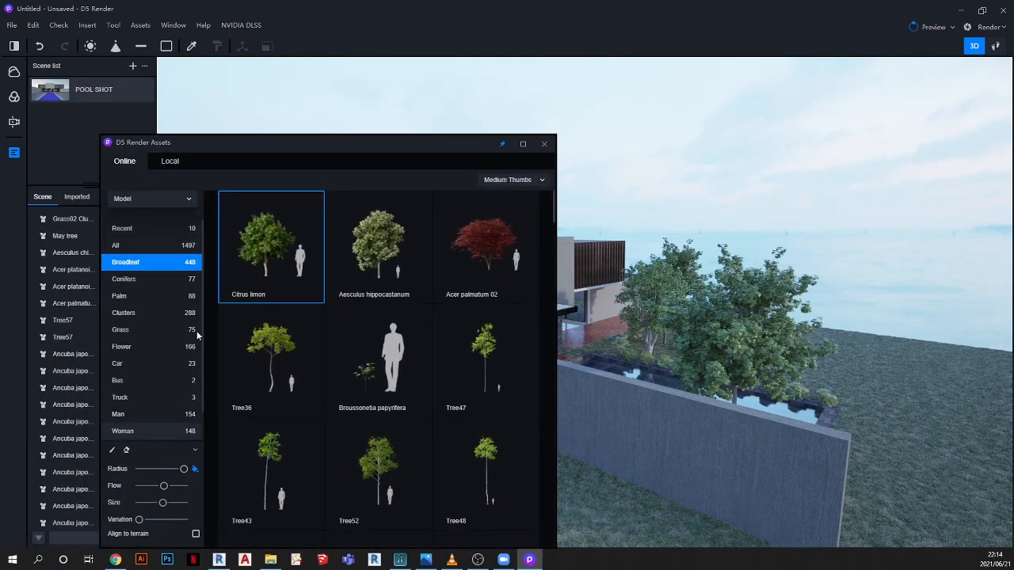
{"action": "left_click_drag", "start_coordinate": [316, 152], "coordinate": [159, 484]}
{"action": "left_click", "coordinate": [381, 398]}
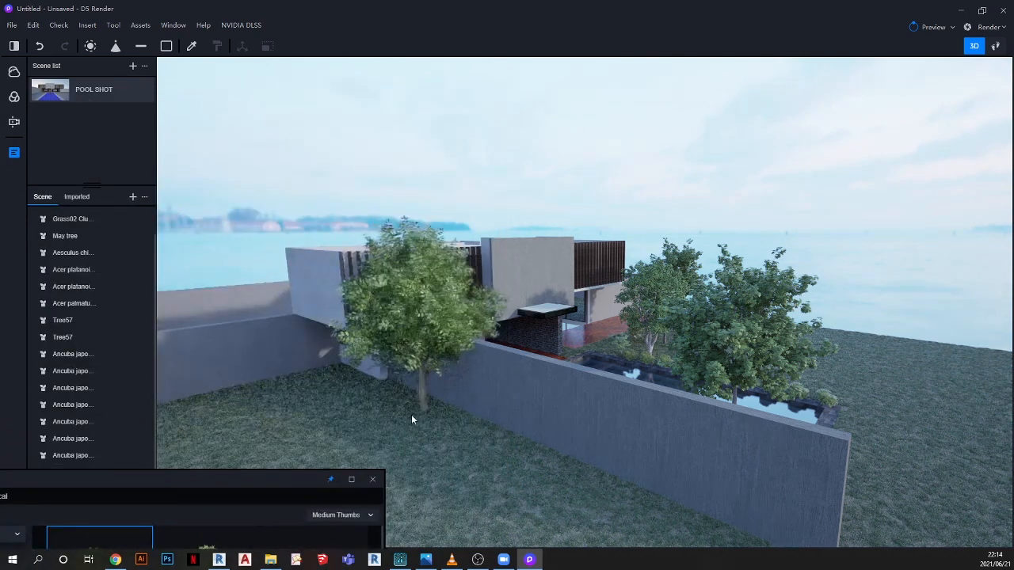
{"action": "left_click", "coordinate": [395, 424]}
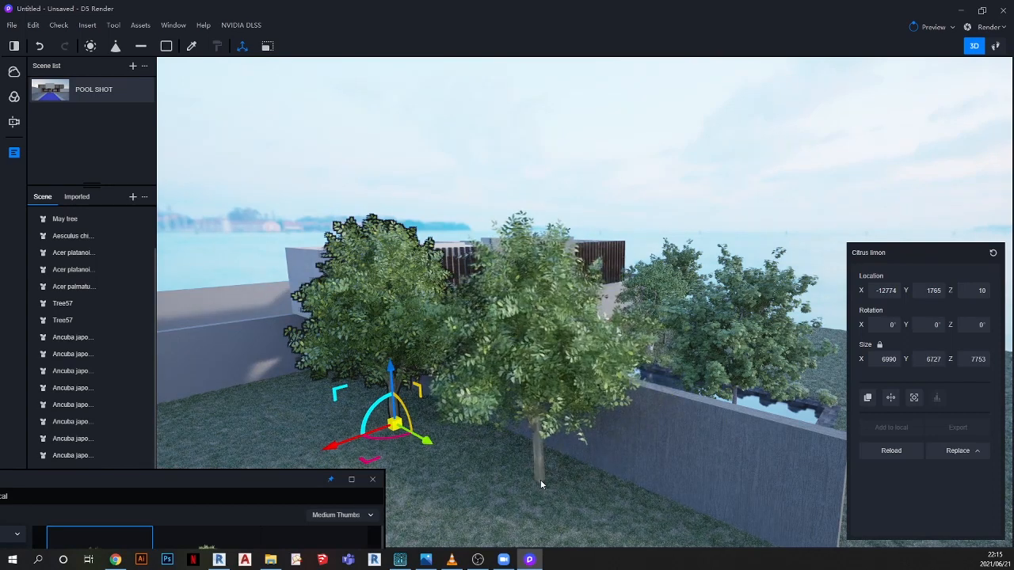
Place a second Citrus limon farther along the boundary wall and enlarge it to 7170 × 6900 × 7953
{"action": "left_click", "coordinate": [540, 480]}
{"action": "left_click", "coordinate": [889, 359]}
{"action": "mouse_move", "coordinate": [908, 365]}
{"action": "left_mouse_down"}
{"action": "mouse_move", "coordinate": [995, 358]}
{"action": "mouse_move", "coordinate": [900, 357]}
{"action": "left_mouse_up"}
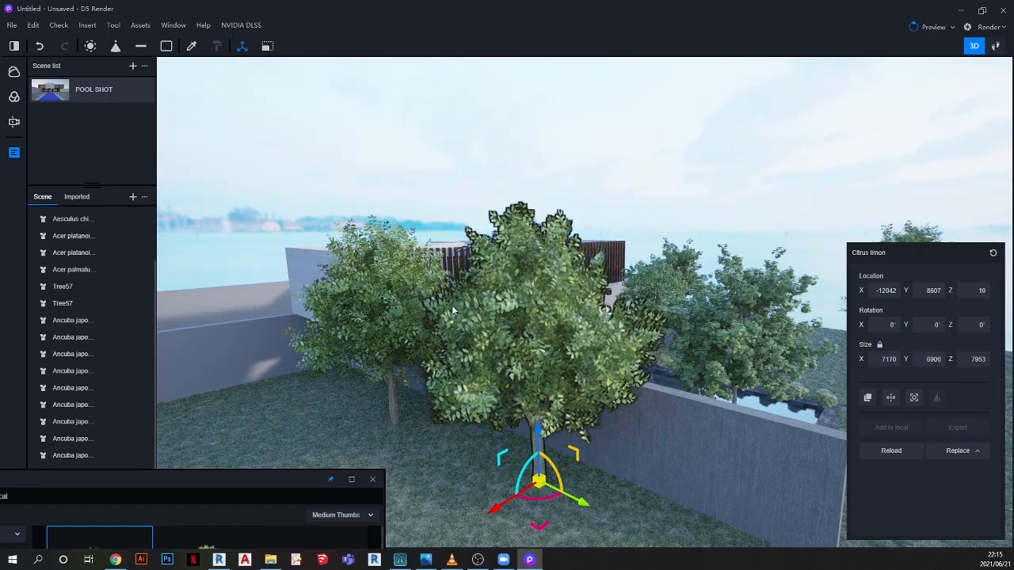
Place three Citrus limon trees along the outer wall of the walled yard behind the house
{"action": "scroll", "coordinate": [459, 311], "scroll_direction": "down", "scroll_amount": 5}
{"action": "right_click_drag", "start_coordinate": [393, 313], "coordinate": [748, 319]}
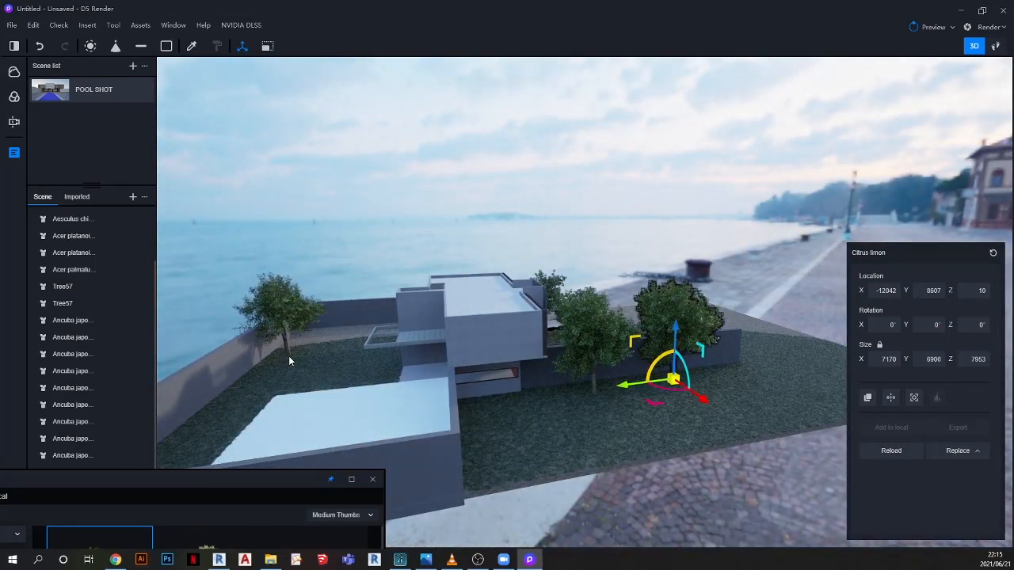
{"action": "left_click", "coordinate": [288, 358]}
{"action": "left_click_drag", "start_coordinate": [250, 391], "coordinate": [653, 136]}
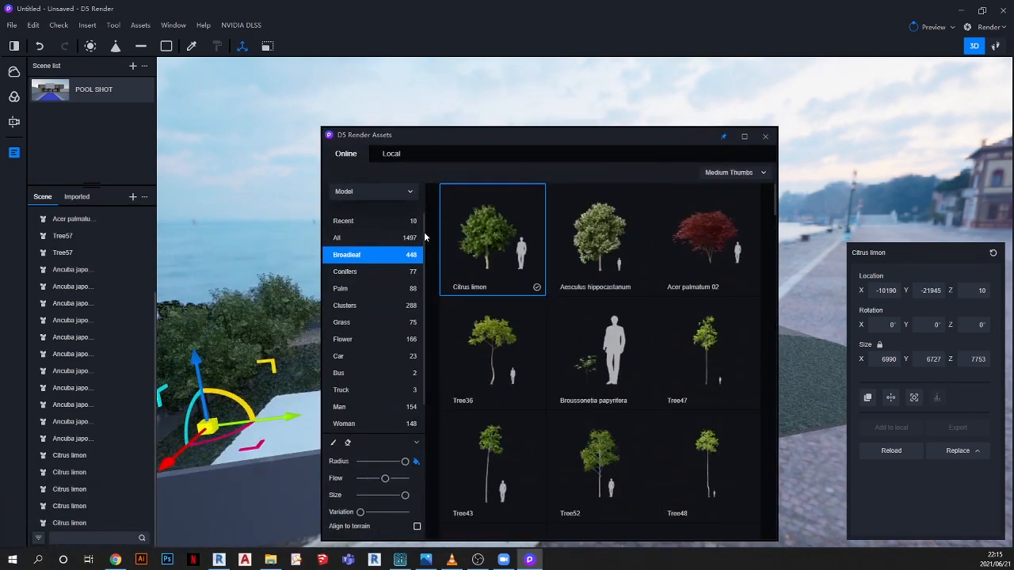
Choose Berberis julianae 01 from the Clusters models, reduce its size, and place the first shrubs in the walled yard behind the house
{"action": "left_click", "coordinate": [354, 307]}
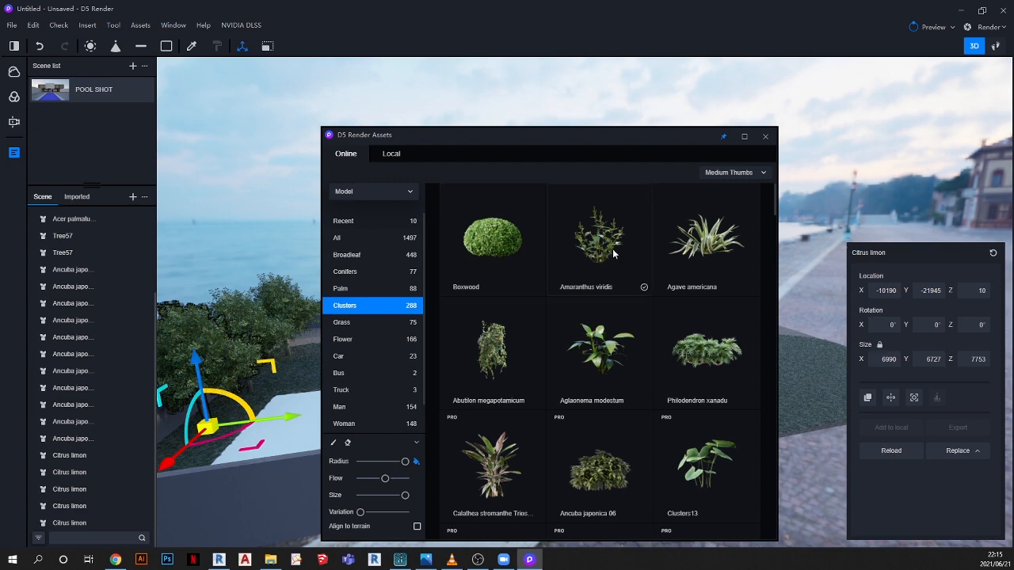
{"action": "scroll", "coordinate": [598, 438], "scroll_direction": "down", "scroll_amount": 3}
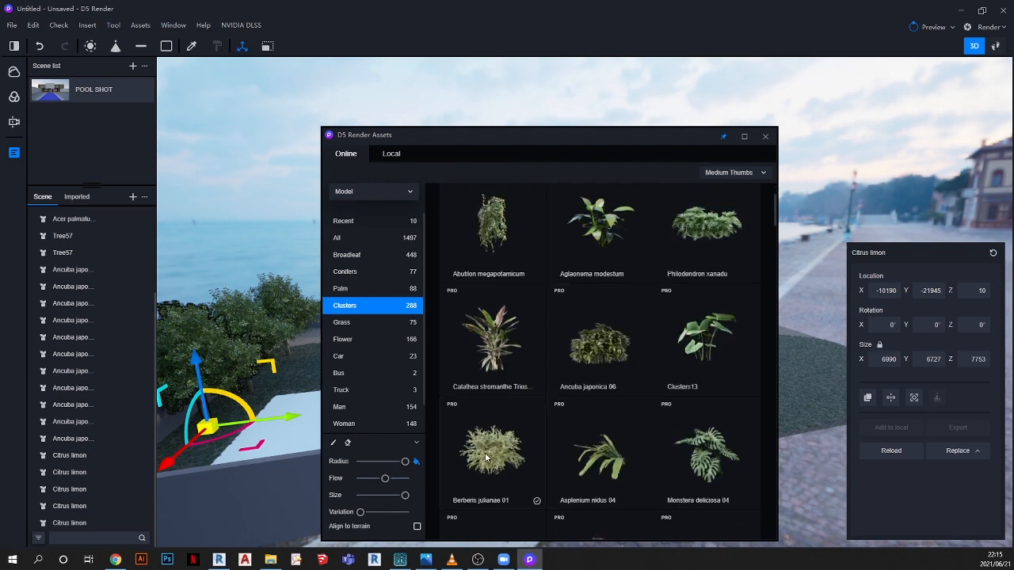
{"action": "left_click_drag", "start_coordinate": [465, 134], "coordinate": [737, 166]}
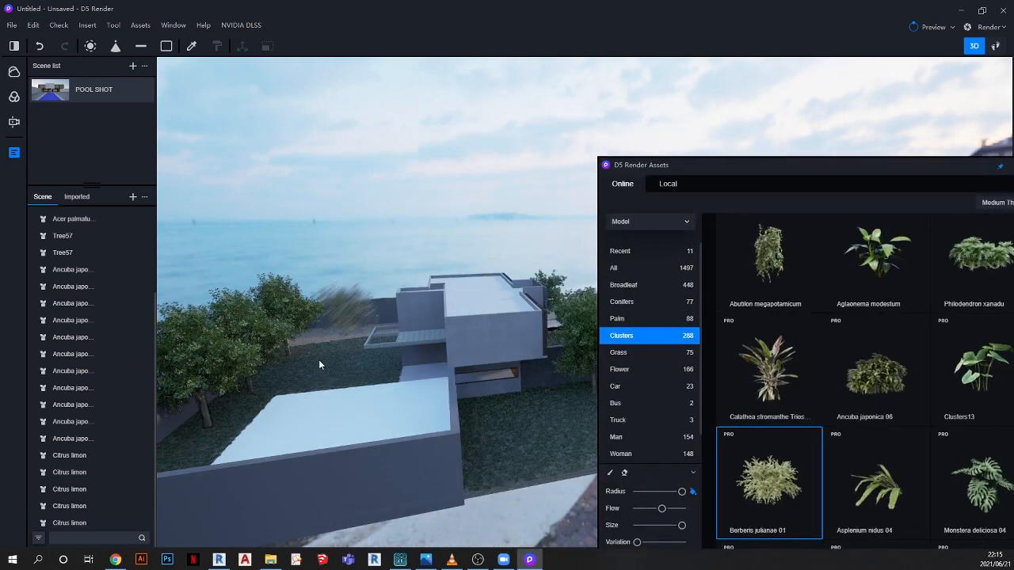
{"action": "scroll", "coordinate": [320, 363], "scroll_direction": "up", "scroll_amount": 3}
{"action": "left_click", "coordinate": [664, 526]}
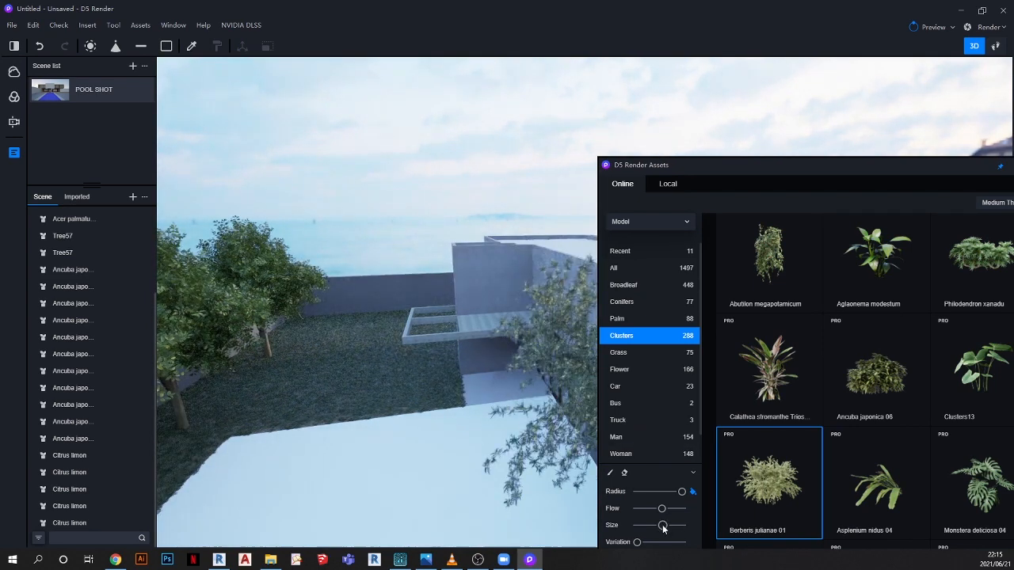
{"action": "left_click", "coordinate": [332, 329]}
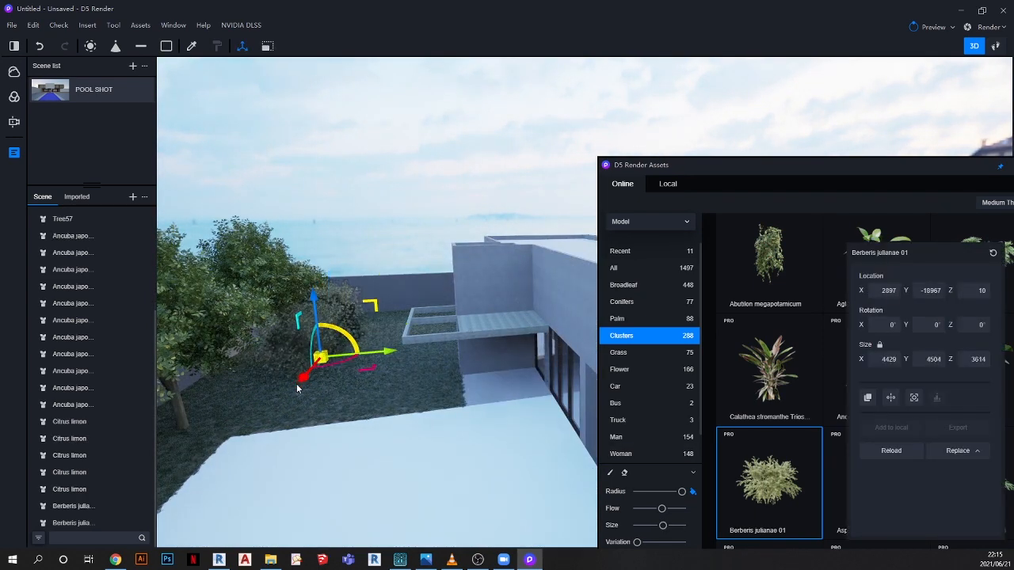
Continue the Berberis julianae 01 row in front of the Citrus limon trees to the far end of the walled yard
{"action": "left_click", "coordinate": [279, 403]}
{"action": "left_click", "coordinate": [263, 416]}
{"action": "left_click", "coordinate": [248, 424]}
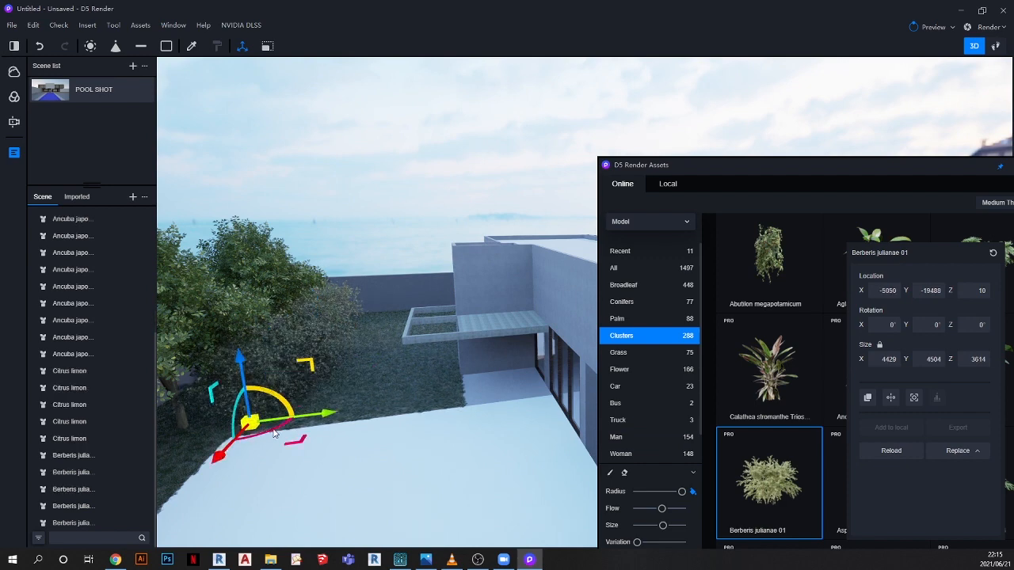
{"action": "scroll", "coordinate": [434, 340], "scroll_direction": "down", "scroll_amount": 1}
{"action": "scroll", "coordinate": [428, 341], "scroll_direction": "down", "scroll_amount": 2}
{"action": "left_click", "coordinate": [233, 453]}
{"action": "scroll", "coordinate": [503, 271], "scroll_direction": "down", "scroll_amount": 2}
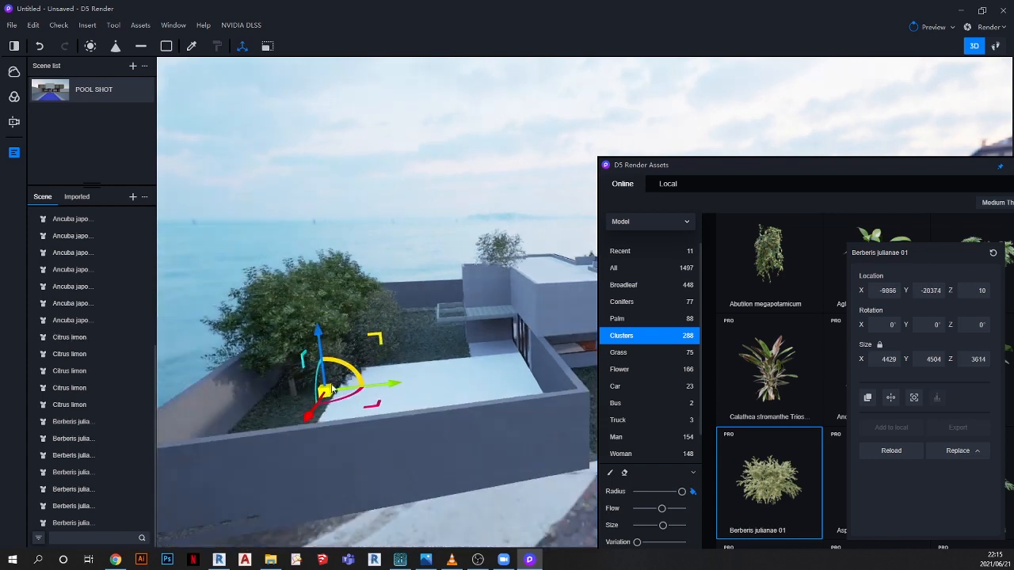
{"action": "left_click", "coordinate": [283, 425]}
Return to the POOL SHOT view, close the asset library, and examine the planting around the villa from above
{"action": "left_click", "coordinate": [46, 88]}
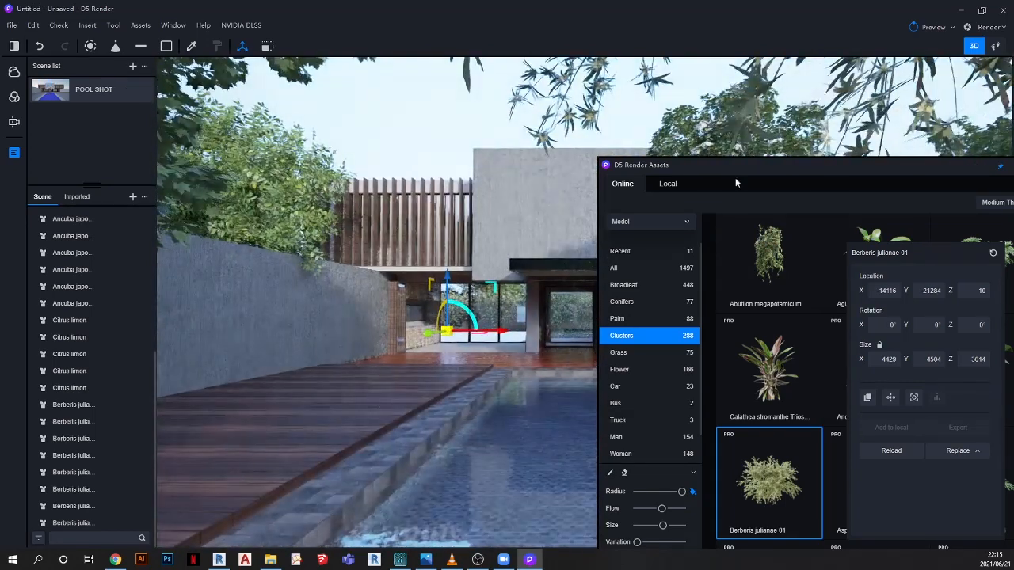
{"action": "key", "text": "Escape"}
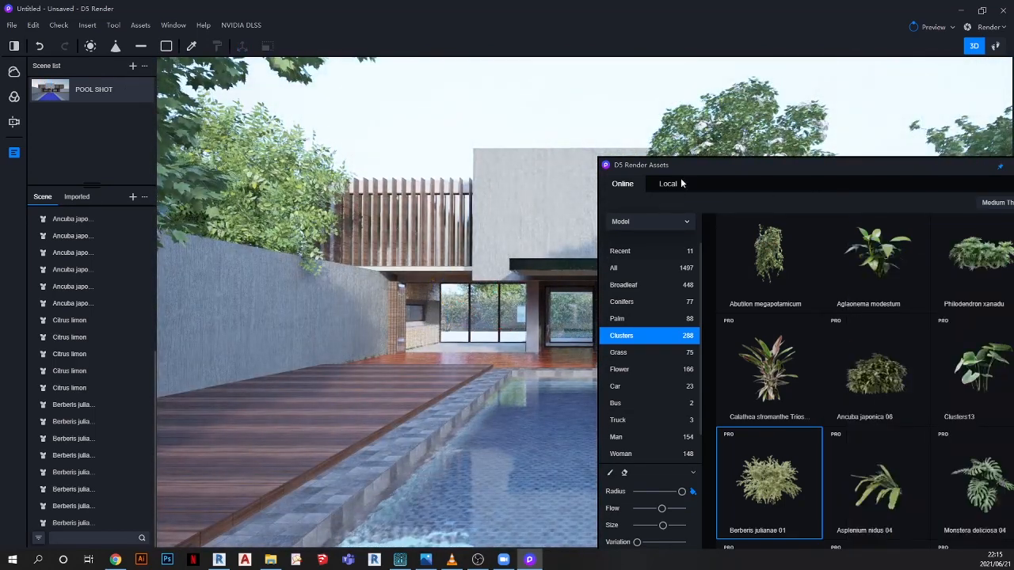
{"action": "left_click_drag", "start_coordinate": [700, 165], "coordinate": [409, 166]}
{"action": "left_click", "coordinate": [751, 168]}
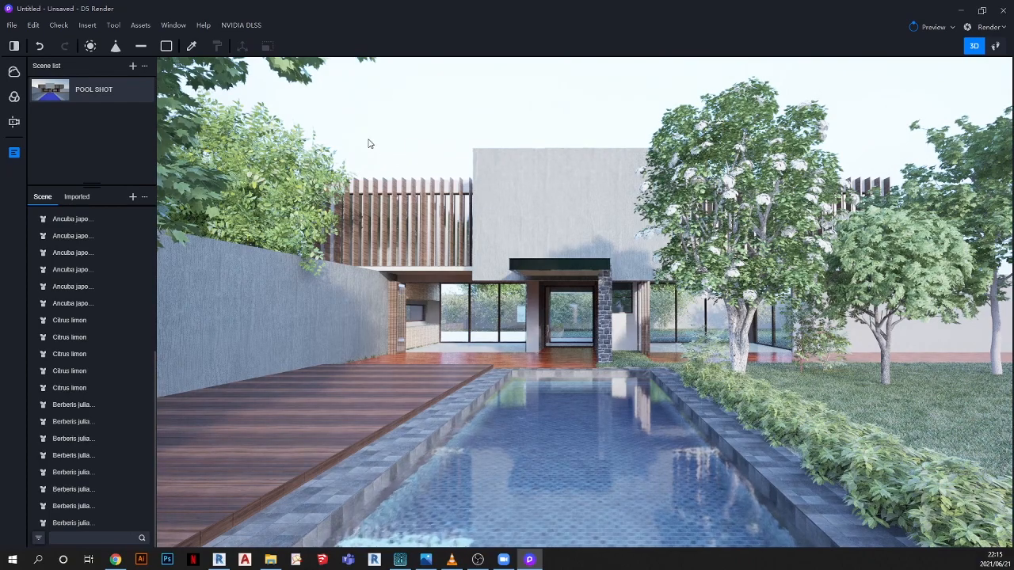
{"action": "right_click_drag", "start_coordinate": [455, 317], "coordinate": [347, 196]}
{"action": "scroll", "coordinate": [761, 353], "scroll_direction": "down", "scroll_amount": 5}
{"action": "scroll", "coordinate": [760, 353], "scroll_direction": "down", "scroll_amount": 3}
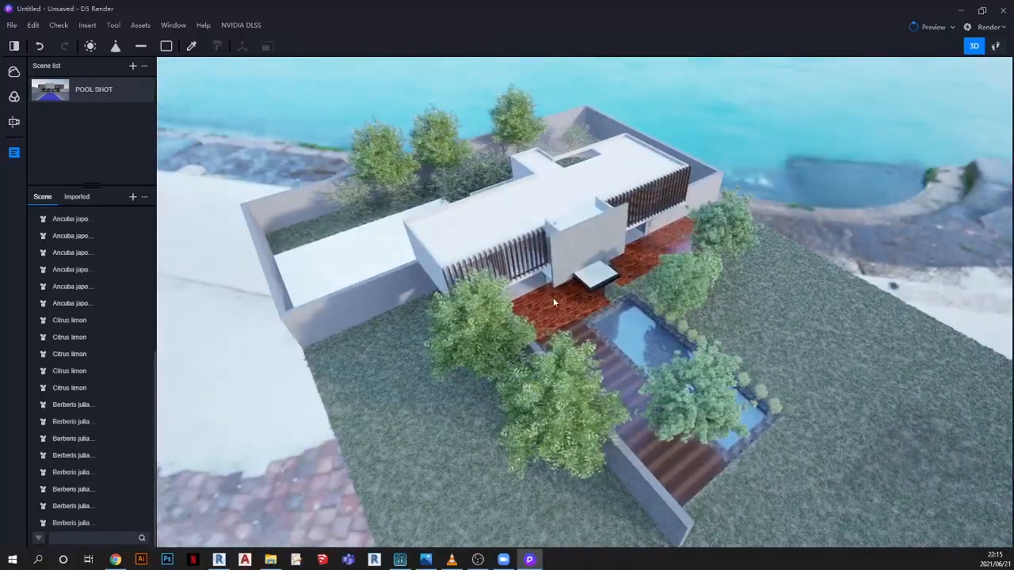
Open the asset library and choose Tree59 from the Broadleaf models
{"action": "left_click", "coordinate": [139, 25]}
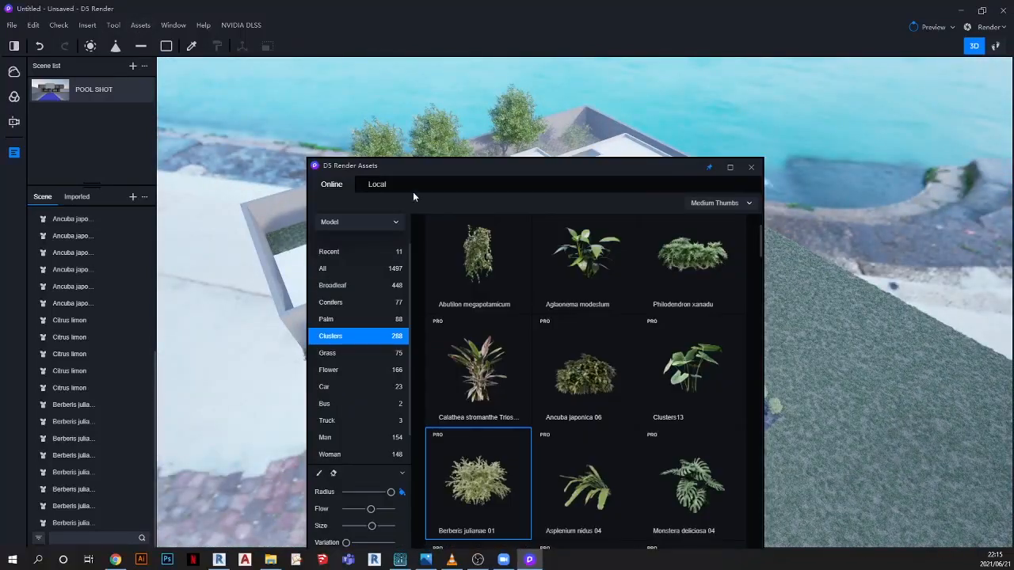
{"action": "left_click_drag", "start_coordinate": [431, 168], "coordinate": [257, 96]}
{"action": "left_click", "coordinate": [178, 214]}
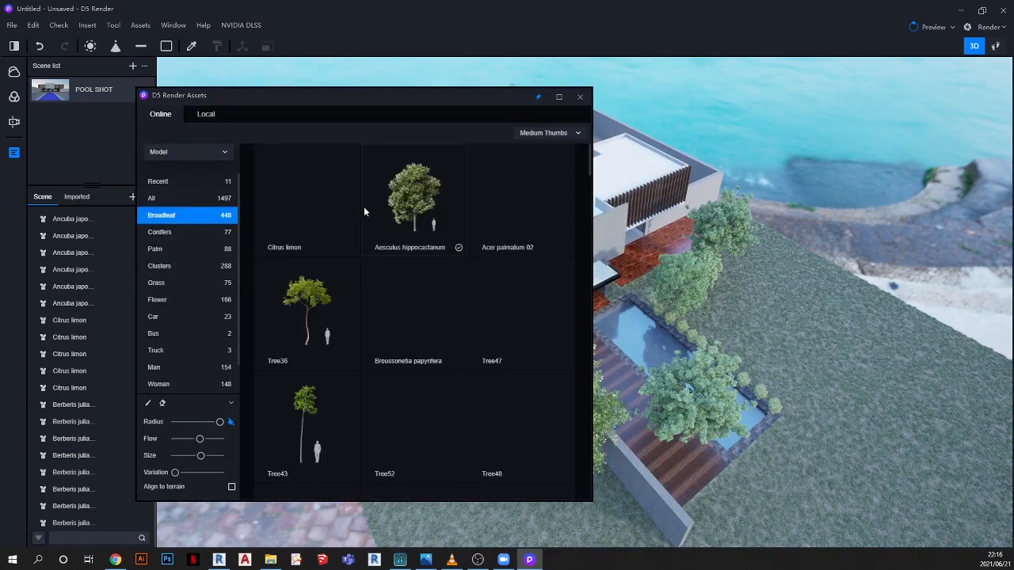
{"action": "scroll", "coordinate": [396, 262], "scroll_direction": "down", "scroll_amount": 8}
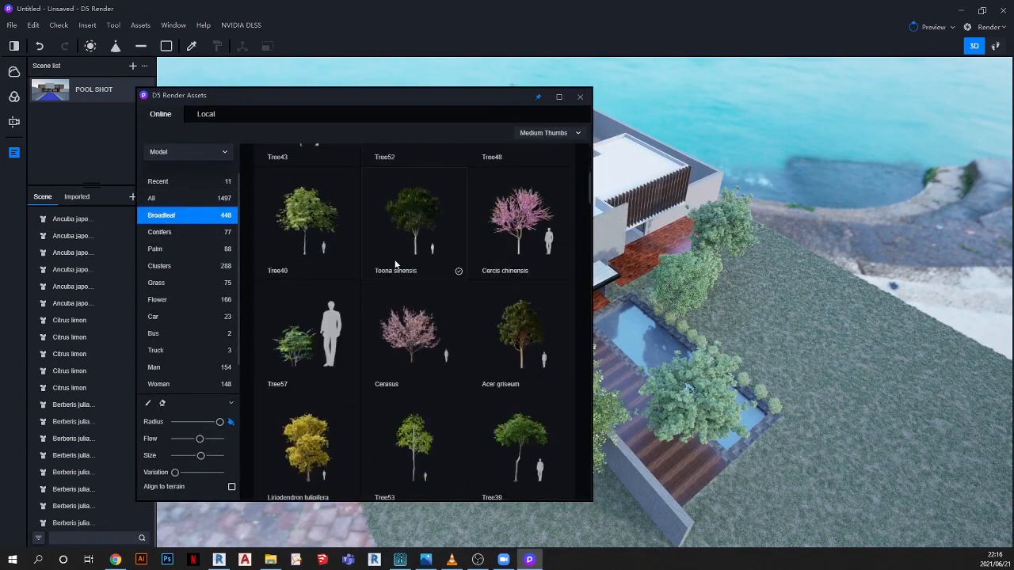
{"action": "scroll", "coordinate": [392, 262], "scroll_direction": "down", "scroll_amount": 5}
{"action": "scroll", "coordinate": [391, 260], "scroll_direction": "down", "scroll_amount": 3}
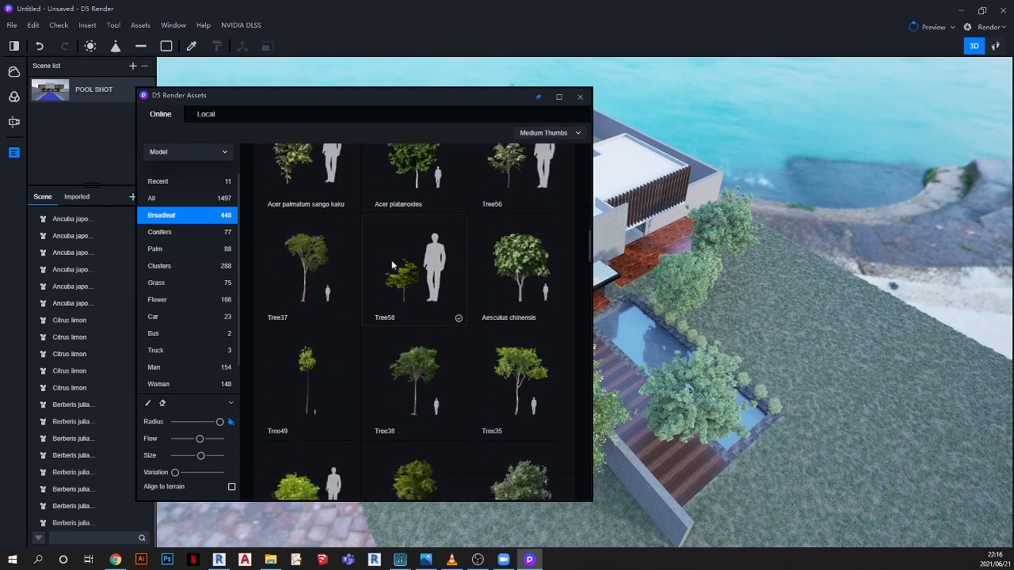
{"action": "scroll", "coordinate": [441, 265], "scroll_direction": "down", "scroll_amount": 1}
{"action": "left_click_drag", "start_coordinate": [464, 114], "coordinate": [793, 145]}
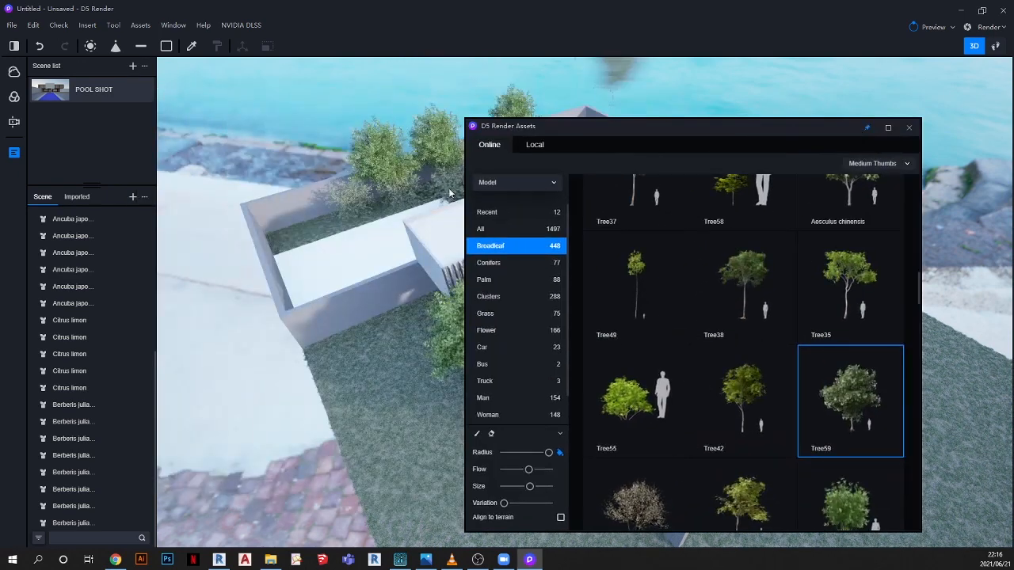
Reduce Tree59's size and place one in the open corner of the walled yard, beside the Citrus limon row
{"action": "left_click_drag", "start_coordinate": [529, 487], "coordinate": [519, 487]}
{"action": "left_click", "coordinate": [336, 235]}
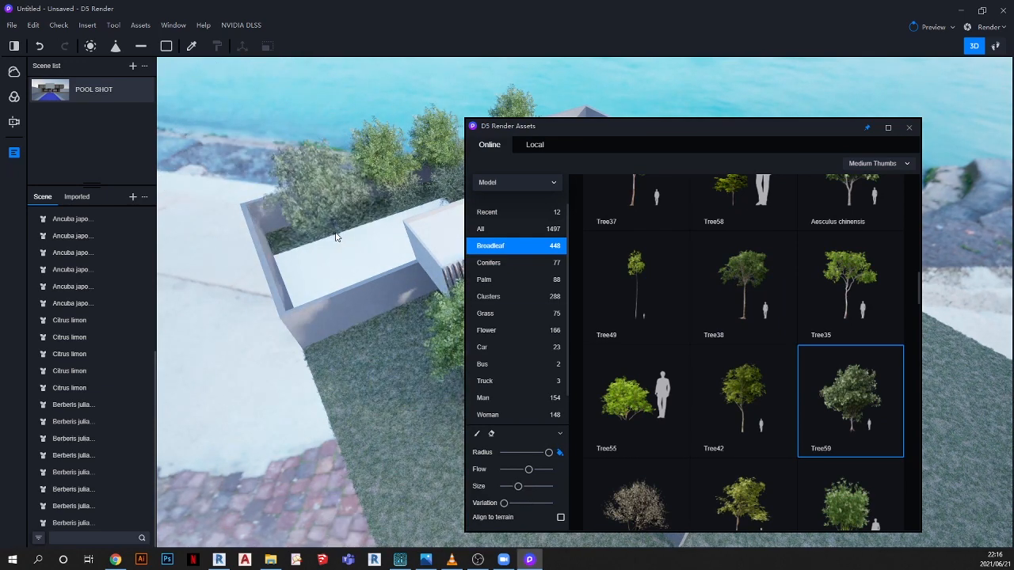
{"action": "left_click_drag", "start_coordinate": [518, 487], "coordinate": [523, 486]}
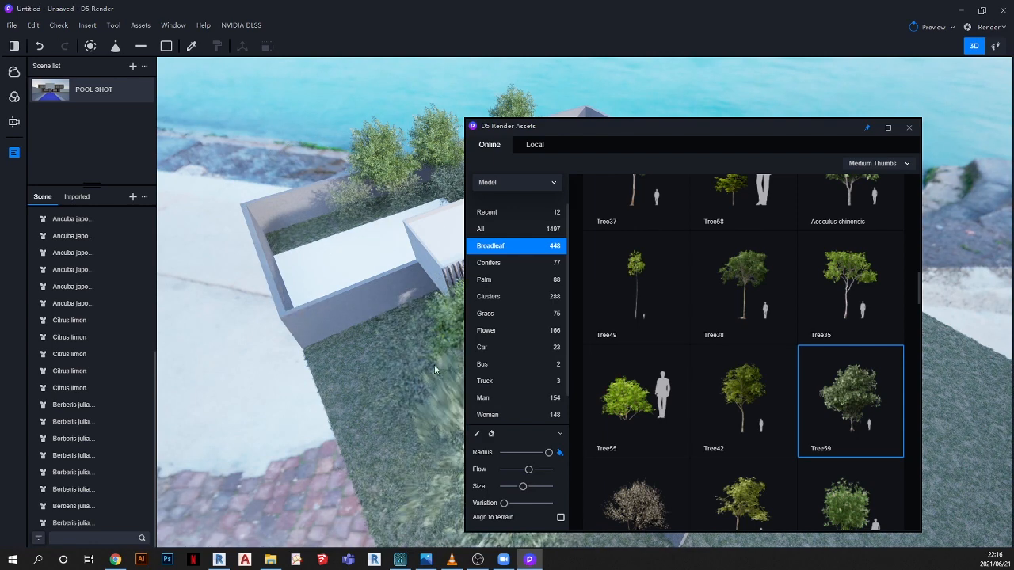
{"action": "left_click", "coordinate": [330, 242]}
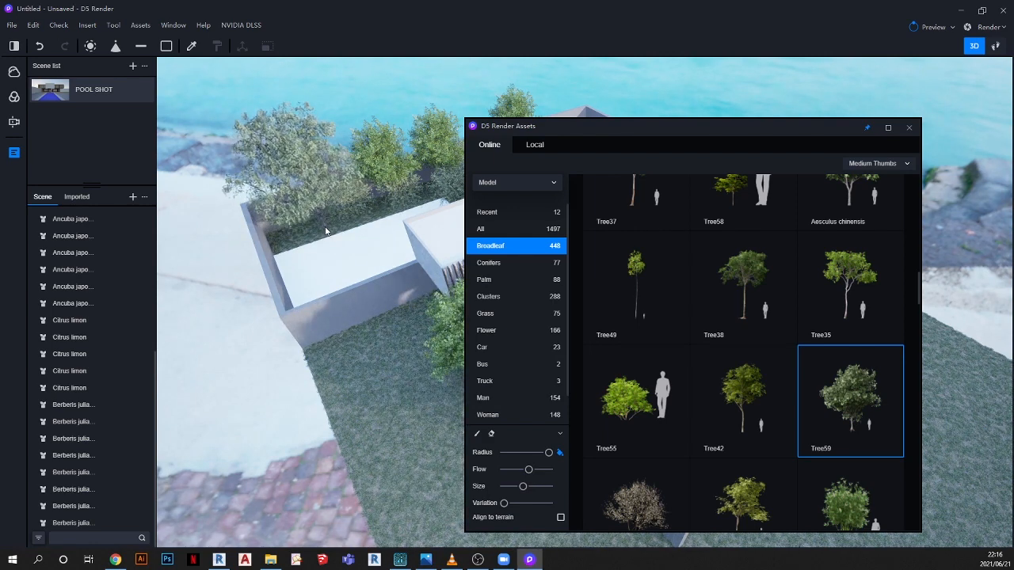
{"action": "left_click", "coordinate": [327, 234]}
Copy the Mottled Concrete Floor Tiles material from the pool edging and apply it to the white floor of the walled yard
{"action": "left_click_drag", "start_coordinate": [555, 127], "coordinate": [186, 255]}
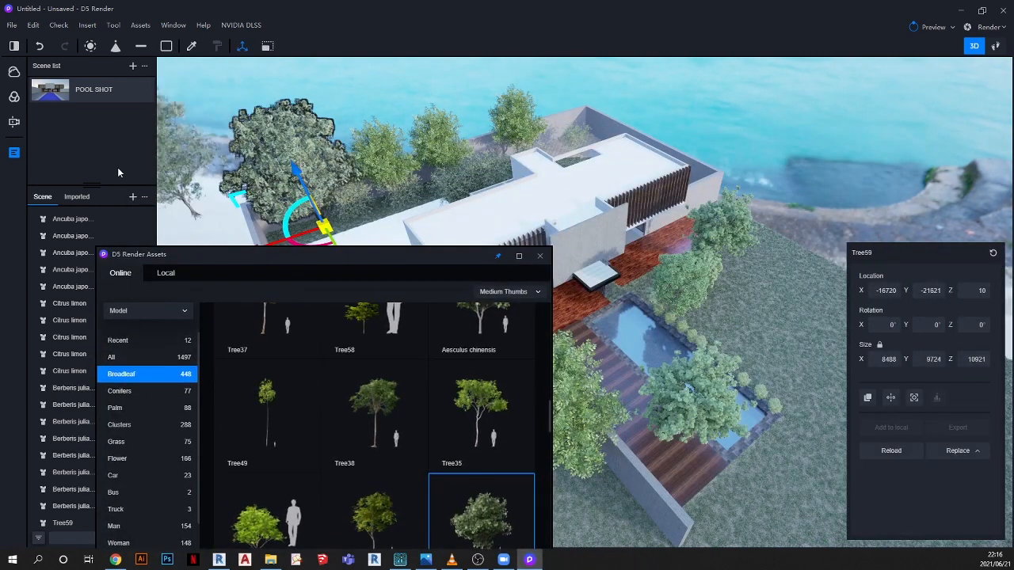
{"action": "left_click", "coordinate": [191, 47]}
{"action": "scroll", "coordinate": [632, 347], "scroll_direction": "up", "scroll_amount": 8}
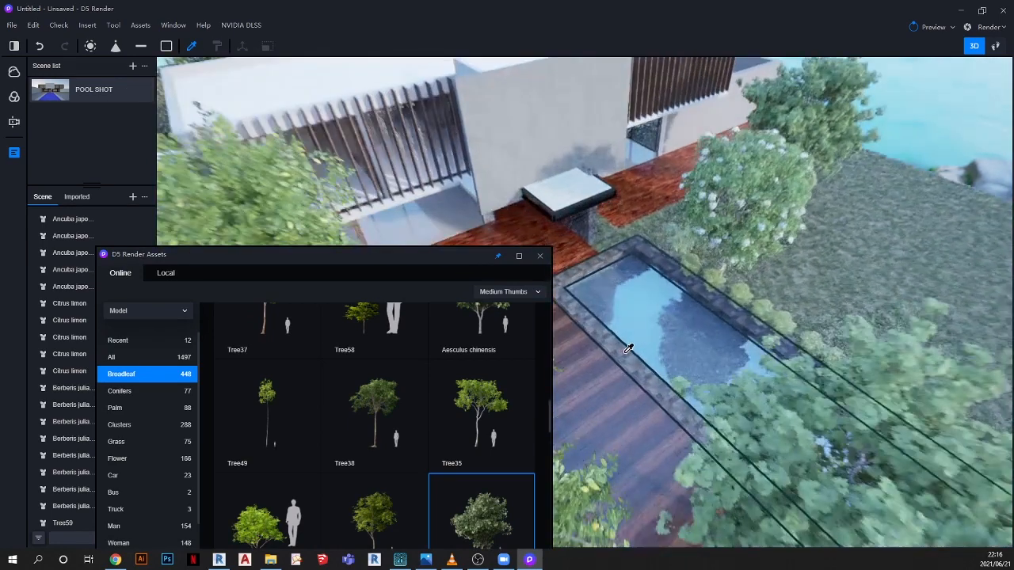
{"action": "left_click", "coordinate": [630, 347]}
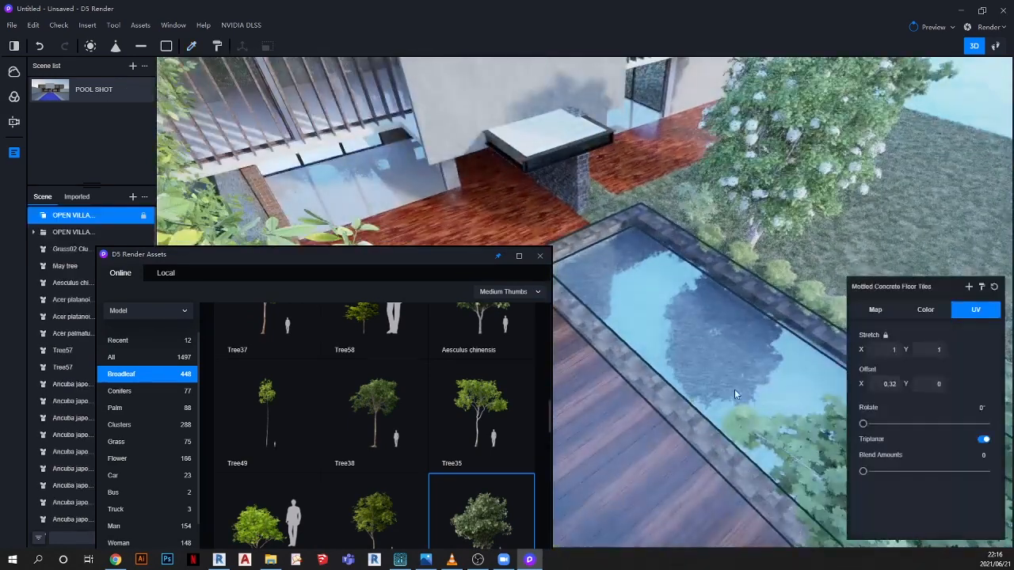
{"action": "left_click", "coordinate": [981, 290]}
{"action": "scroll", "coordinate": [846, 340], "scroll_direction": "down", "scroll_amount": 6}
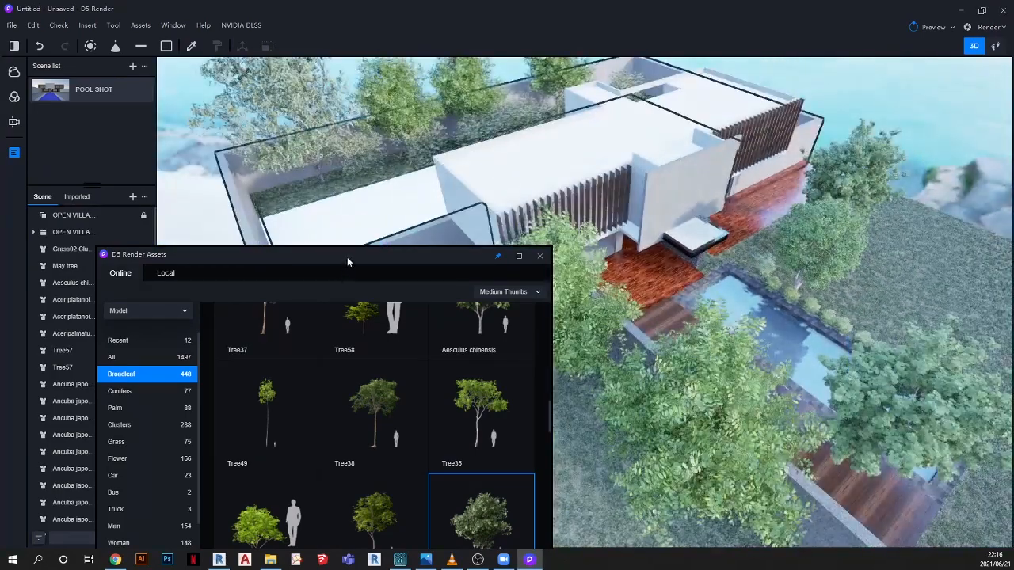
{"action": "left_click_drag", "start_coordinate": [347, 257], "coordinate": [350, 372]}
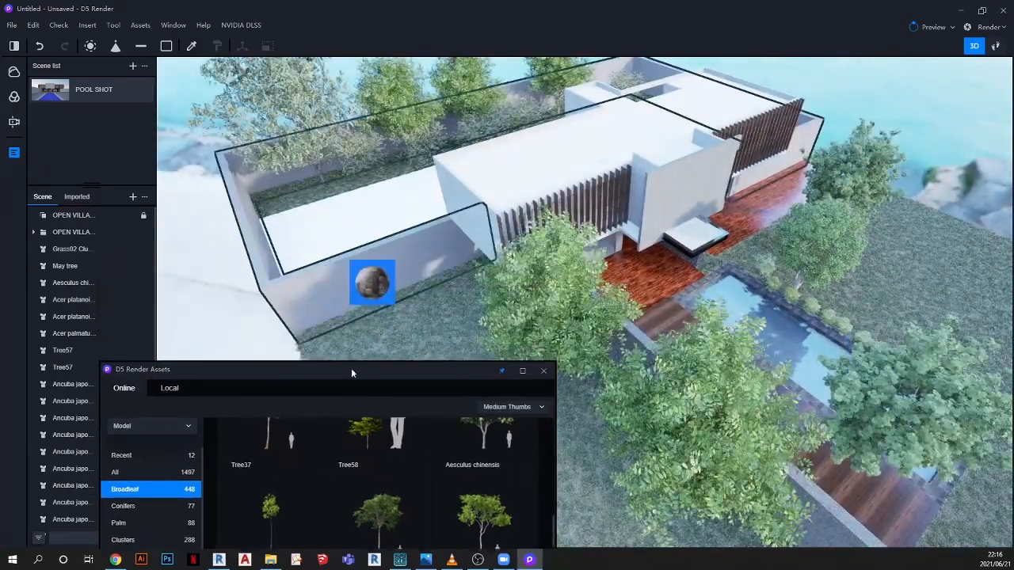
{"action": "scroll", "coordinate": [349, 226], "scroll_direction": "up", "scroll_amount": 3}
{"action": "left_click", "coordinate": [420, 237]}
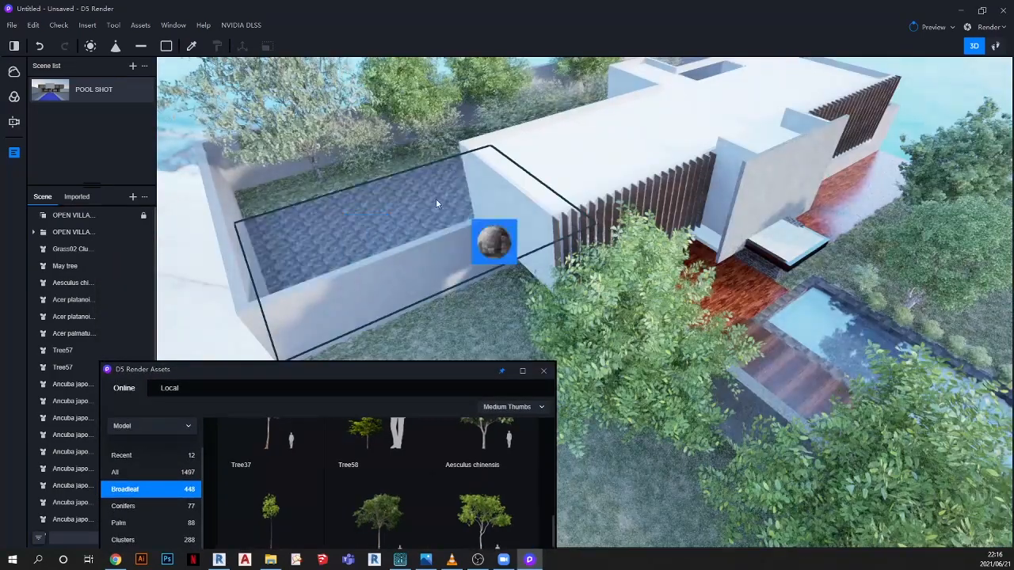
{"action": "left_click", "coordinate": [418, 211]}
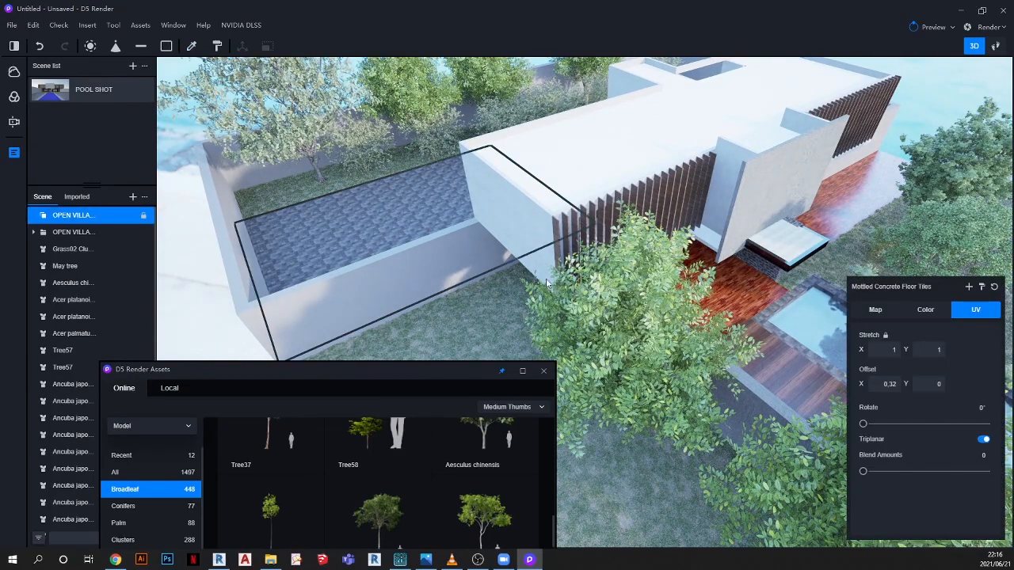
Return to the POOL SHOT view, close the asset library, and deselect the floor material
{"action": "key", "text": "1"}
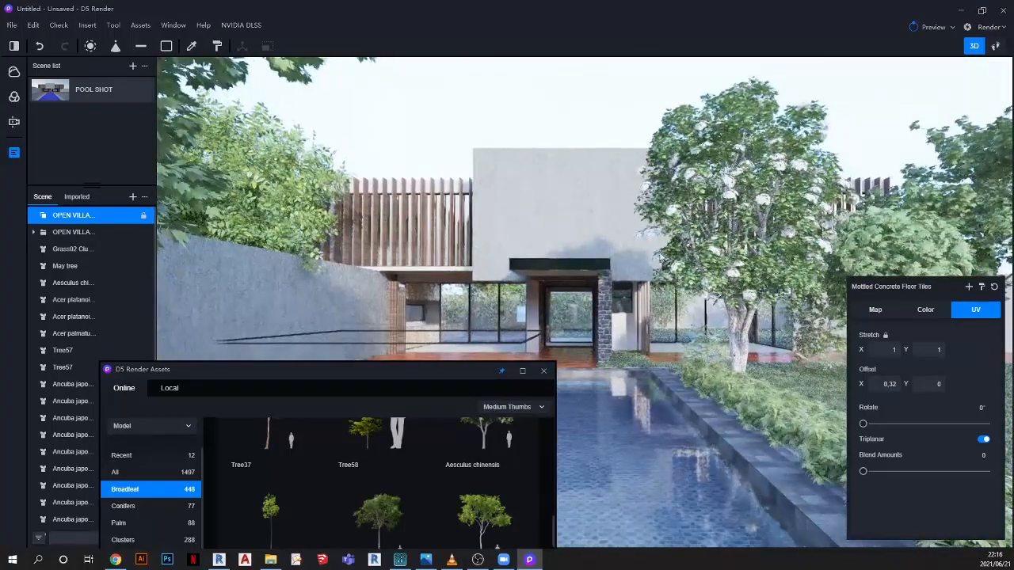
{"action": "left_click", "coordinate": [545, 373]}
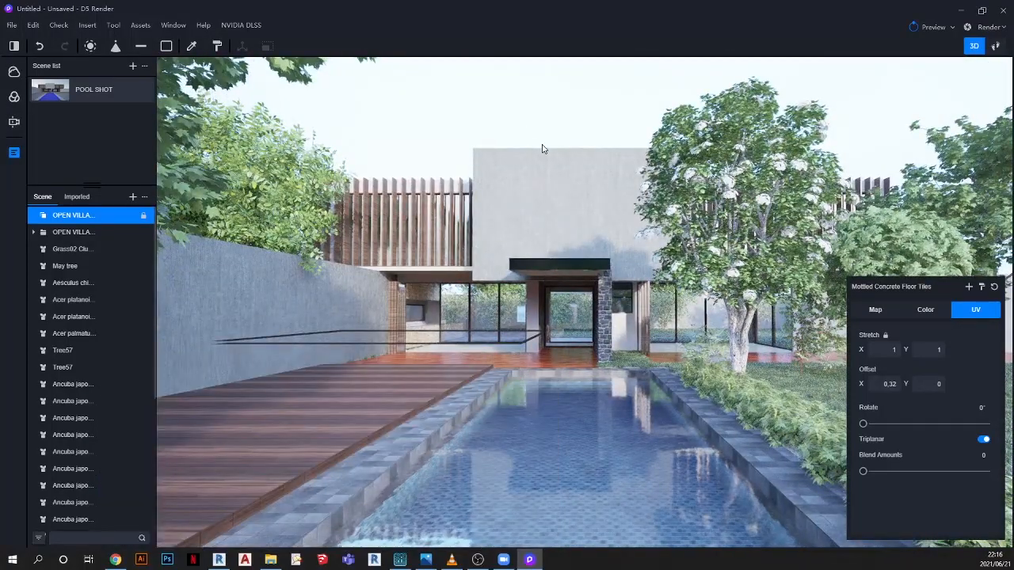
{"action": "left_click", "coordinate": [190, 46]}
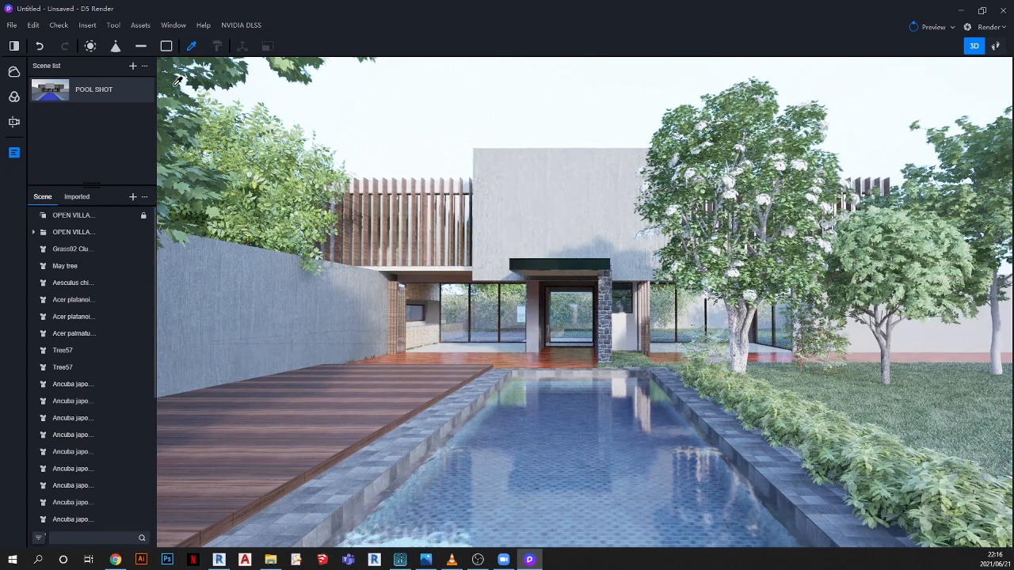
{"action": "left_click", "coordinate": [172, 25]}
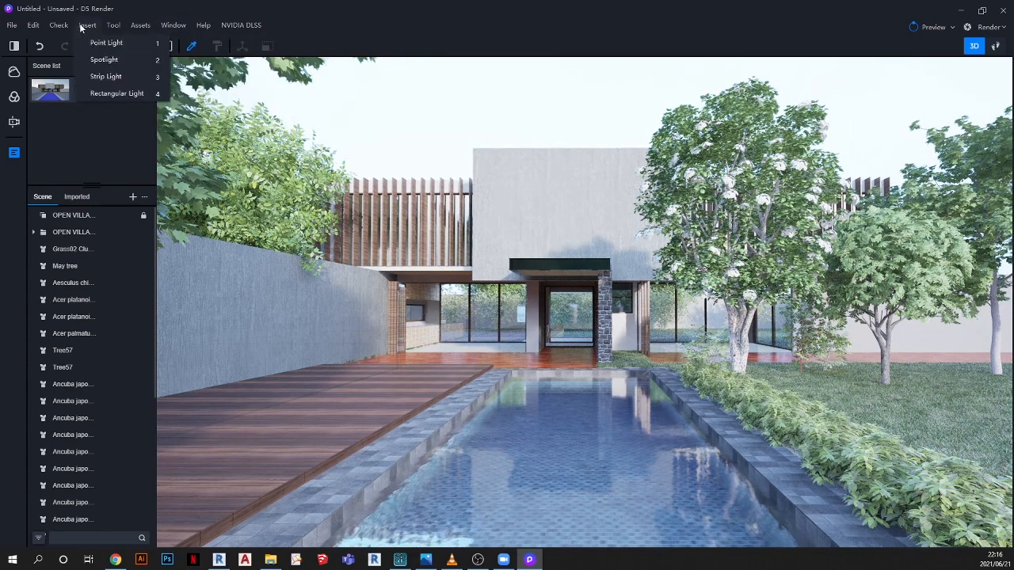
{"action": "mouse_move", "coordinate": [62, 26]}
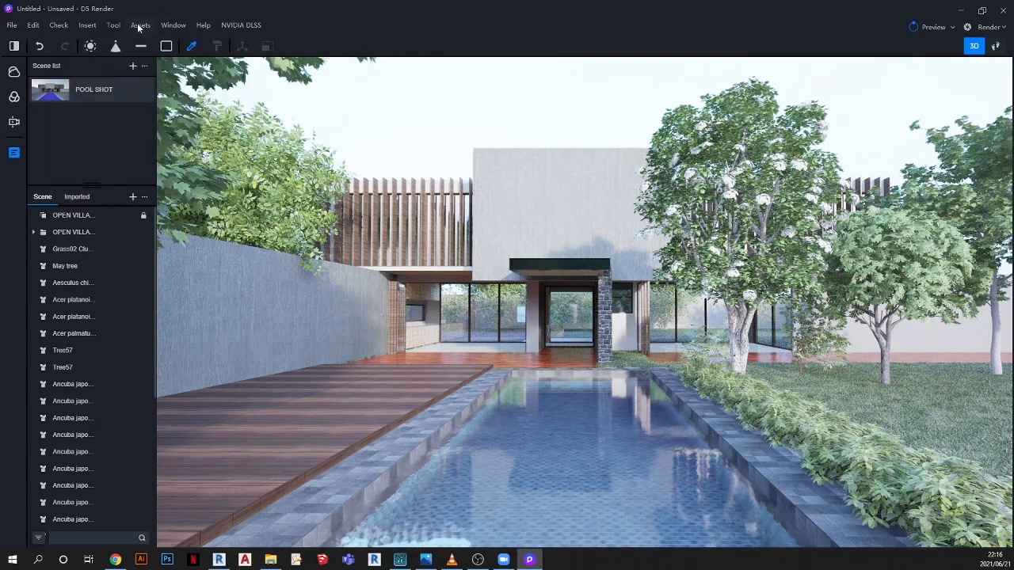
Place two Tree58 models on the lawn edge beside the shrub row along the pool
{"action": "left_click", "coordinate": [140, 25]}
{"action": "left_click_drag", "start_coordinate": [300, 369], "coordinate": [193, 90]}
{"action": "left_click", "coordinate": [260, 163]}
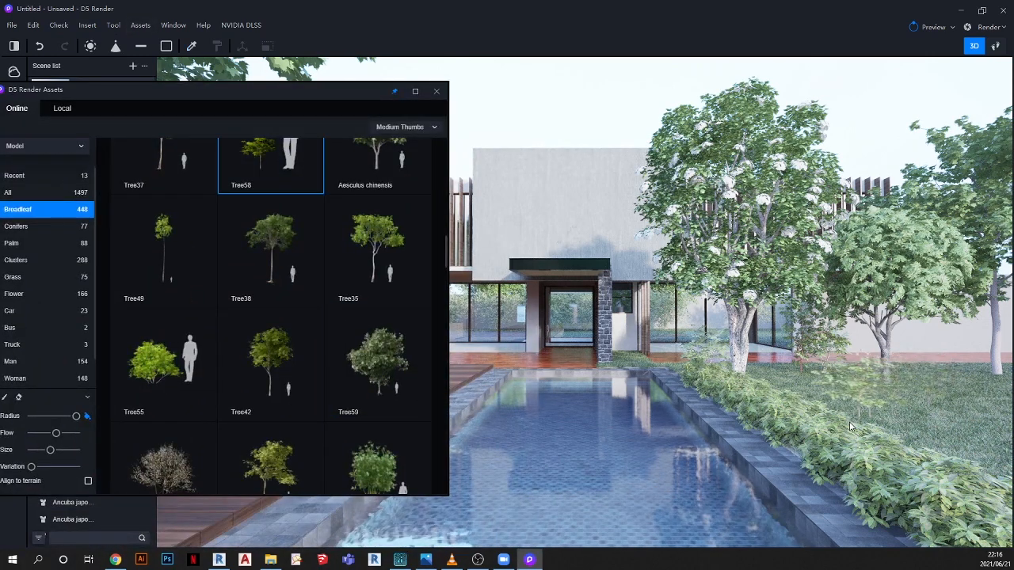
{"action": "left_click", "coordinate": [796, 398]}
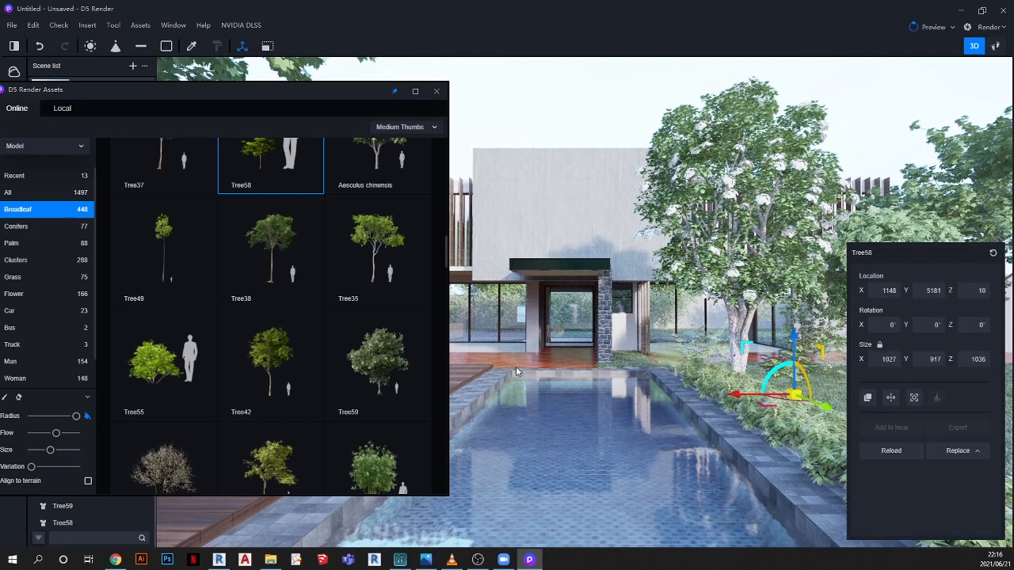
{"action": "scroll", "coordinate": [559, 365], "scroll_direction": "down", "scroll_amount": 3}
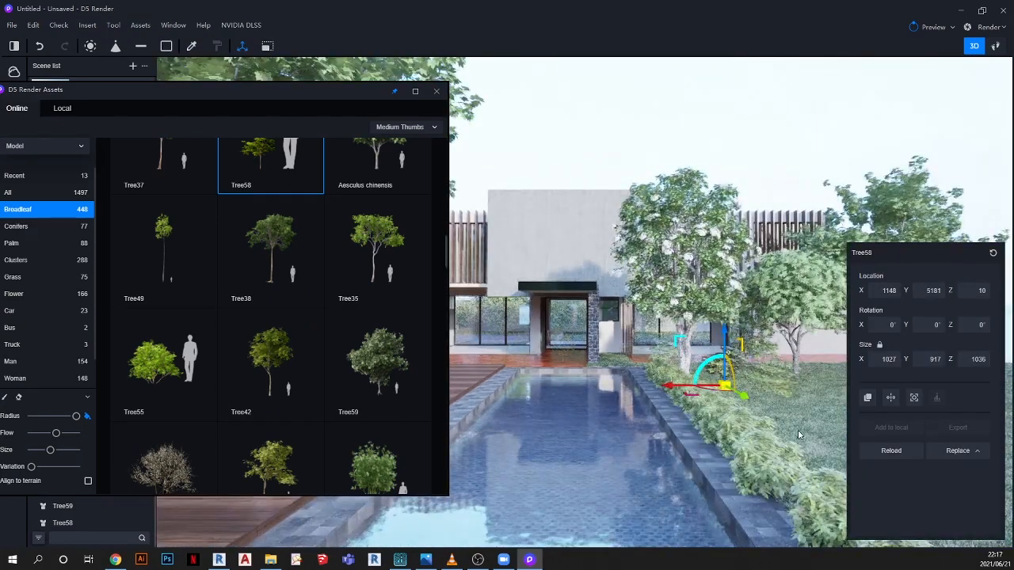
{"action": "left_click", "coordinate": [798, 433]}
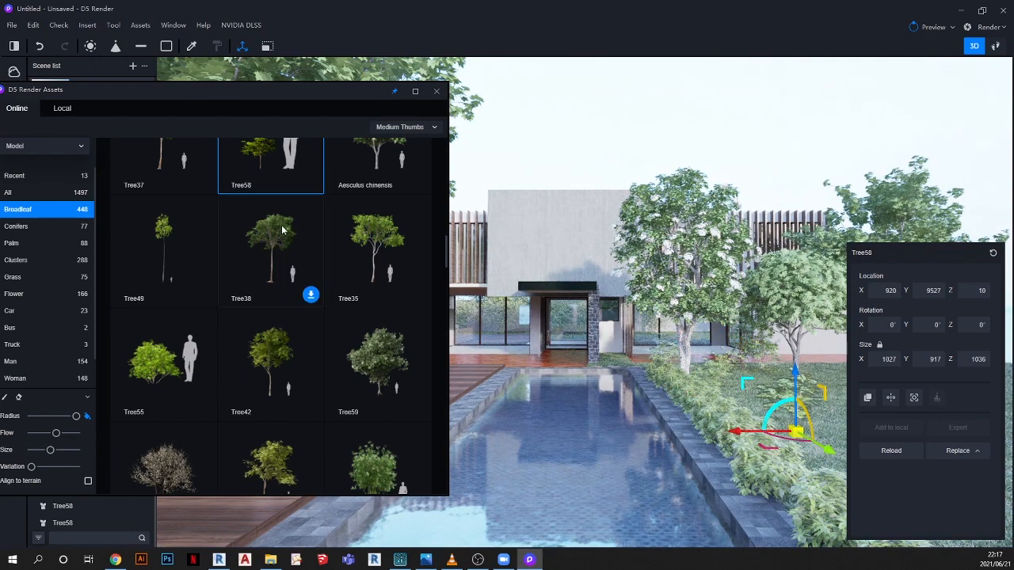
Choose Tree56 from the Broadleaf models and place one on the grass patch beside the stone column at the pool's far end
{"action": "scroll", "coordinate": [282, 233], "scroll_direction": "up", "scroll_amount": 3}
{"action": "left_click", "coordinate": [354, 309]}
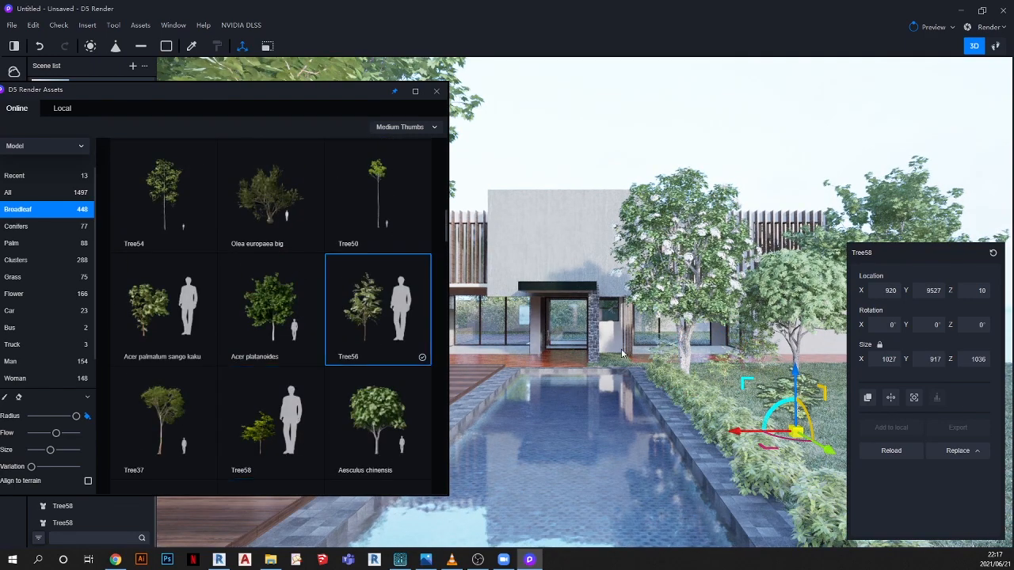
{"action": "scroll", "coordinate": [618, 358], "scroll_direction": "up", "scroll_amount": 5}
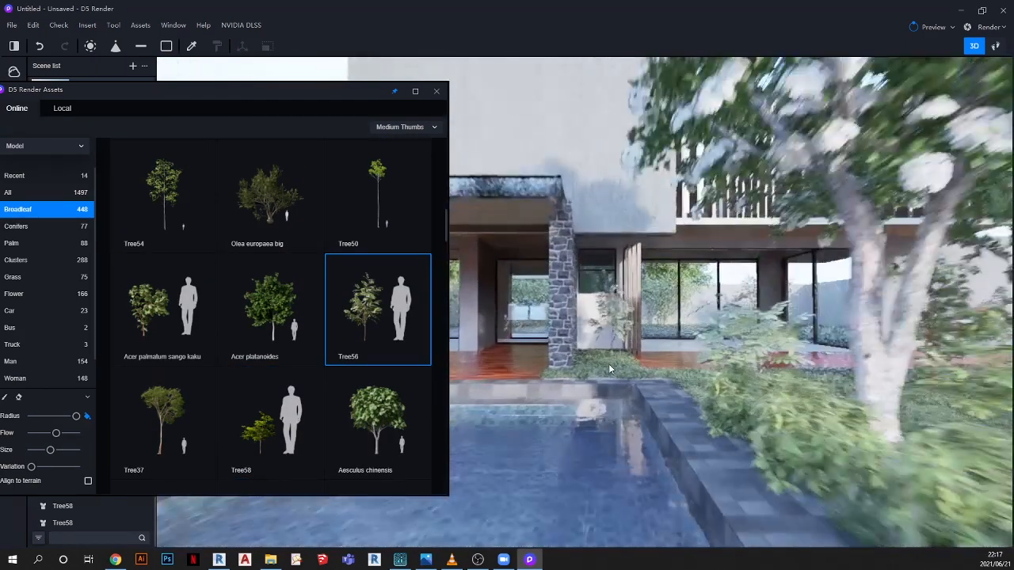
{"action": "scroll", "coordinate": [609, 370], "scroll_direction": "up", "scroll_amount": 3}
{"action": "left_click", "coordinate": [609, 378]}
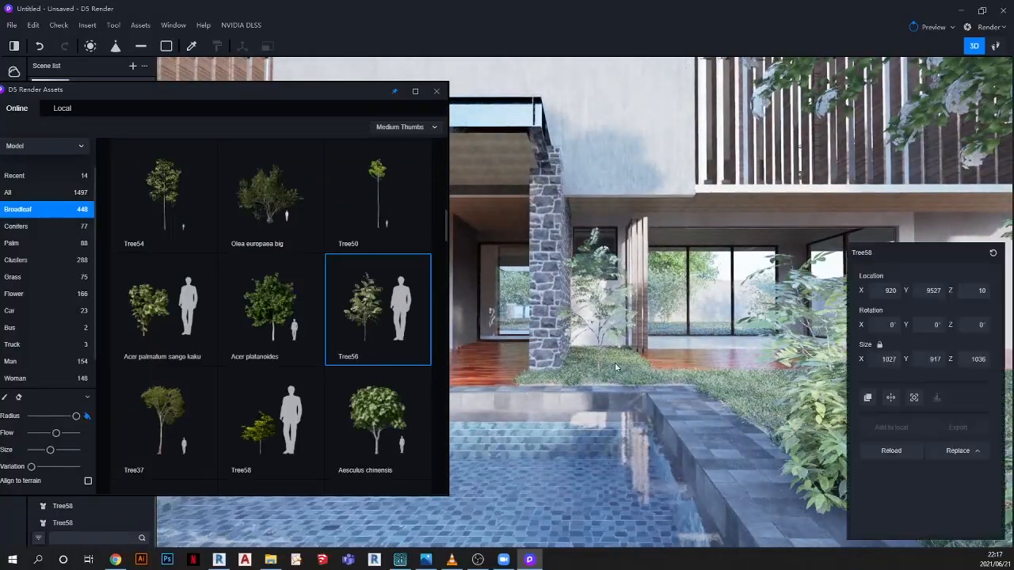
Choose Grass02 Cluster from the Grass models, reduce its size, and place several along the grass edge at the pool's far end
{"action": "left_click_drag", "start_coordinate": [240, 90], "coordinate": [311, 50]}
{"action": "left_click", "coordinate": [100, 238]}
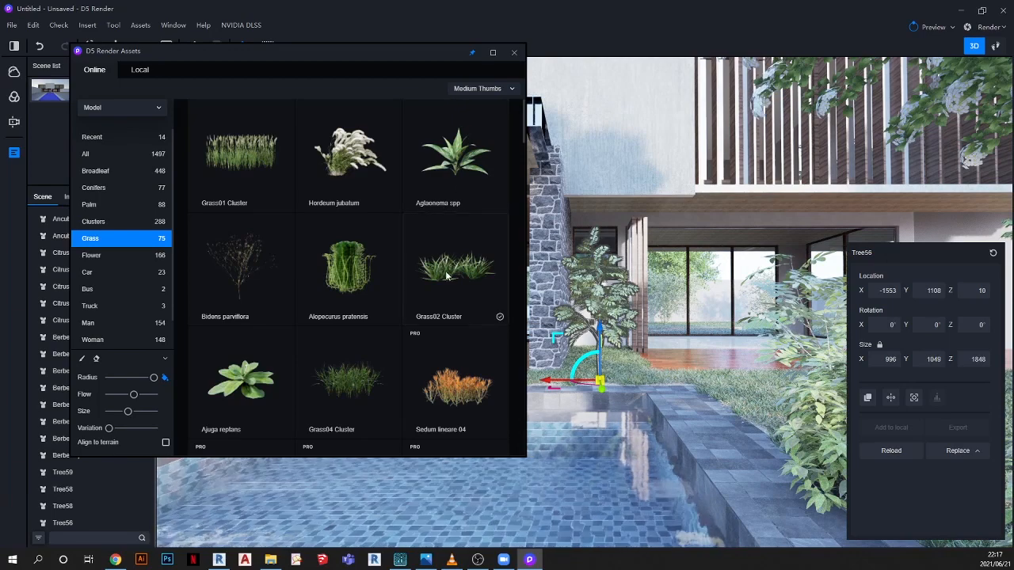
{"action": "left_click", "coordinate": [448, 269]}
{"action": "scroll", "coordinate": [605, 384], "scroll_direction": "up", "scroll_amount": 3}
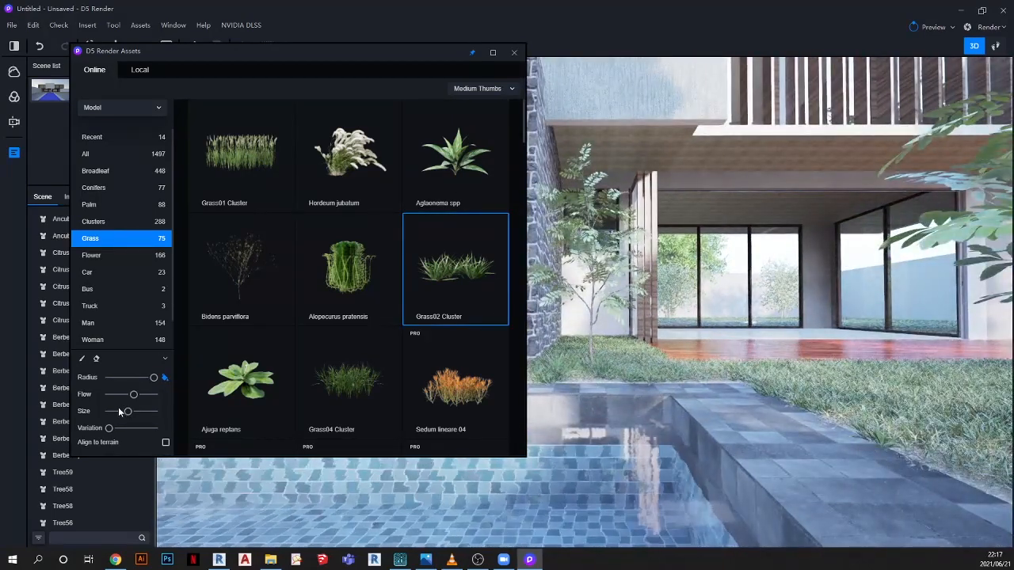
{"action": "left_click", "coordinate": [592, 386]}
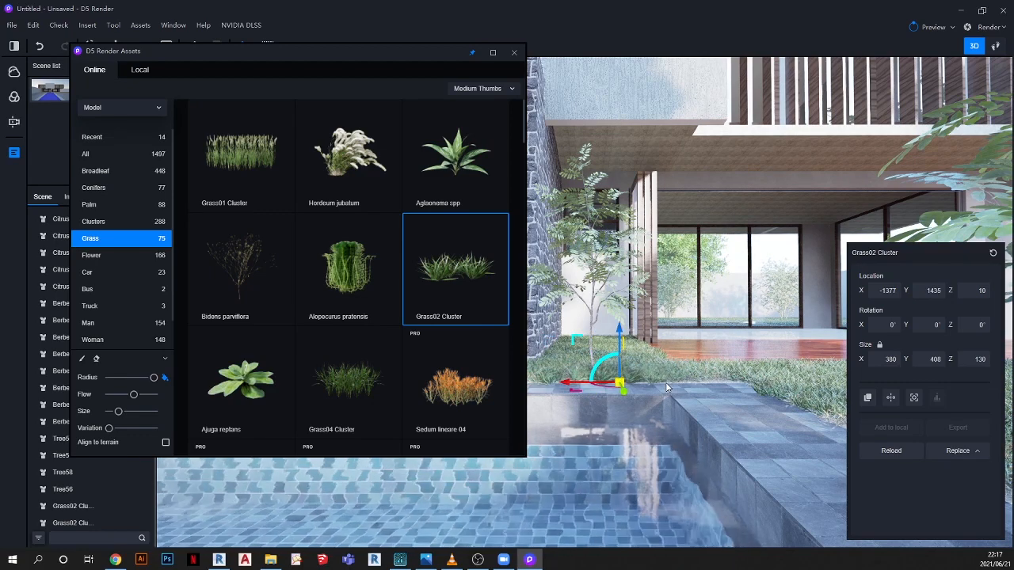
{"action": "left_click", "coordinate": [712, 382]}
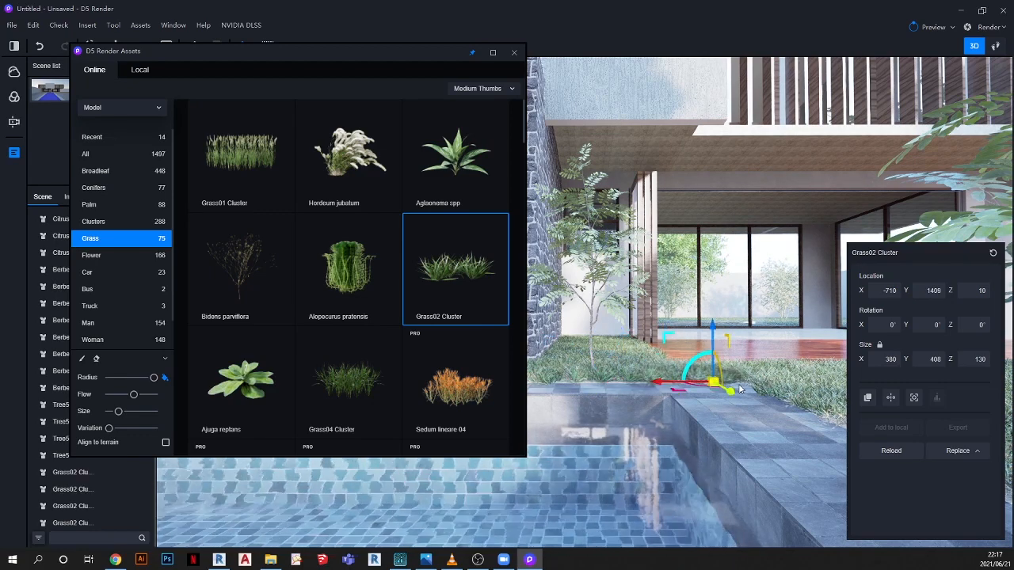
{"action": "left_click", "coordinate": [758, 389]}
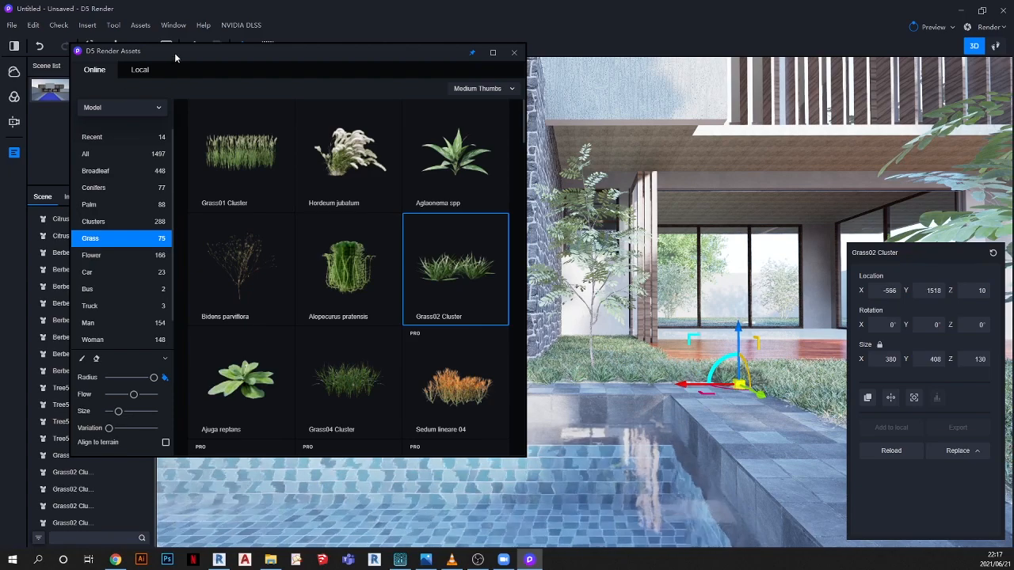
Close the asset library, return to the POOL SHOT view, and deselect the last grass cluster
{"action": "left_click_drag", "start_coordinate": [173, 52], "coordinate": [259, 192]}
{"action": "key", "text": "s"}
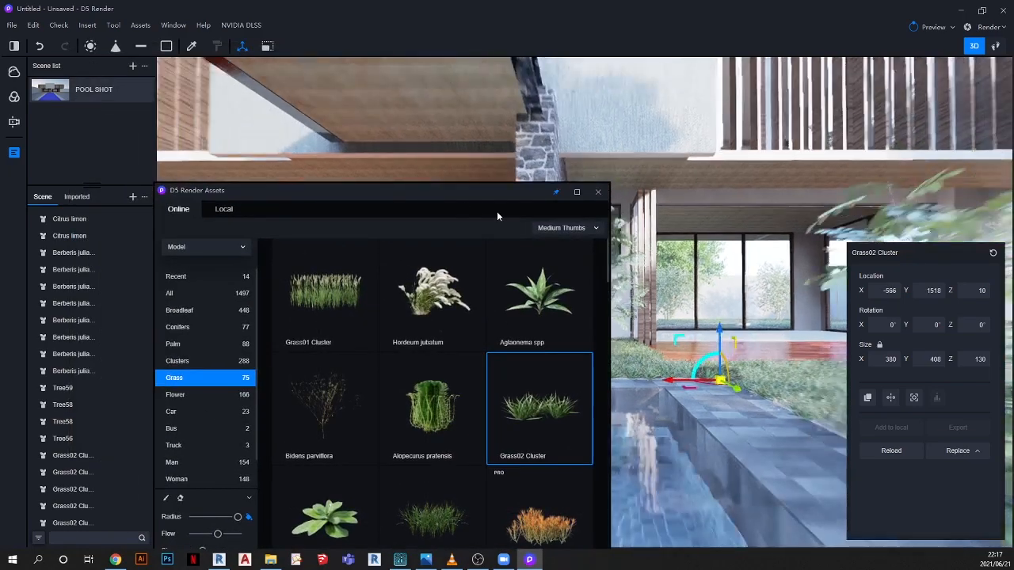
{"action": "left_click", "coordinate": [598, 194]}
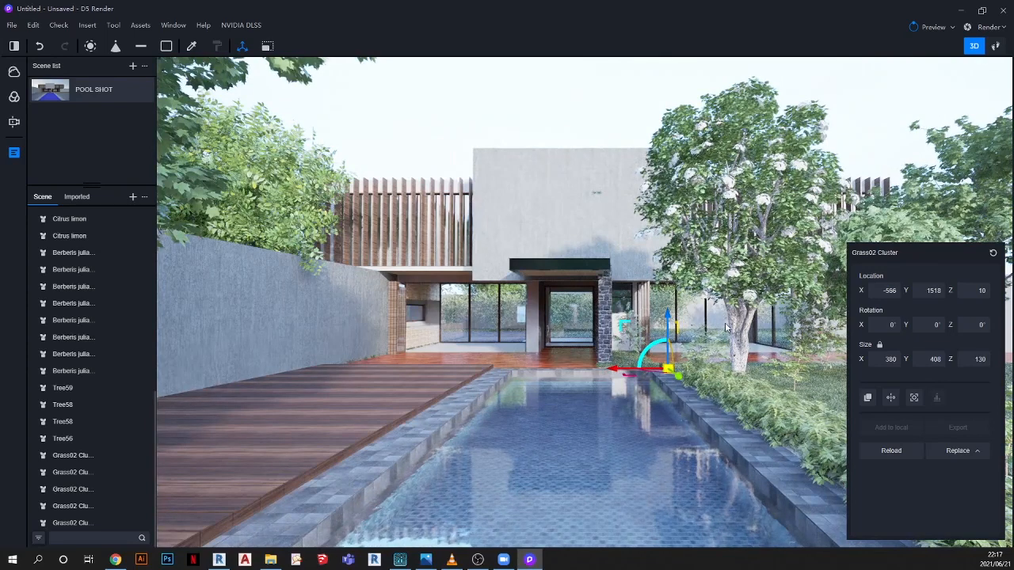
{"action": "left_click", "coordinate": [444, 107]}
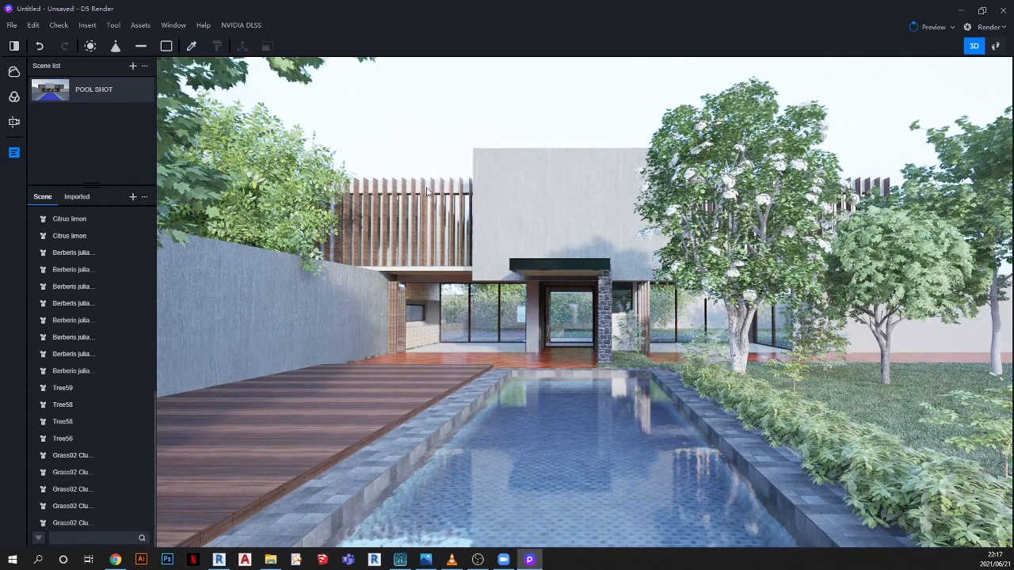
Choose Grass32 from the Grass models in the asset library and raise its size to the maximum
{"action": "left_click", "coordinate": [141, 26]}
{"action": "left_click_drag", "start_coordinate": [339, 189], "coordinate": [252, 68]}
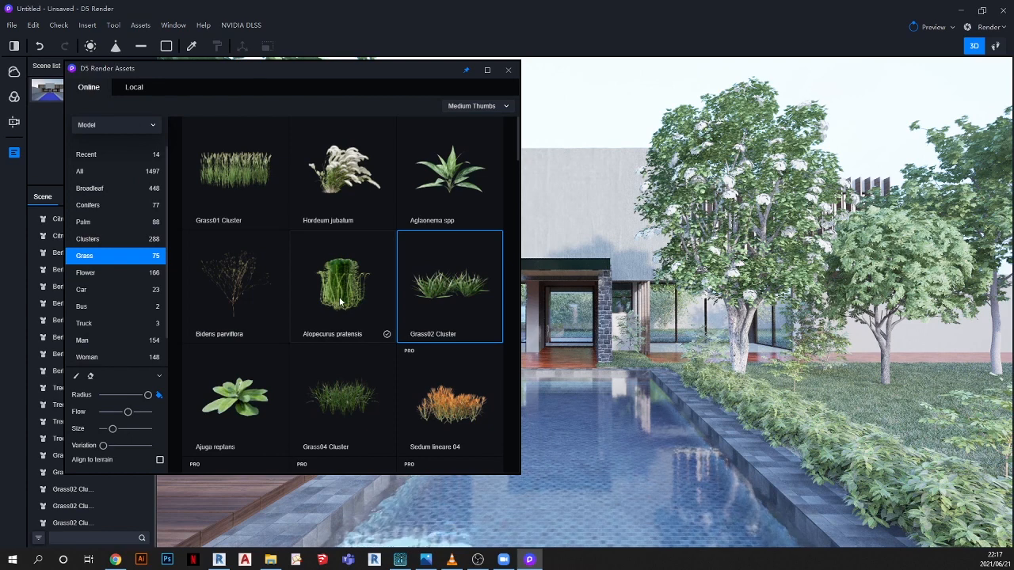
{"action": "scroll", "coordinate": [340, 301], "scroll_direction": "down", "scroll_amount": 5}
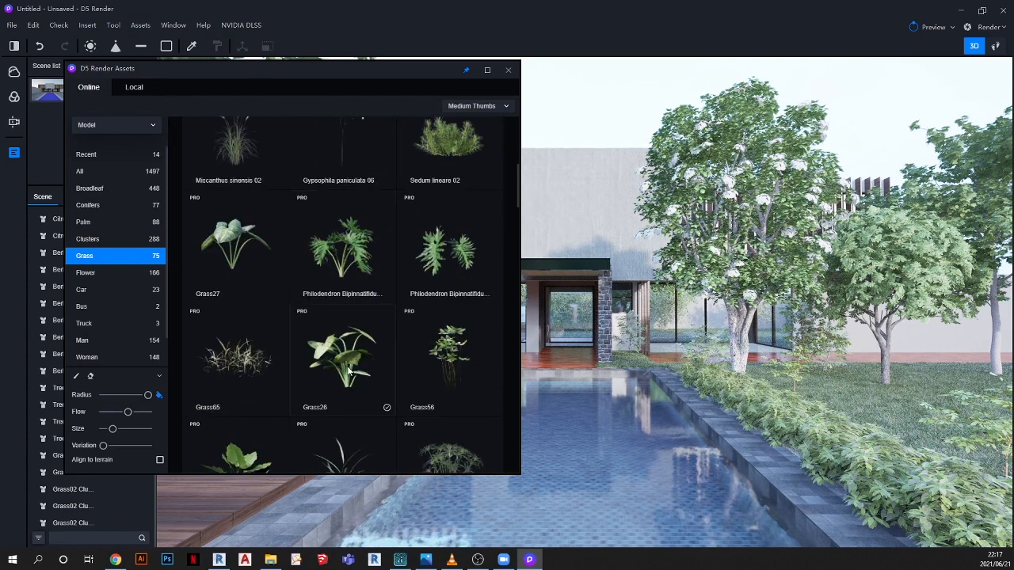
{"action": "scroll", "coordinate": [361, 319], "scroll_direction": "down", "scroll_amount": 2}
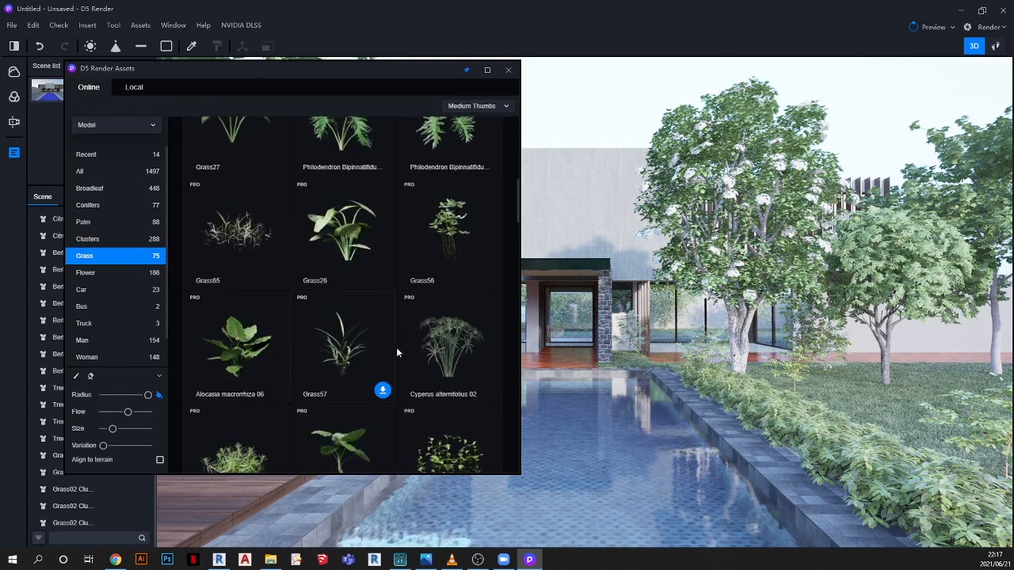
{"action": "scroll", "coordinate": [384, 353], "scroll_direction": "down", "scroll_amount": 2}
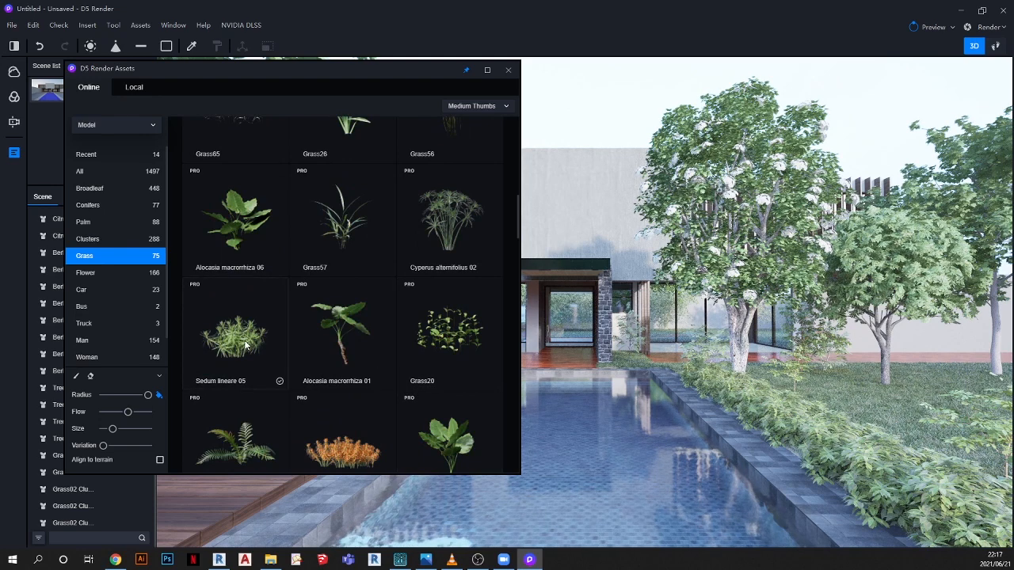
{"action": "scroll", "coordinate": [245, 345], "scroll_direction": "down", "scroll_amount": 2}
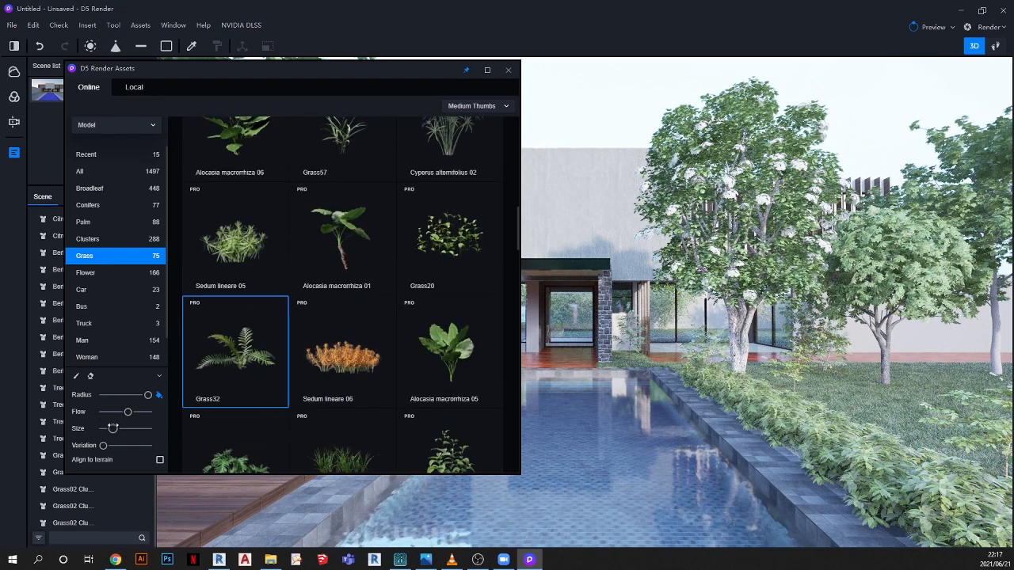
{"action": "mouse_move", "coordinate": [630, 392]}
{"action": "left_mouse_down"}
{"action": "mouse_move", "coordinate": [824, 389]}
{"action": "mouse_move", "coordinate": [839, 403]}
{"action": "left_mouse_up"}
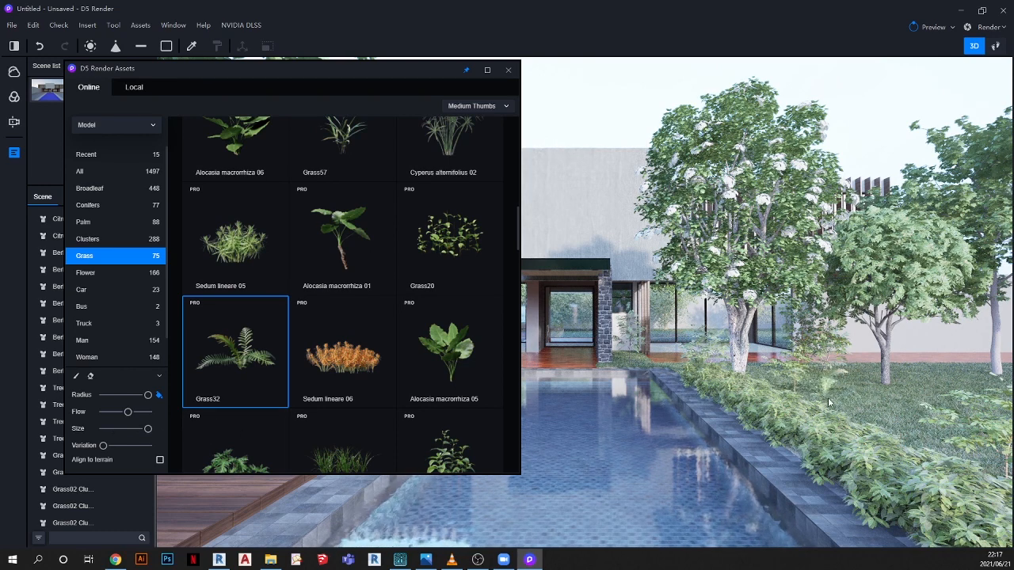
Place several Grass32 ferns on the lawn among the shrubs and trees along the pool
{"action": "left_click", "coordinate": [839, 404]}
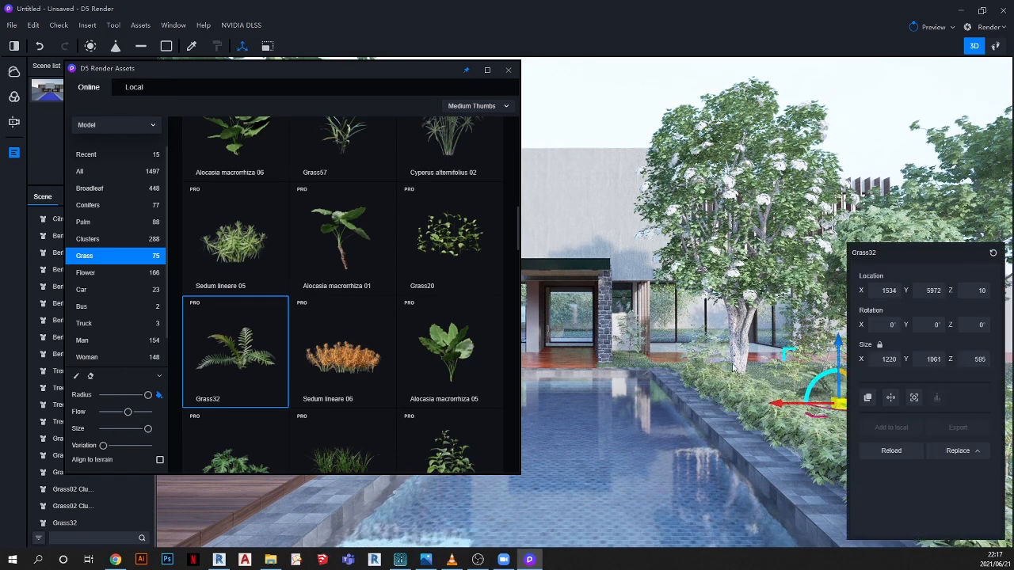
{"action": "left_click", "coordinate": [759, 386]}
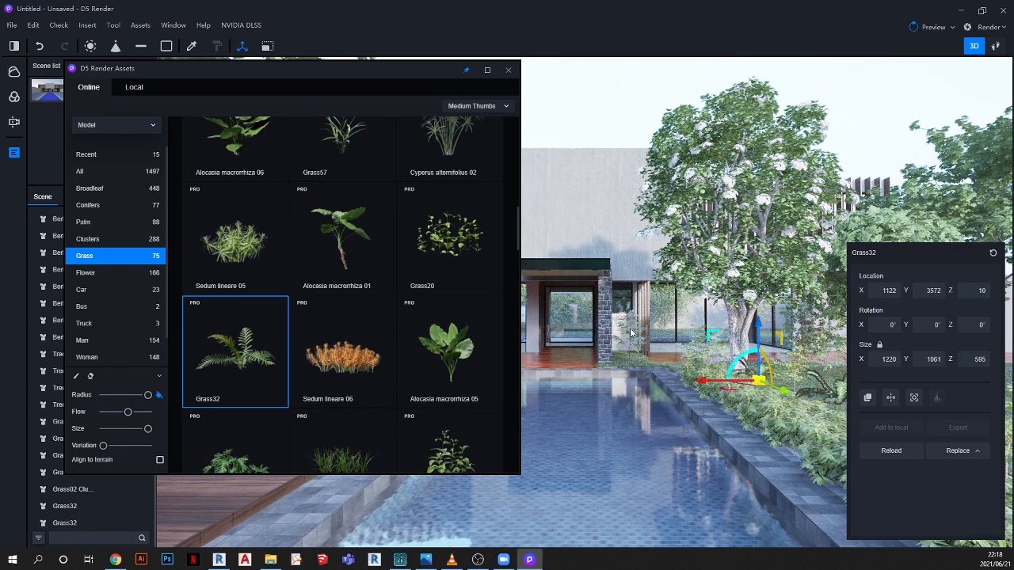
{"action": "scroll", "coordinate": [785, 388], "scroll_direction": "down", "scroll_amount": 4}
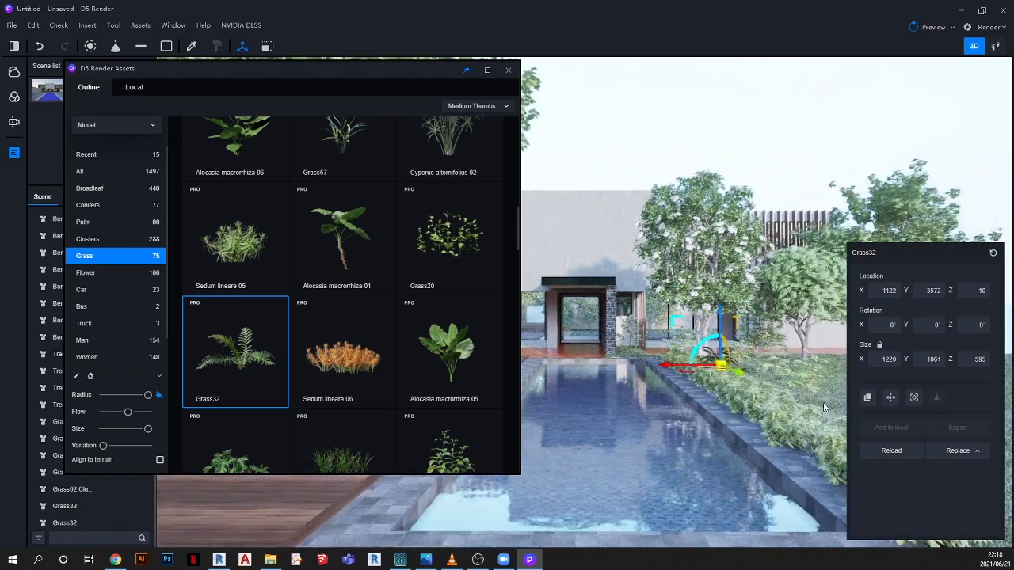
{"action": "left_click", "coordinate": [794, 397]}
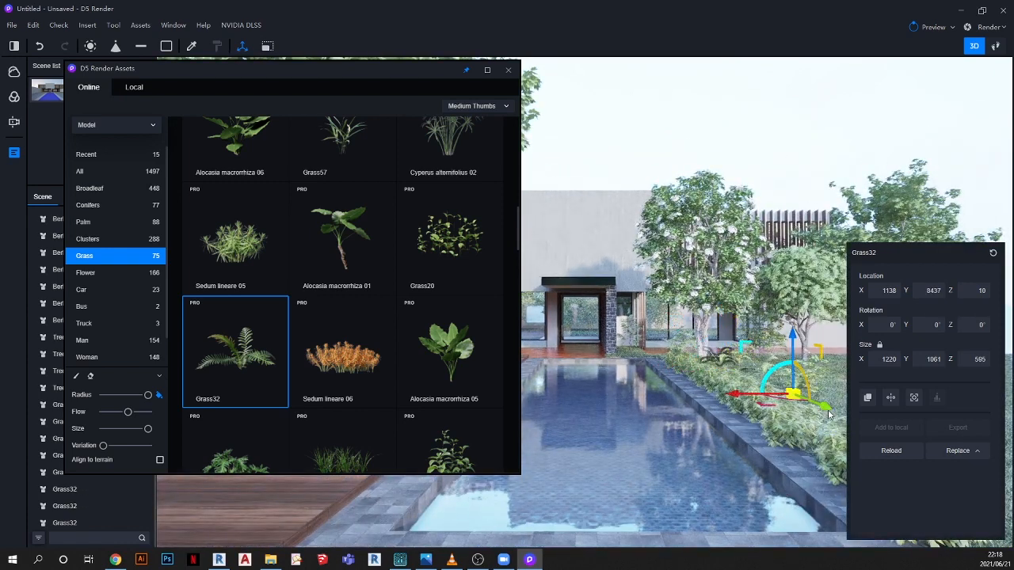
Place several more Grass32 ferns on the rear lawn in front of the hedge, then restore the POOL SHOT view without the asset library
{"action": "scroll", "coordinate": [624, 322], "scroll_direction": "up", "scroll_amount": 15}
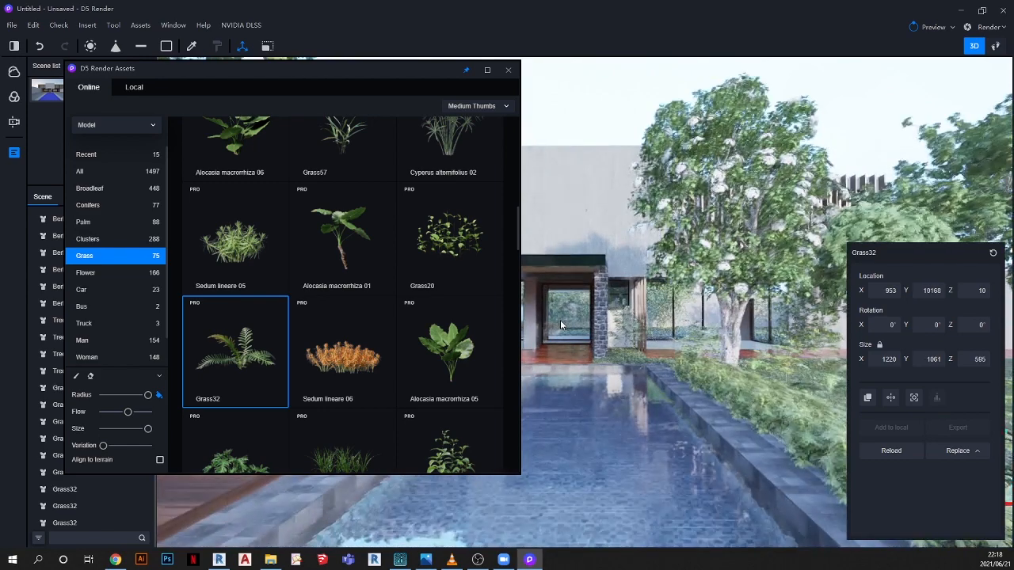
{"action": "scroll", "coordinate": [565, 343], "scroll_direction": "up", "scroll_amount": 12}
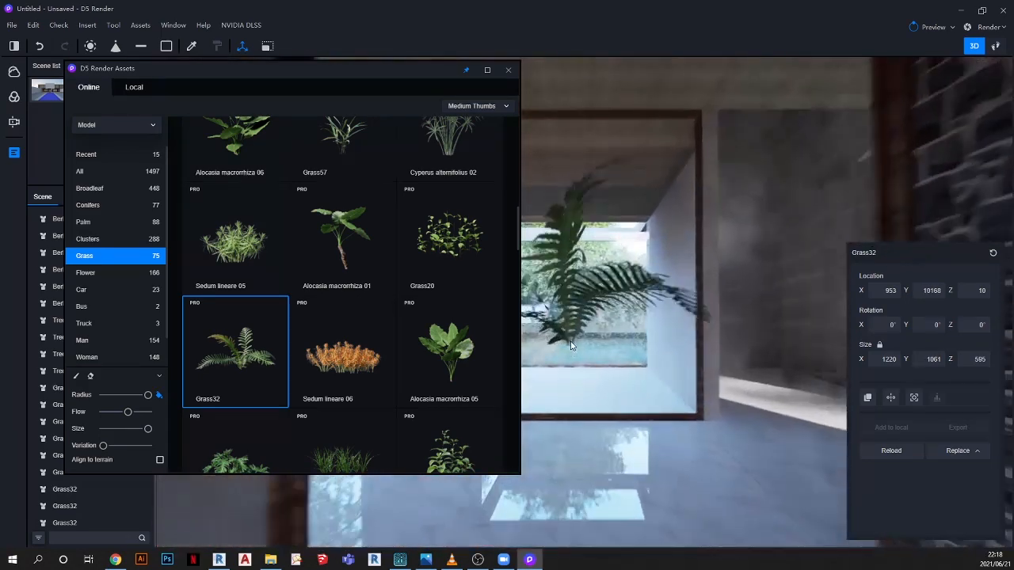
{"action": "scroll", "coordinate": [579, 339], "scroll_direction": "up", "scroll_amount": 12}
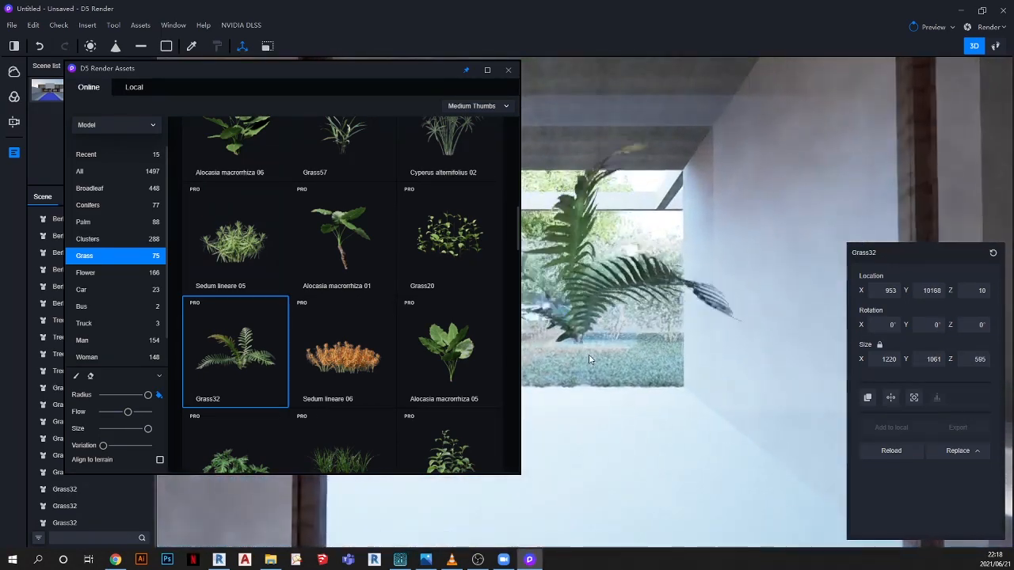
{"action": "scroll", "coordinate": [591, 357], "scroll_direction": "up", "scroll_amount": 6}
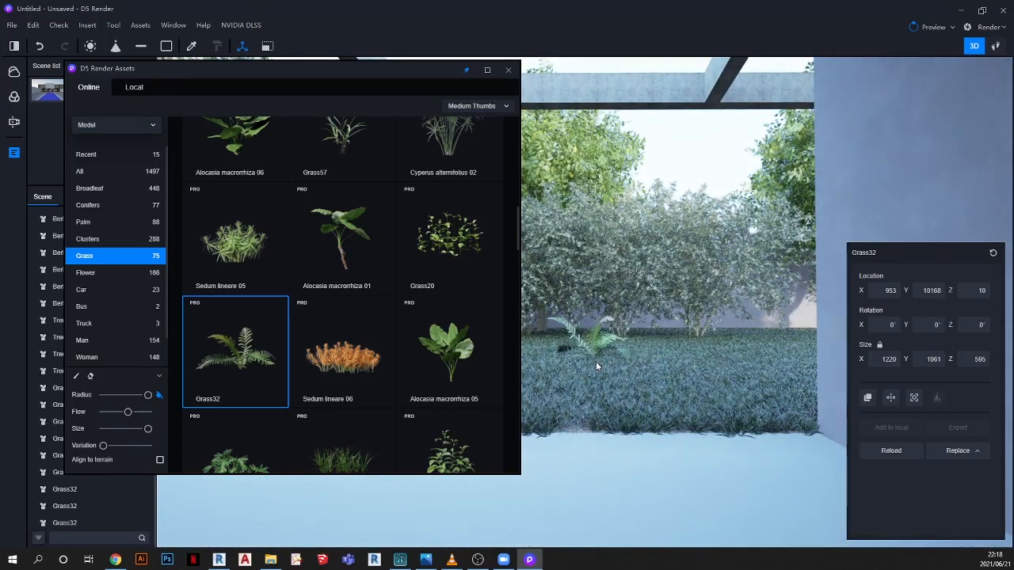
{"action": "left_click", "coordinate": [587, 346]}
{"action": "left_click", "coordinate": [656, 350]}
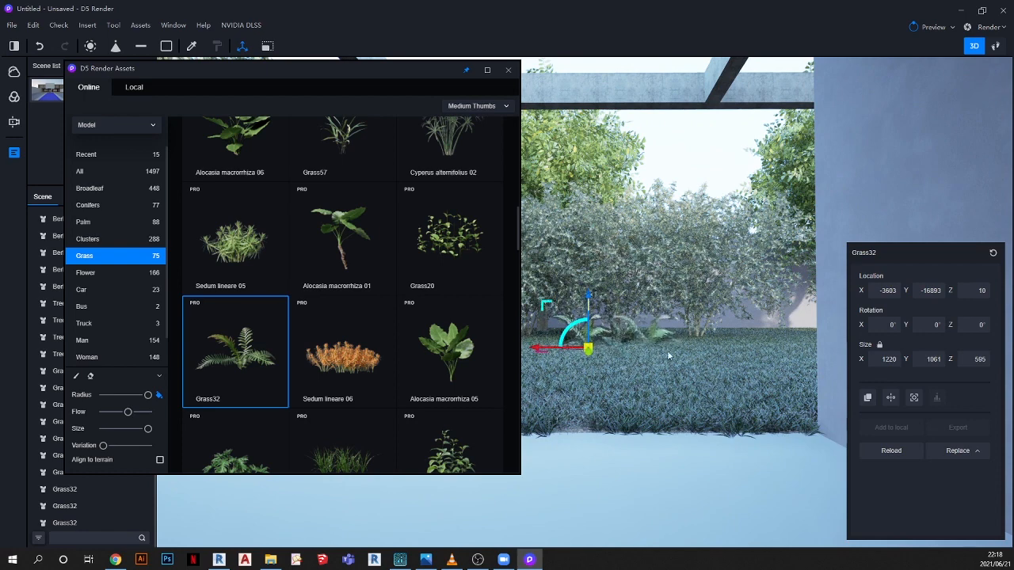
{"action": "left_click", "coordinate": [707, 385]}
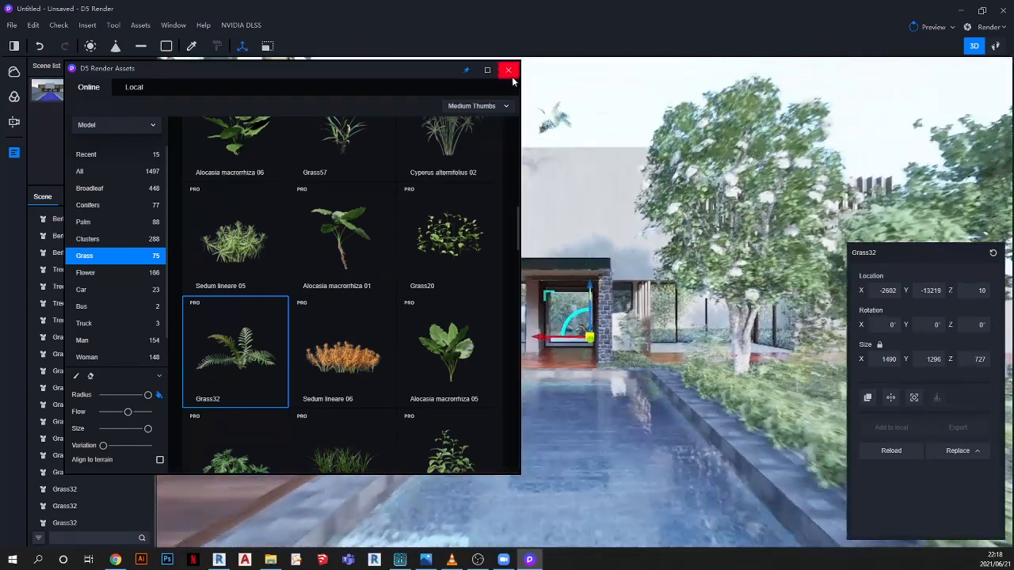
{"action": "left_click", "coordinate": [507, 69]}
{"action": "left_click", "coordinate": [444, 117]}
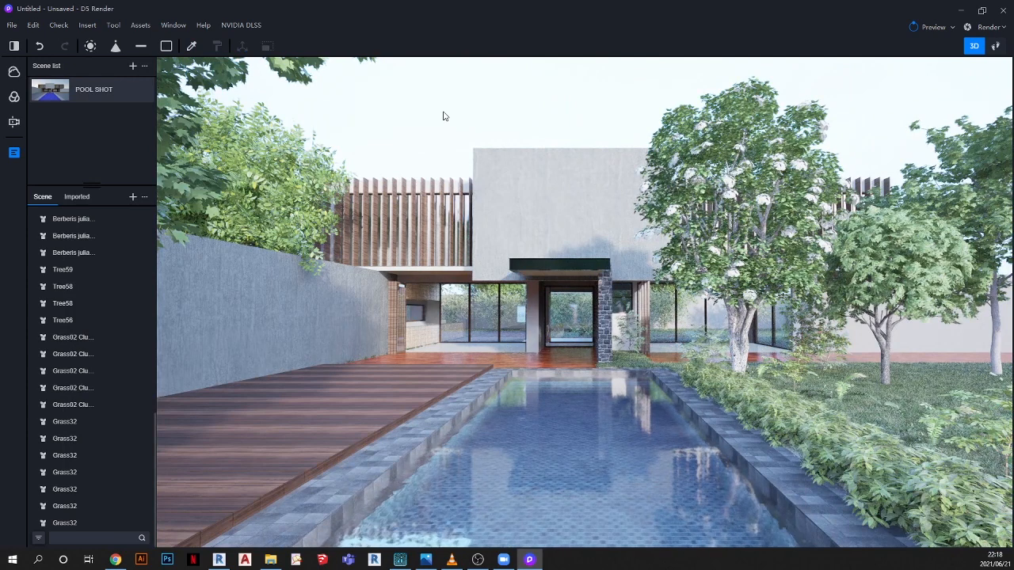
Choose Aesculus hippocastanum from the Broadleaf models, increase its size slightly, and place one on the lawn beside the pool's shrub row
{"action": "left_click", "coordinate": [141, 25]}
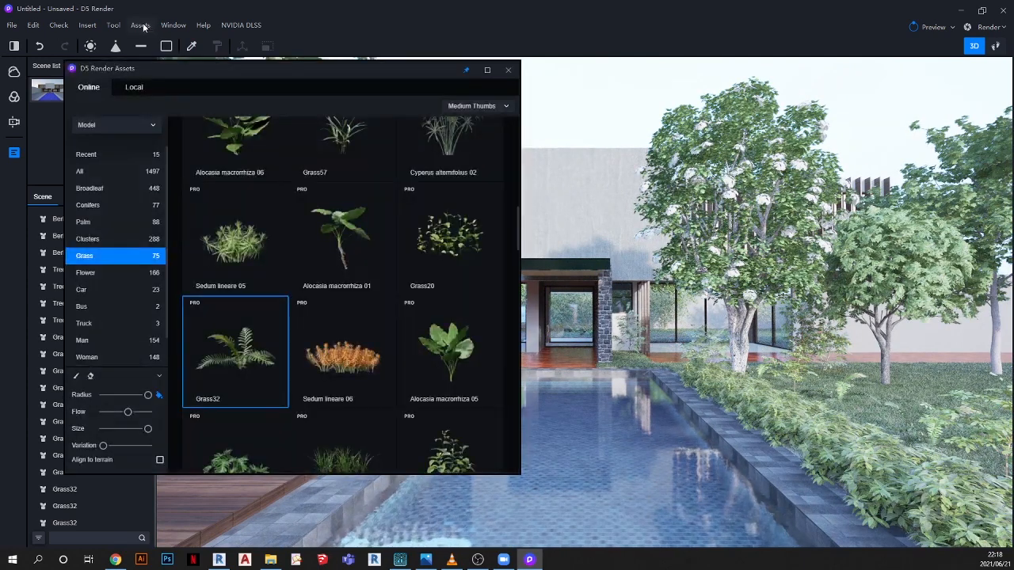
{"action": "left_click", "coordinate": [107, 189]}
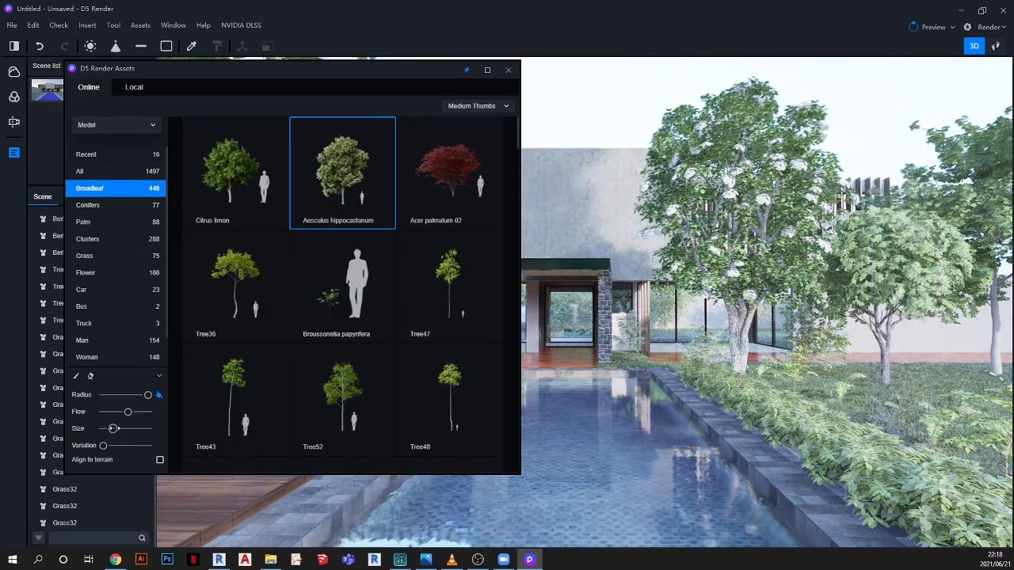
{"action": "left_click", "coordinate": [117, 429]}
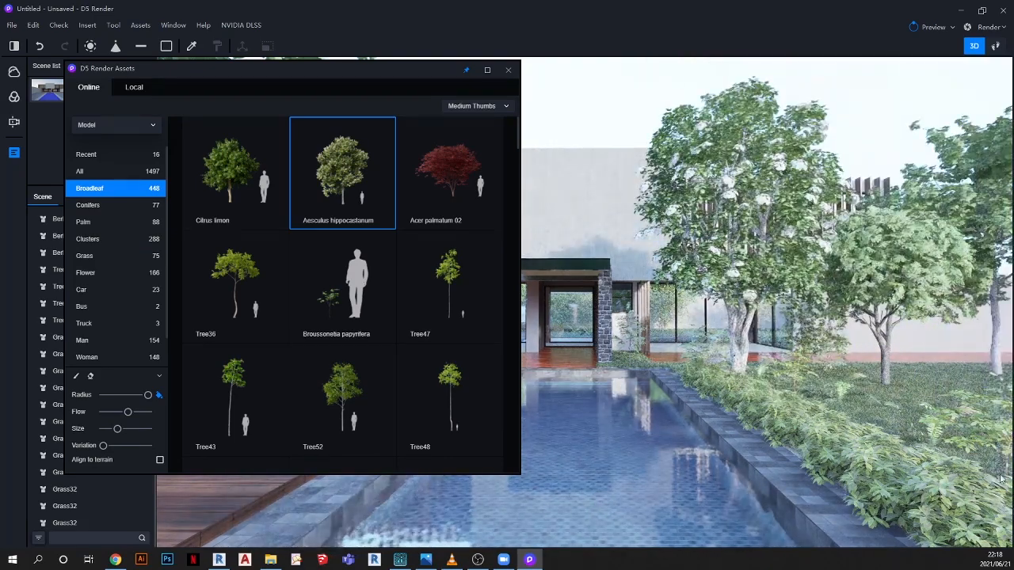
{"action": "left_click", "coordinate": [976, 454]}
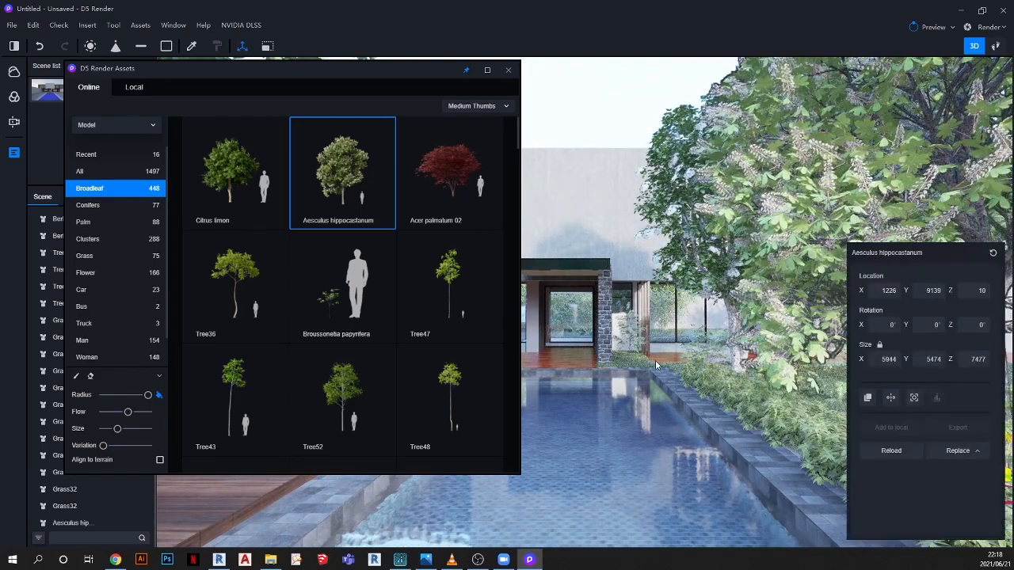
Move the Aesculus hippocastanum tree toward the near end of the shrub row, to about X 984, Y 10499
{"action": "scroll", "coordinate": [656, 365], "scroll_direction": "down", "scroll_amount": 8}
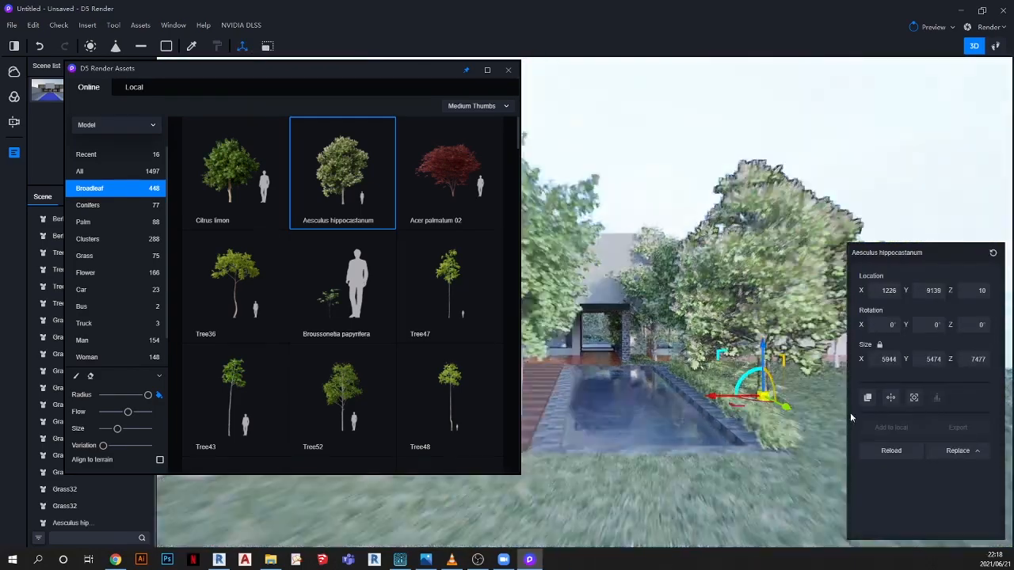
{"action": "key", "text": "Escape"}
{"action": "left_click", "coordinate": [776, 309]}
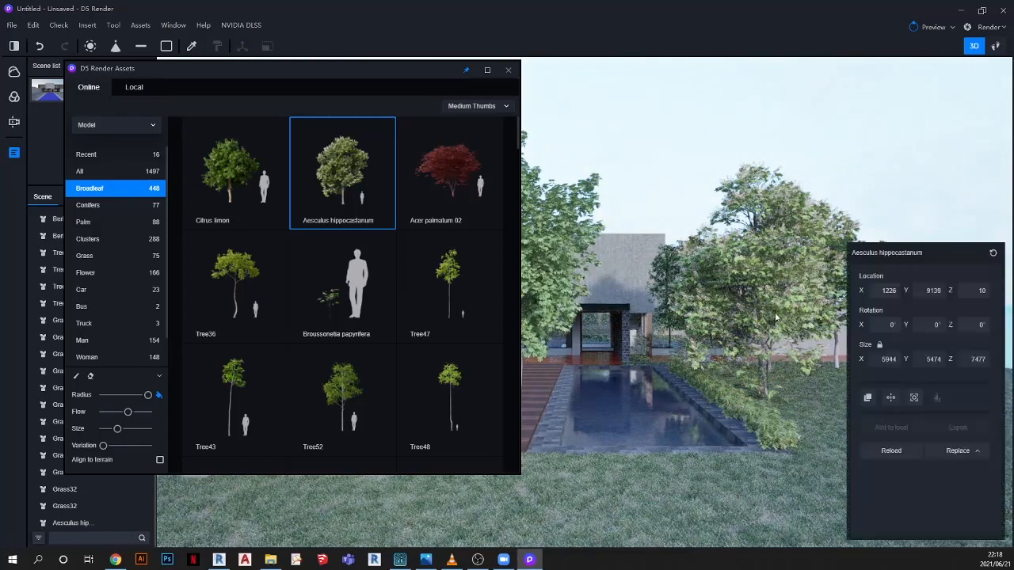
{"action": "scroll", "coordinate": [776, 387], "scroll_direction": "up", "scroll_amount": 3}
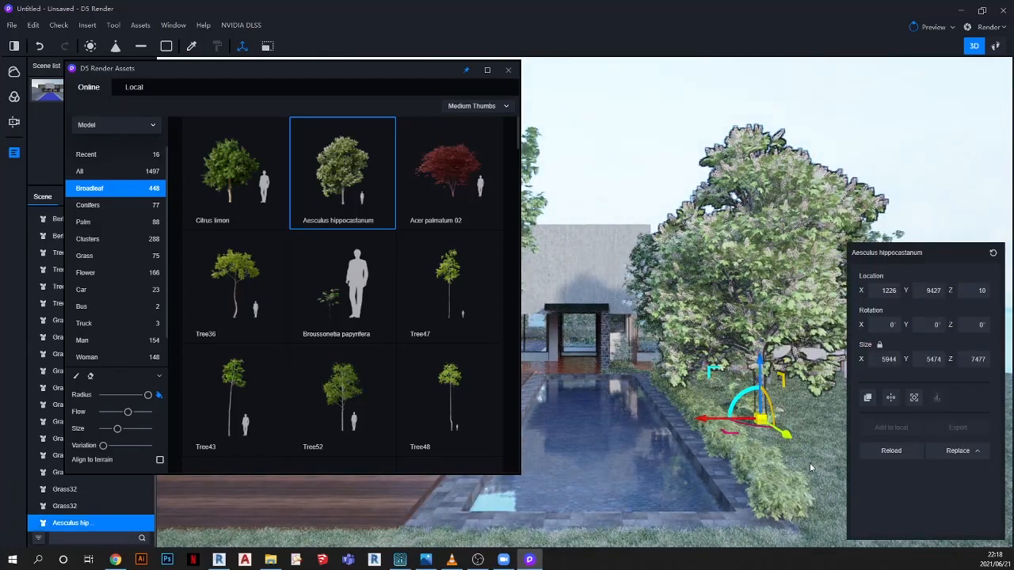
{"action": "left_click_drag", "start_coordinate": [810, 465], "coordinate": [815, 473]}
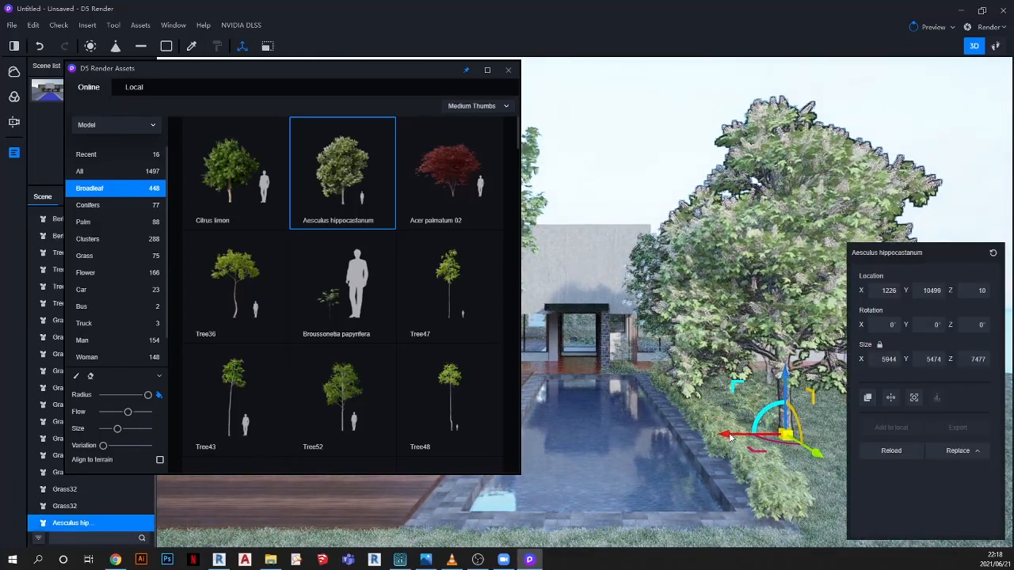
{"action": "left_click_drag", "start_coordinate": [720, 440], "coordinate": [708, 436]}
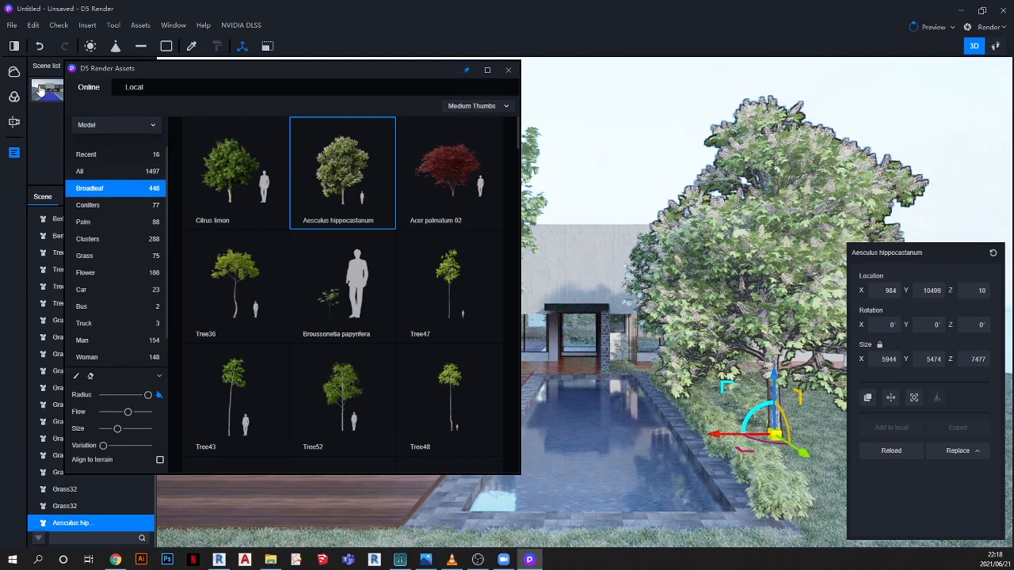
Return to the POOL SHOT view without the asset library and delete the Aesculus hippocastanum tree
{"action": "key", "text": "w"}
{"action": "right_click_drag", "start_coordinate": [537, 226], "coordinate": [513, 166]}
{"action": "left_click", "coordinate": [507, 70]}
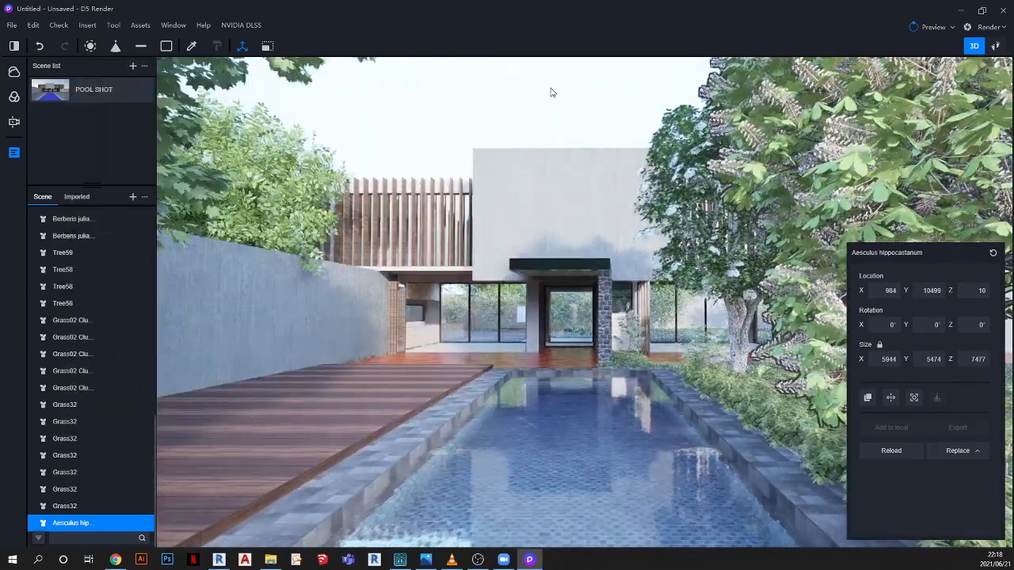
{"action": "left_click", "coordinate": [606, 100]}
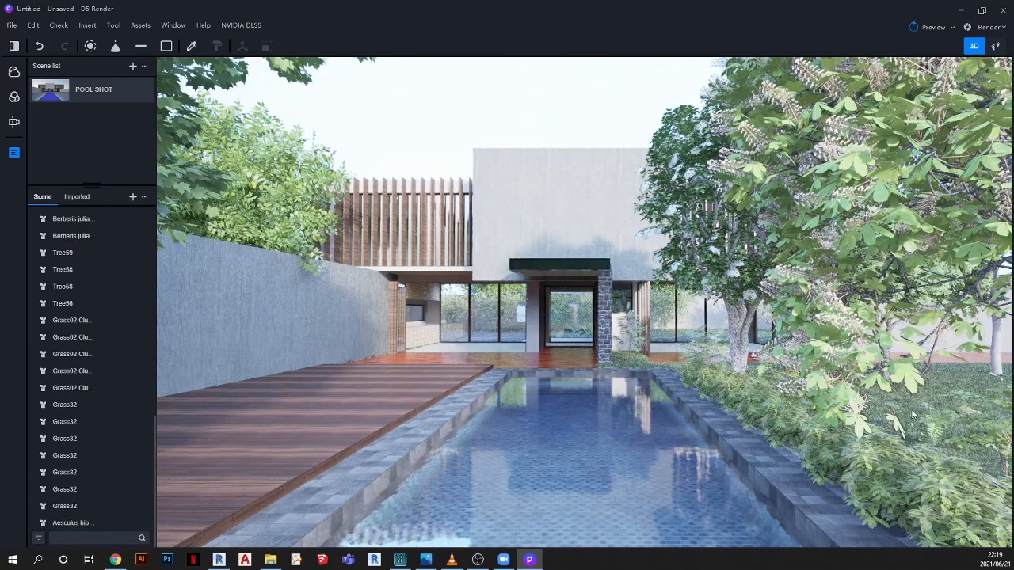
{"action": "left_click", "coordinate": [852, 340]}
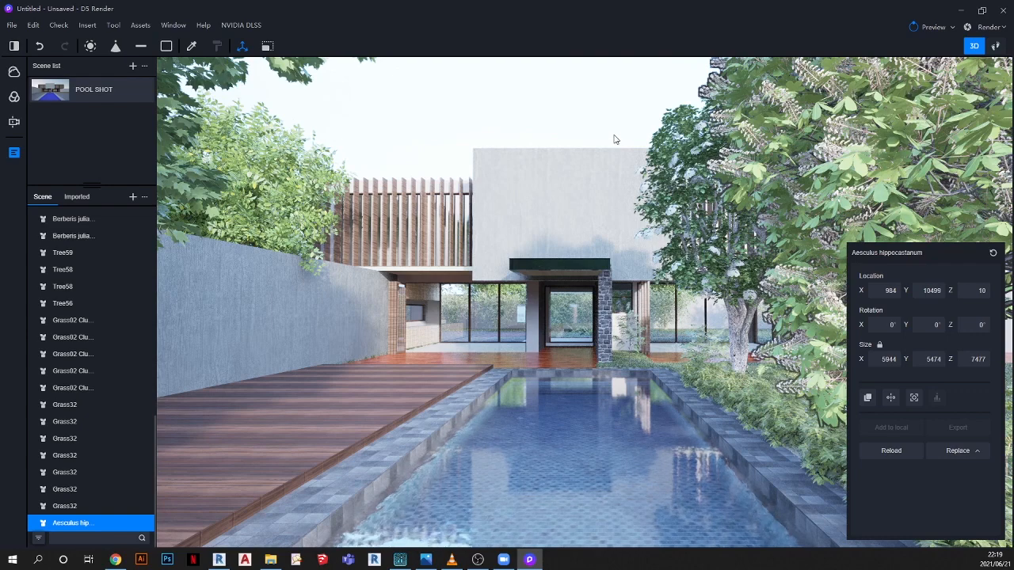
{"action": "key", "text": "Delete"}
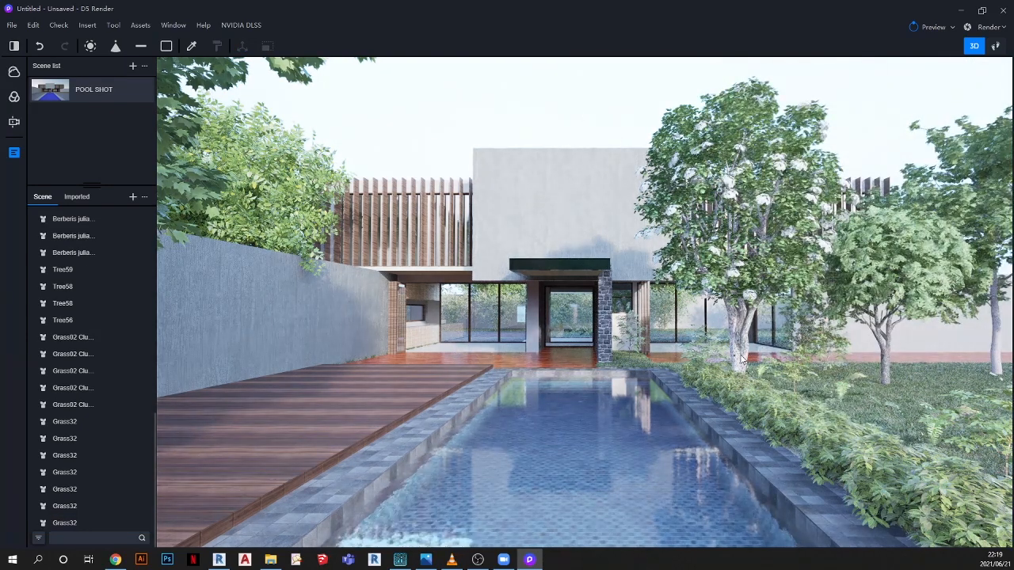
{"action": "left_click", "coordinate": [720, 393]}
{"action": "left_click_drag", "start_coordinate": [704, 391], "coordinate": [834, 401]}
{"action": "left_click", "coordinate": [670, 90]}
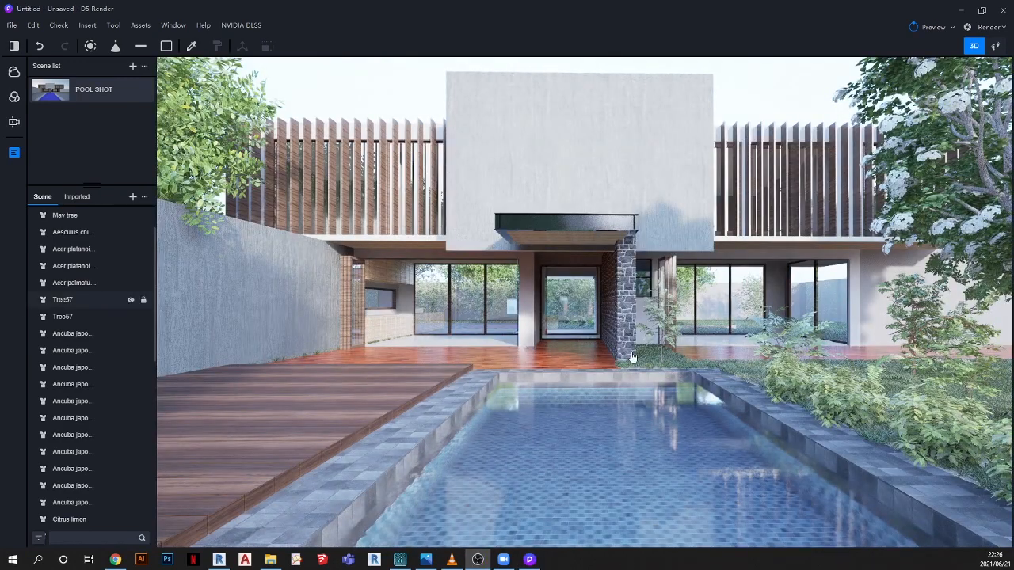
Reframe the view closer to the villa, with the pool and entrance centred
{"action": "scroll", "coordinate": [401, 272], "scroll_direction": "down", "scroll_amount": 3}
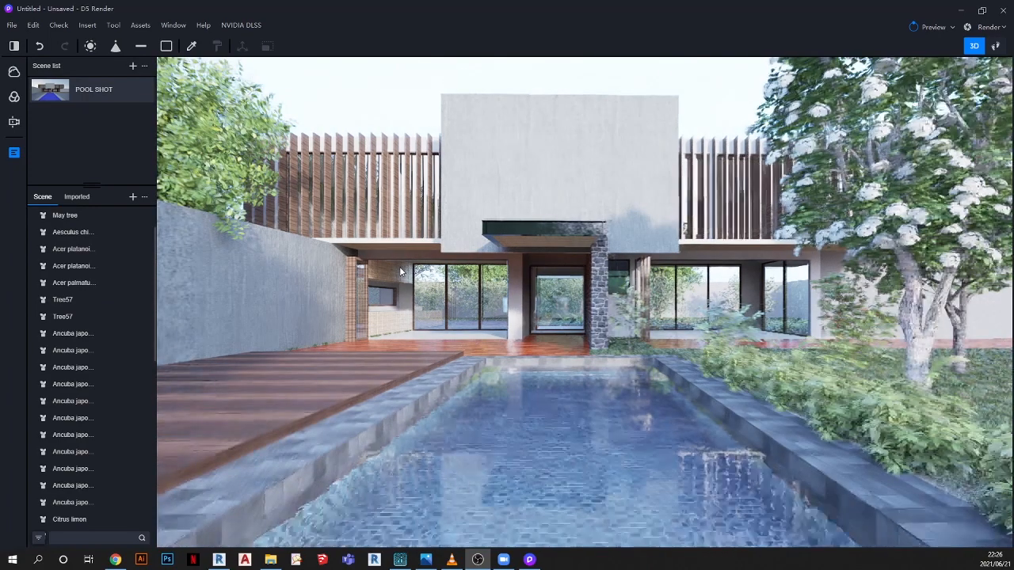
{"action": "scroll", "coordinate": [409, 277], "scroll_direction": "up", "scroll_amount": 5}
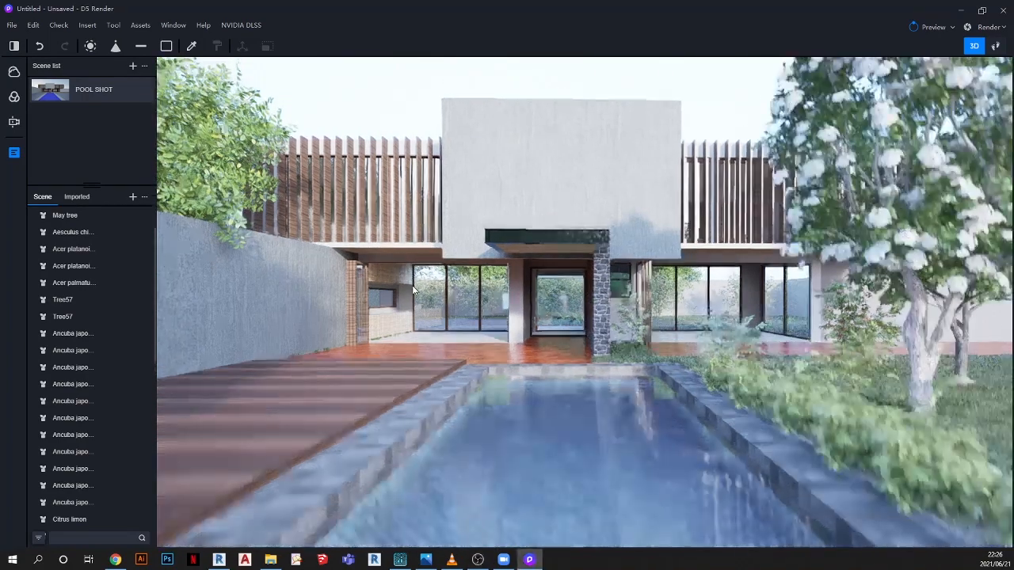
{"action": "scroll", "coordinate": [401, 266], "scroll_direction": "up", "scroll_amount": 4}
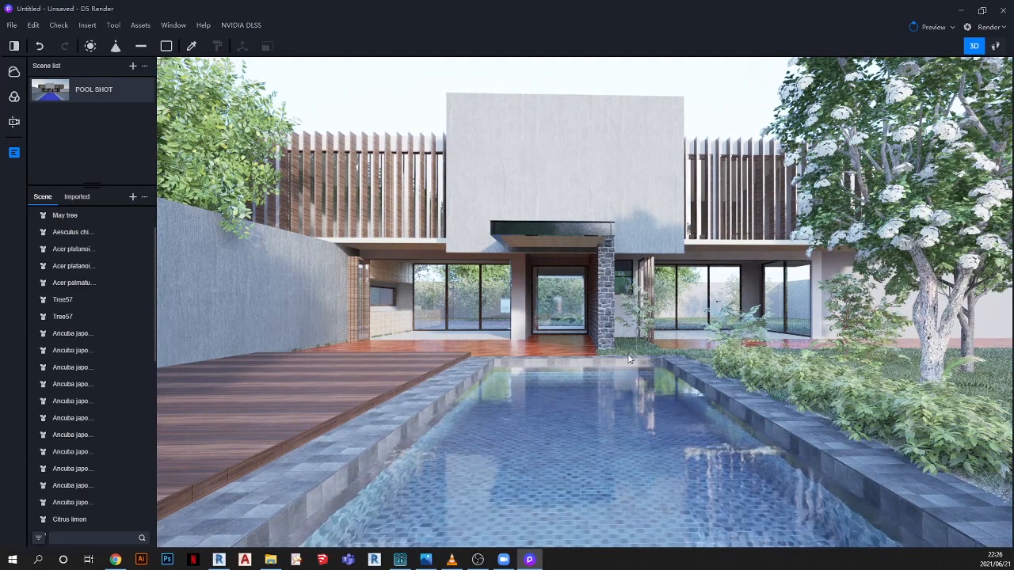
{"action": "middle_click_drag", "start_coordinate": [629, 355], "coordinate": [627, 355]}
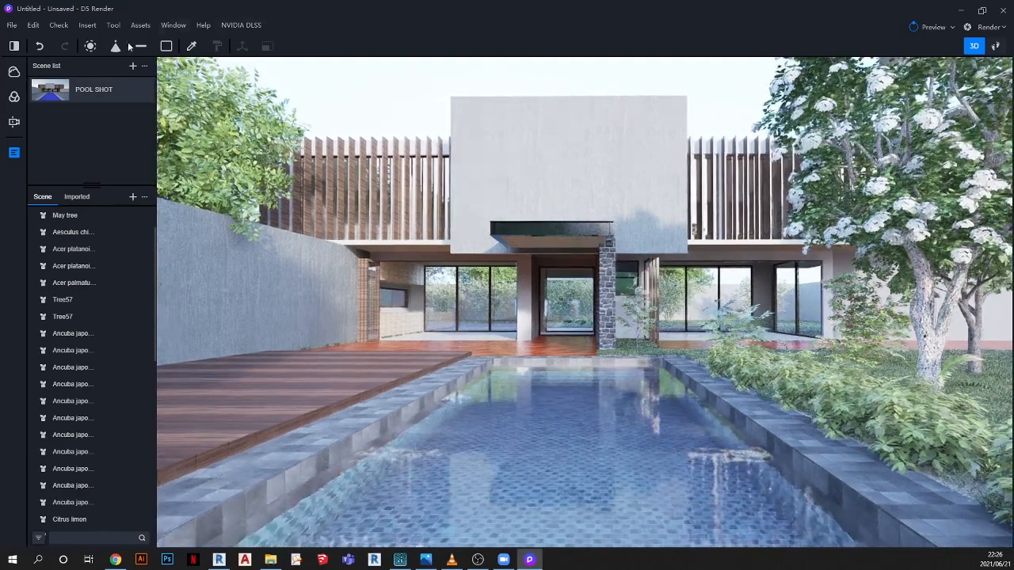